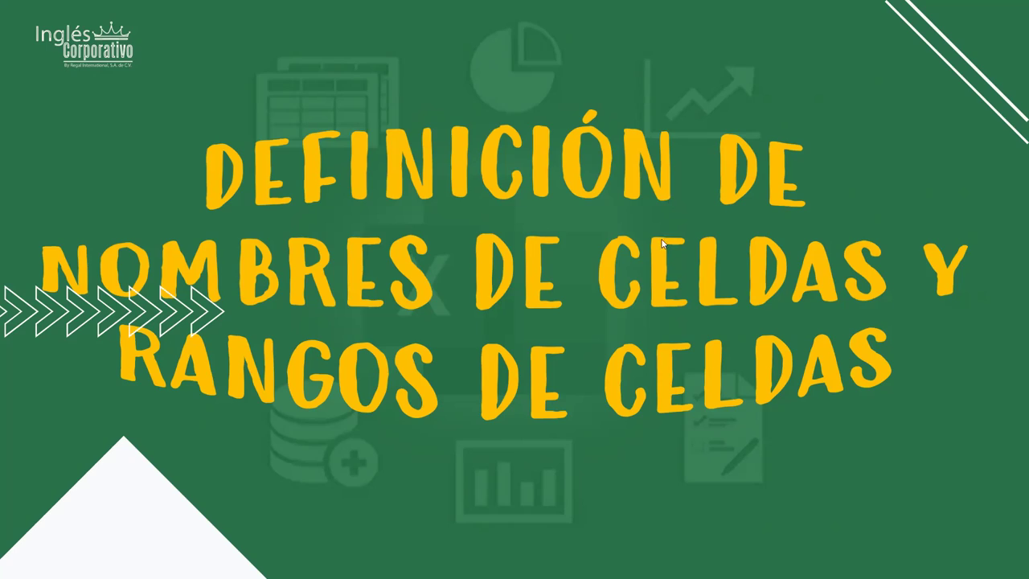
# - Advance the slideshow from the title slide to the slide about names simplifying formulas
pyautogui.click(882, 446)
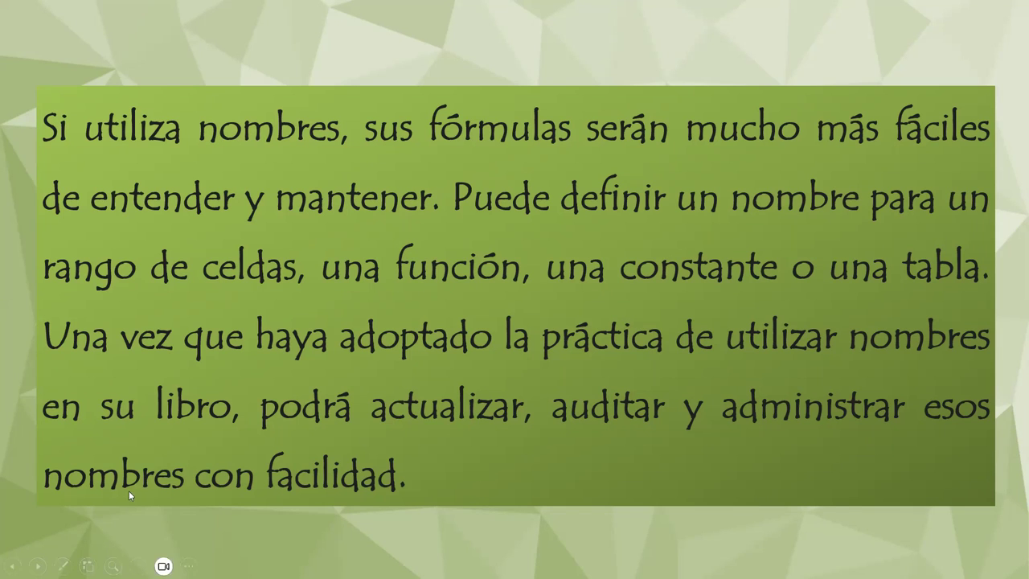
# - Advance to the 'Asignar un nombre a una celda' slide listing three steps
pyautogui.click(500, 240)
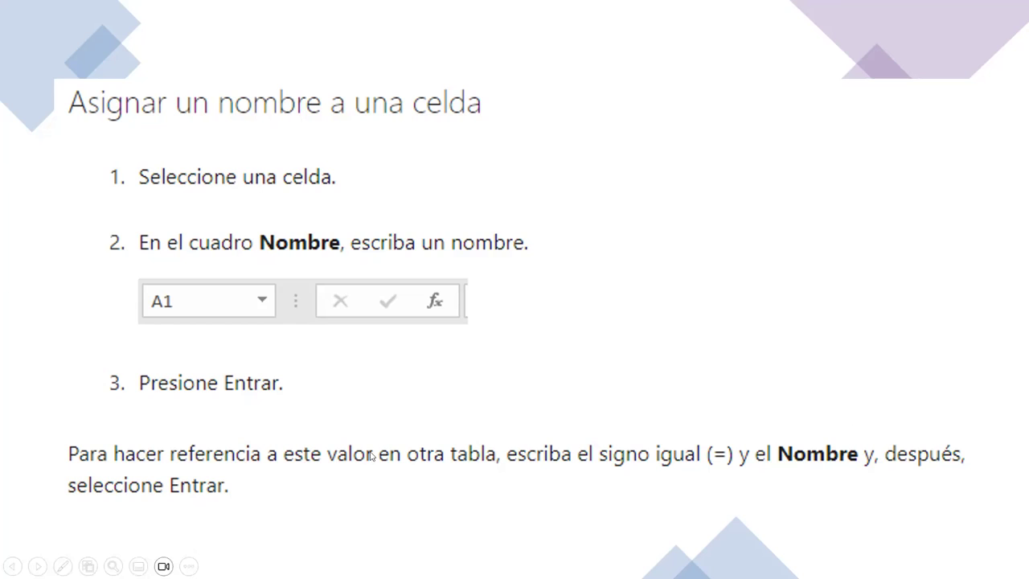
# - Advance to the 'Definir los nombres de un rango seleccionado' slide with its four steps
pyautogui.click(372, 400)
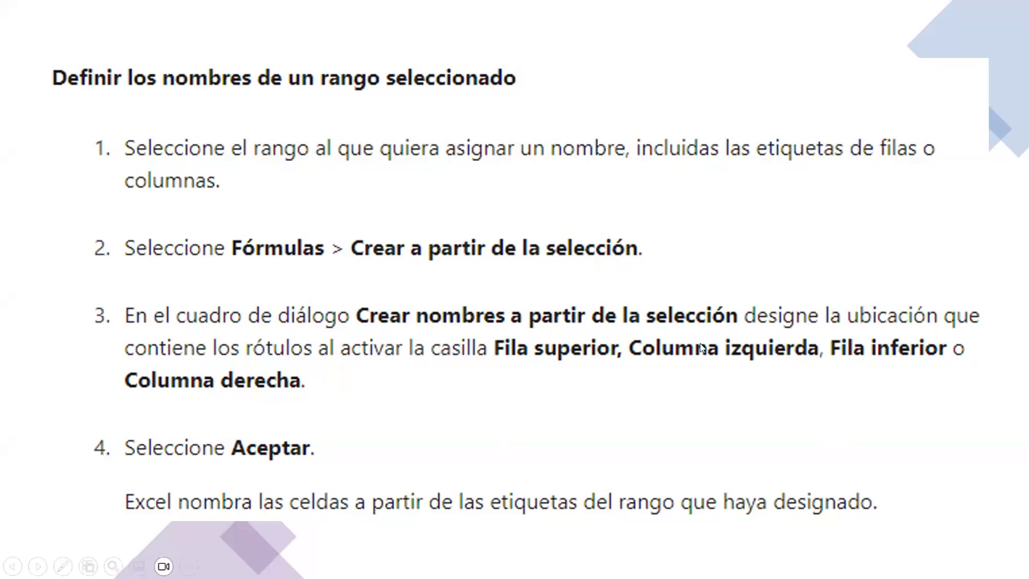
# - Advance the slideshow toward the Administrador de nombres explanation slide
pyautogui.click(790, 364)
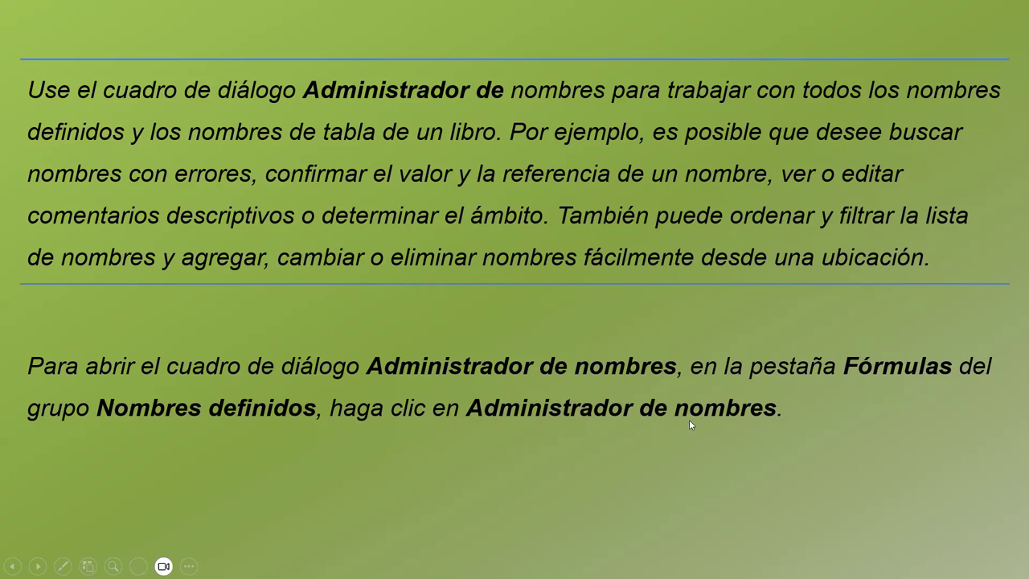
# - Show the slide picturing the Administrador de nombres list with GANANCIAS and Table5
pyautogui.click(885, 384)
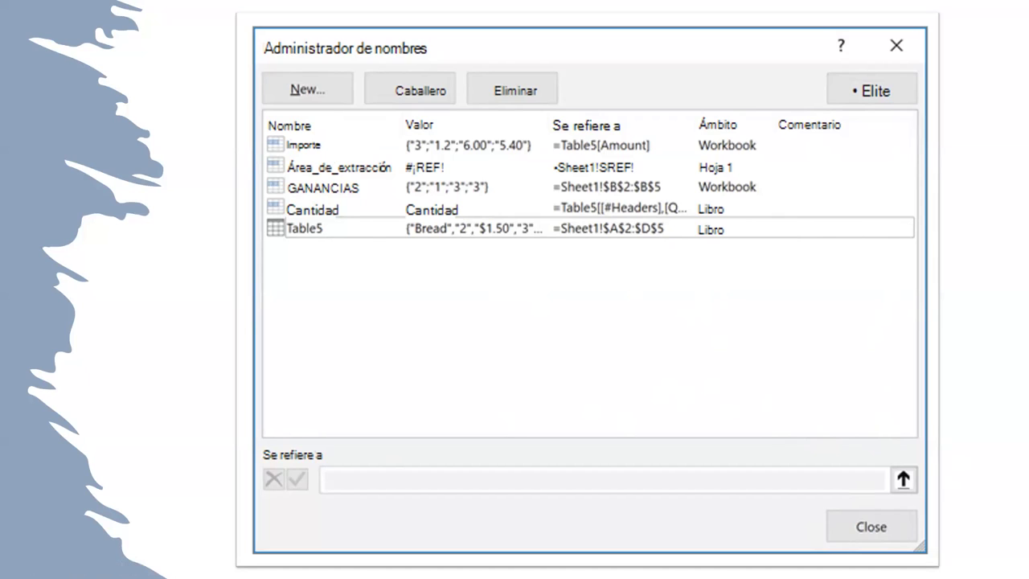
# - Advance past the Name Manager screenshot to the 'Hoja de práctica' practice section
pyautogui.click(618, 388)
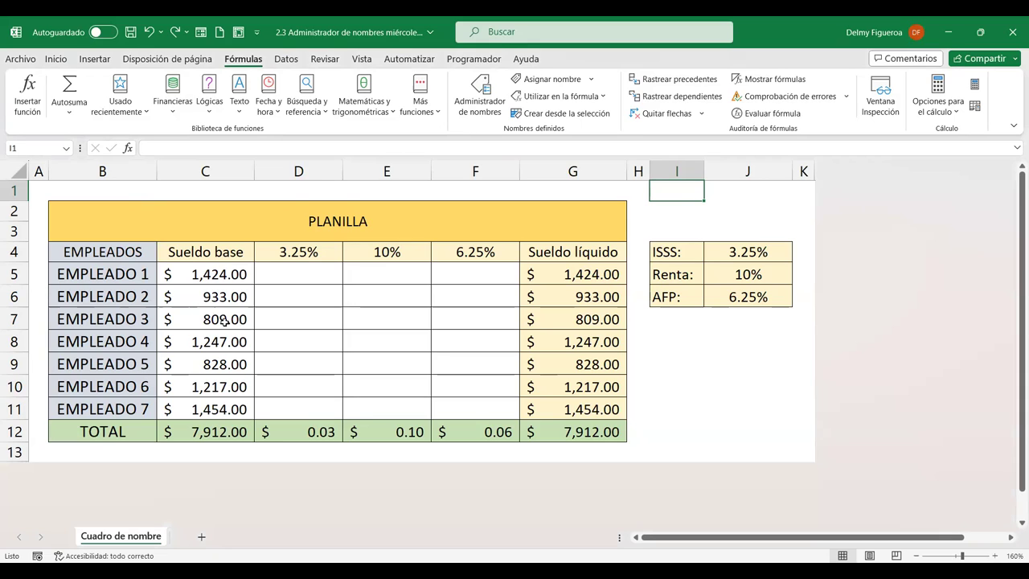
pyautogui.click(318, 272)
pyautogui.click(452, 270)
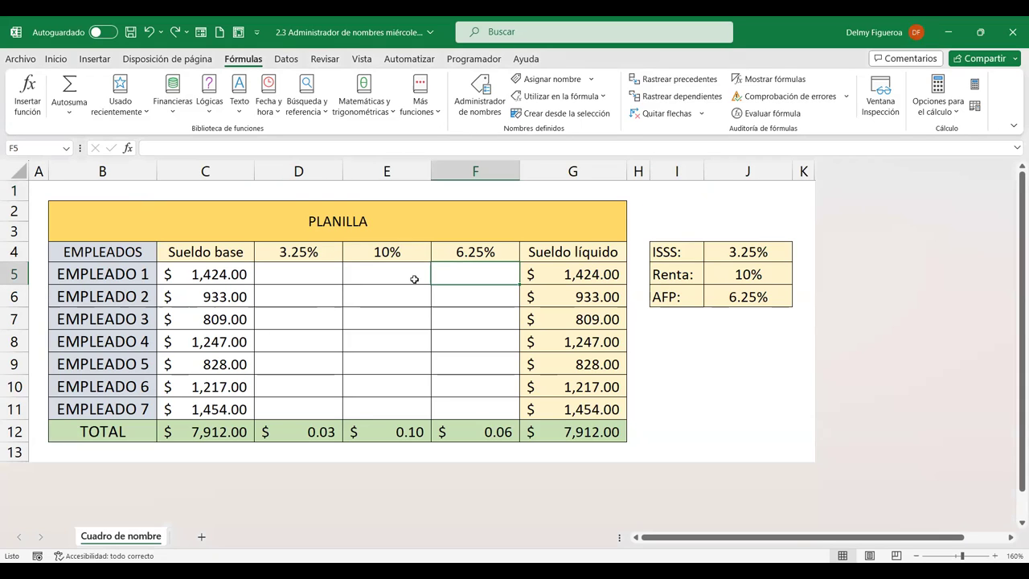
pyautogui.click(303, 271)
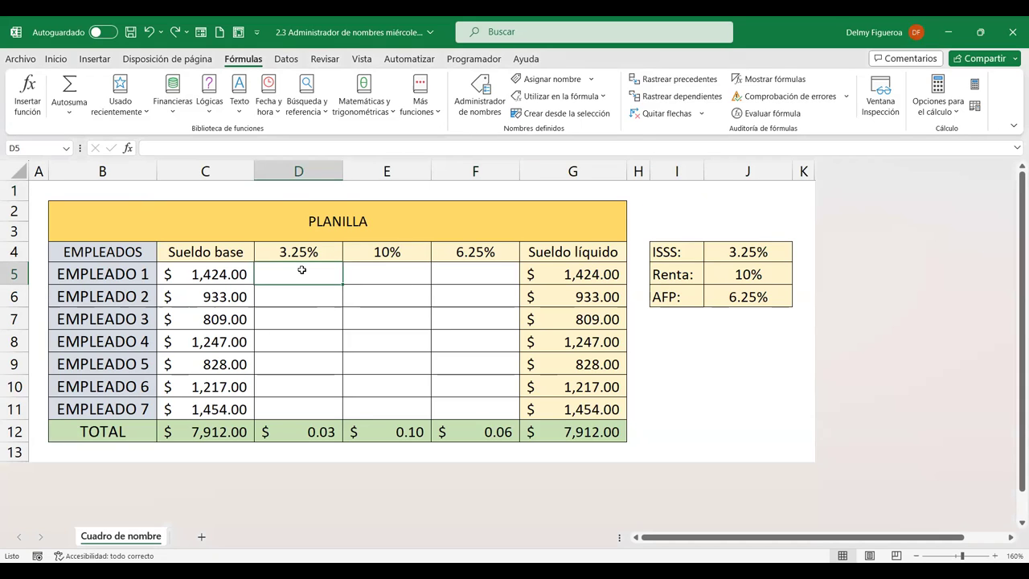
pyautogui.click(398, 274)
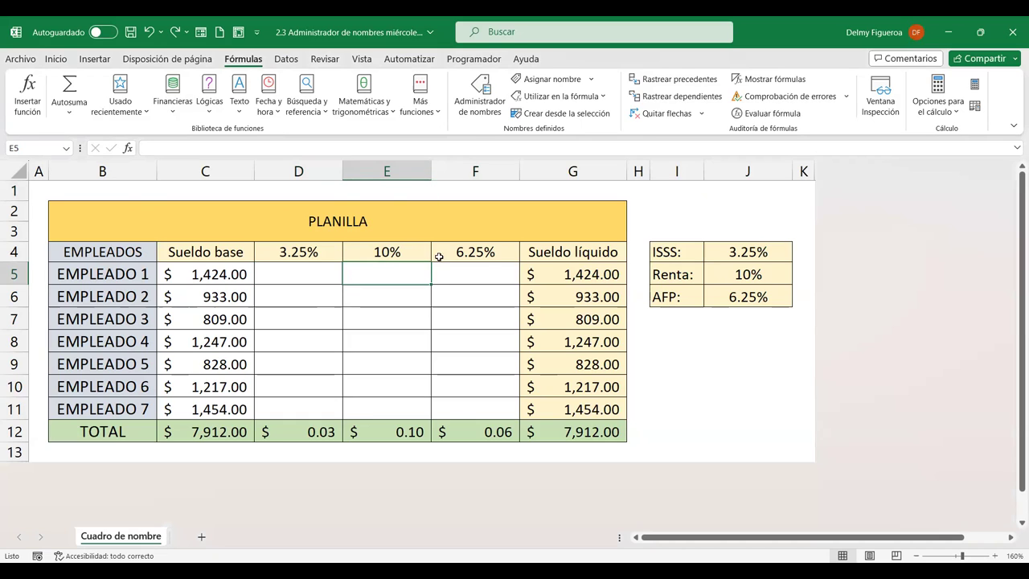
pyautogui.click(568, 274)
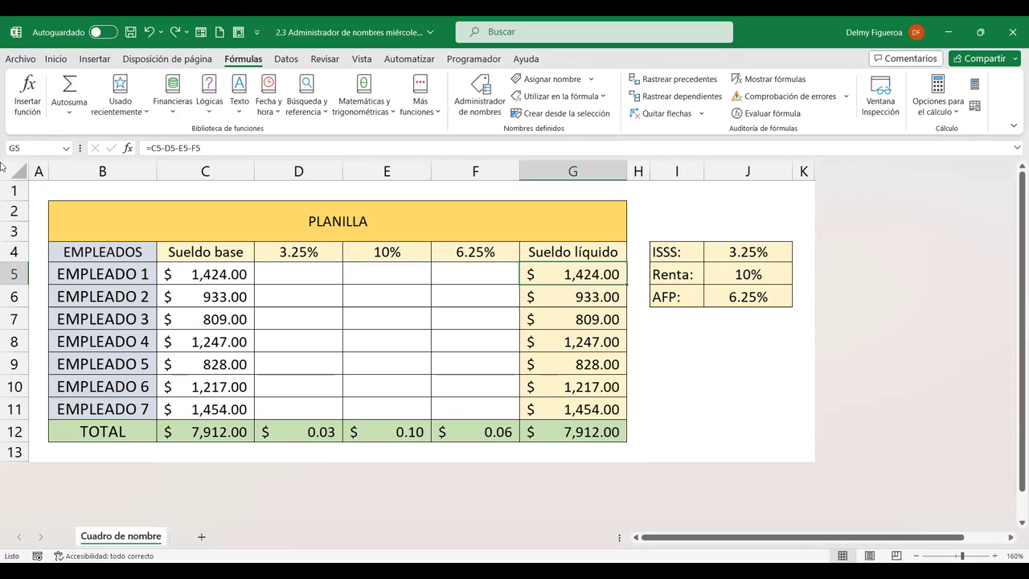
pyautogui.click(744, 363)
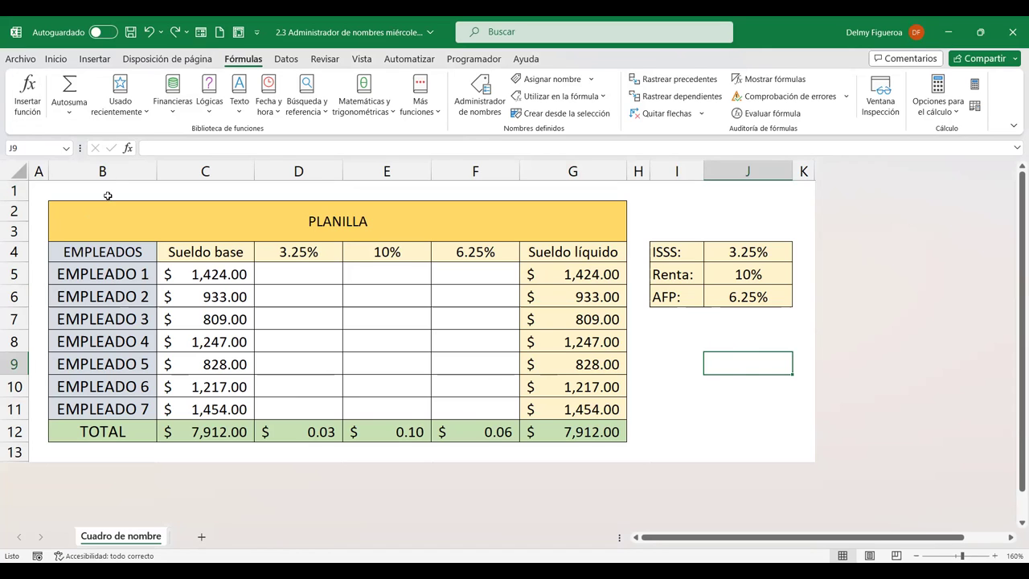
pyautogui.click(66, 149)
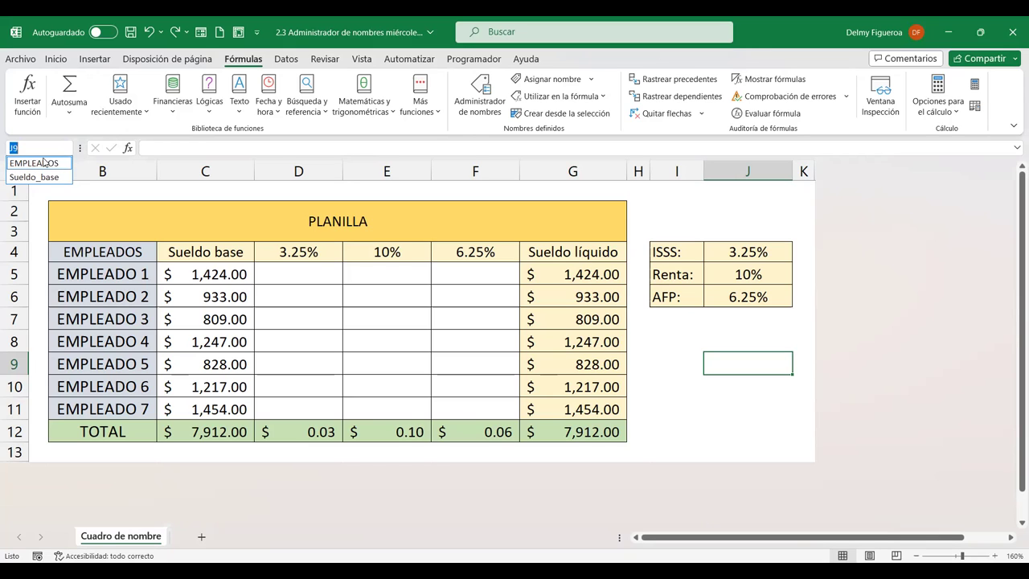
pyautogui.click(43, 165)
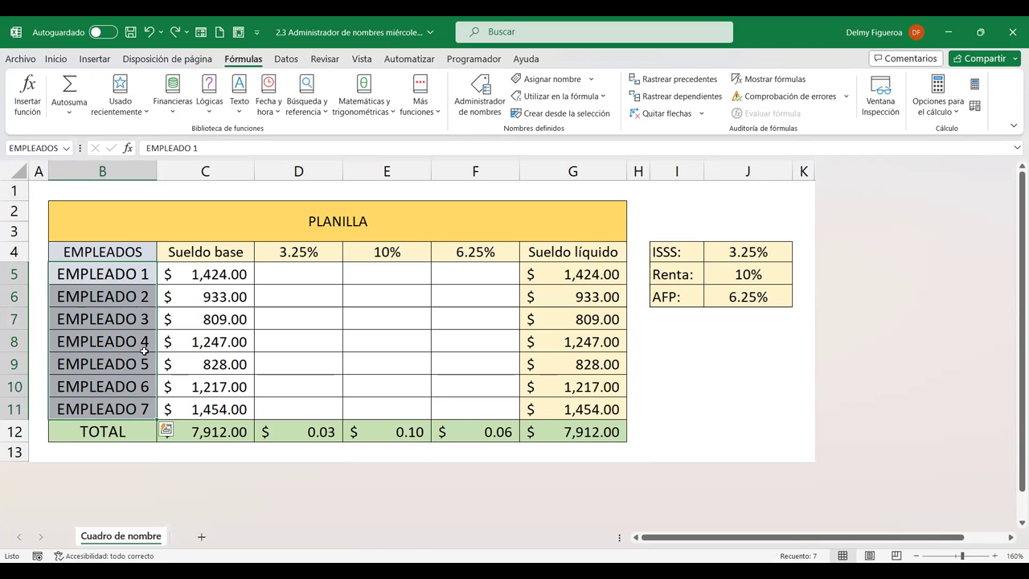
pyautogui.click(66, 149)
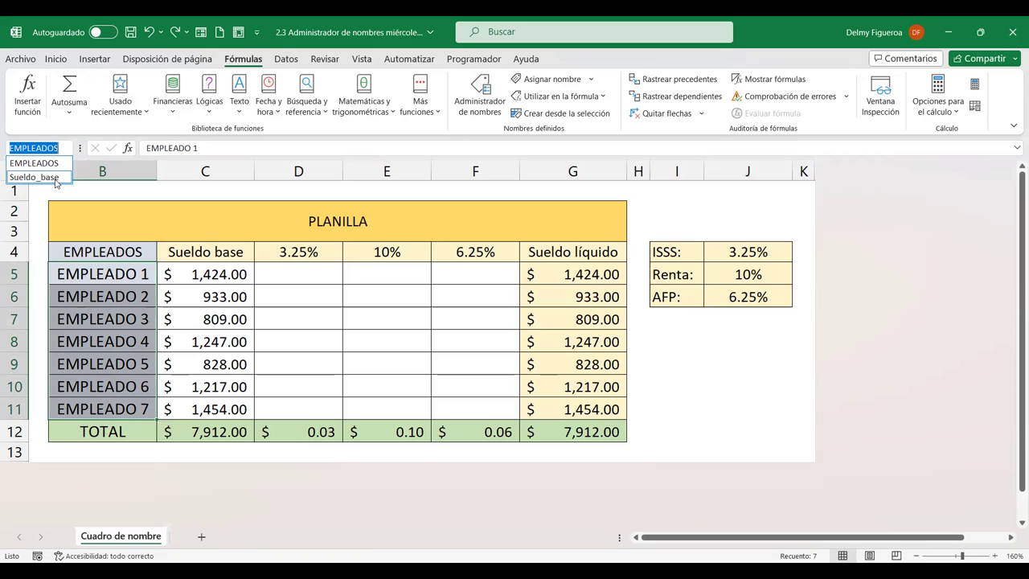
pyautogui.click(51, 177)
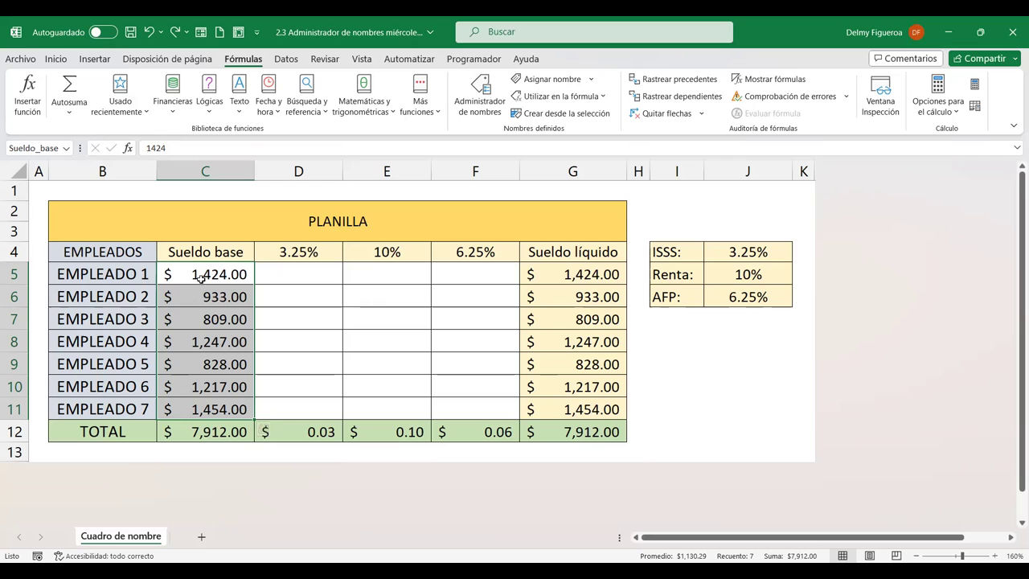
pyautogui.moveTo(196, 371)
pyautogui.click(315, 281)
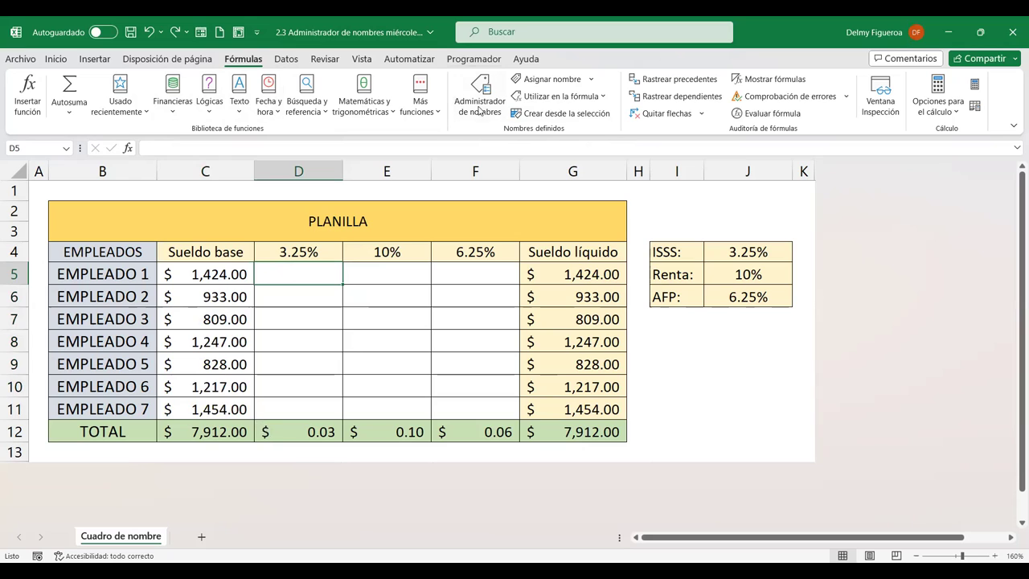
# - Open Administrador de nombres from Fórmulas and select EMPLEADOS to see its reference
pyautogui.click(487, 119)
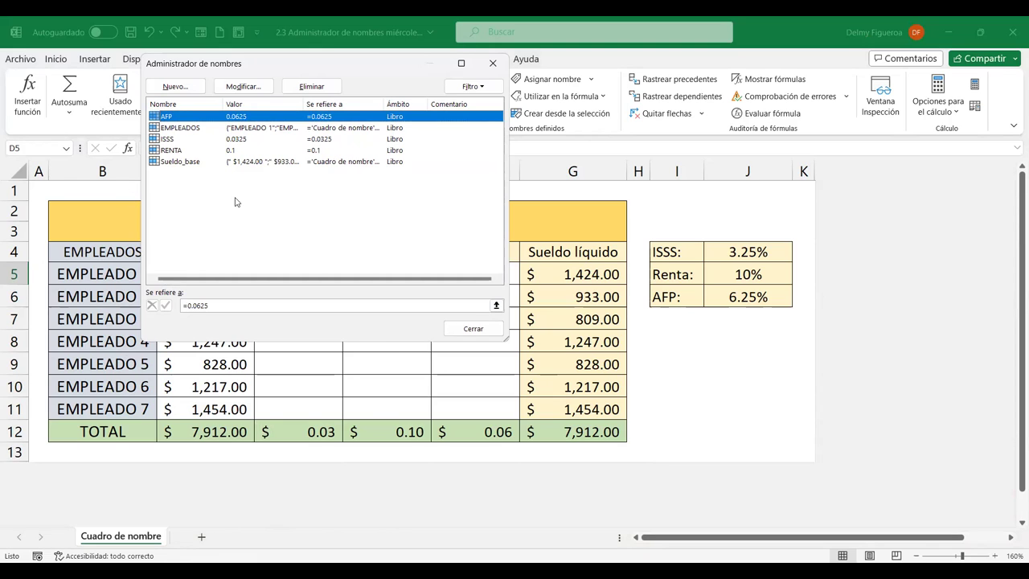
pyautogui.click(179, 128)
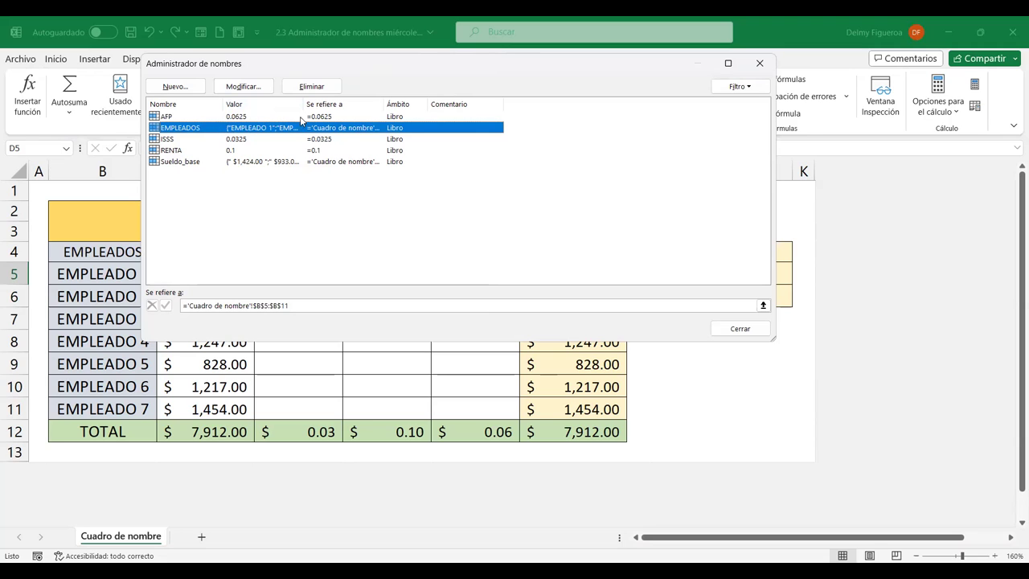
# - Widen the Valor and Se refiere a columns, check ISSS, RENTA and Sueldo_base, then close
pyautogui.moveTo(303, 106); pyautogui.dragTo(556, 113)
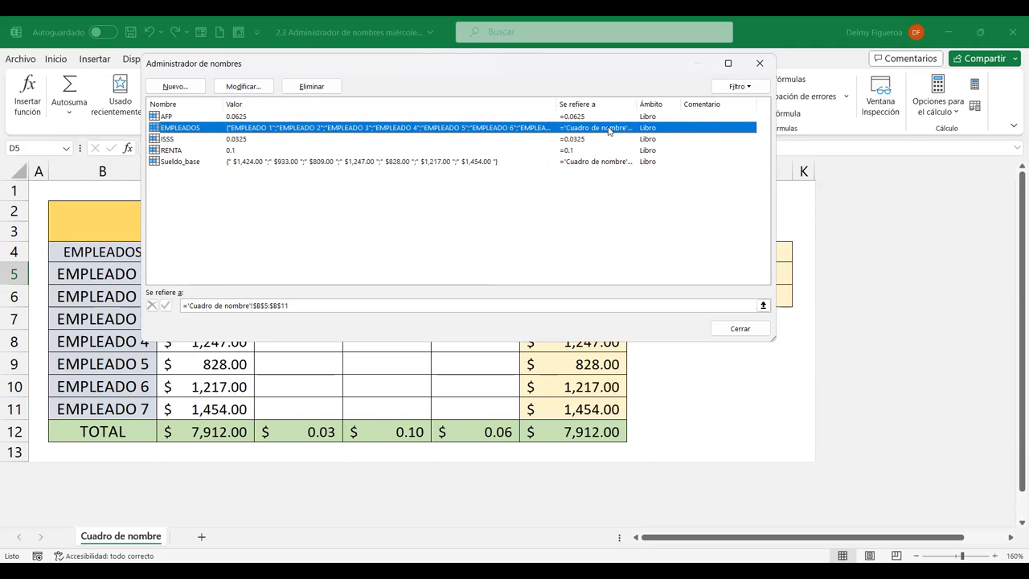
pyautogui.moveTo(636, 104); pyautogui.dragTo(704, 104)
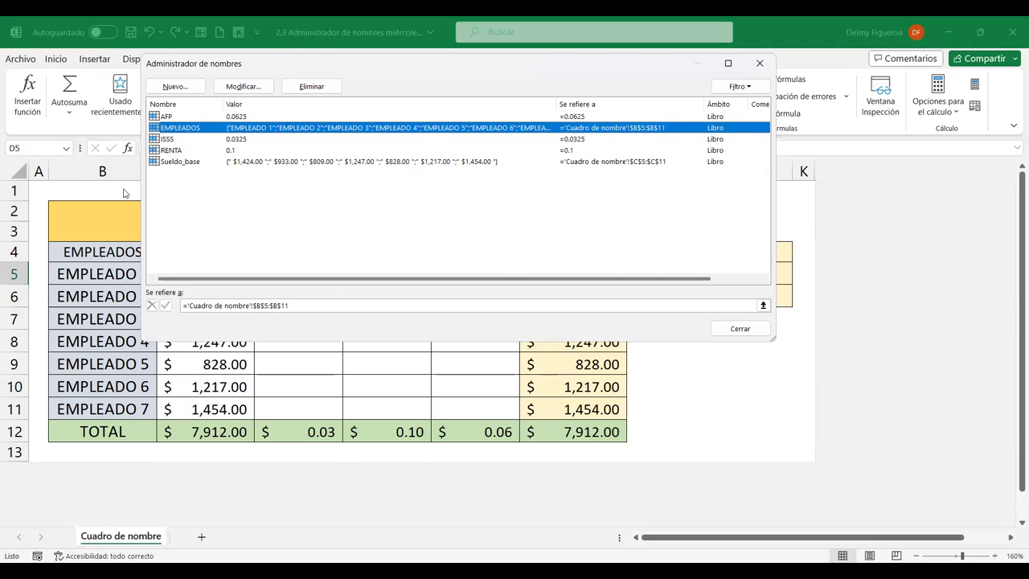
pyautogui.click(169, 142)
pyautogui.click(170, 152)
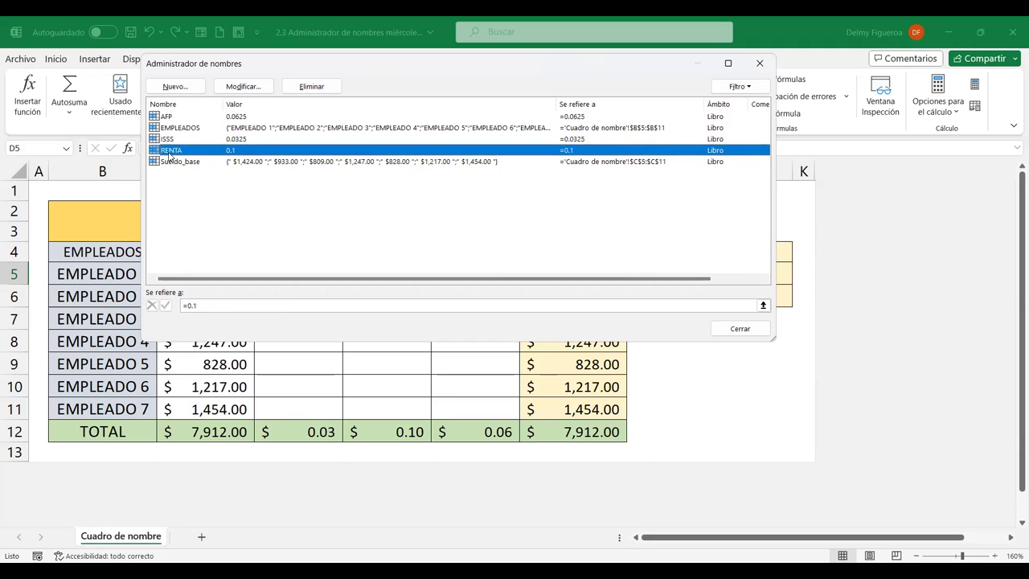
pyautogui.click(178, 162)
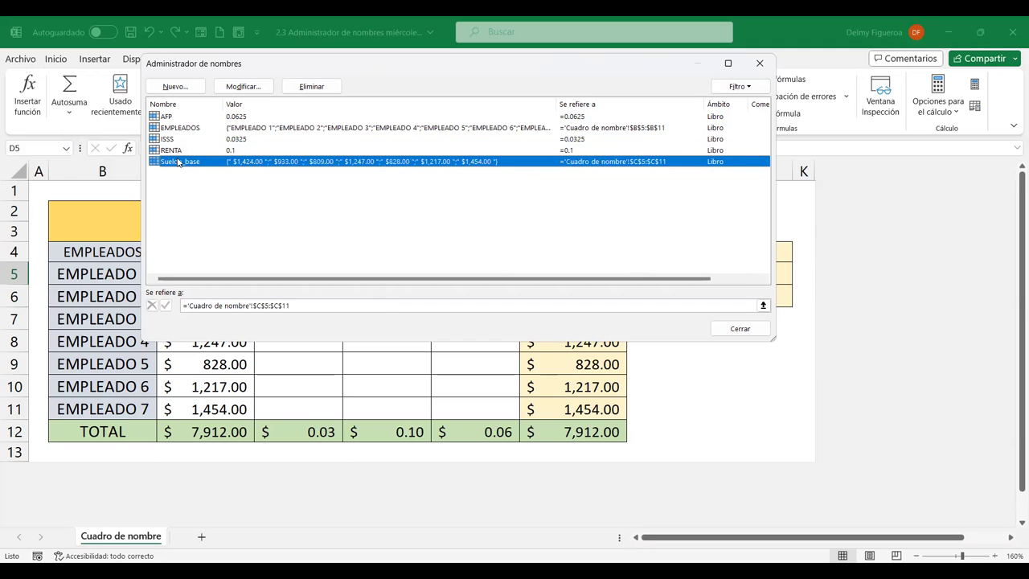
pyautogui.click(739, 329)
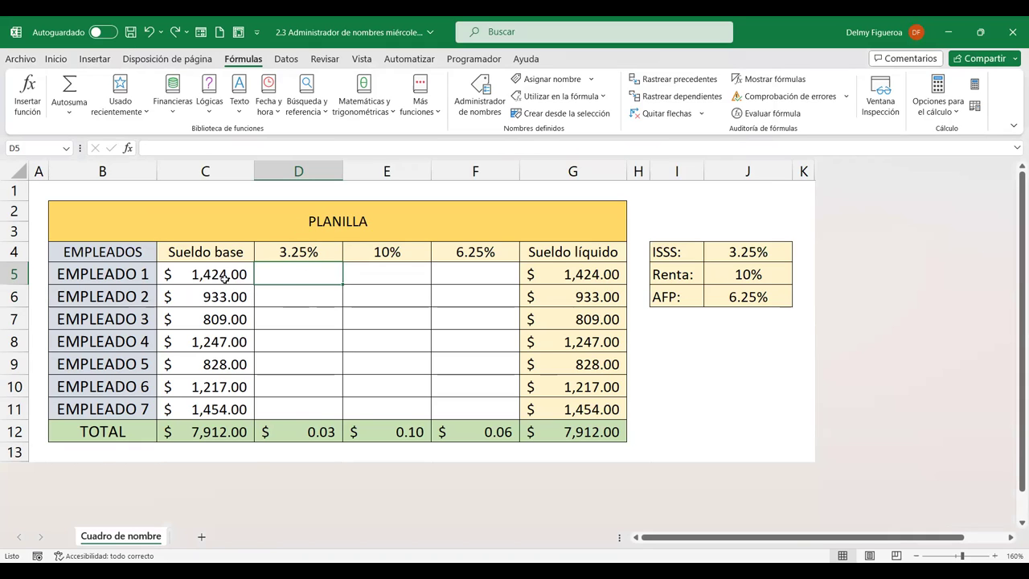
# - Enter a trial formula in D5 multiplying base salary C5 by the 3.25% rate in D4
pyautogui.write('+')
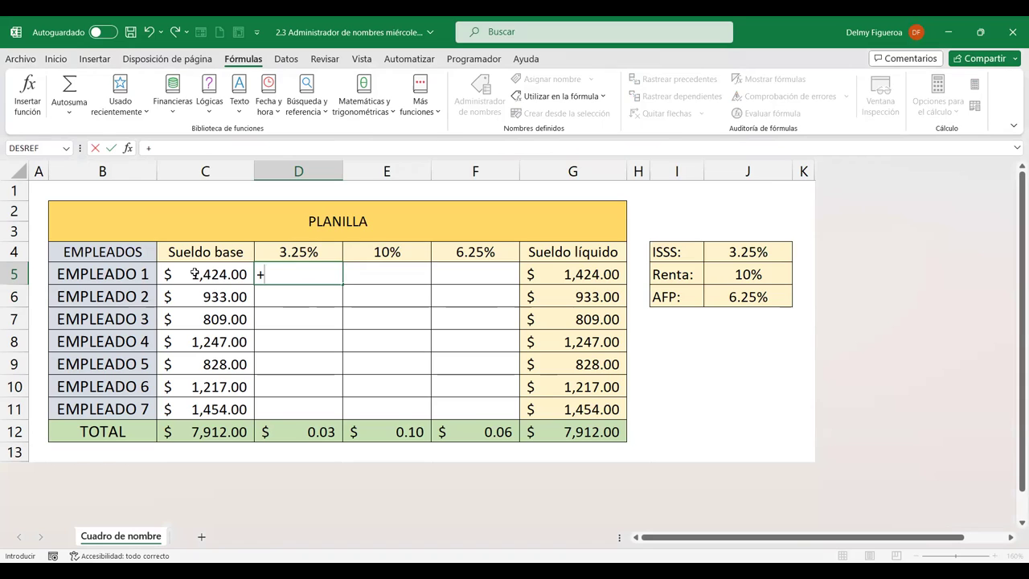
pyautogui.click(195, 274)
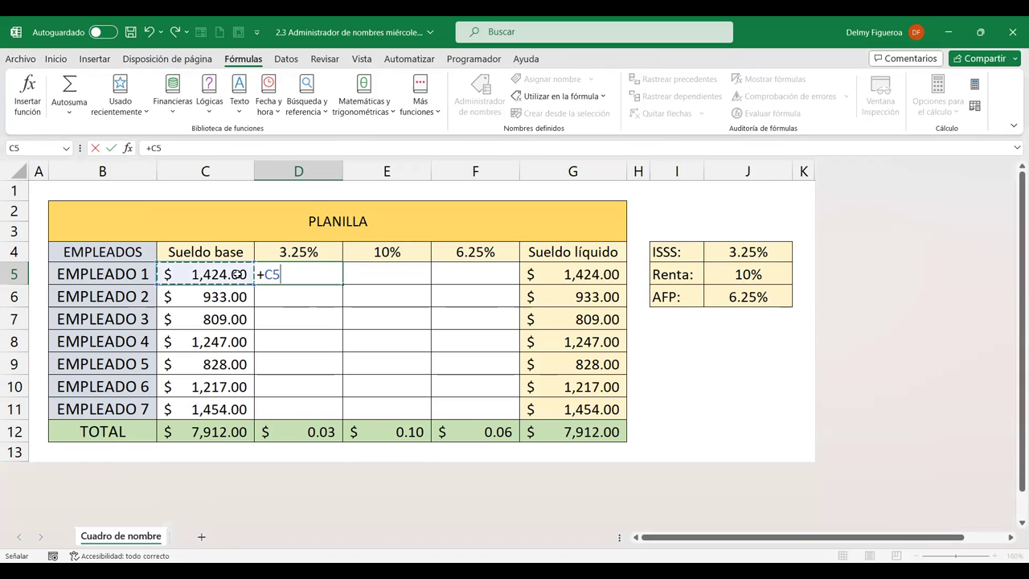
pyautogui.write('*')
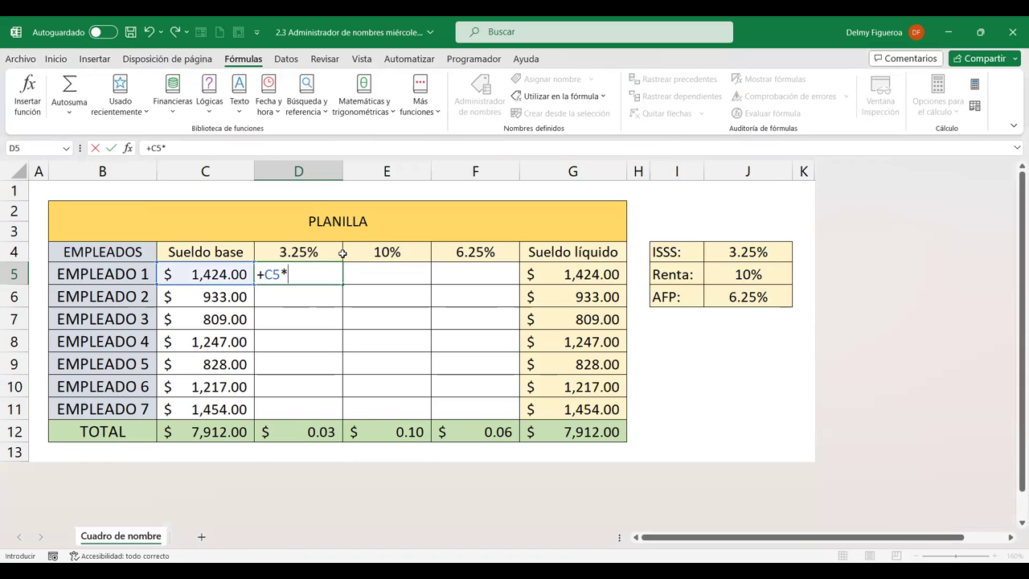
pyautogui.click(313, 252)
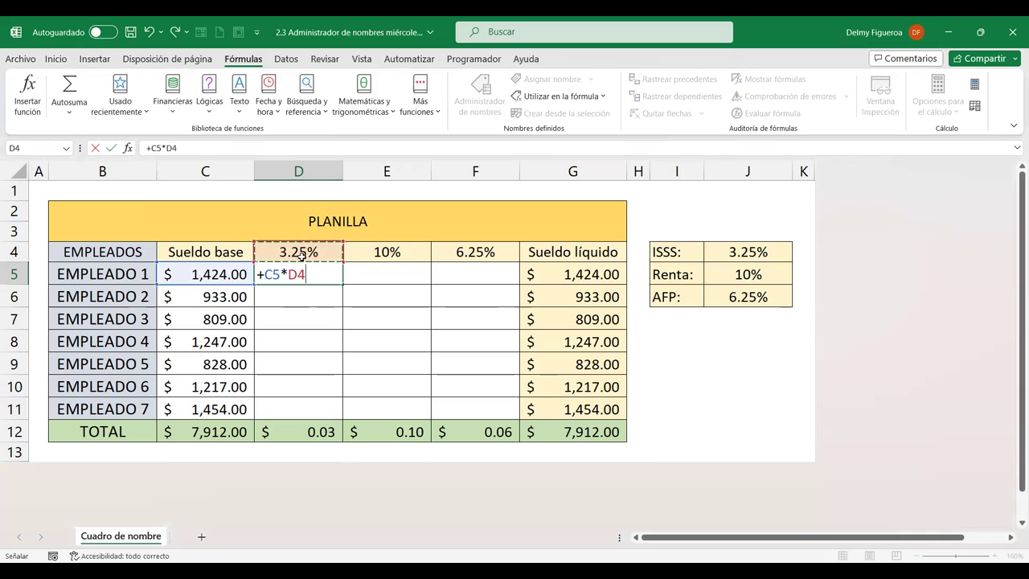
pyautogui.press('Return')
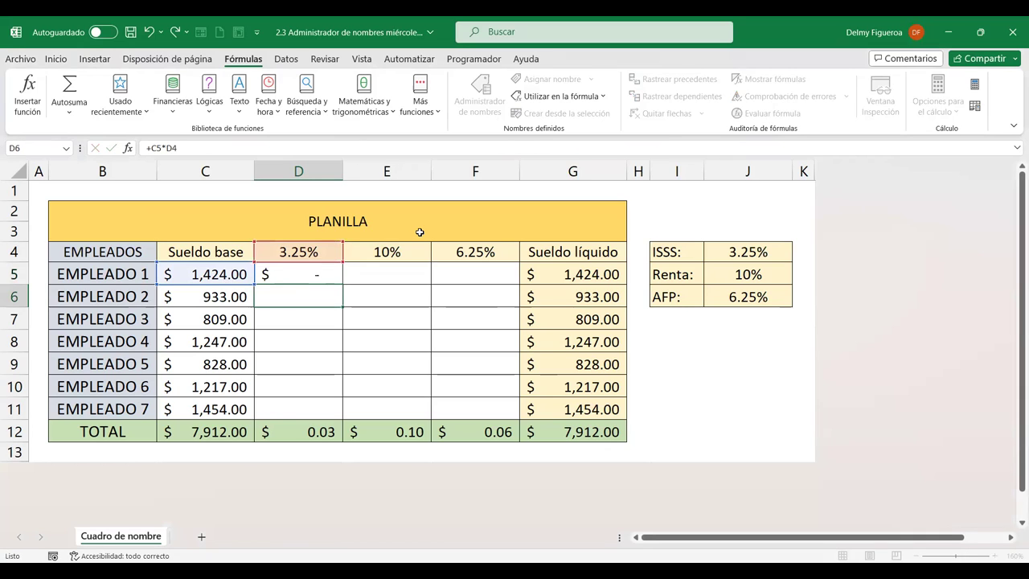
# - Correct D5 to =+C5*$J$4 with an absolute reference, then delete the formula
pyautogui.click(304, 271)
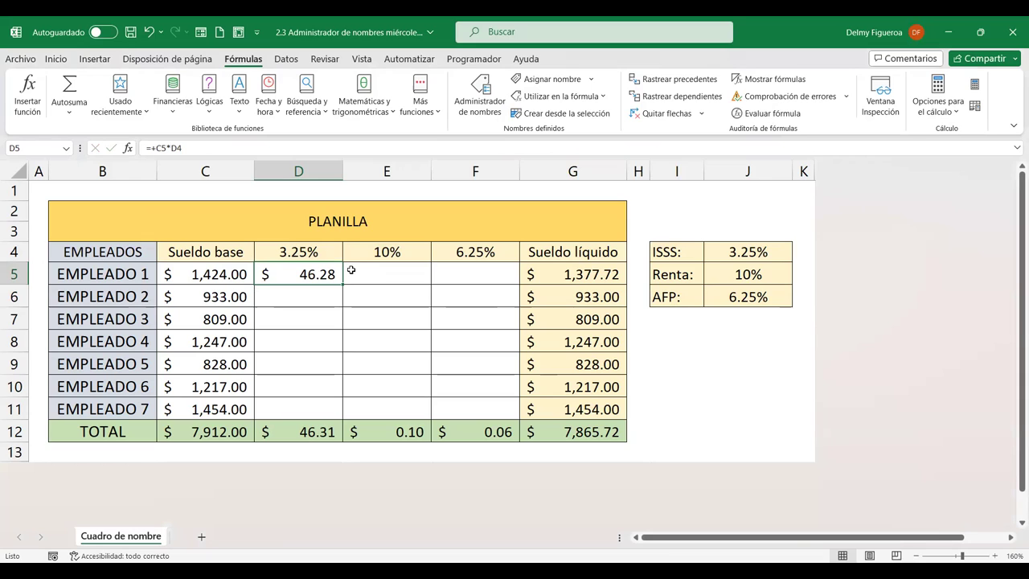
pyautogui.doubleClick(298, 274)
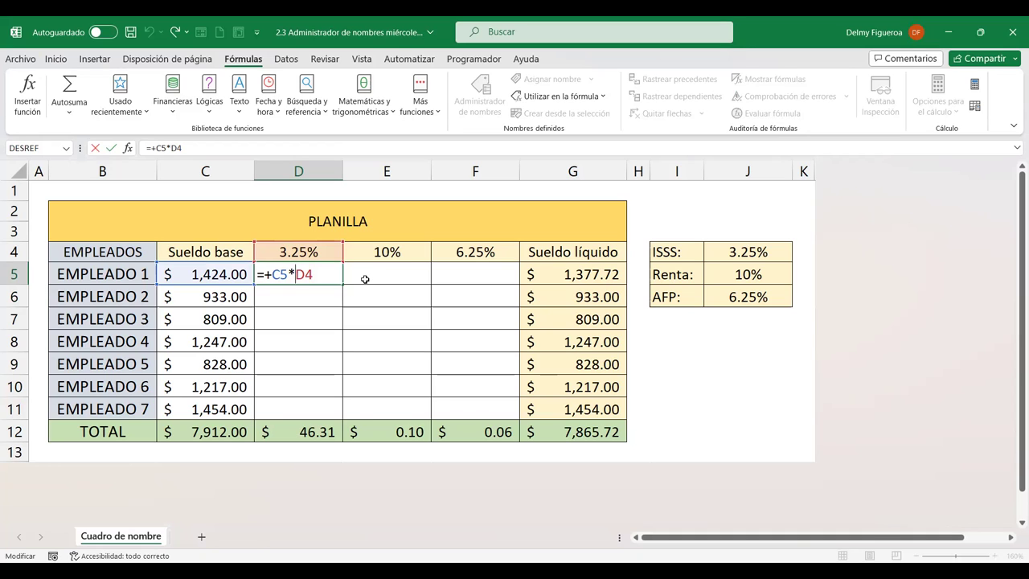
pyautogui.press('Delete')
pyautogui.press('Delete')
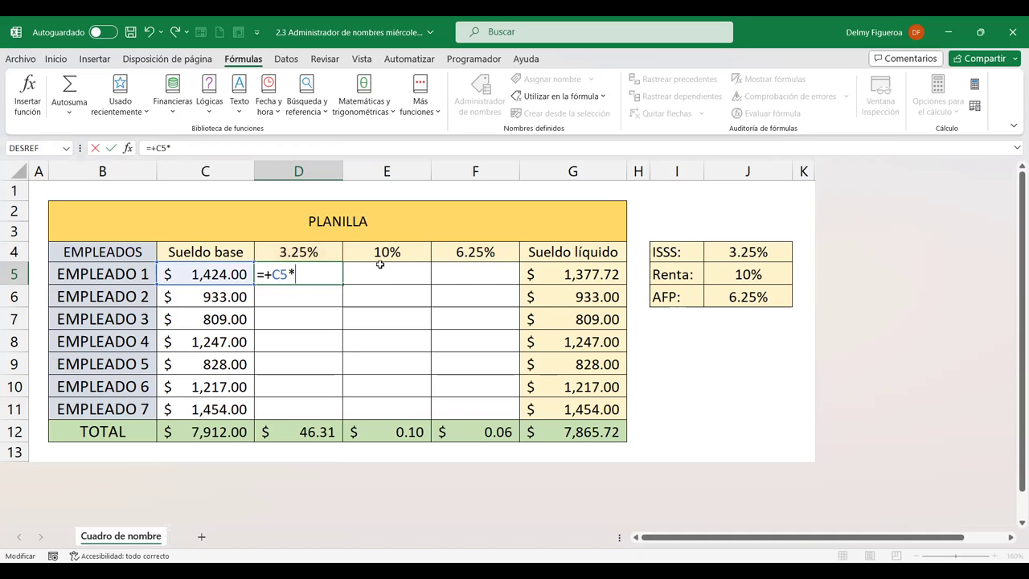
pyautogui.click(760, 254)
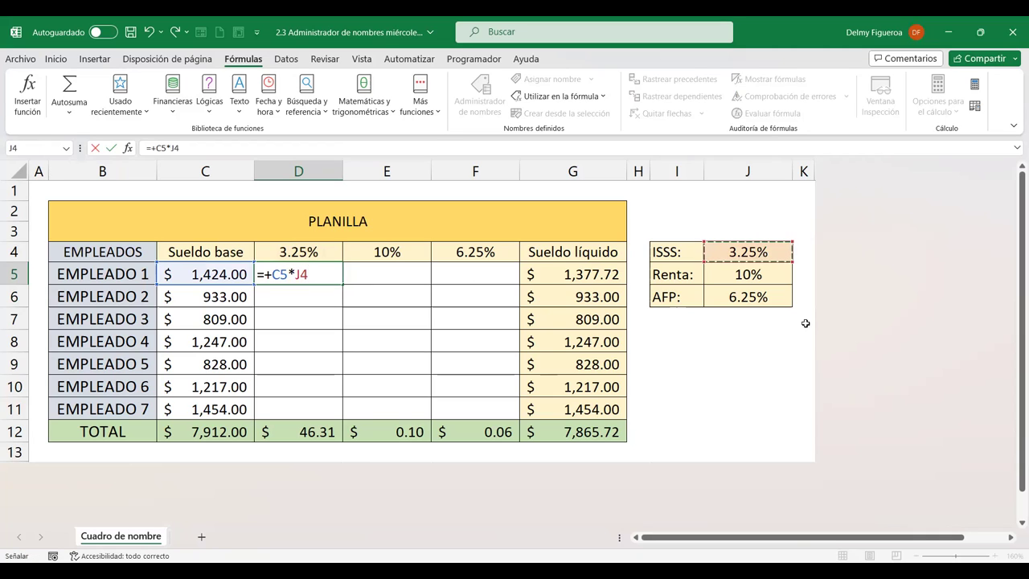
pyautogui.press('F4')
pyautogui.press('Return')
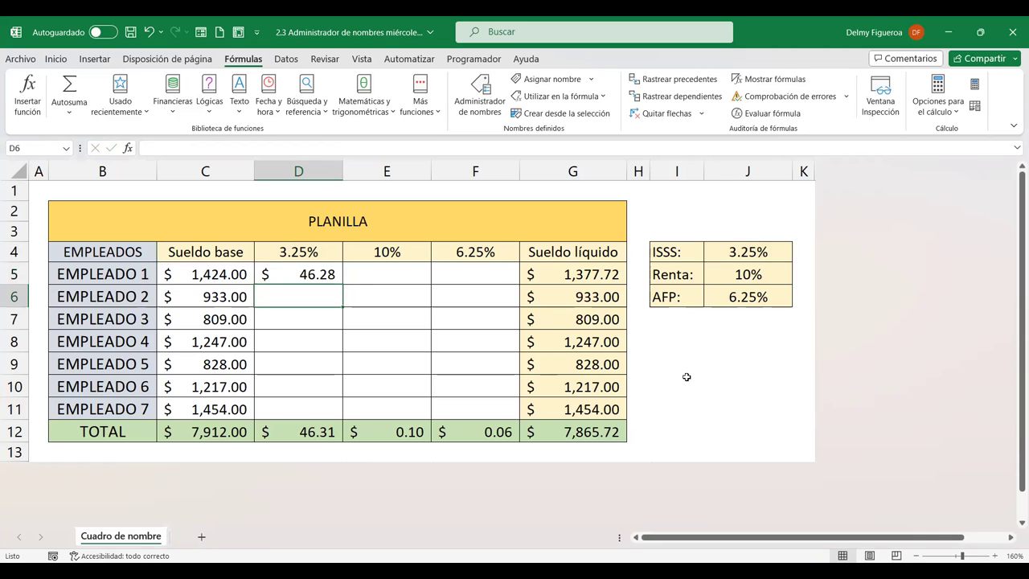
pyautogui.click(303, 270)
pyautogui.press('Delete')
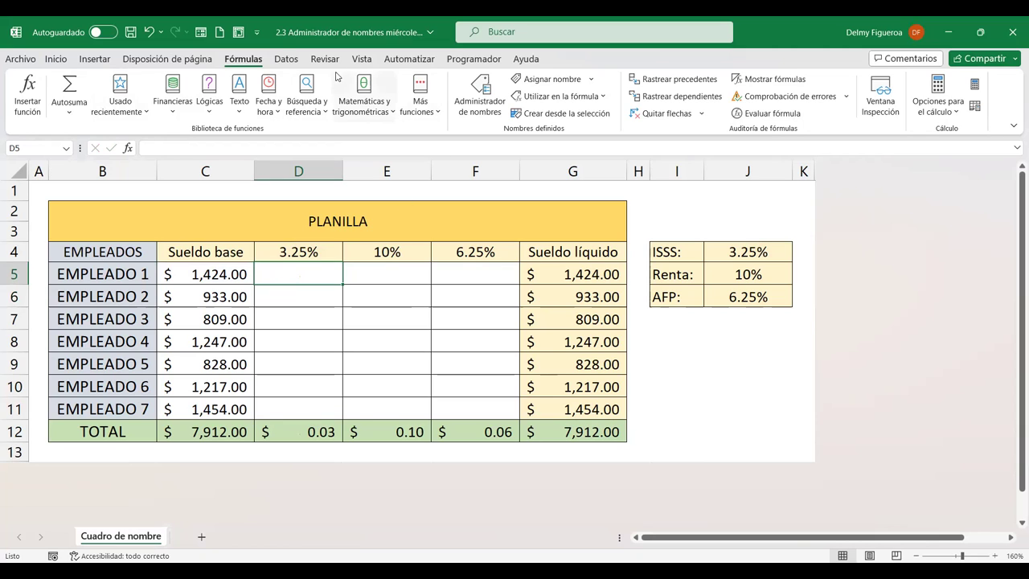
pyautogui.click(488, 112)
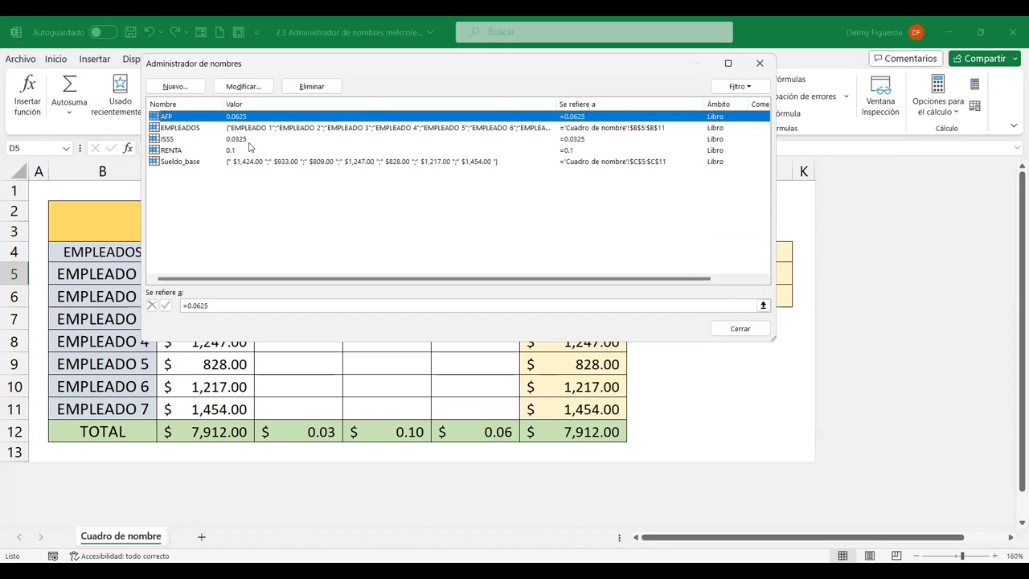
pyautogui.click(736, 329)
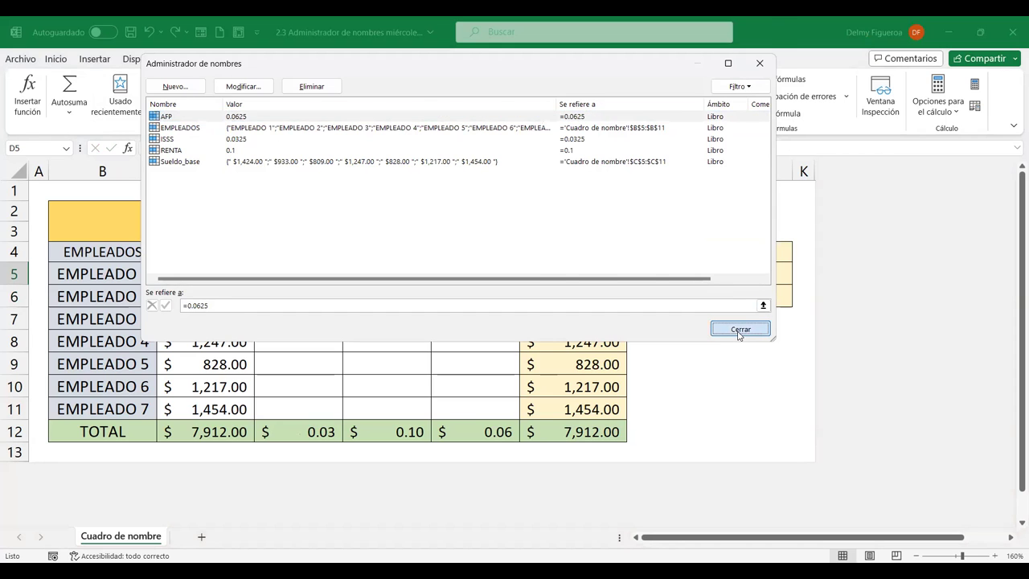
# - Enter =+C5*ISSS in D5 and fill it down to D11, totalling $257.17
pyautogui.write('+')
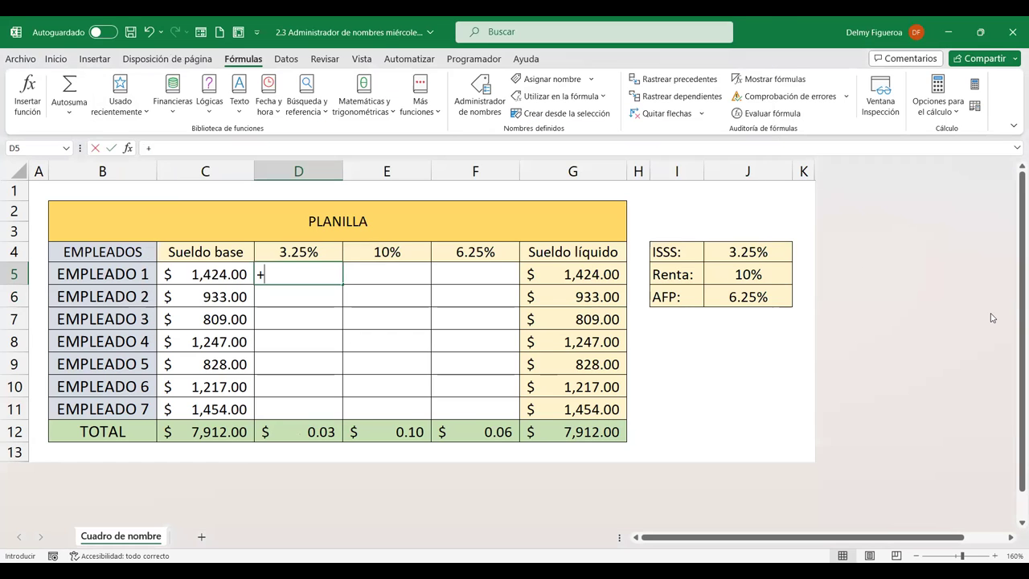
pyautogui.press('Left')
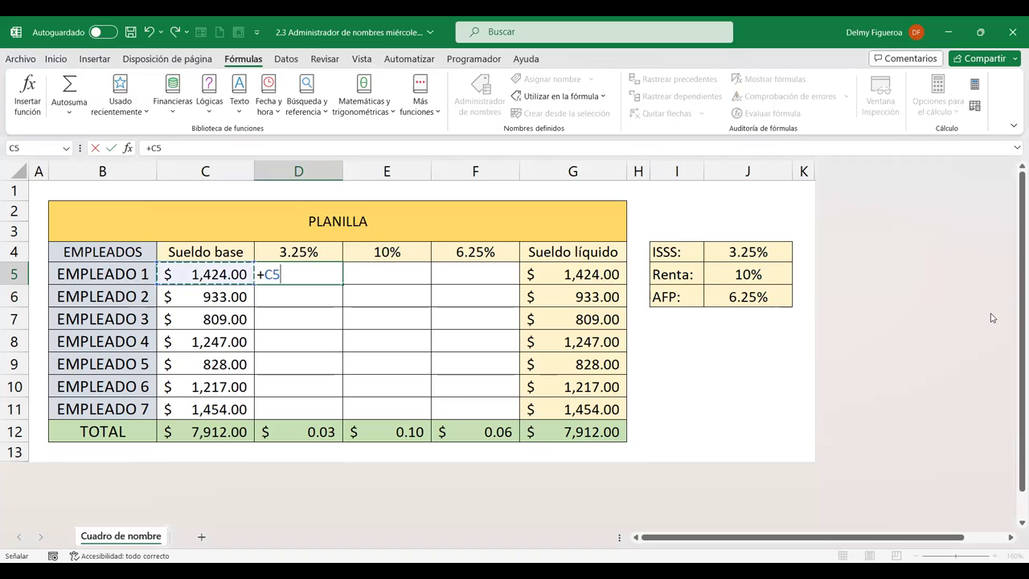
pyautogui.write('*i')
pyautogui.write('ss')
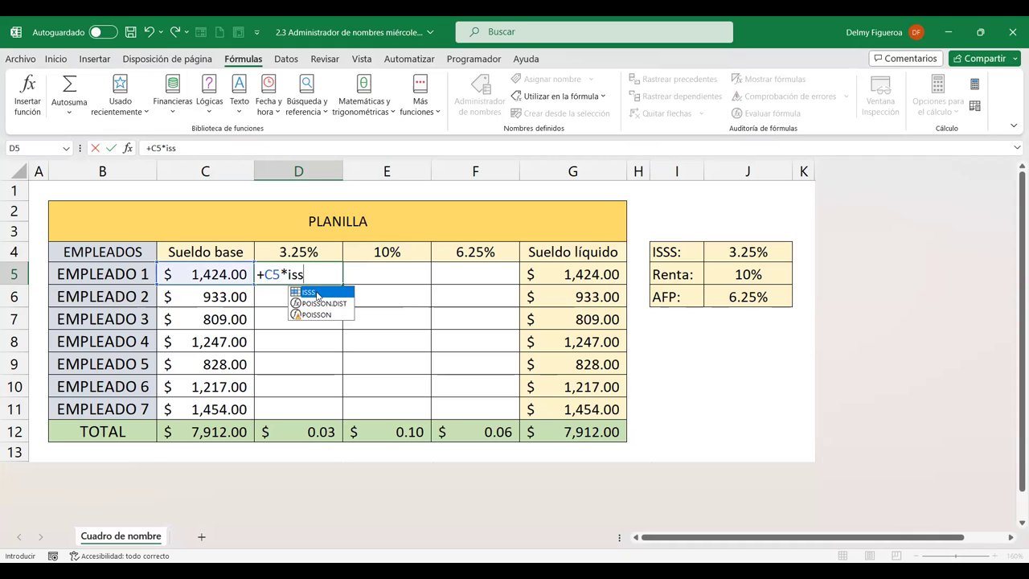
pyautogui.doubleClick(315, 291)
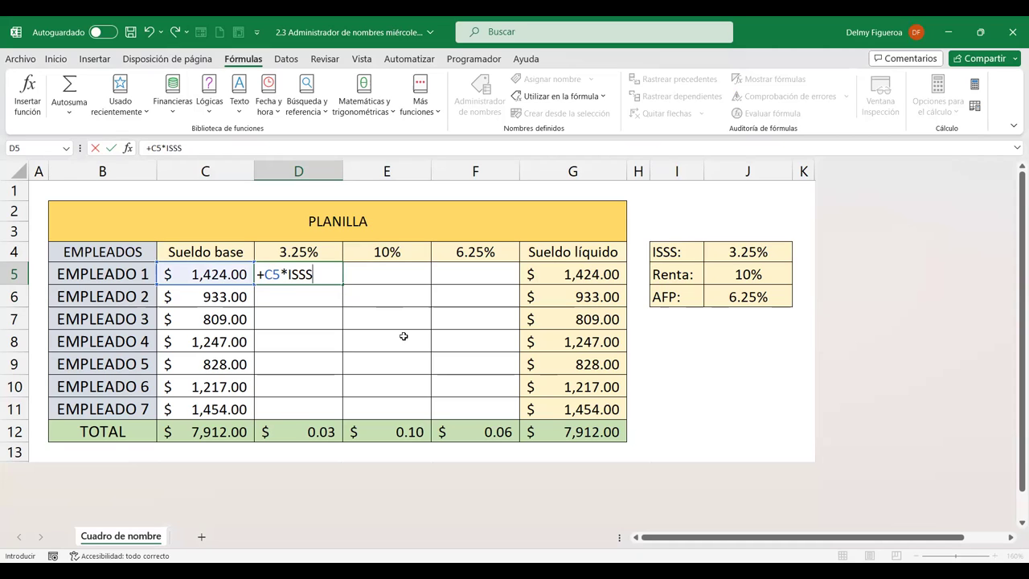
pyautogui.press('Return')
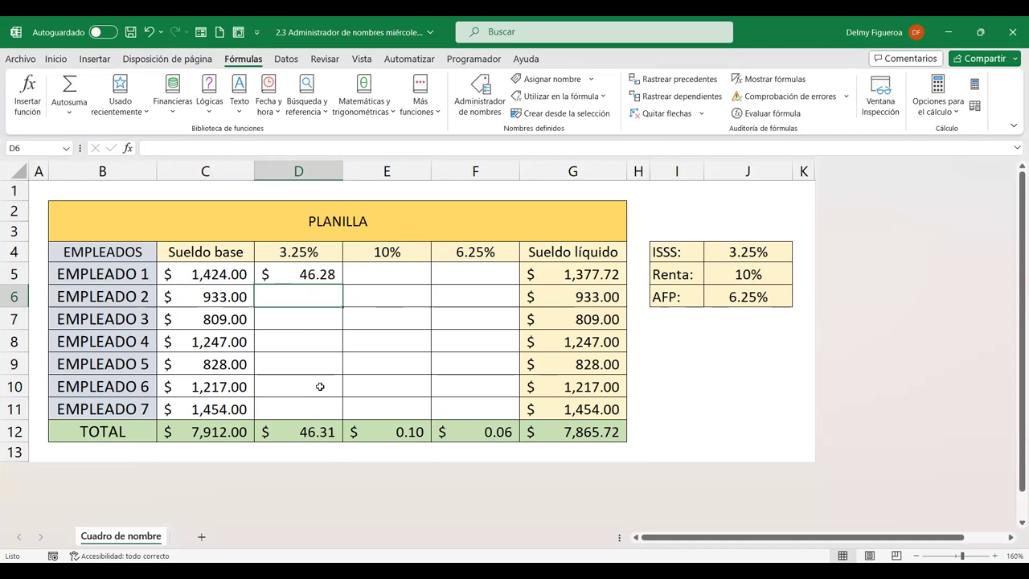
pyautogui.doubleClick(325, 274)
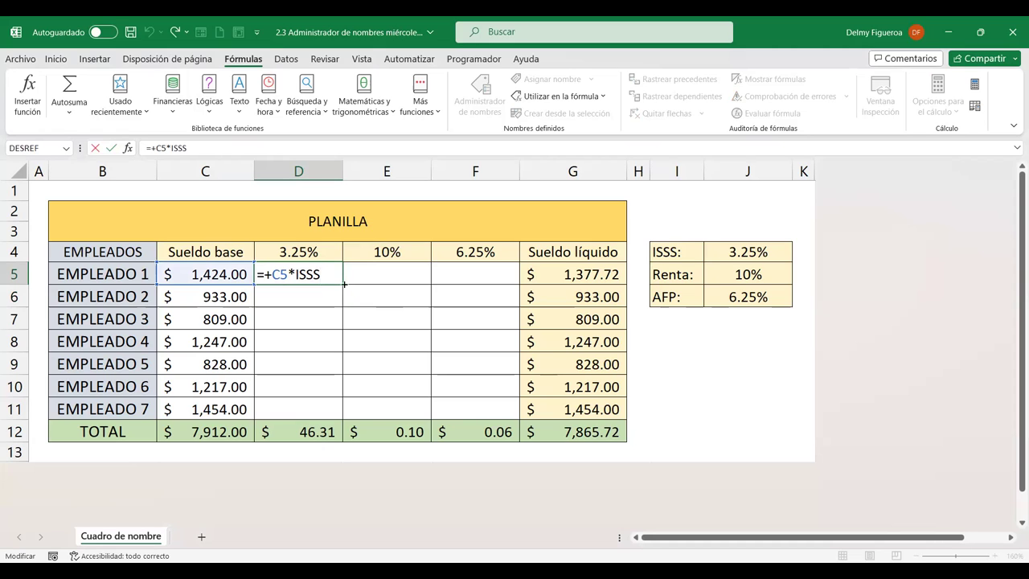
pyautogui.hotkey('ctrl', 'Return')
pyautogui.moveTo(344, 284); pyautogui.dragTo(335, 414)
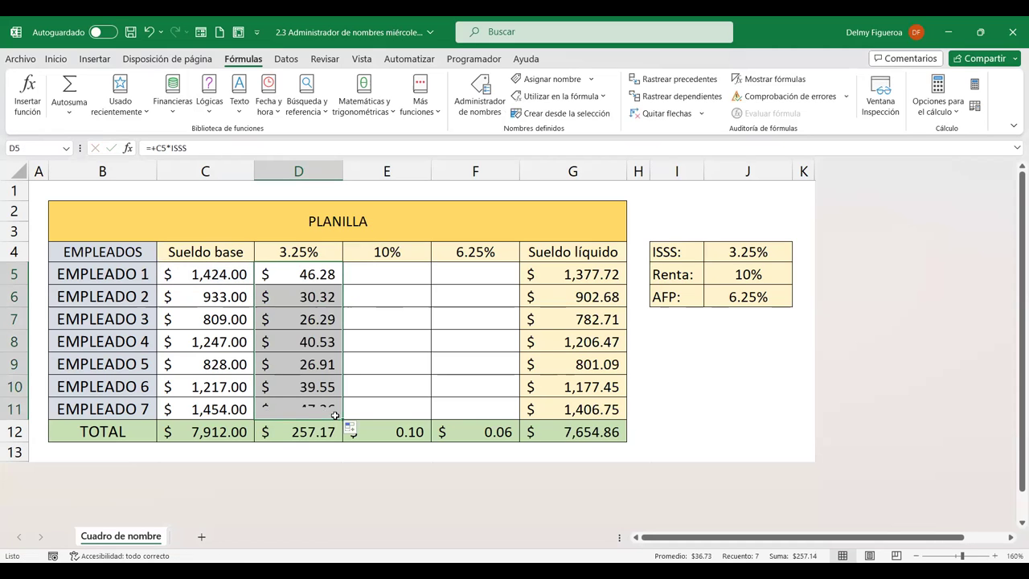
pyautogui.doubleClick(315, 295)
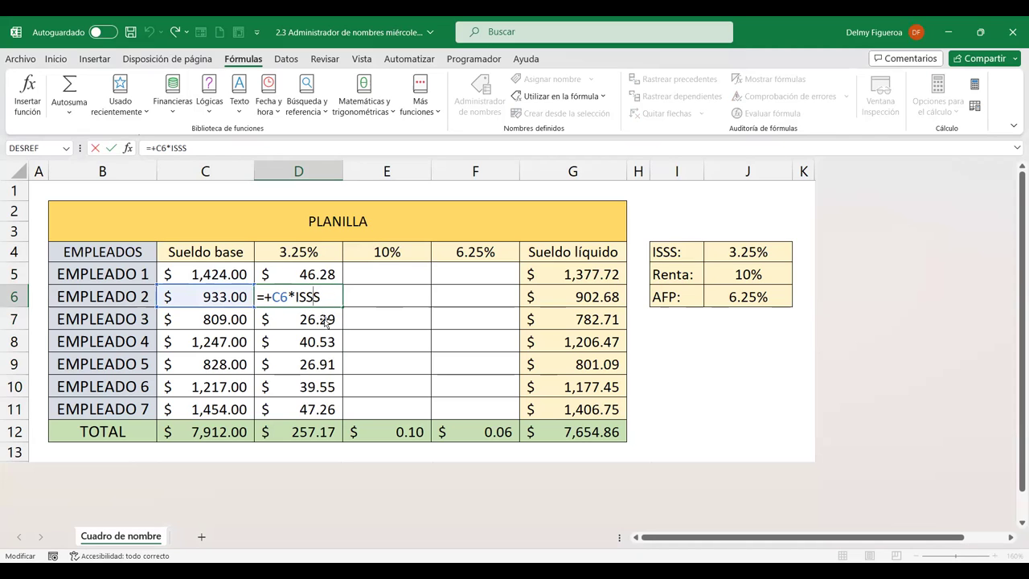
pyautogui.press('Return')
pyautogui.doubleClick(320, 319)
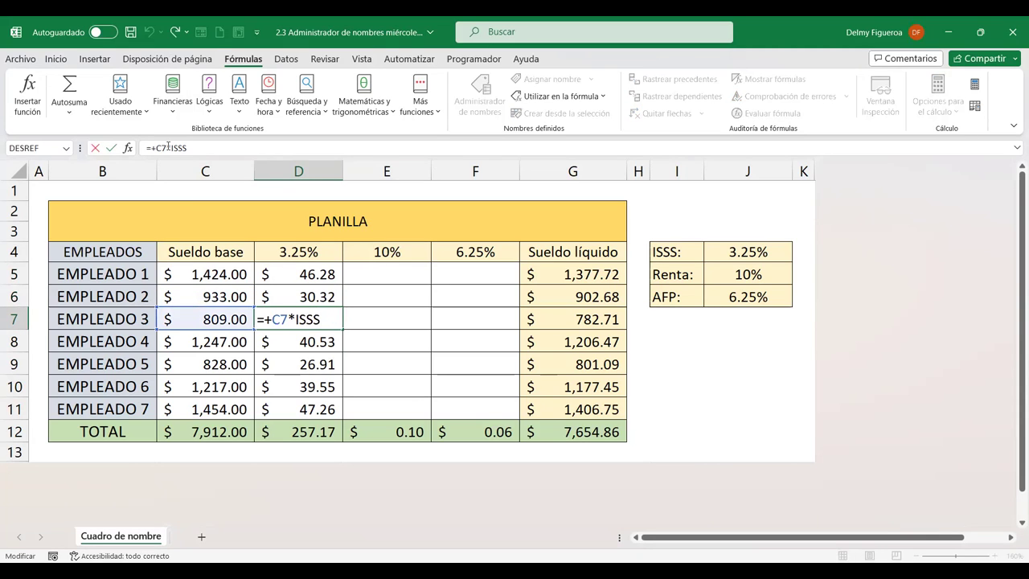
pyautogui.press('Return')
pyautogui.doubleClick(313, 342)
pyautogui.press('Return')
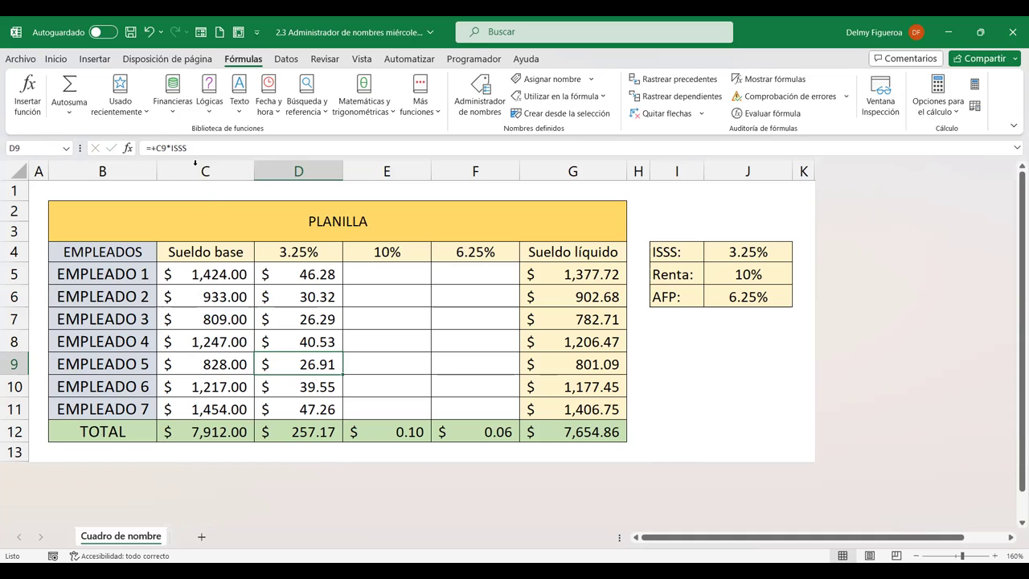
pyautogui.press('Down')
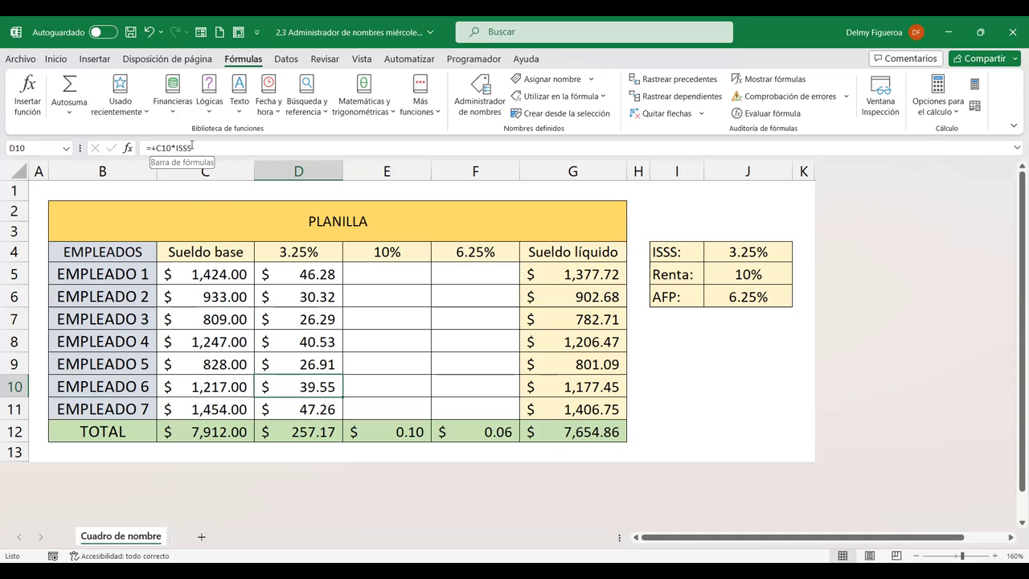
pyautogui.press('Down')
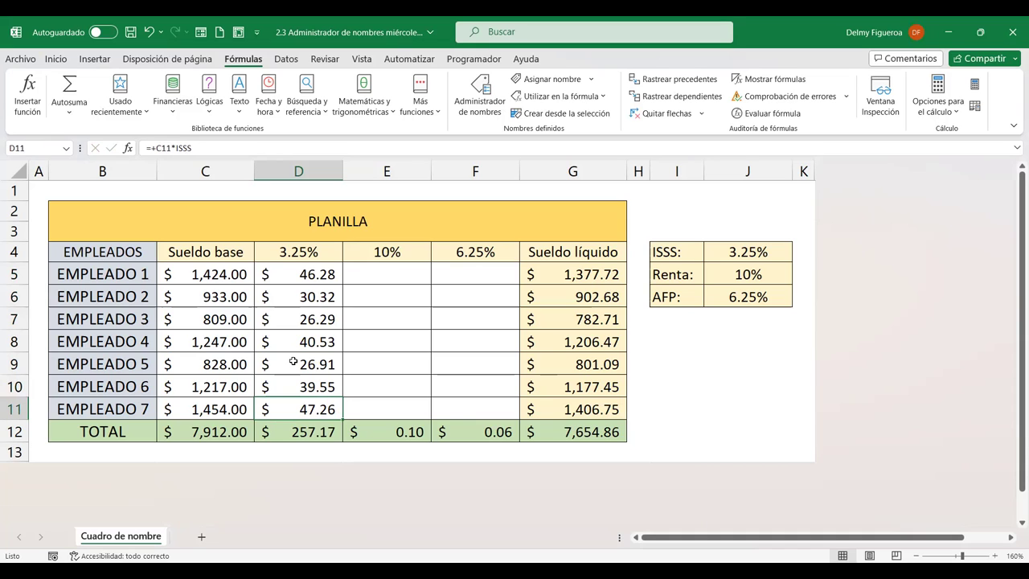
pyautogui.click(386, 270)
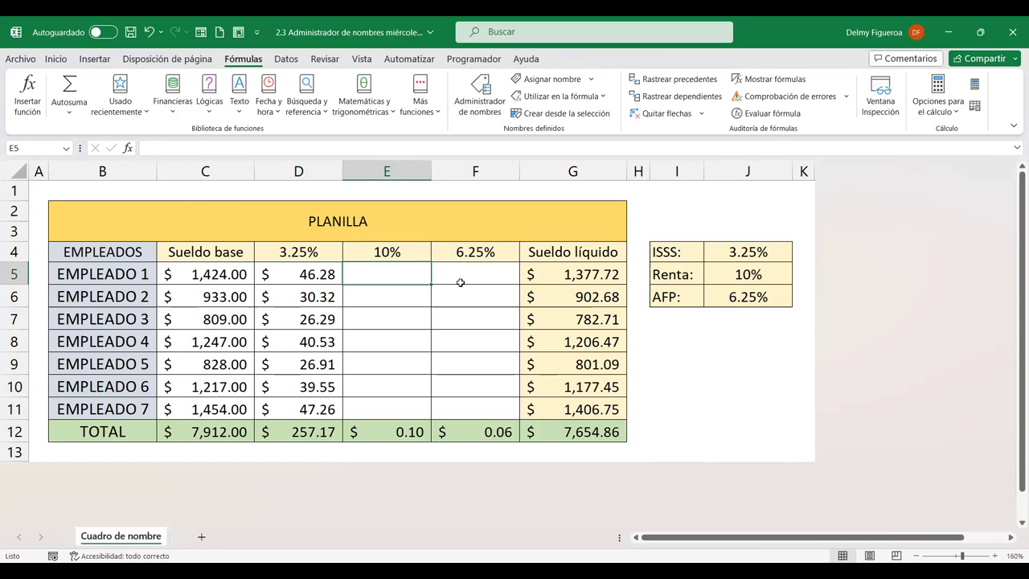
# - Enter =+C5*RENTA in E5 ($142.40) and fill it down for all seven employees
pyautogui.write('+')
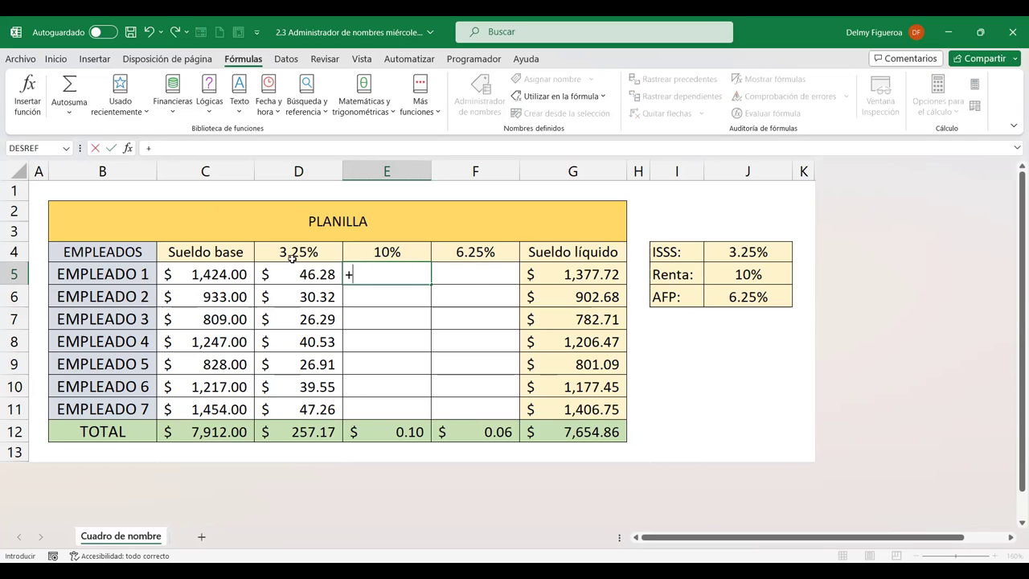
pyautogui.click(215, 277)
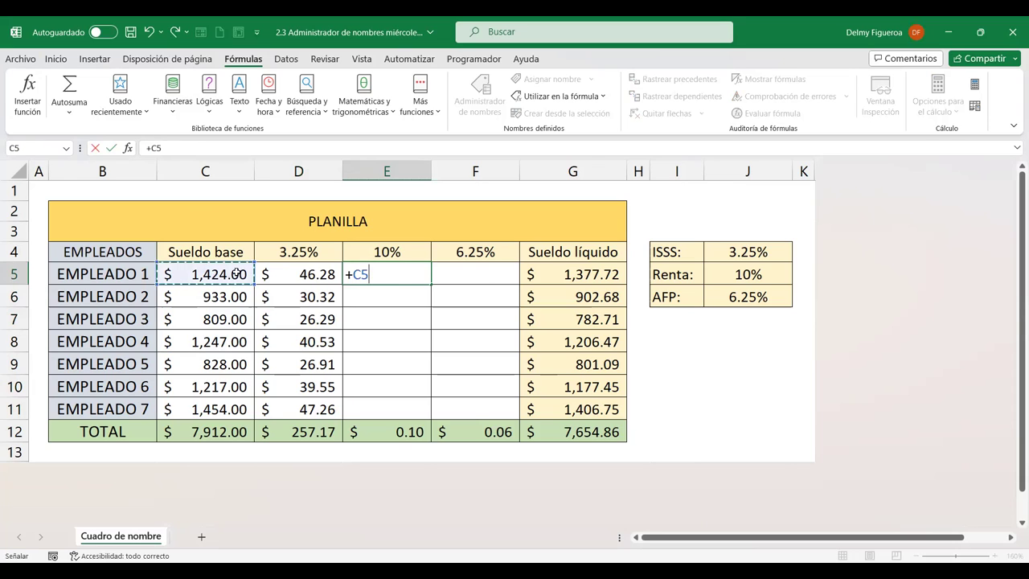
pyautogui.write('*')
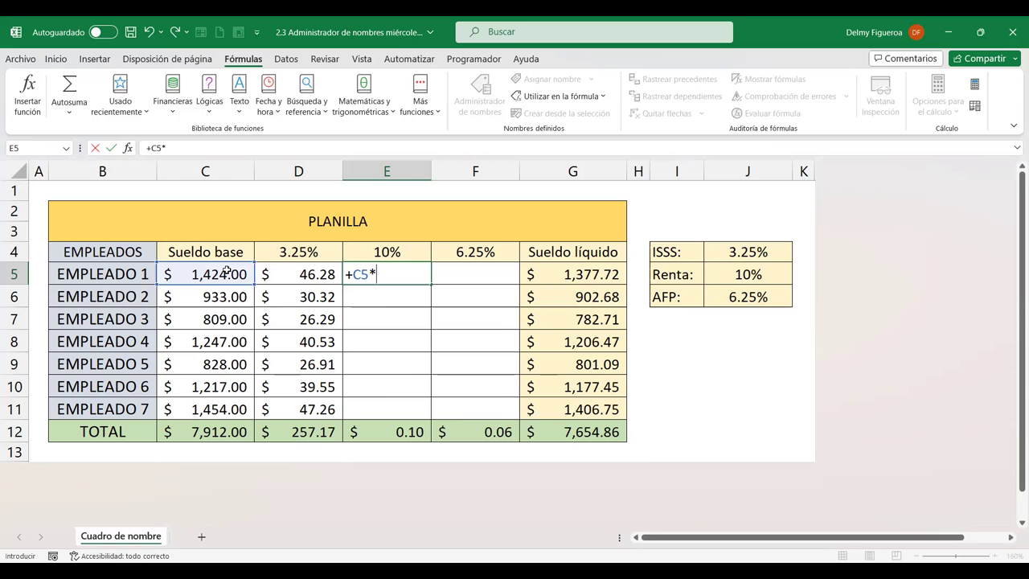
pyautogui.write('re')
pyautogui.write('nt')
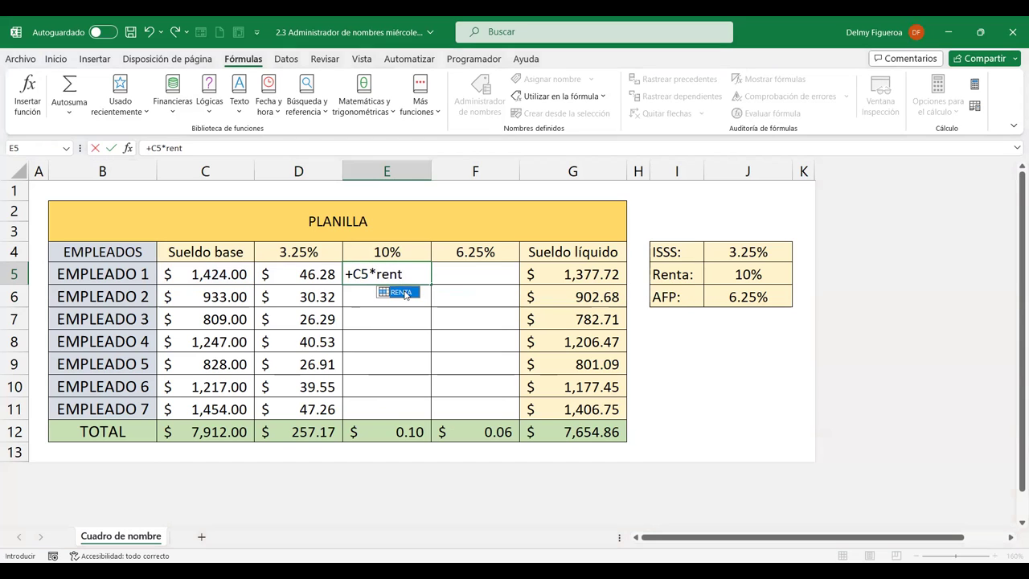
pyautogui.doubleClick(401, 292)
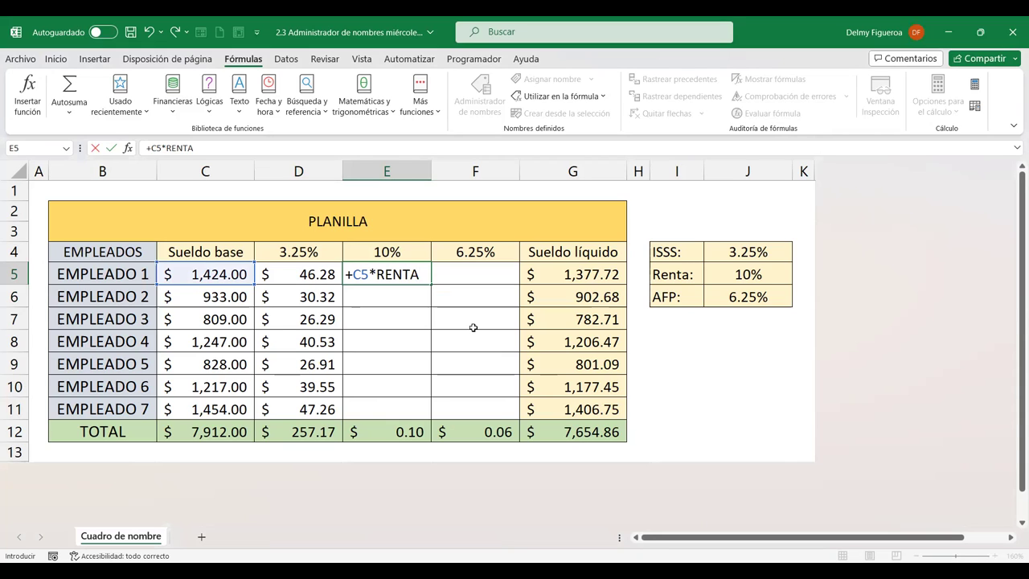
pyautogui.press('Return')
pyautogui.click(410, 272)
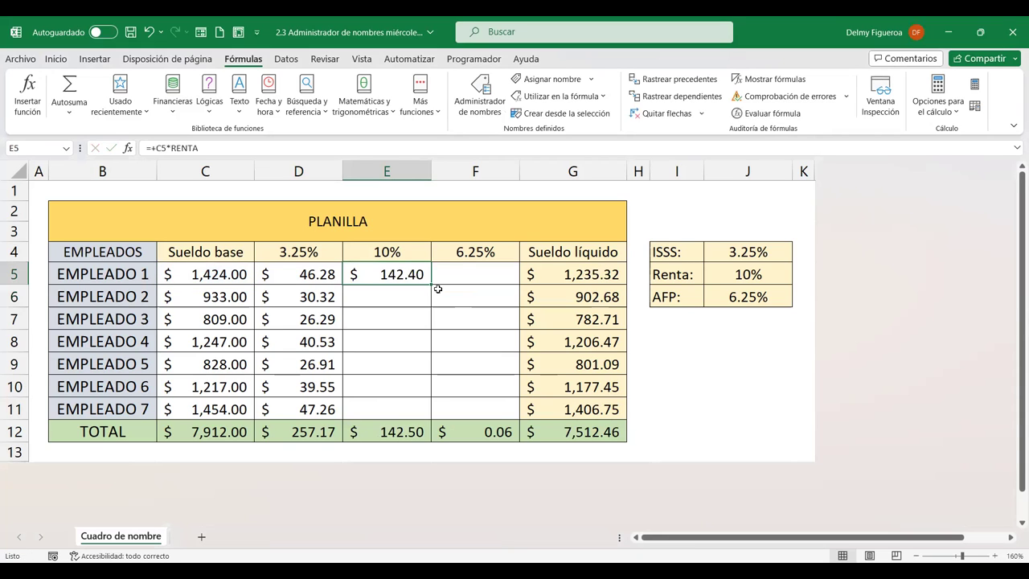
pyautogui.moveTo(431, 285); pyautogui.dragTo(425, 409)
pyautogui.click(392, 300)
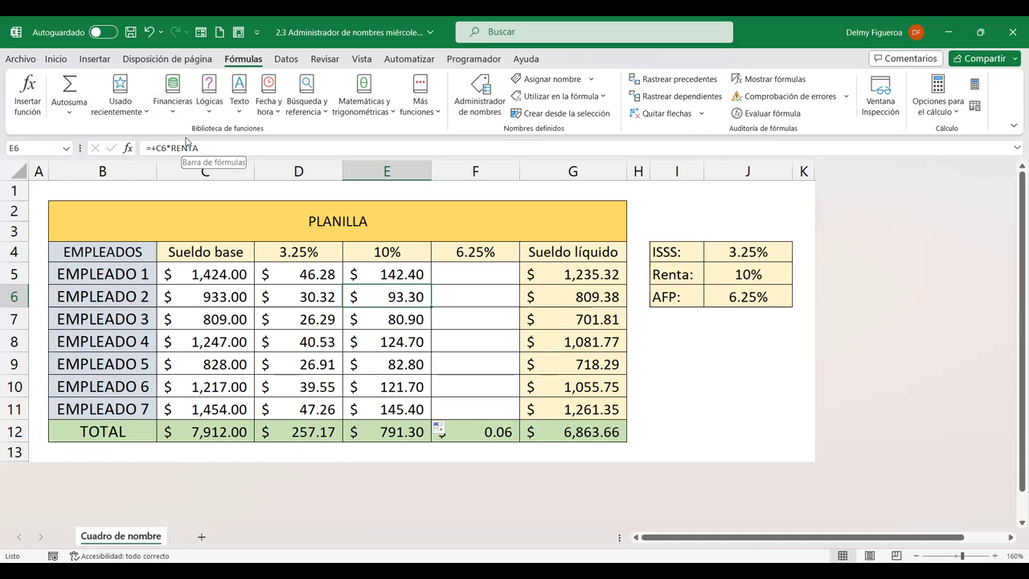
pyautogui.press('Down')
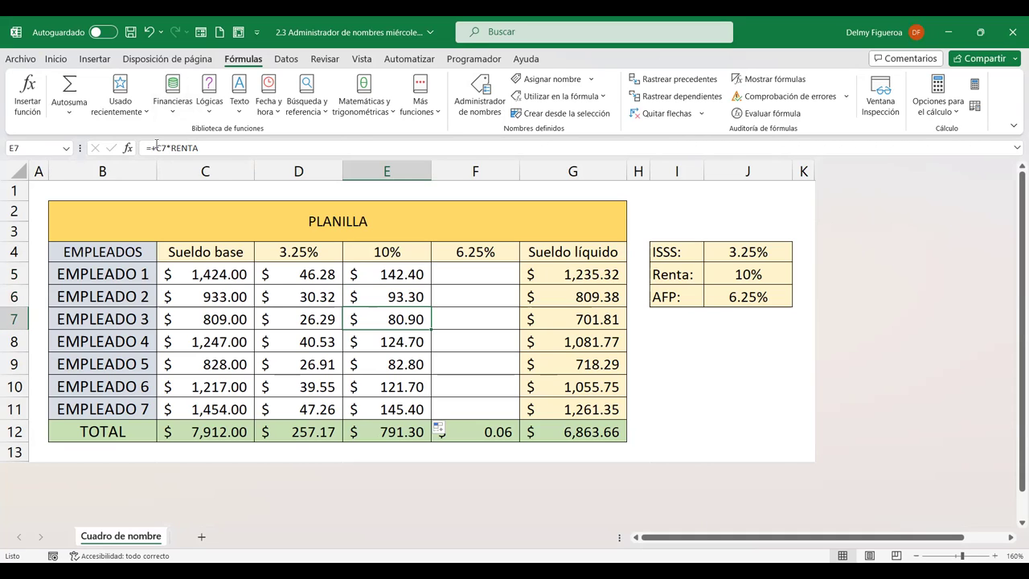
pyautogui.press('Down')
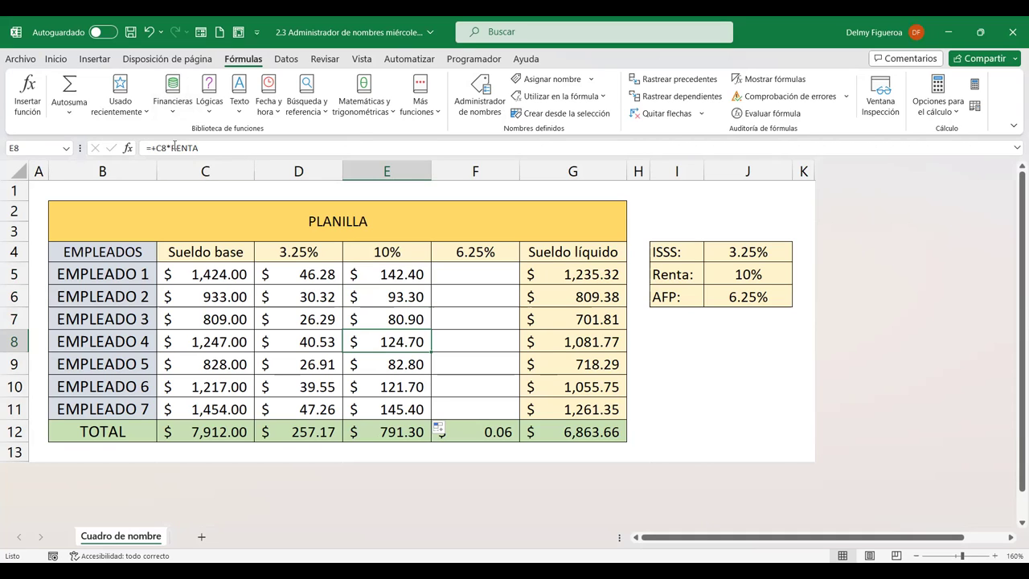
pyautogui.press('Down')
pyautogui.press('Down')
pyautogui.press('Down')
pyautogui.press('Down')
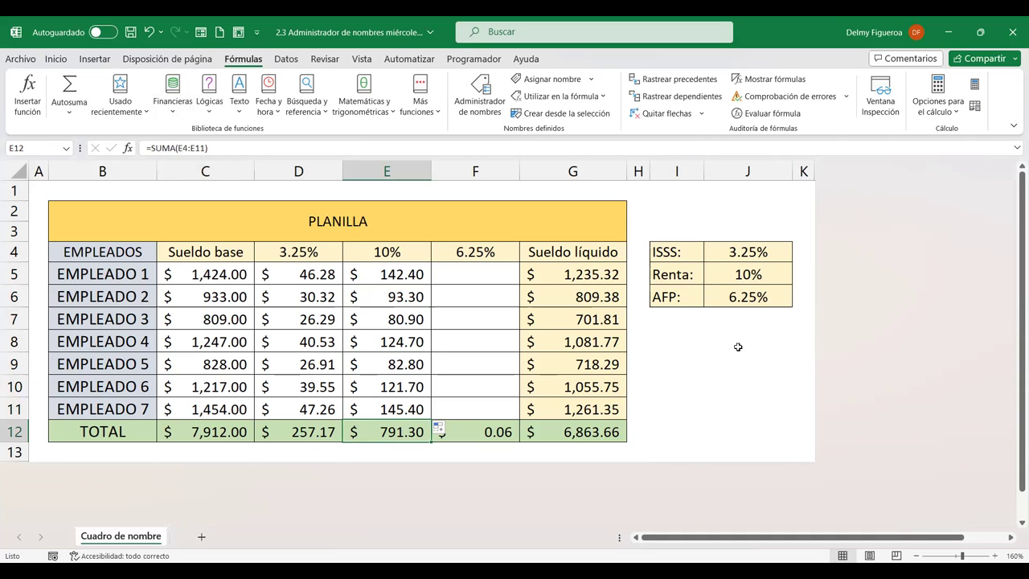
pyautogui.click(476, 276)
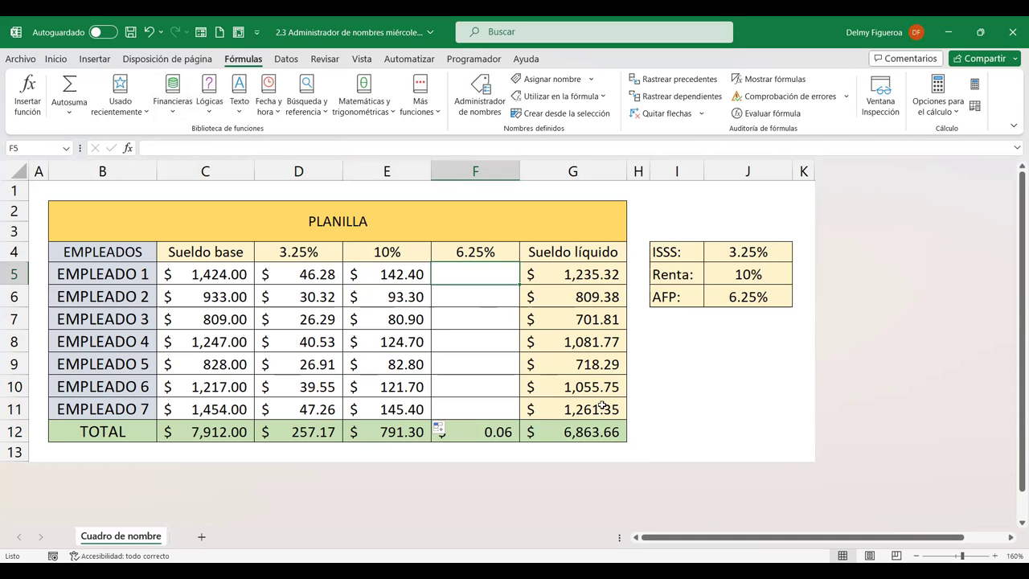
# - Enter =+C5*AFP in F5, replacing the mistyped name 'pension' with AFP
pyautogui.write('+')
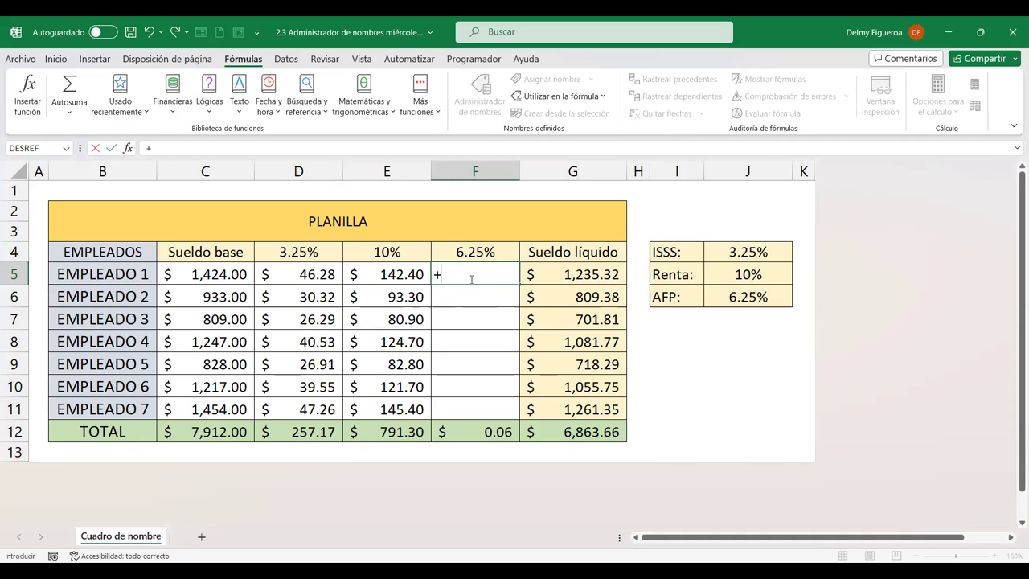
pyautogui.click(241, 271)
pyautogui.write('*')
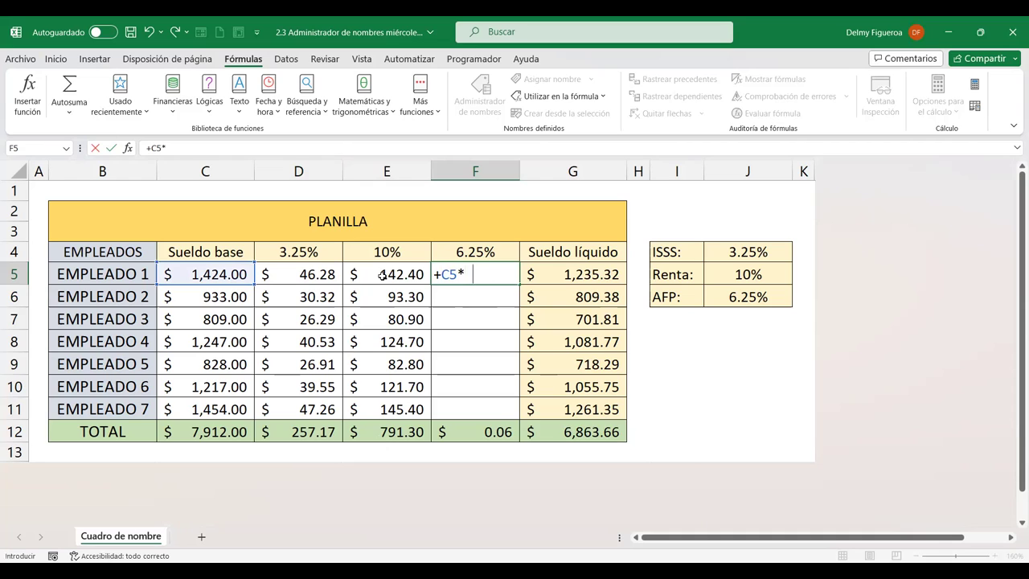
pyautogui.write(' pension')
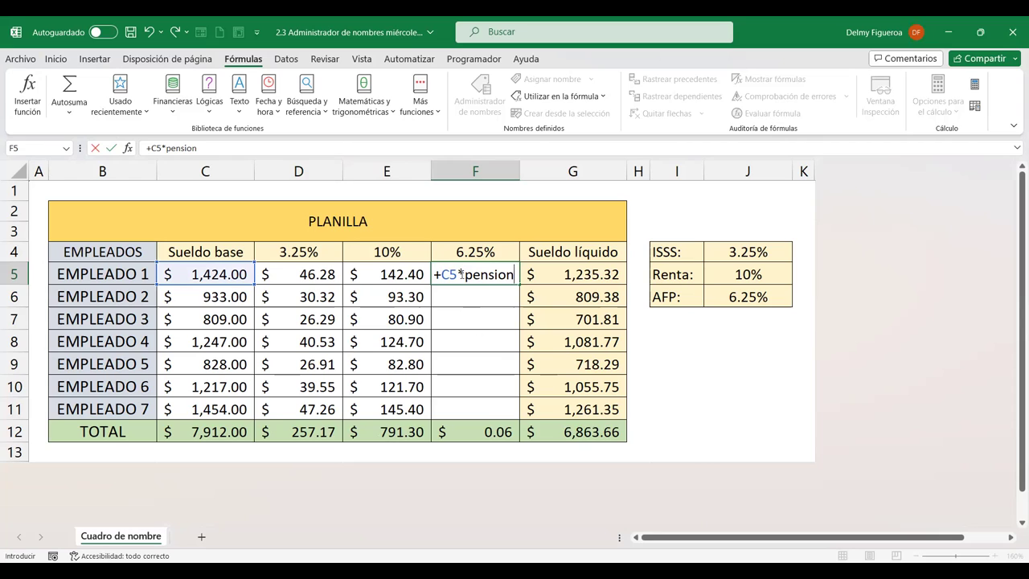
pyautogui.press('Return')
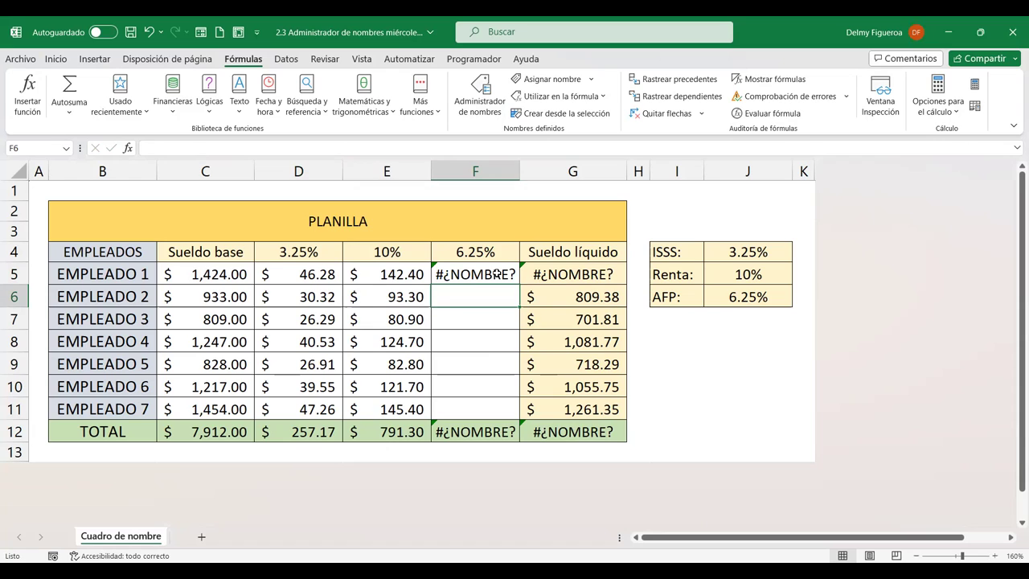
pyautogui.click(476, 274)
pyautogui.doubleClick(477, 274)
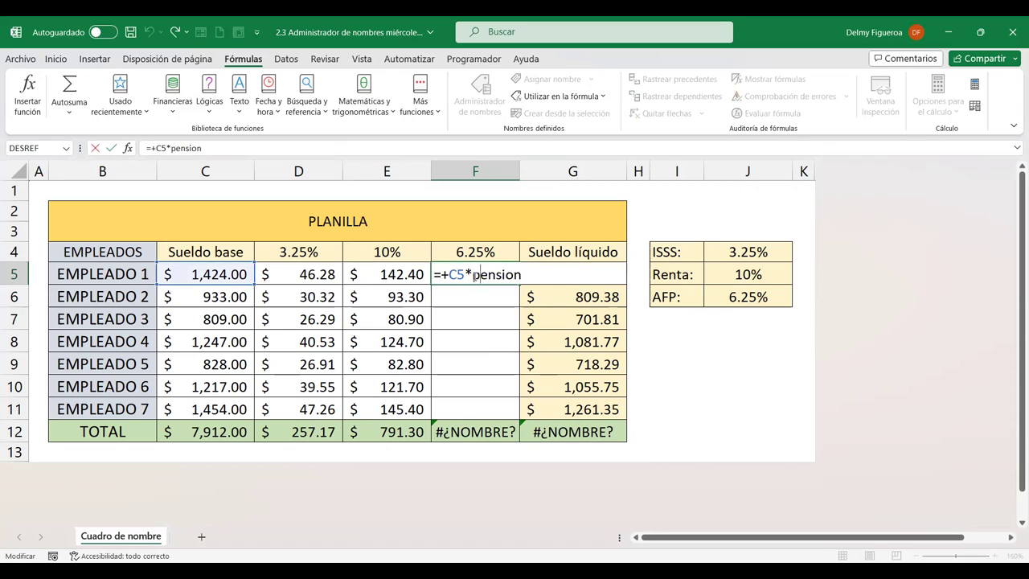
pyautogui.moveTo(473, 274); pyautogui.dragTo(570, 280)
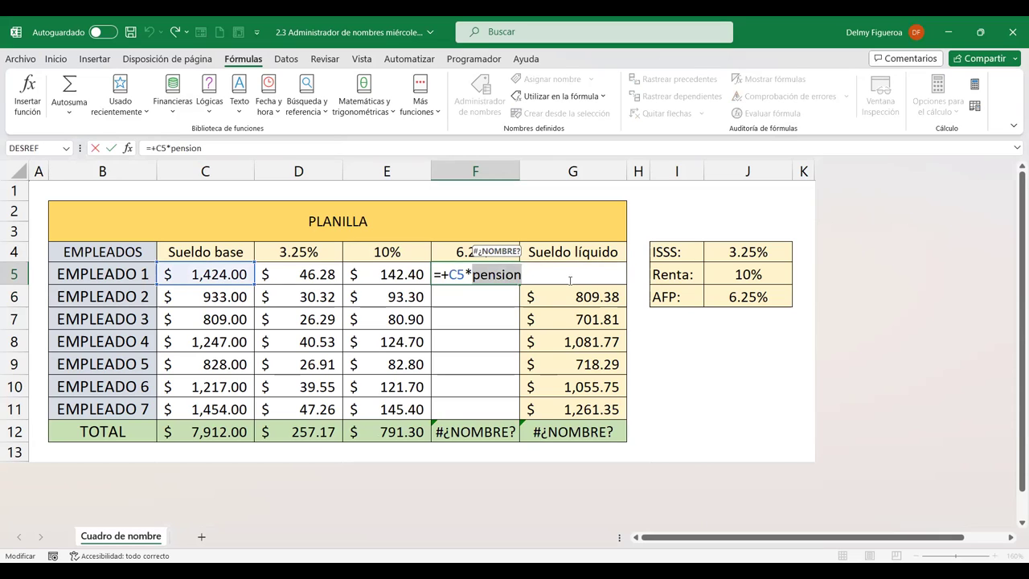
pyautogui.press('BackSpace')
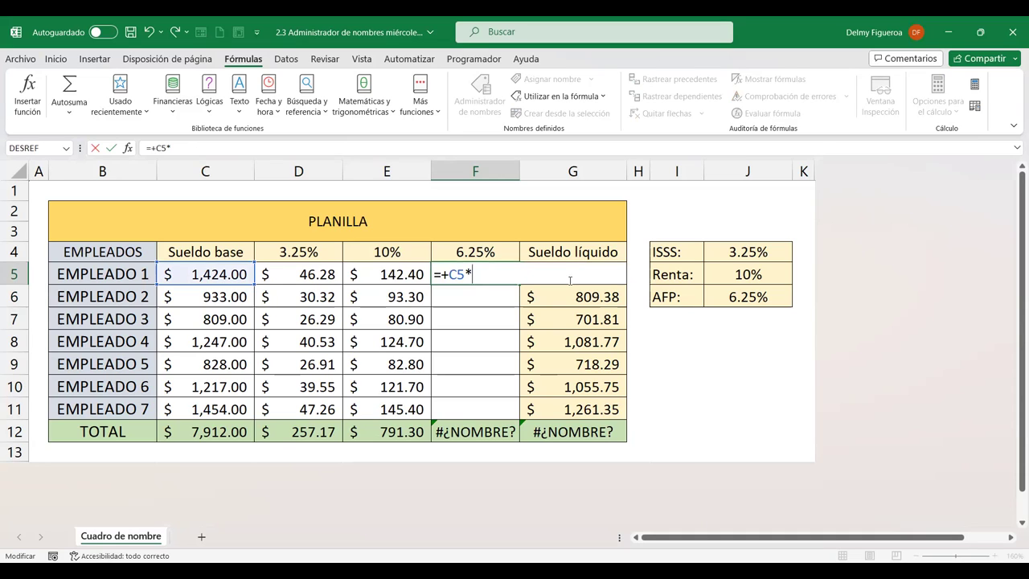
pyautogui.write('af')
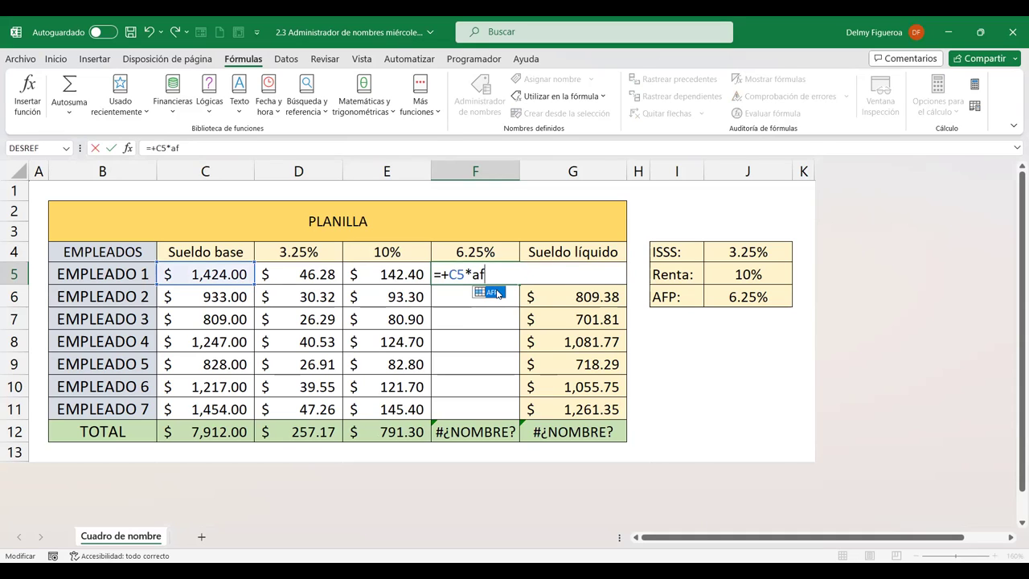
pyautogui.doubleClick(493, 292)
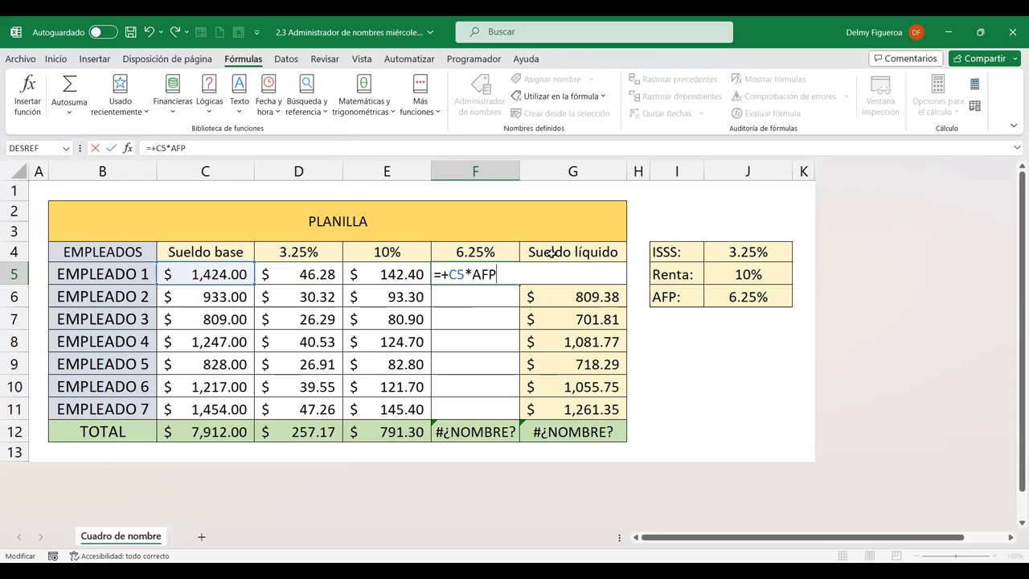
pyautogui.press('Return')
# - Copy the AFP formula down through F11 and check the base-salary total in C12
pyautogui.click(508, 273)
pyautogui.moveTo(517, 283); pyautogui.dragTo(515, 411)
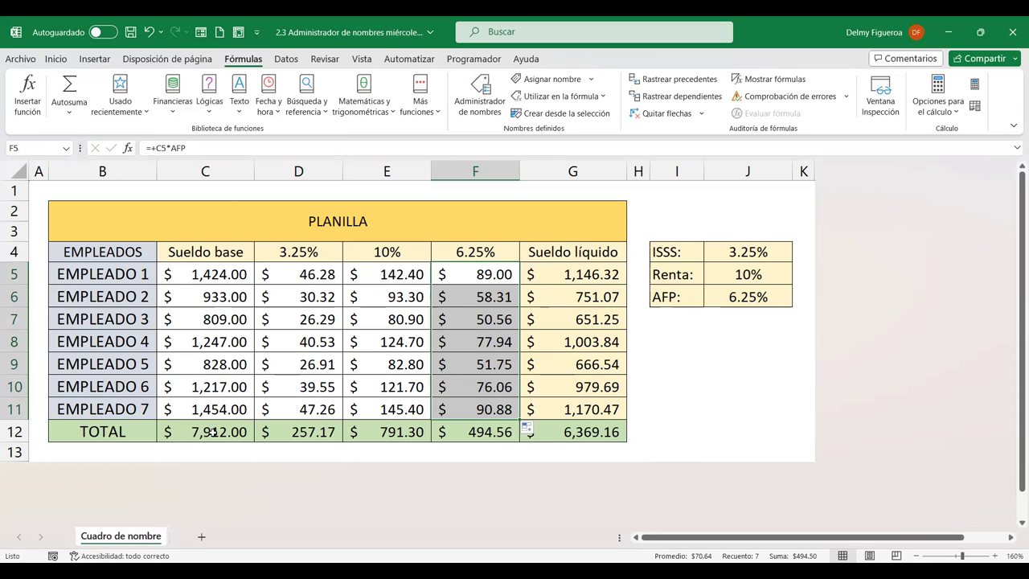
pyautogui.click(211, 431)
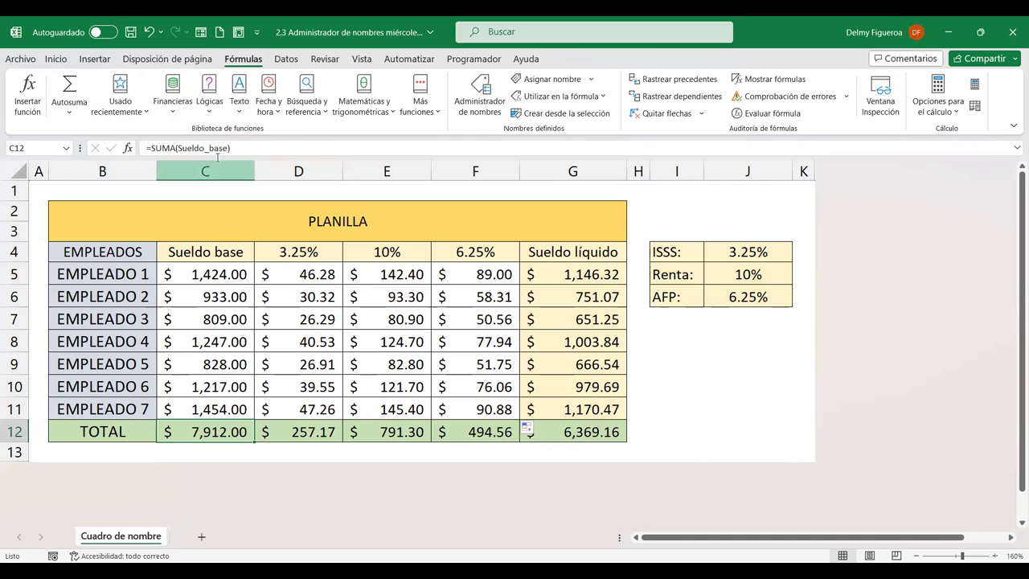
pyautogui.click(66, 152)
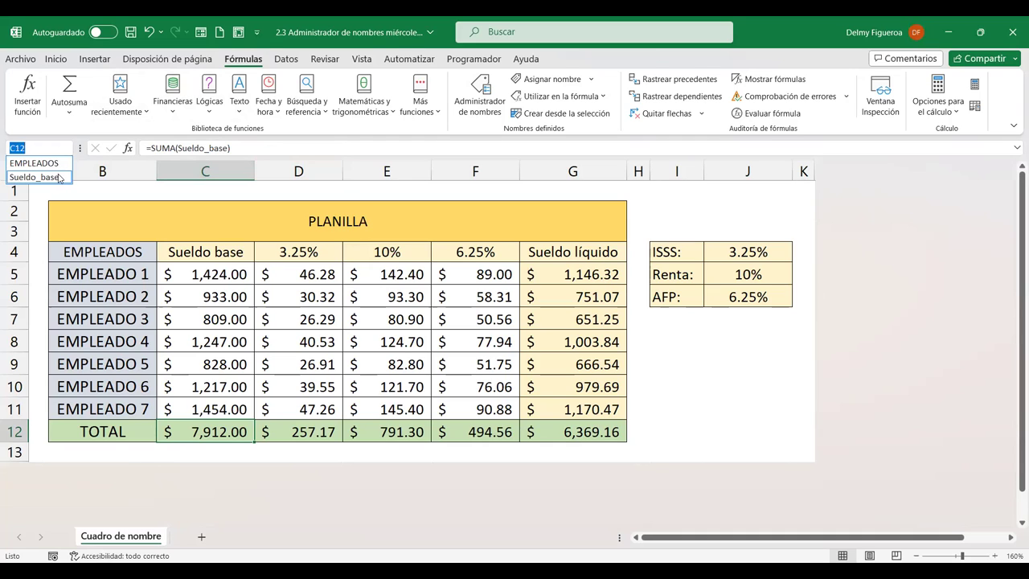
pyautogui.click(58, 178)
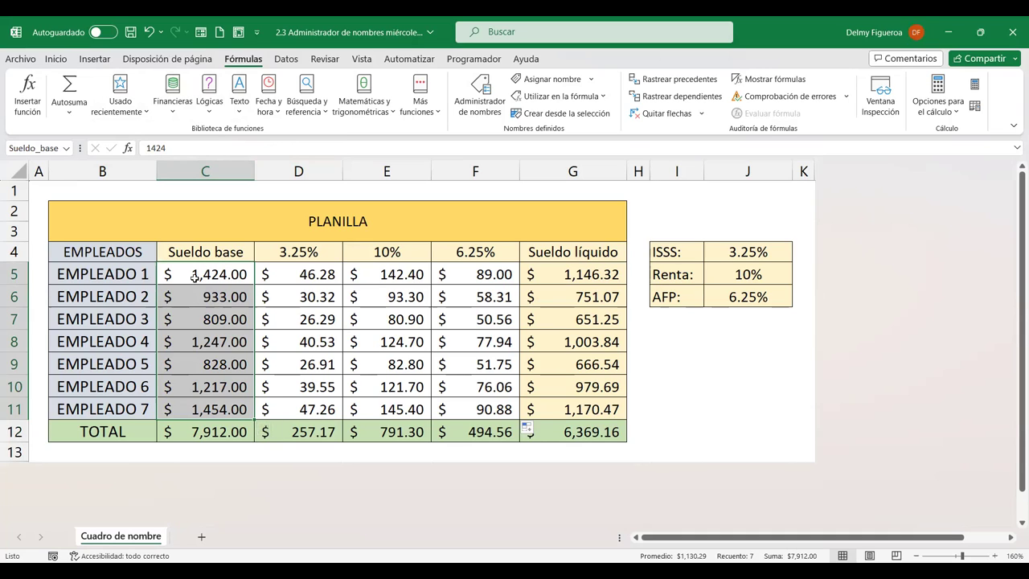
pyautogui.click(219, 431)
pyautogui.doubleClick(221, 432)
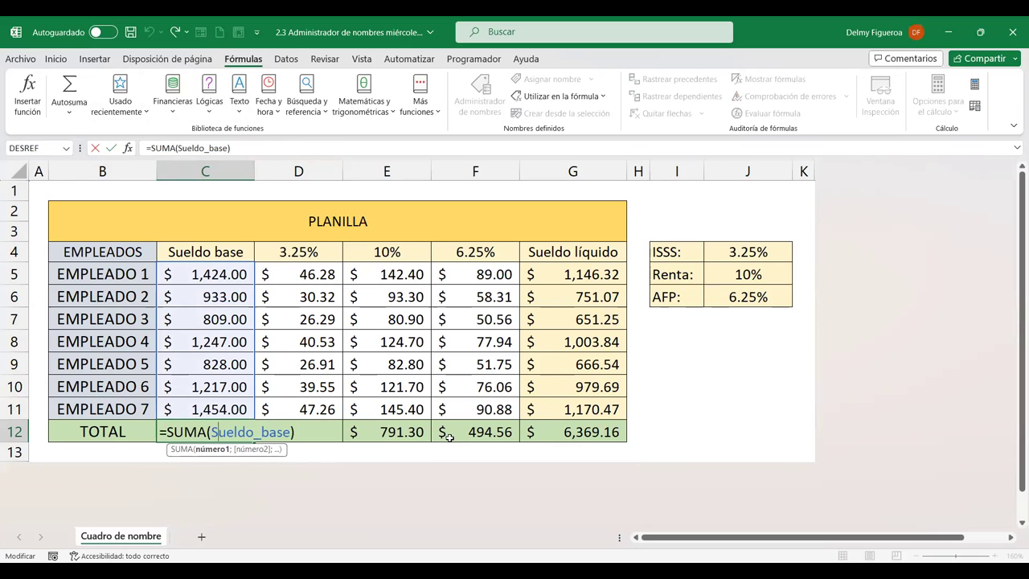
pyautogui.press('Return')
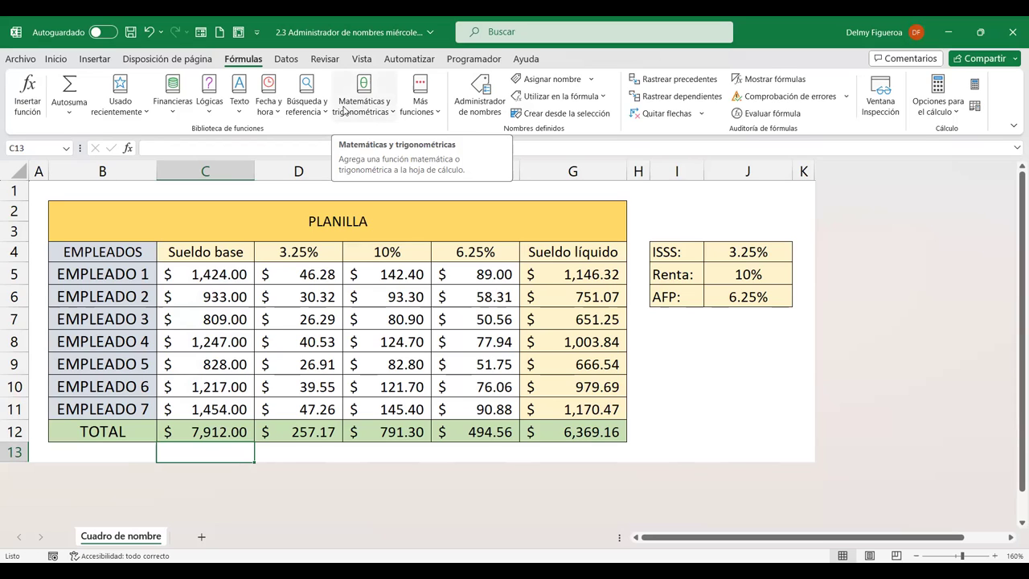
pyautogui.click(675, 318)
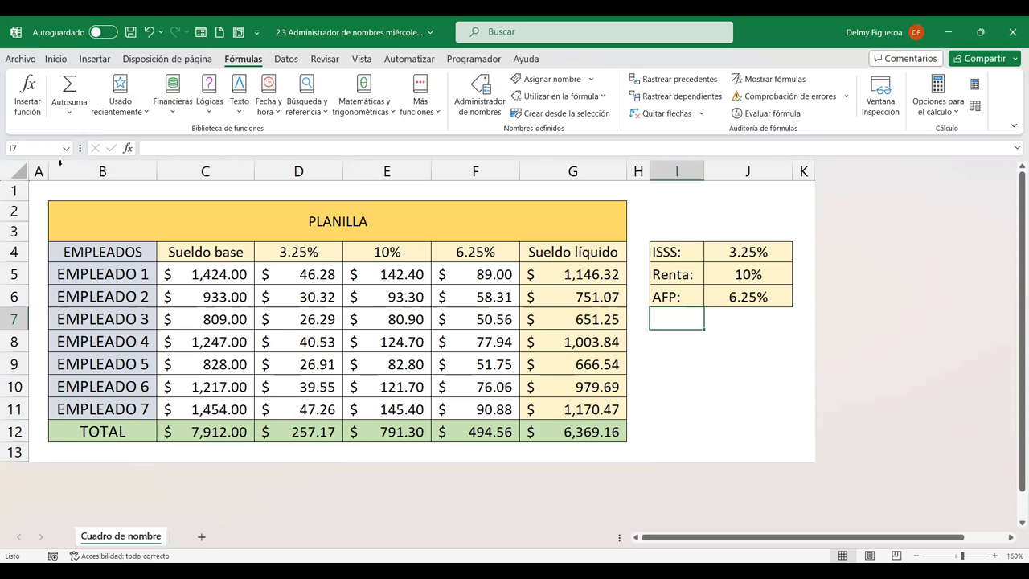
pyautogui.click(67, 149)
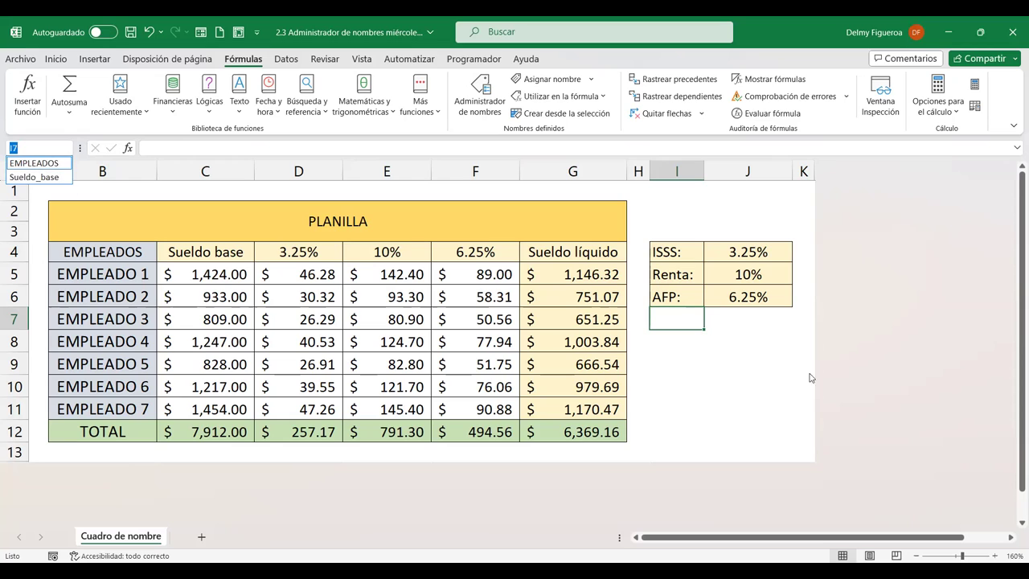
pyautogui.click(745, 344)
pyautogui.click(744, 342)
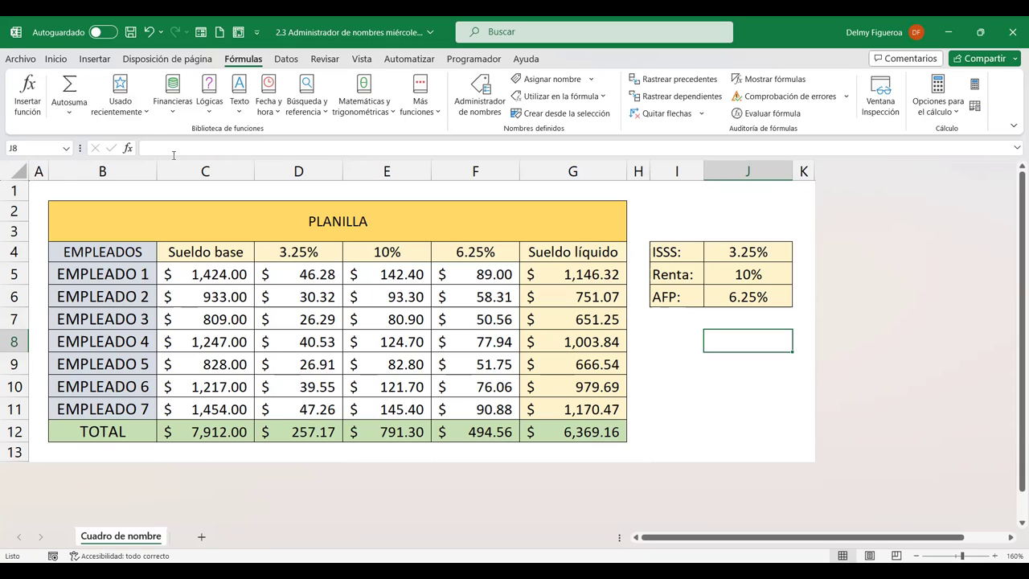
pyautogui.click(55, 188)
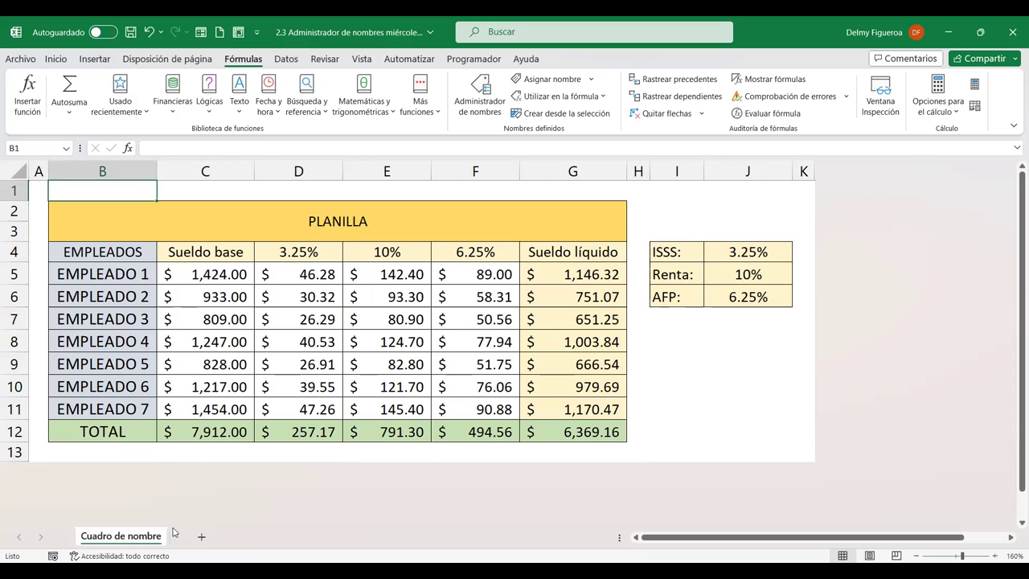
pyautogui.rightClick(126, 536)
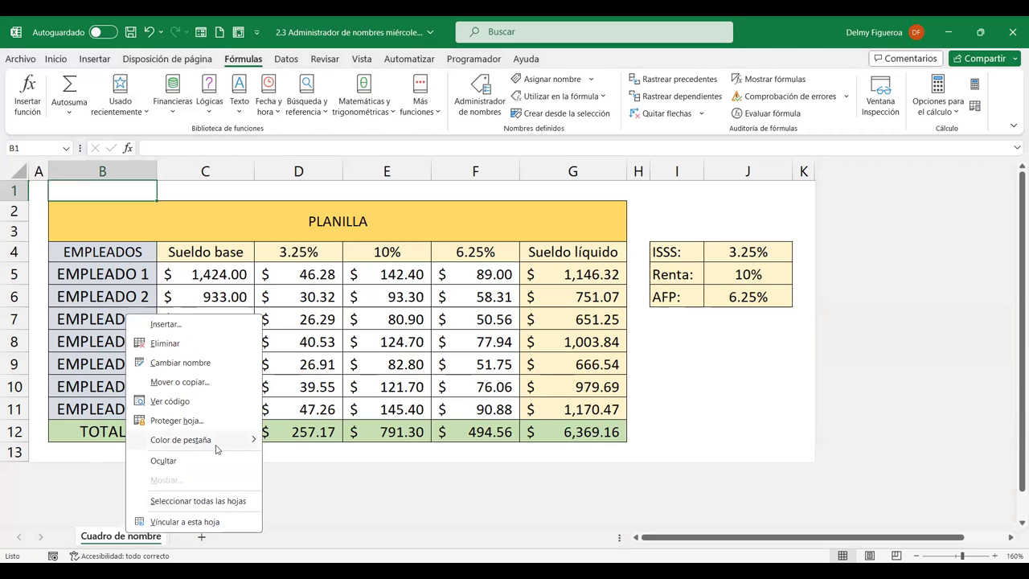
pyautogui.moveTo(216, 447)
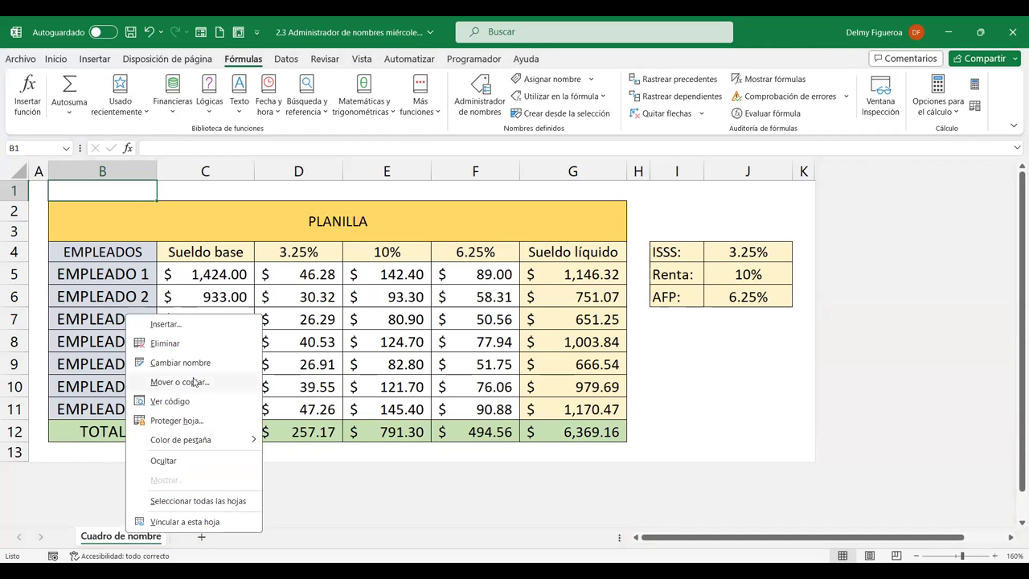
pyautogui.click(195, 382)
pyautogui.click(103, 460)
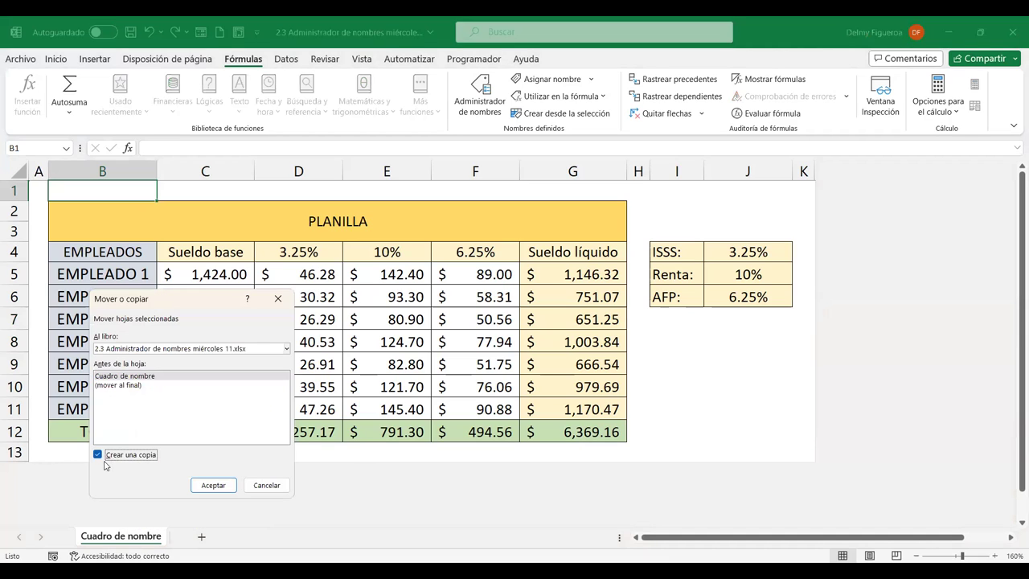
pyautogui.click(130, 385)
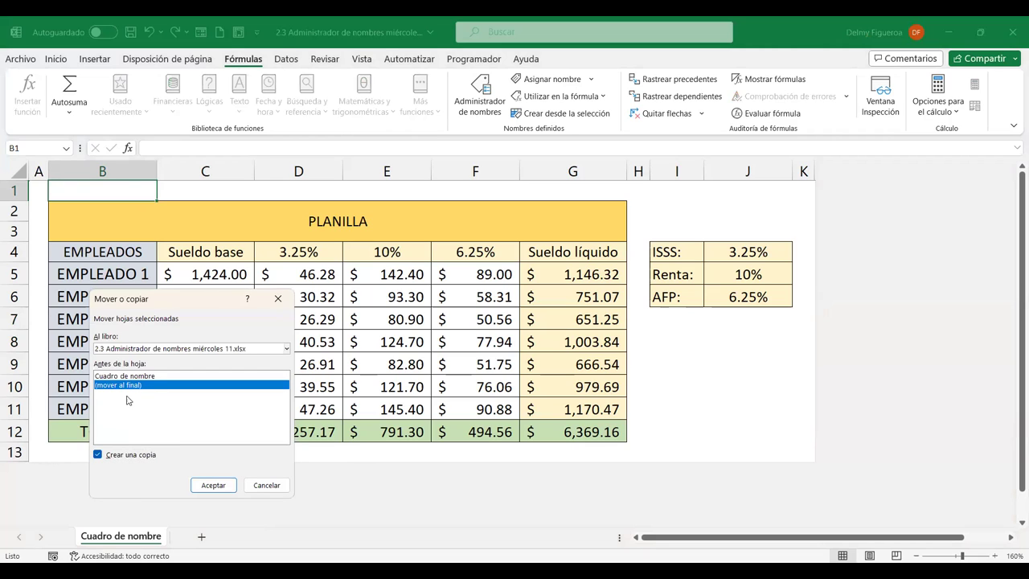
pyautogui.click(210, 485)
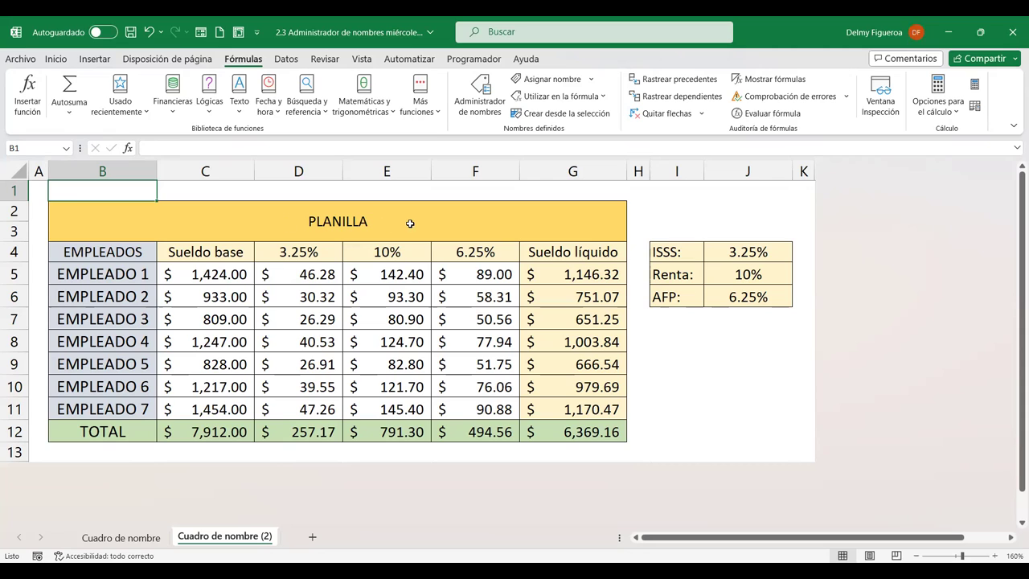
# - Clear the deductions in D5:F11 and delete all names listed in the Name Manager
pyautogui.moveTo(308, 273); pyautogui.dragTo(476, 406)
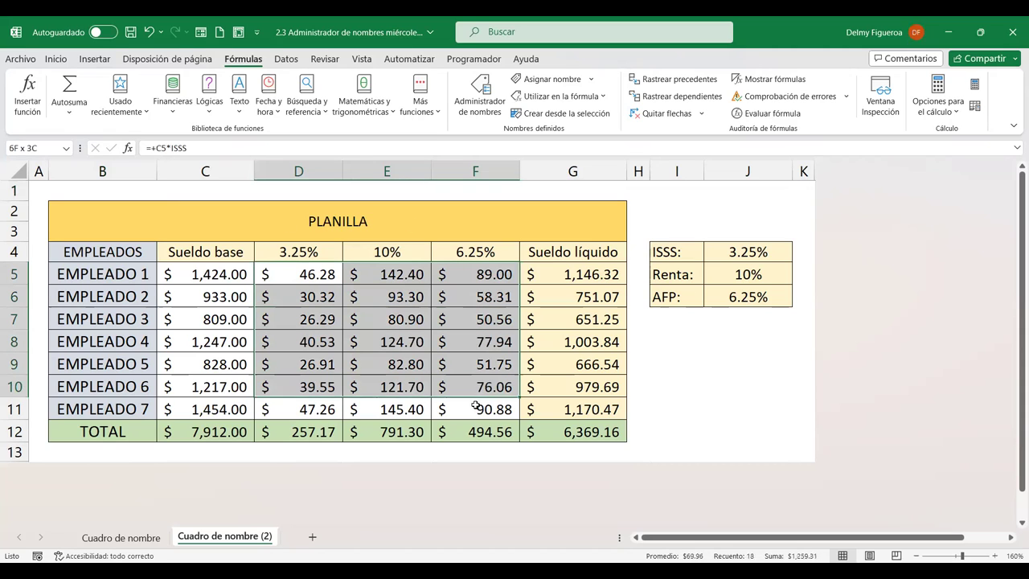
pyautogui.press('Delete')
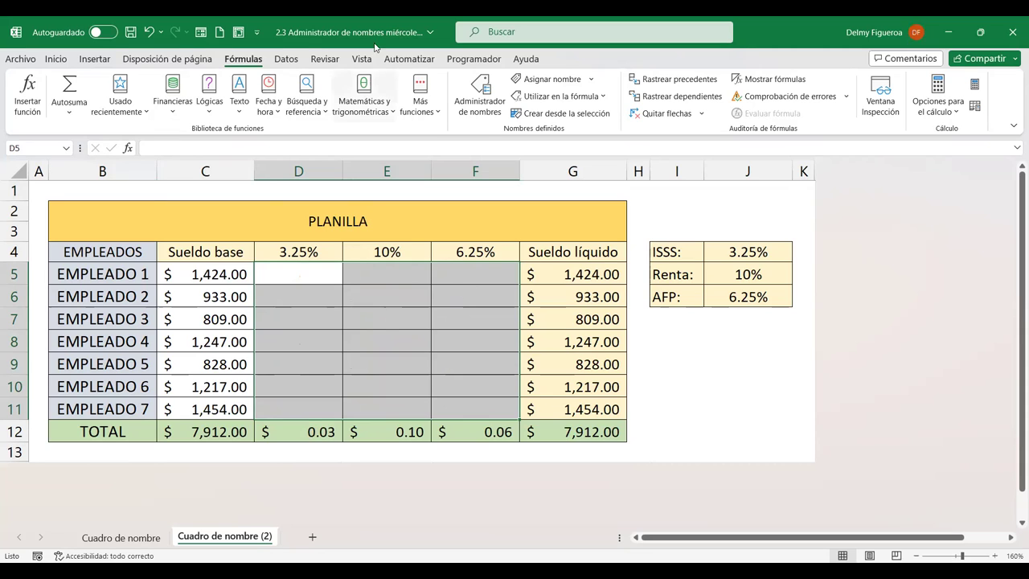
pyautogui.click(486, 105)
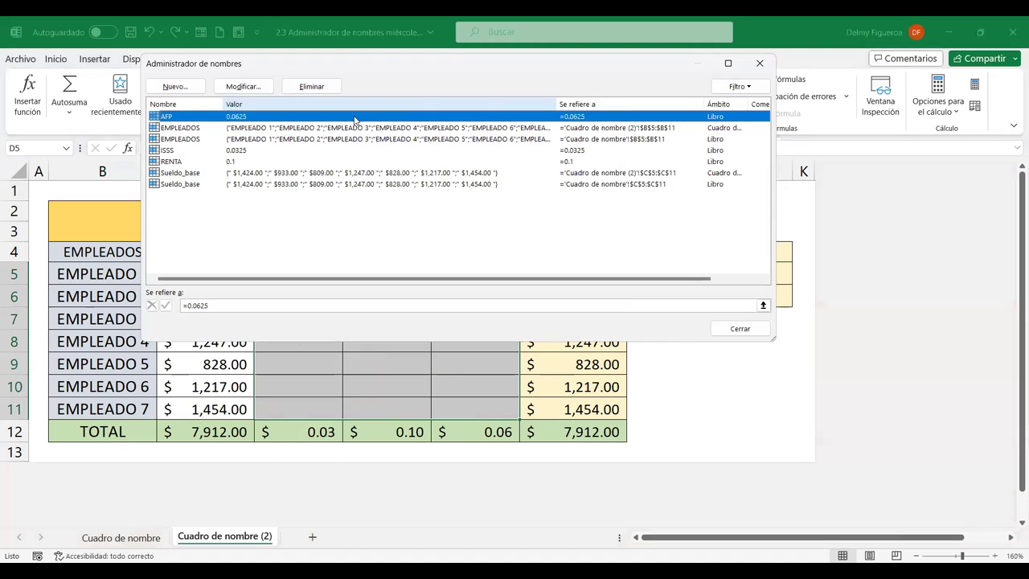
pyautogui.moveTo(193, 208)
pyautogui.mouseDown()
pyautogui.moveTo(169, 166)
pyautogui.moveTo(169, 114)
pyautogui.mouseUp()
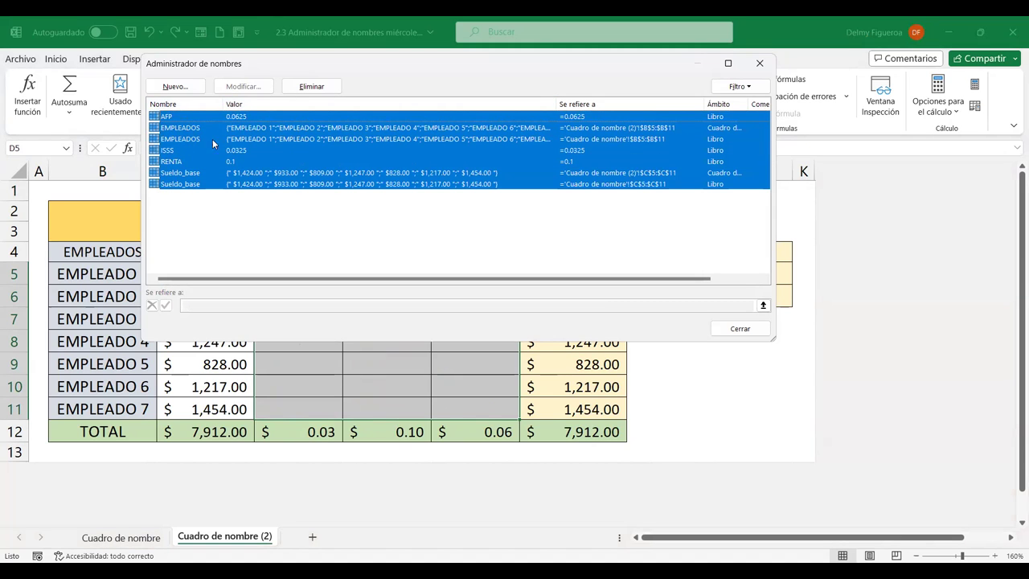
pyautogui.click(319, 85)
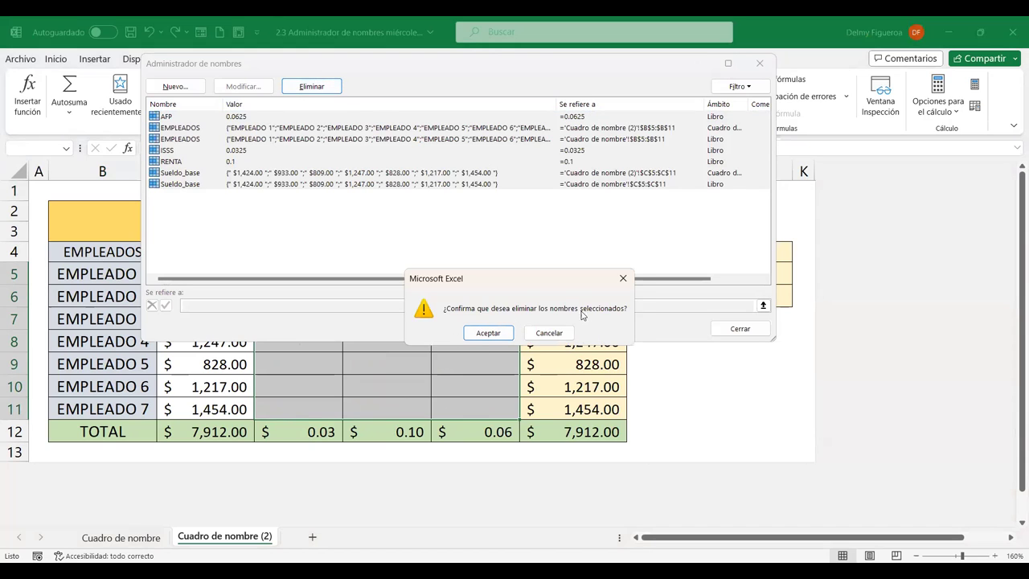
pyautogui.click(487, 332)
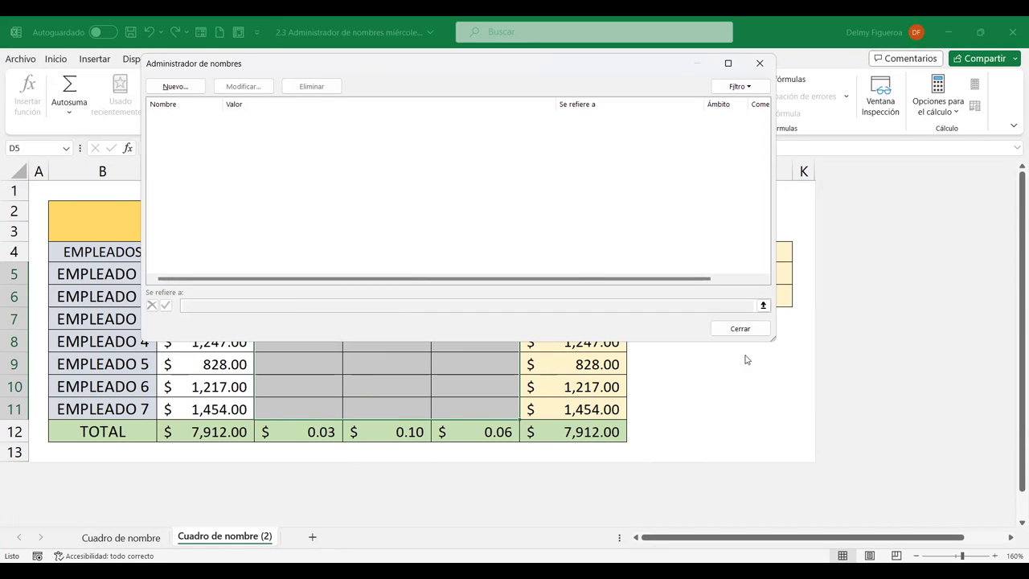
pyautogui.click(755, 327)
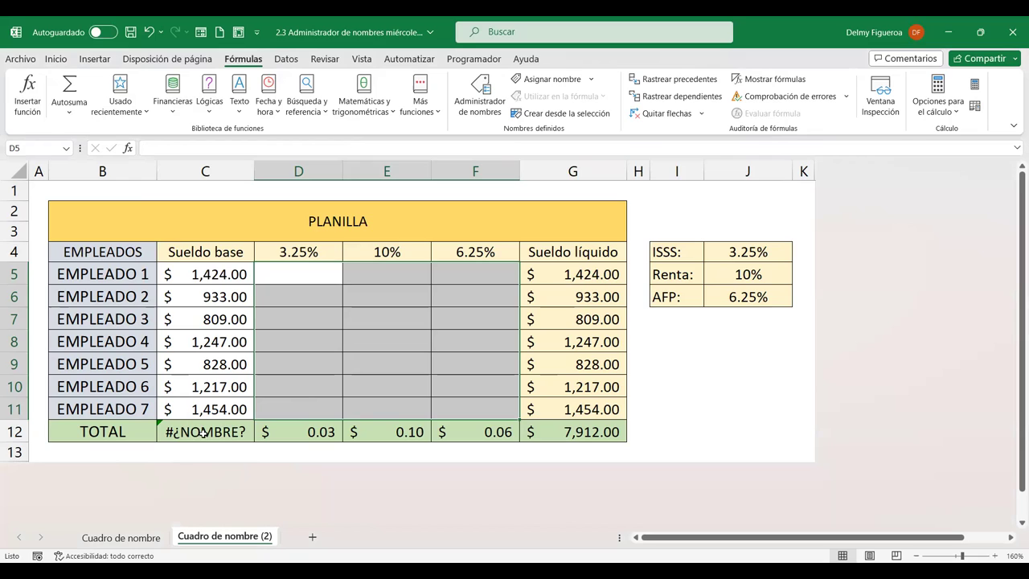
# - Inspect the C12 formula =SUMA(Sueldo_base) without changing it
pyautogui.click(203, 432)
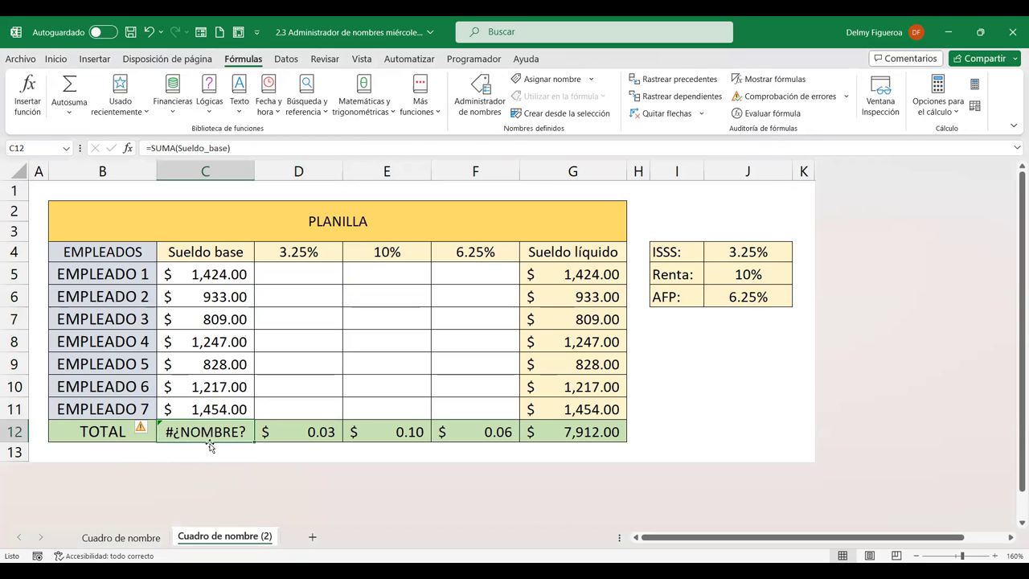
pyautogui.doubleClick(216, 430)
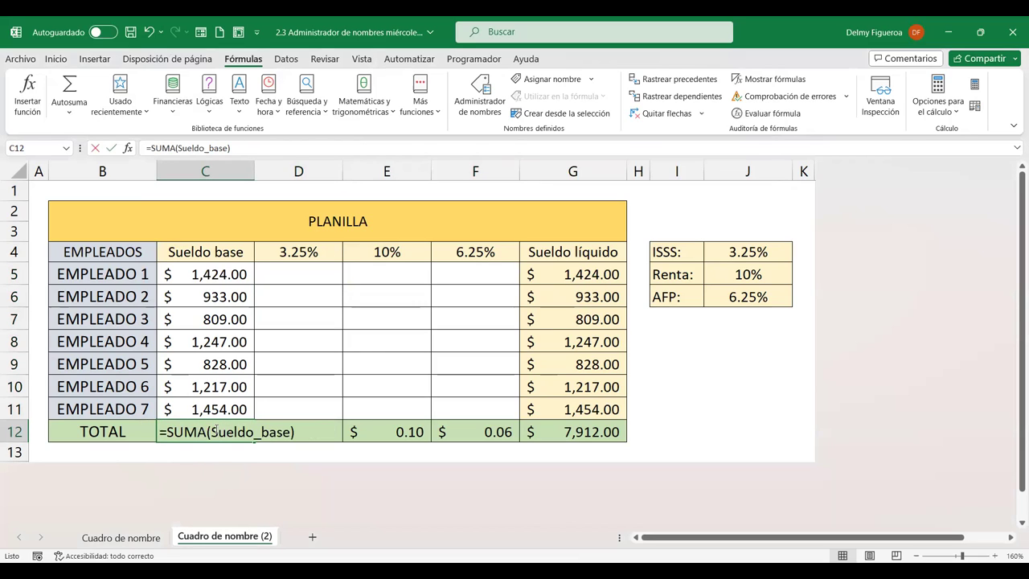
pyautogui.press('Left')
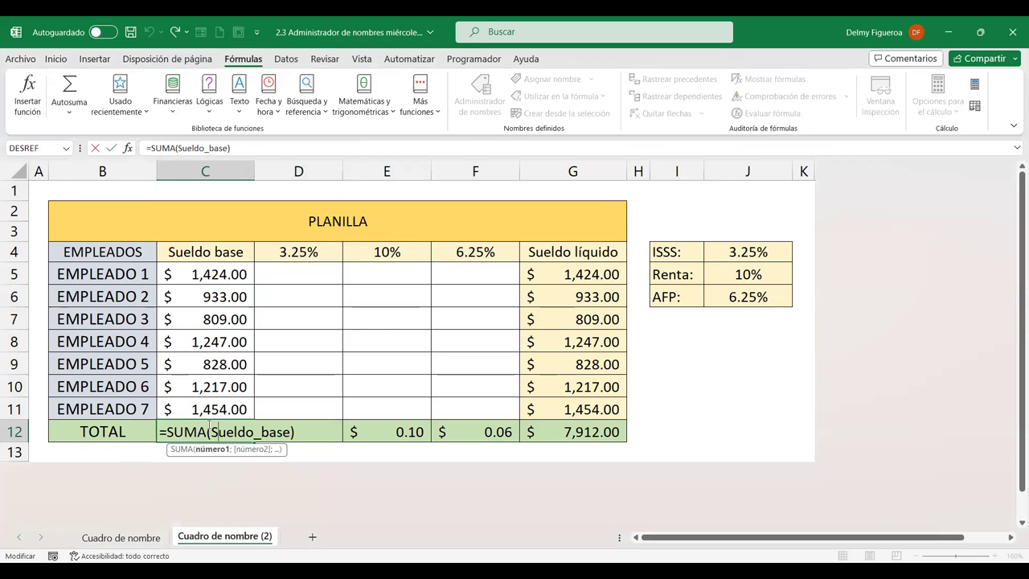
pyautogui.press('Right')
pyautogui.press('Return')
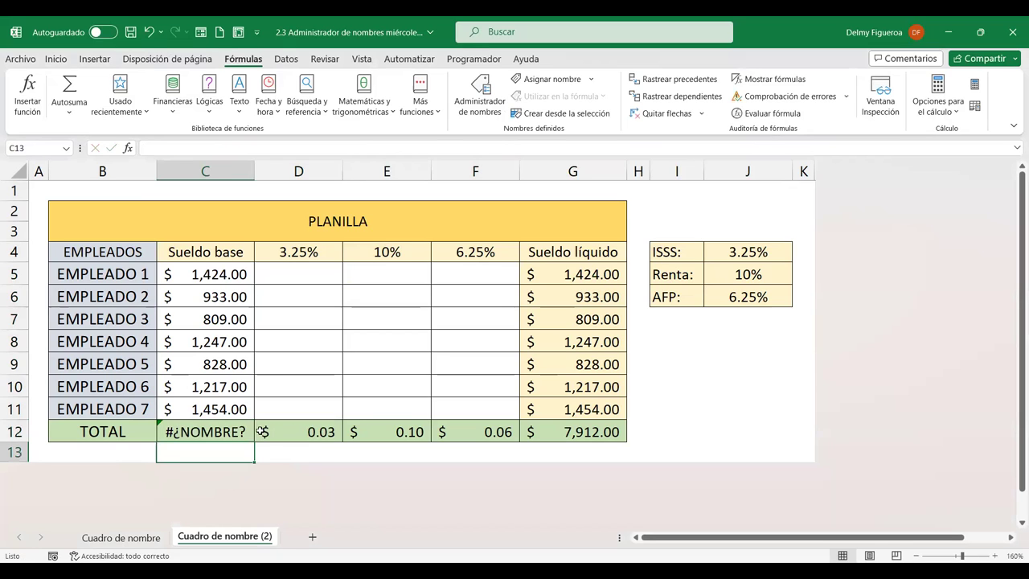
# - Delete the broken C12 total, restoring the accidentally deleted D12 total
pyautogui.click(261, 432)
pyautogui.press('Delete')
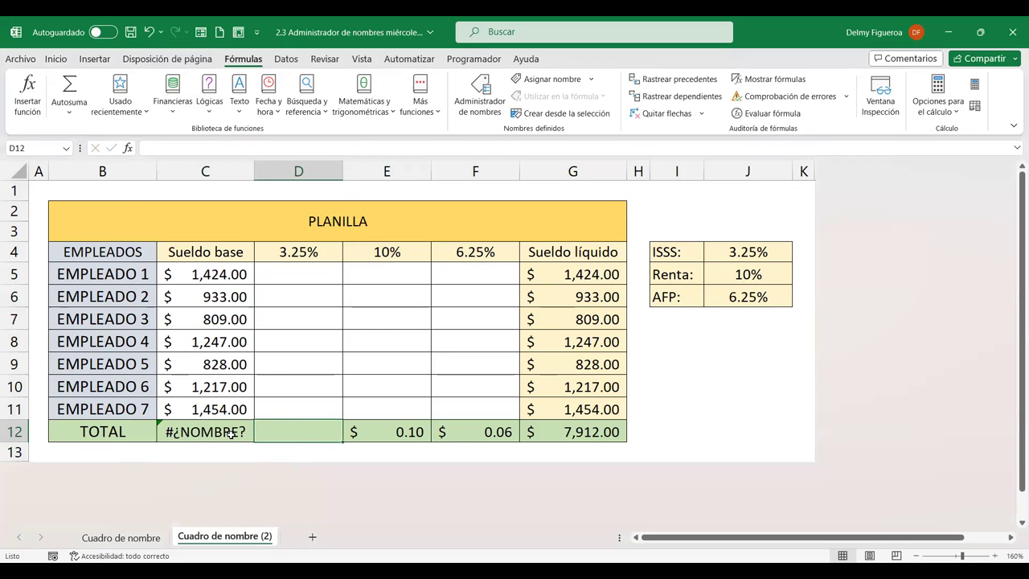
pyautogui.hotkey('ctrl', 'z')
pyautogui.click(226, 430)
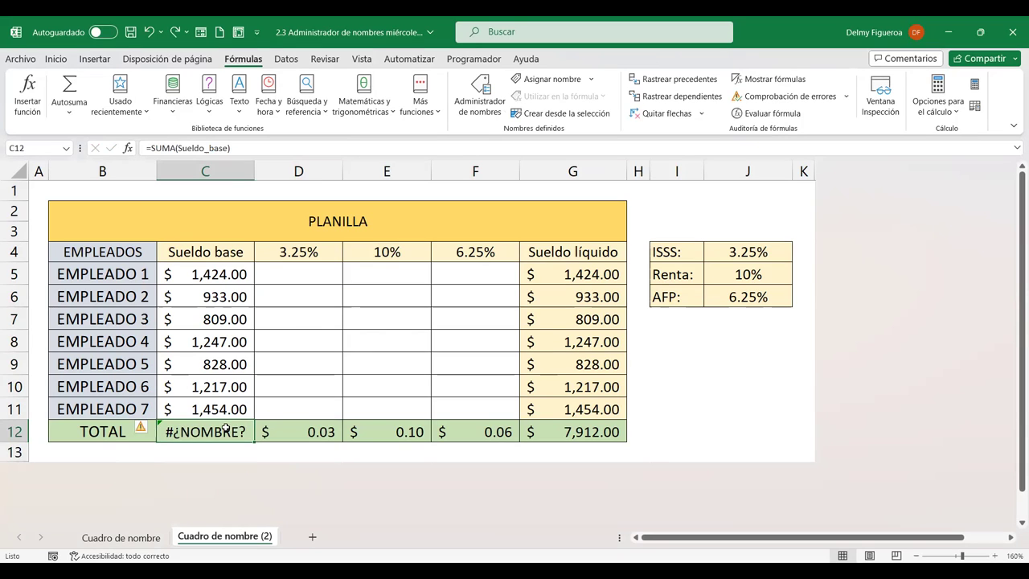
pyautogui.press('Delete')
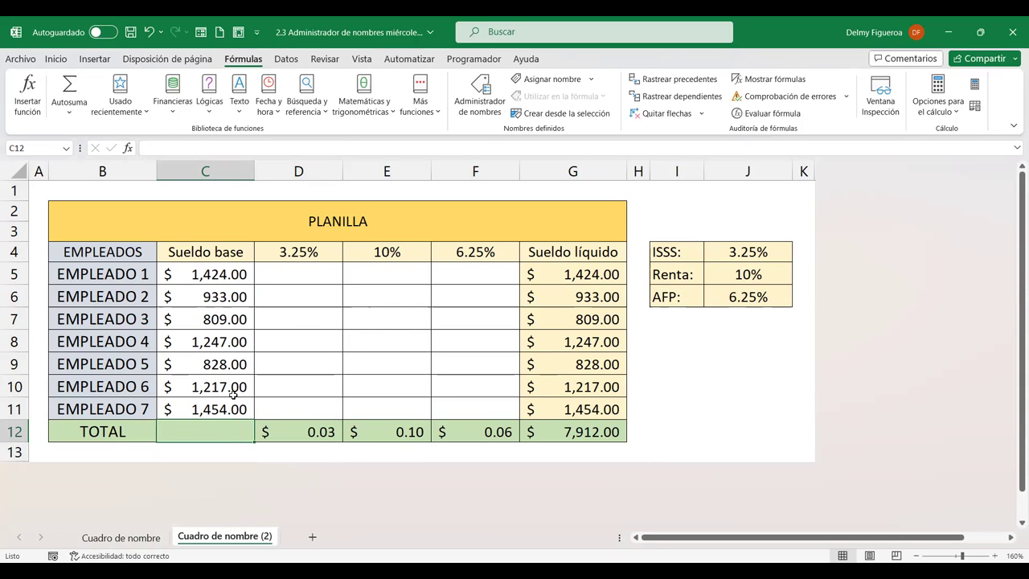
# - Select C5 and confirm the Name Box list of defined names is empty
pyautogui.click(210, 272)
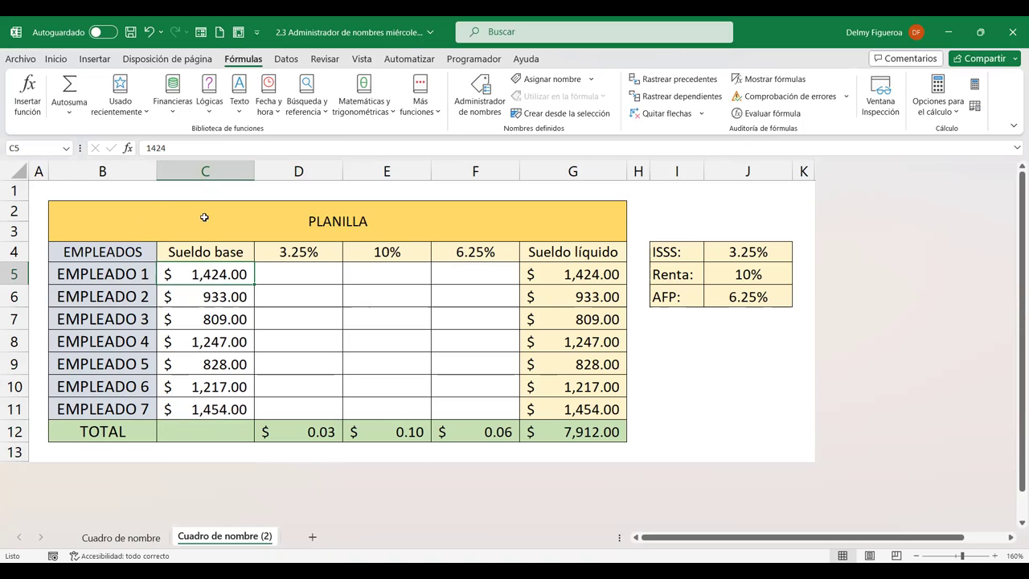
pyautogui.click(66, 149)
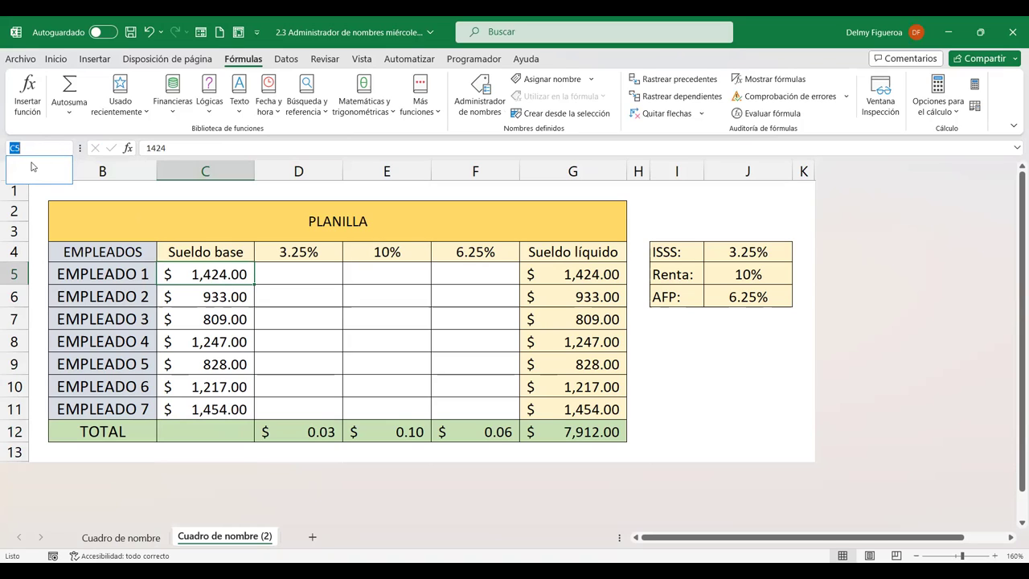
pyautogui.click(410, 298)
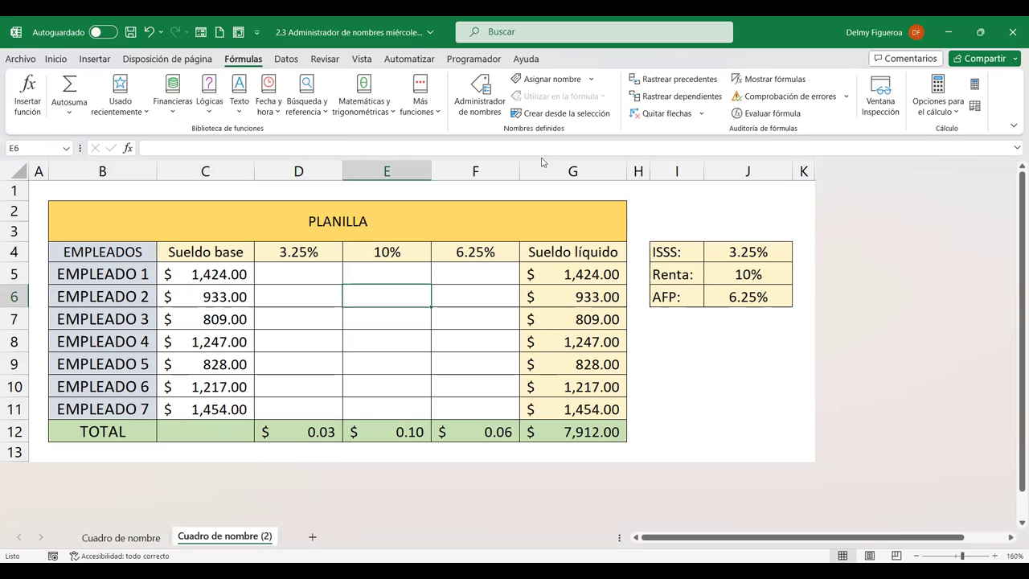
pyautogui.click(663, 340)
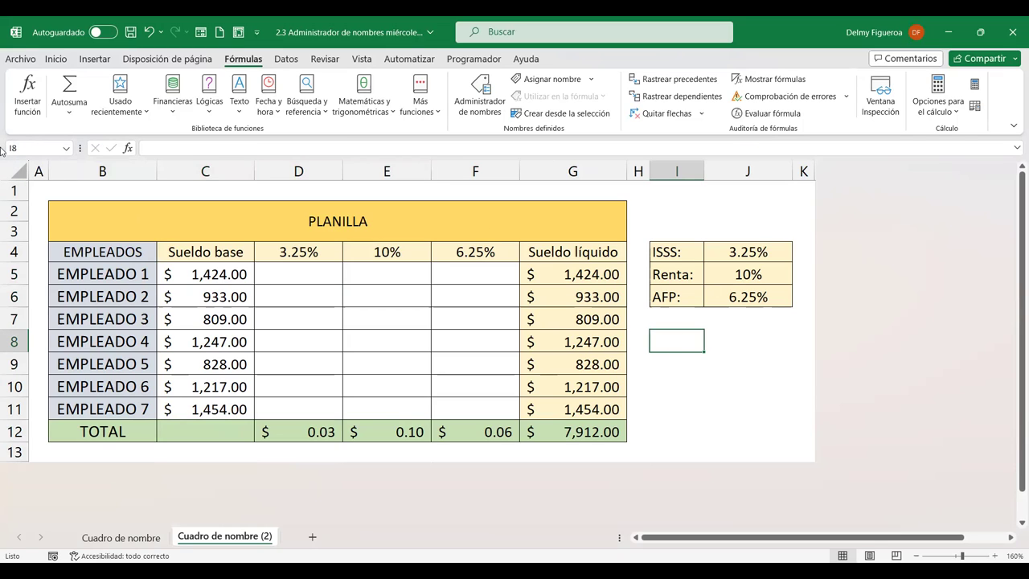
pyautogui.click(761, 251)
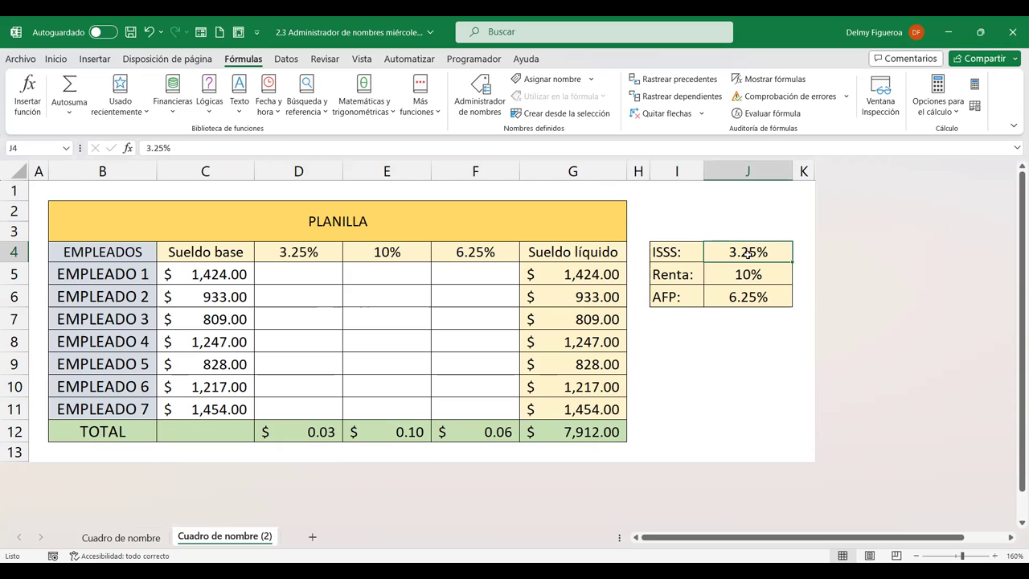
pyautogui.click(759, 278)
pyautogui.click(750, 255)
pyautogui.click(675, 258)
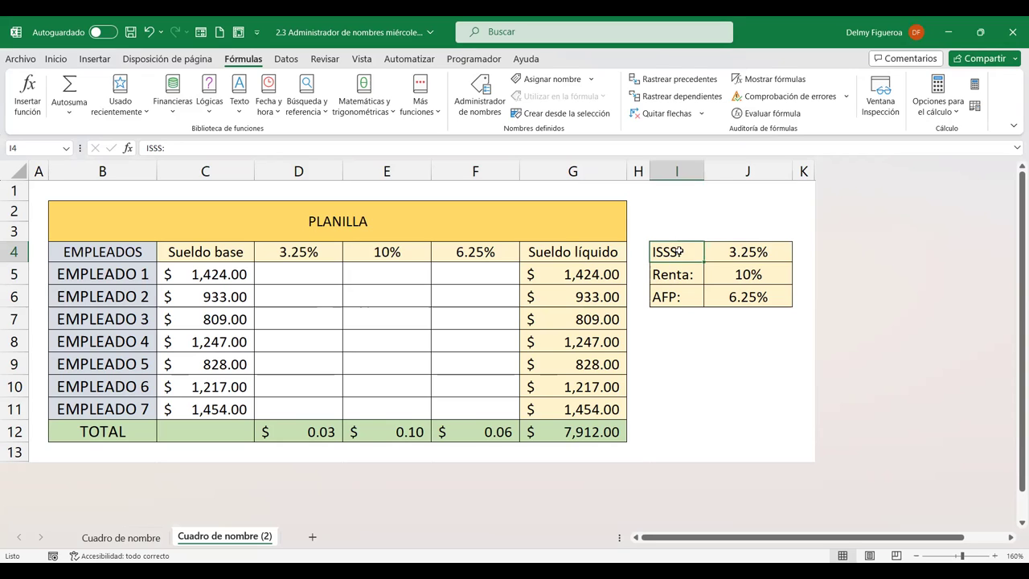
pyautogui.click(753, 254)
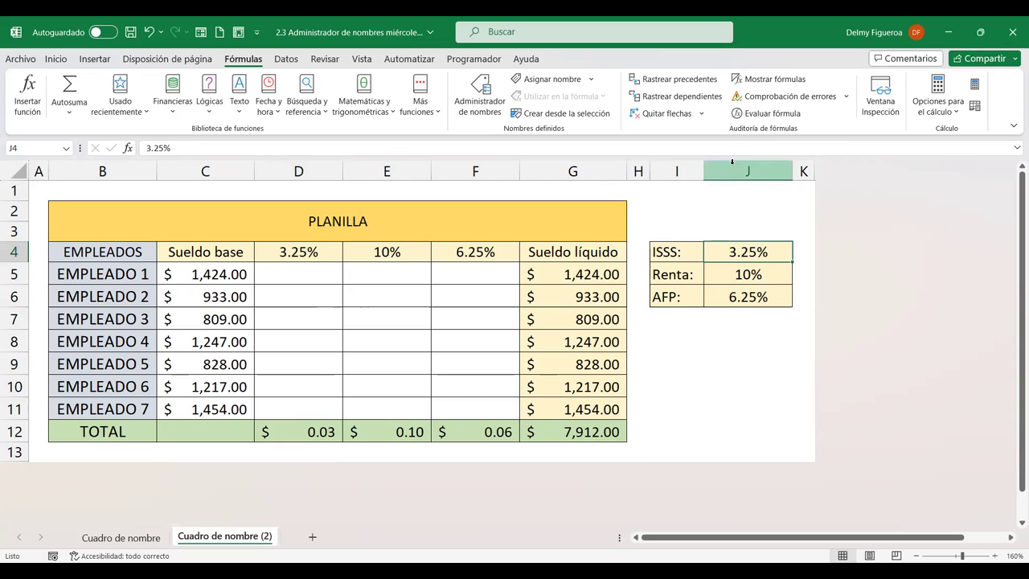
# - Name cell J4 ISSS in the Name Box, then jump back to it via ISSS
pyautogui.click(37, 143)
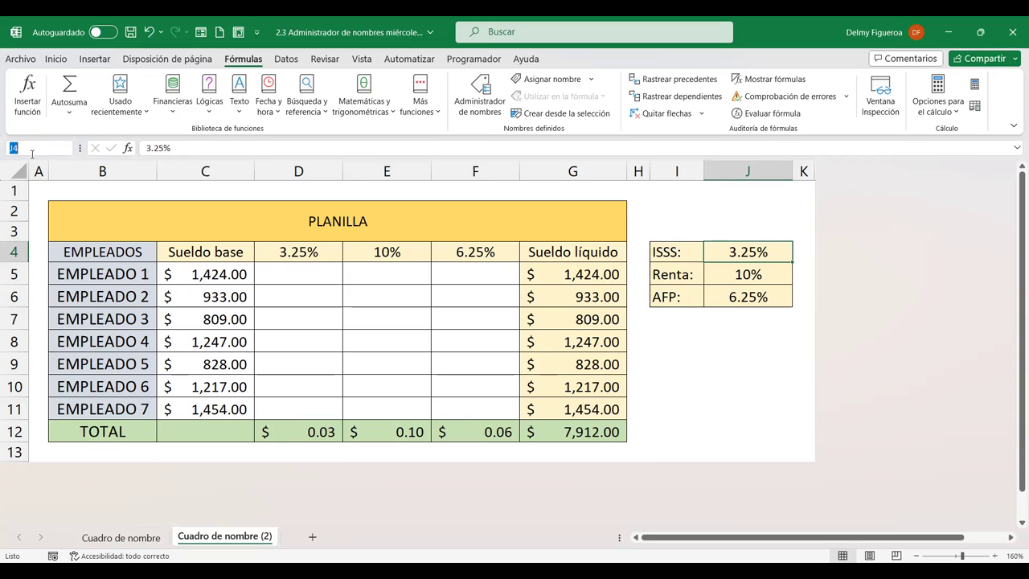
pyautogui.write('ISSS')
pyautogui.press('Return')
pyautogui.click(714, 364)
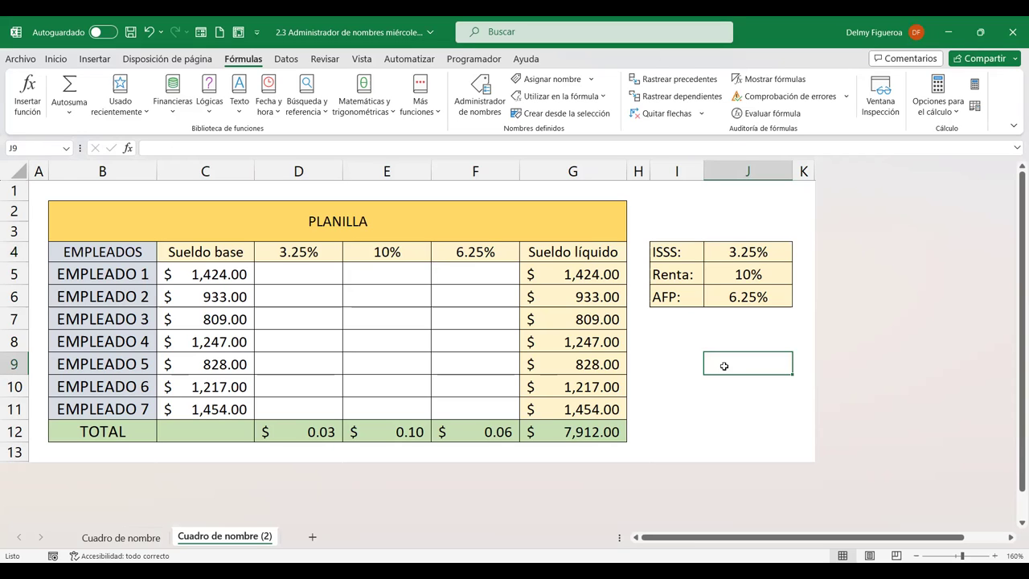
pyautogui.click(68, 150)
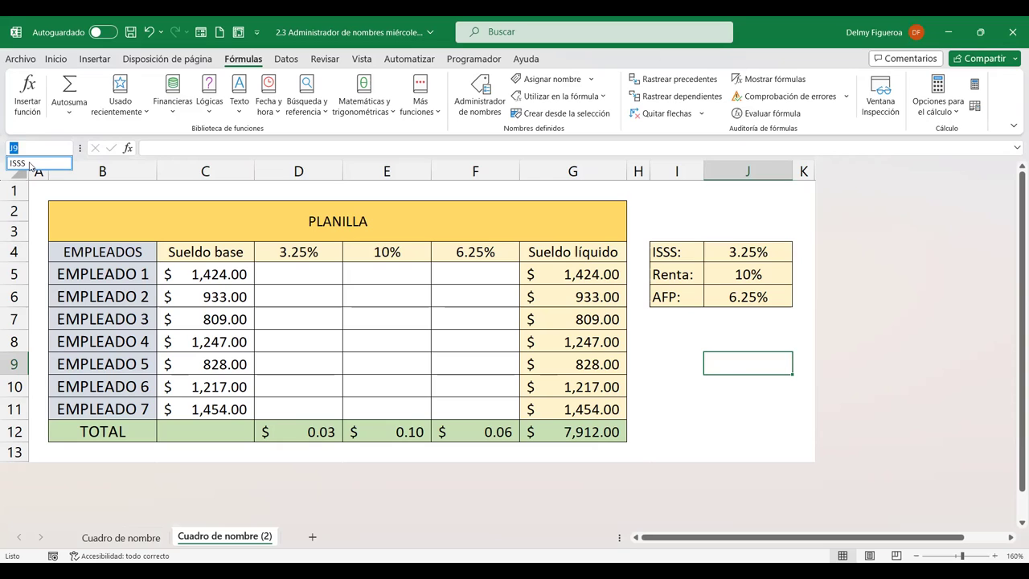
pyautogui.click(24, 166)
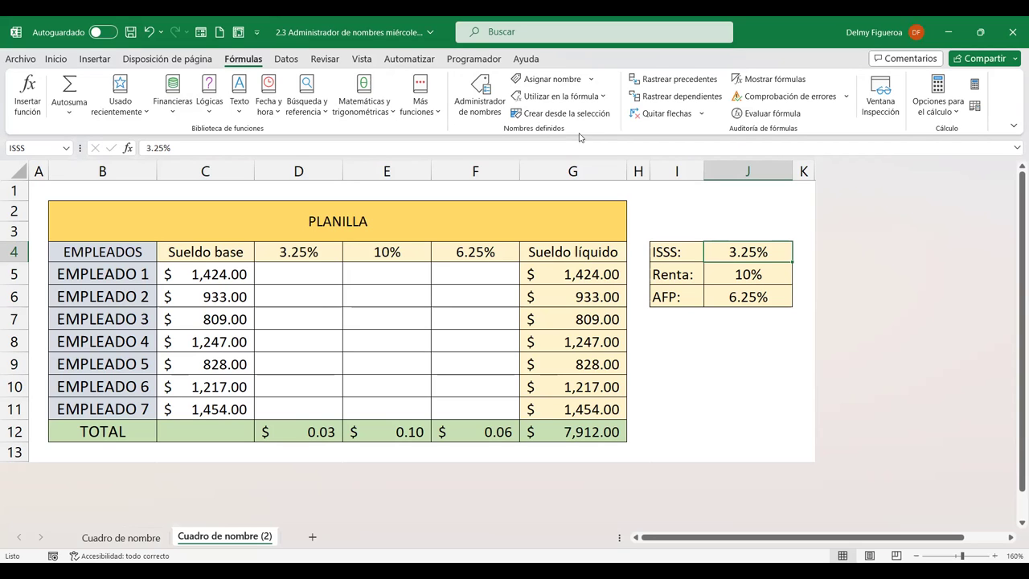
pyautogui.click(470, 104)
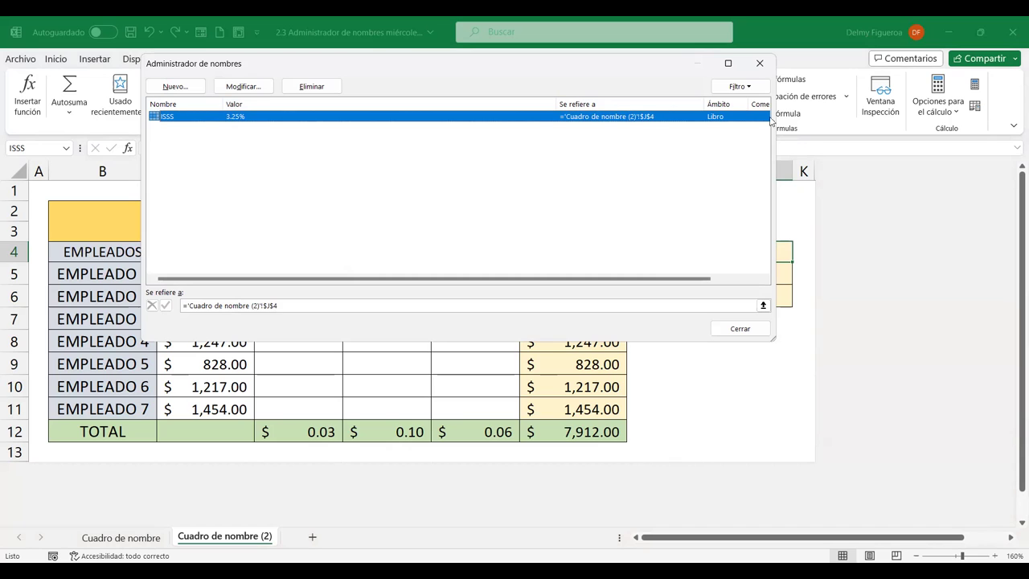
pyautogui.click(761, 71)
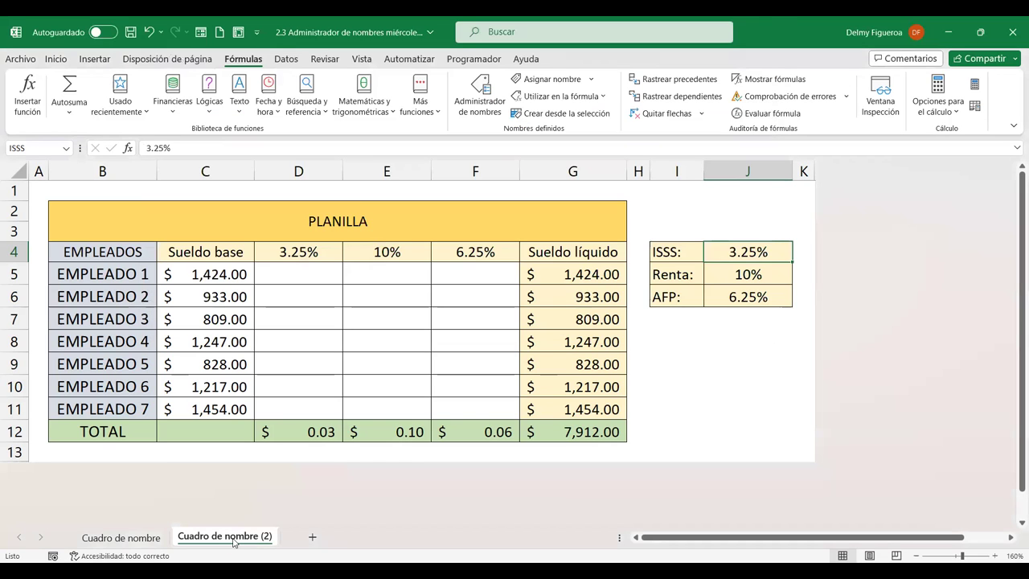
# - Rename the 'Cuadro de nombre (2)' sheet to Planilla and open the Name Manager
pyautogui.doubleClick(234, 539)
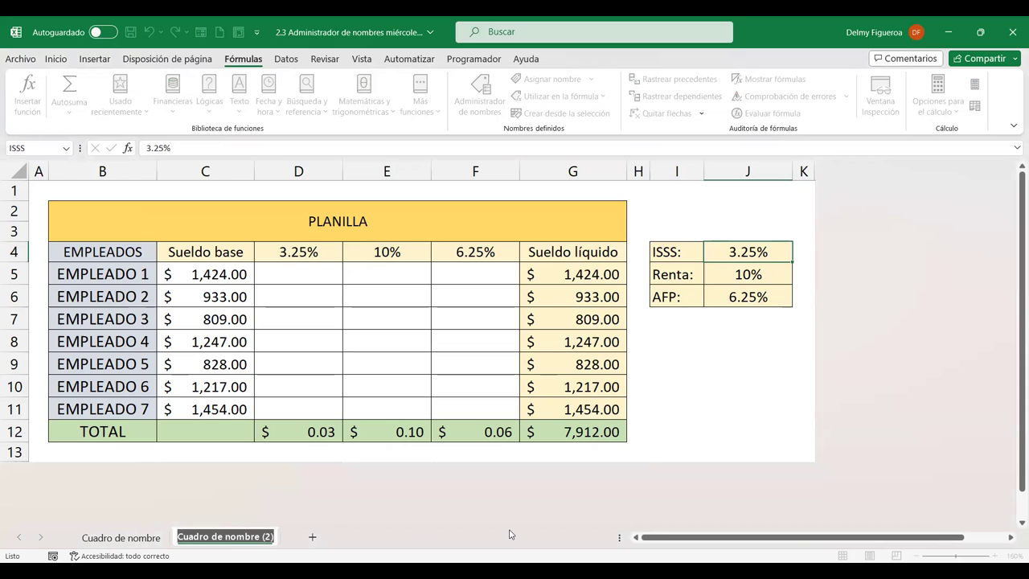
pyautogui.write('P')
pyautogui.write('anilla')
pyautogui.press('BackSpace')
pyautogui.press('BackSpace')
pyautogui.press('BackSpace')
pyautogui.press('BackSpace')
pyautogui.press('BackSpace')
pyautogui.write('anilla')
pyautogui.press('Return')
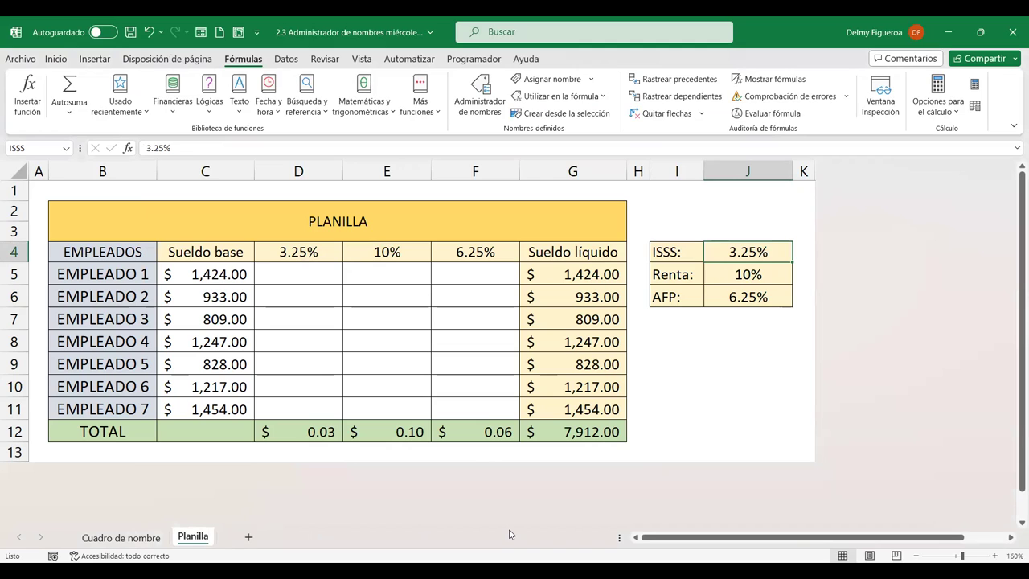
pyautogui.click(480, 95)
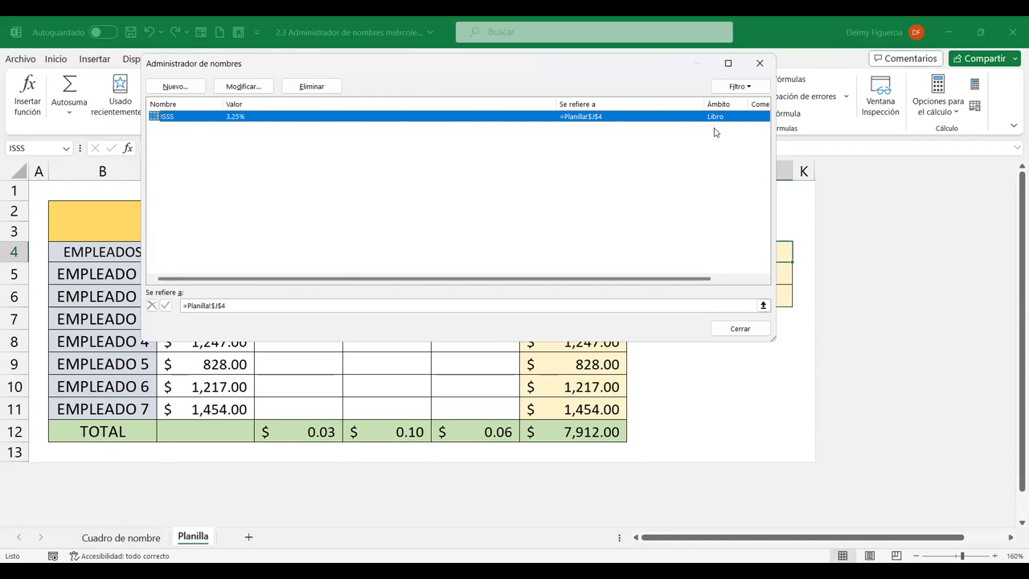
pyautogui.click(720, 281)
pyautogui.click(720, 280)
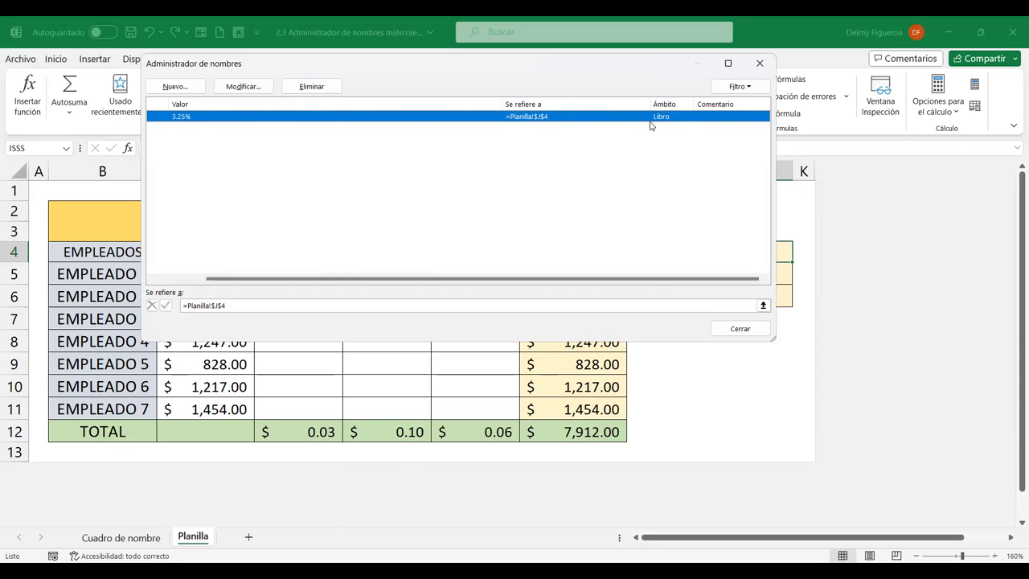
pyautogui.click(170, 278)
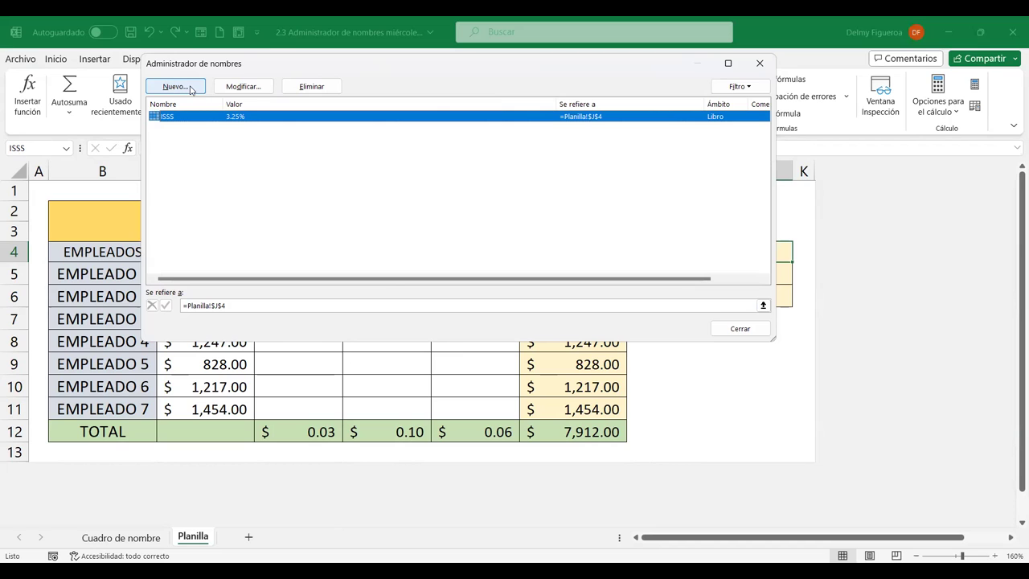
# - Start a new name and set its scope to the Planilla sheet instead of Cuadro de nombre
pyautogui.click(190, 88)
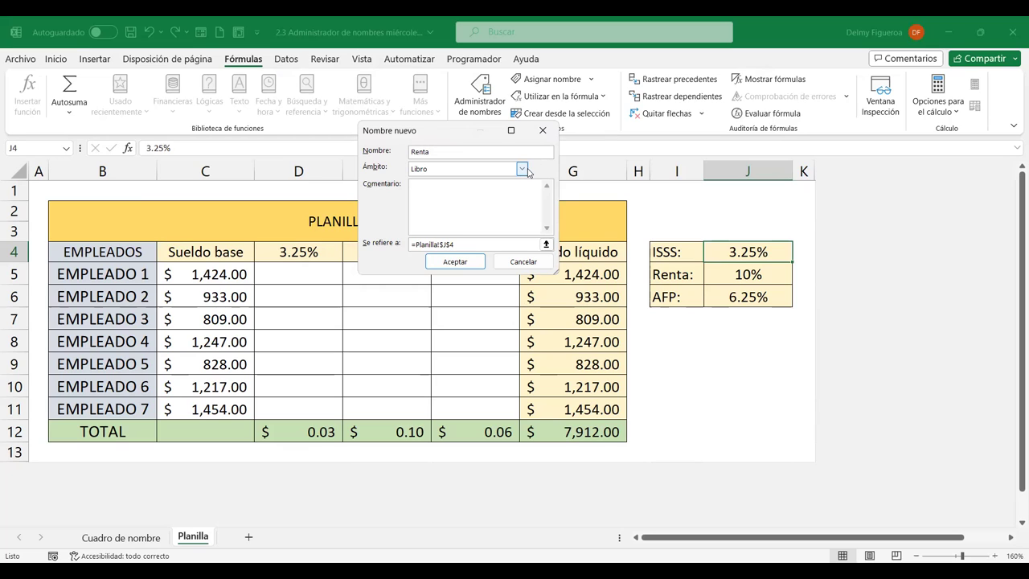
pyautogui.click(522, 170)
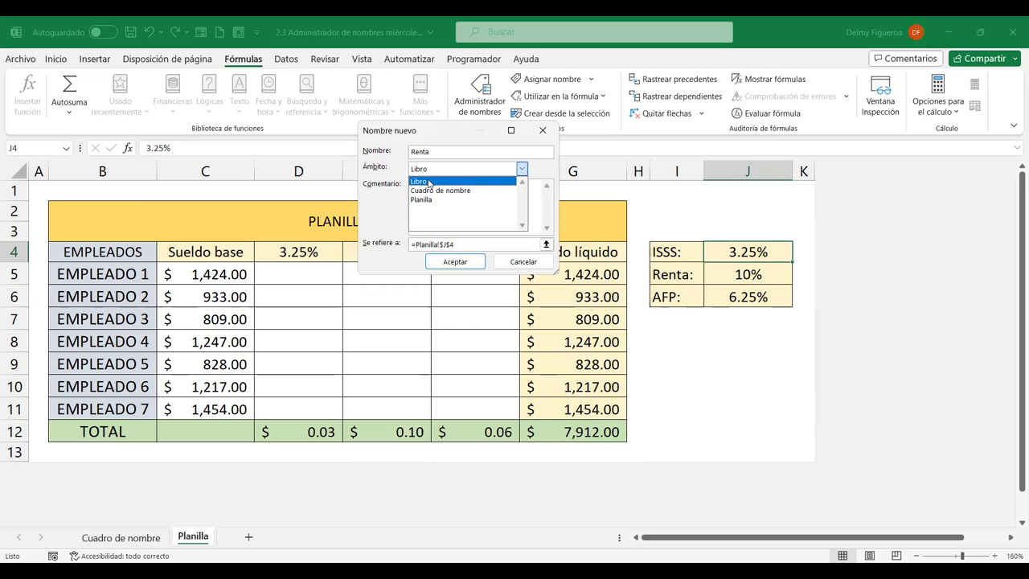
pyautogui.click(436, 192)
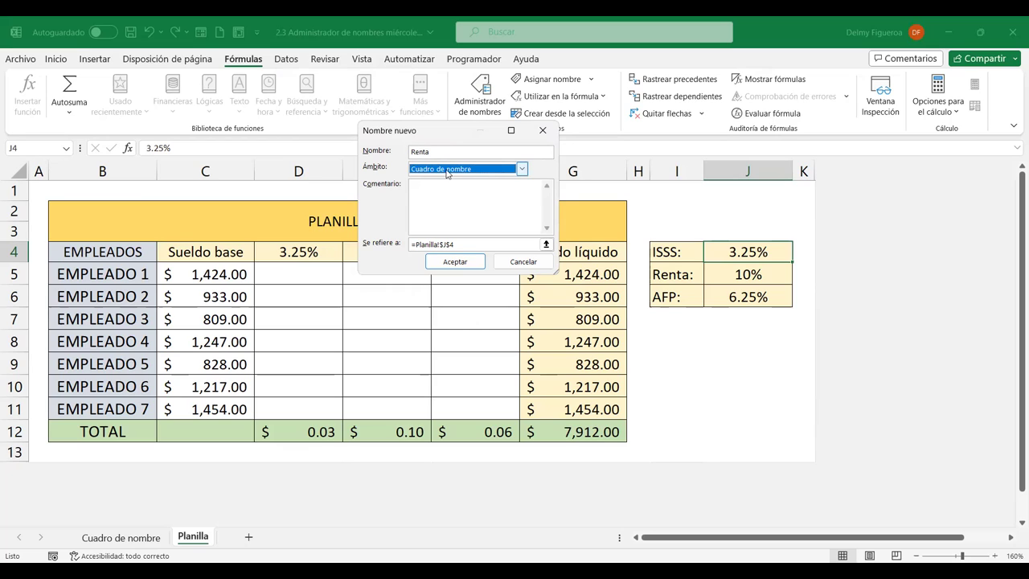
pyautogui.click(455, 169)
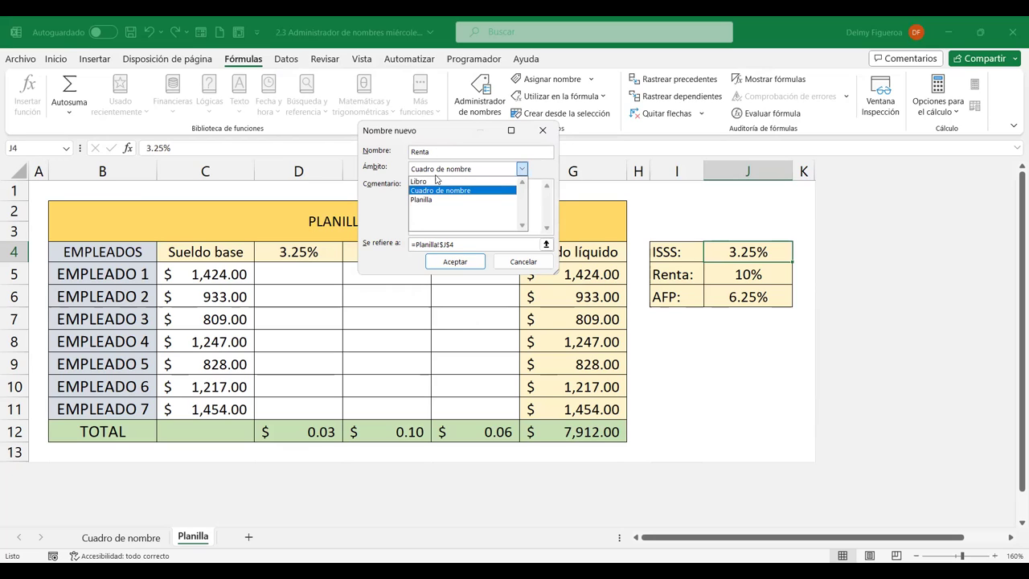
pyautogui.click(436, 199)
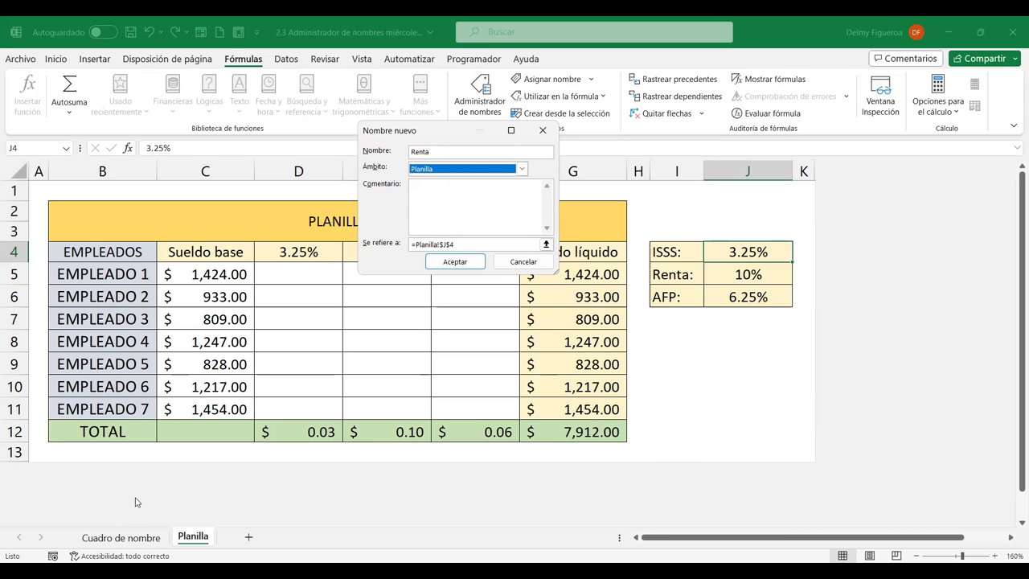
# - Point the Renta name at =Planilla!$J$5 and create it
pyautogui.click(482, 202)
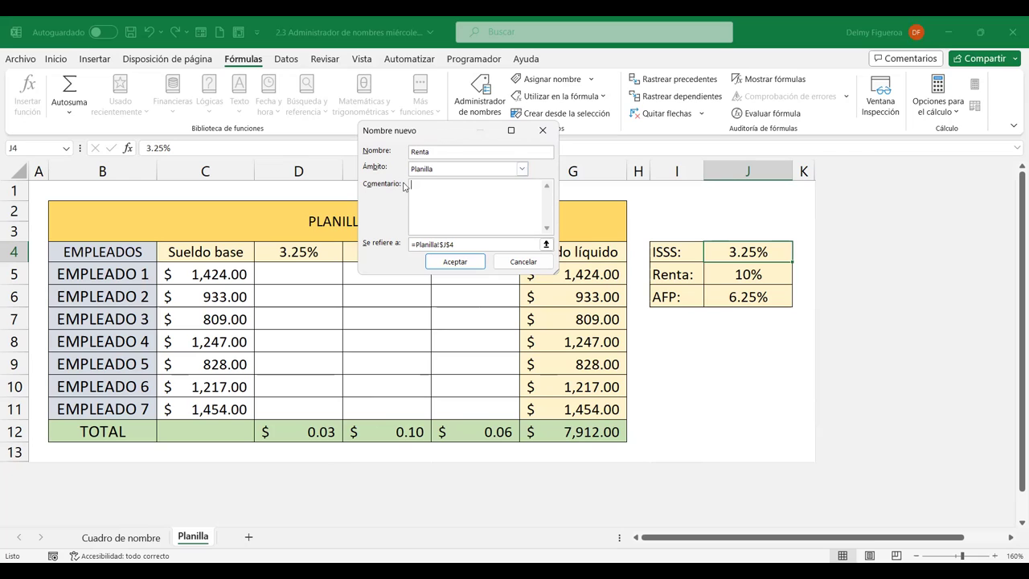
pyautogui.moveTo(470, 244); pyautogui.dragTo(412, 244)
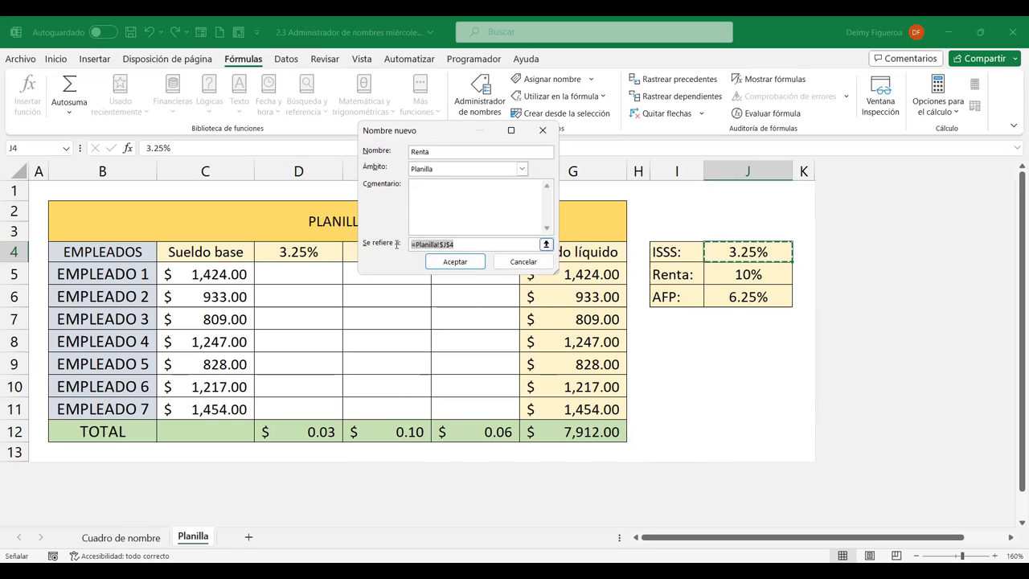
pyautogui.click(453, 255)
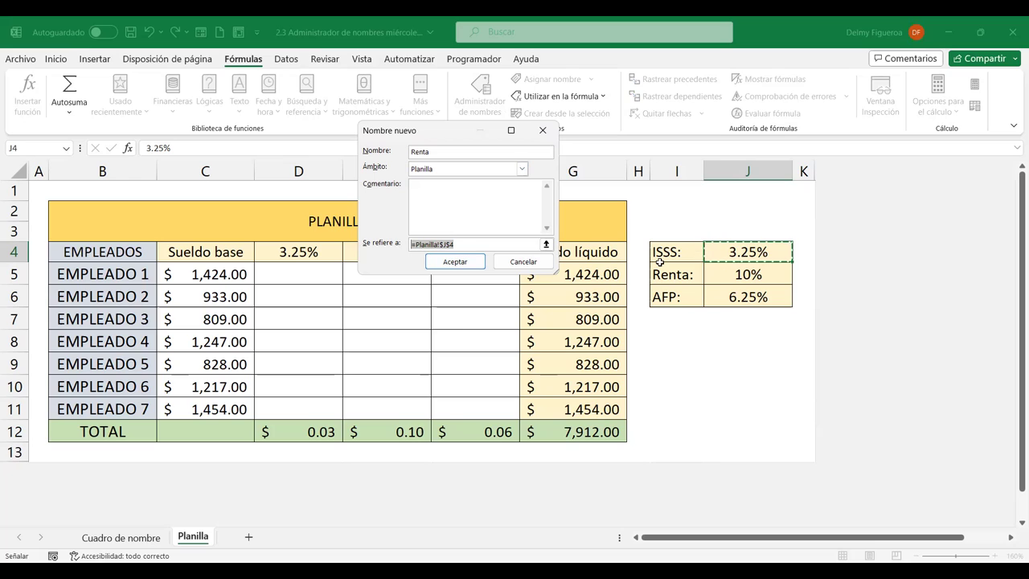
pyautogui.press('BackSpace')
pyautogui.click(748, 274)
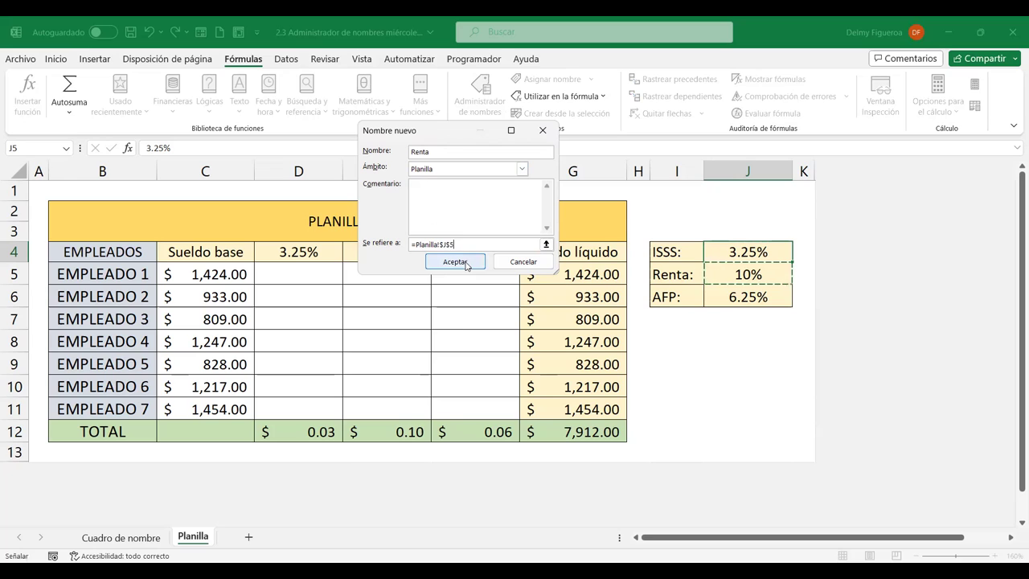
pyautogui.click(455, 262)
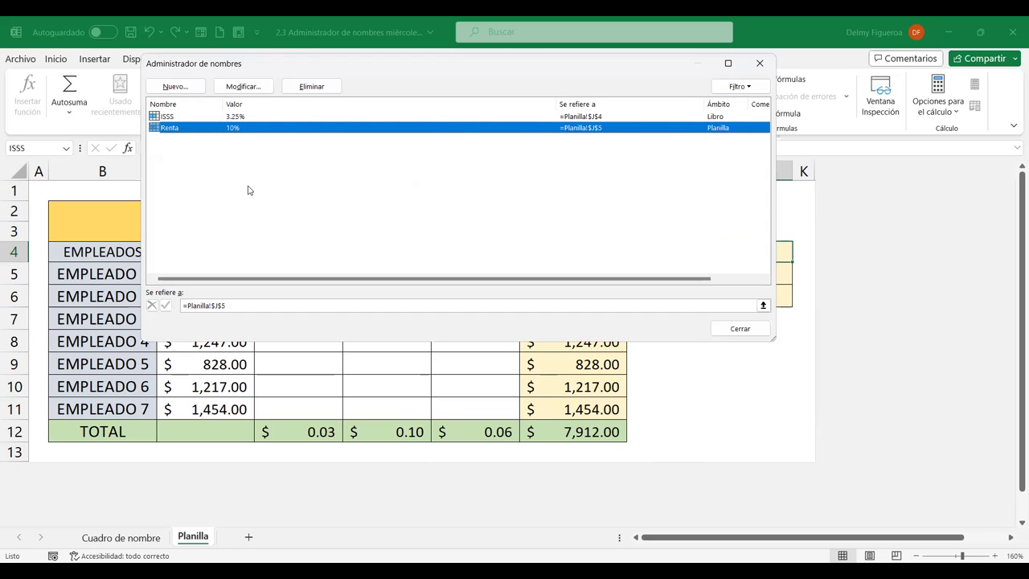
# - Check the ISSS and Renta references, reopening Renta to confirm J5 without changes
pyautogui.click(173, 118)
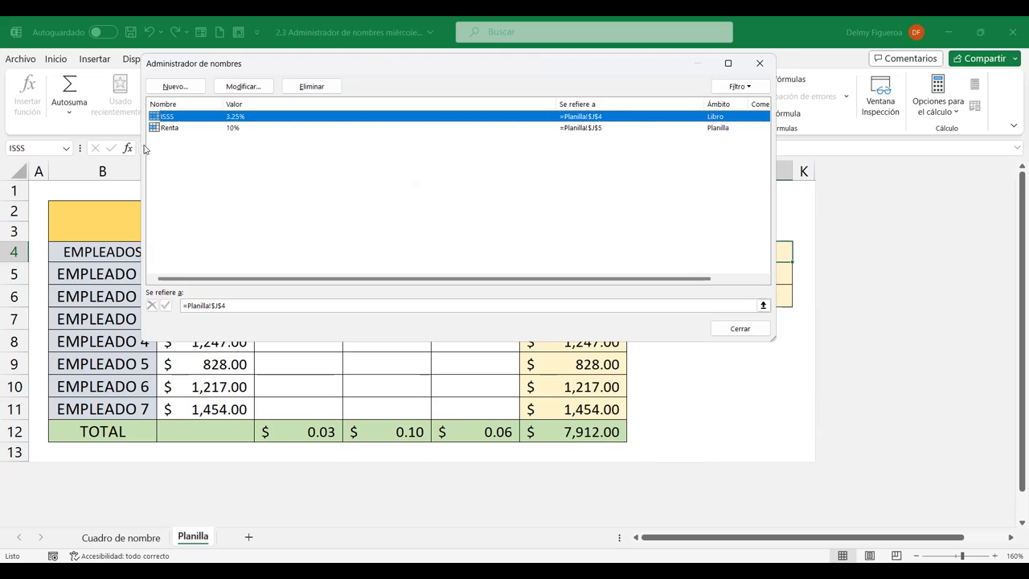
pyautogui.click(172, 128)
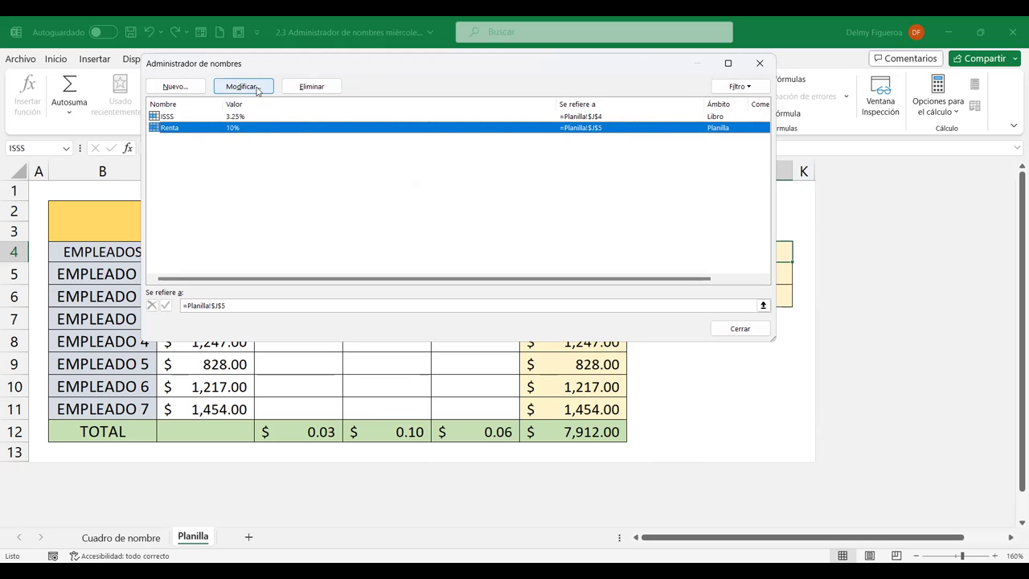
pyautogui.click(257, 90)
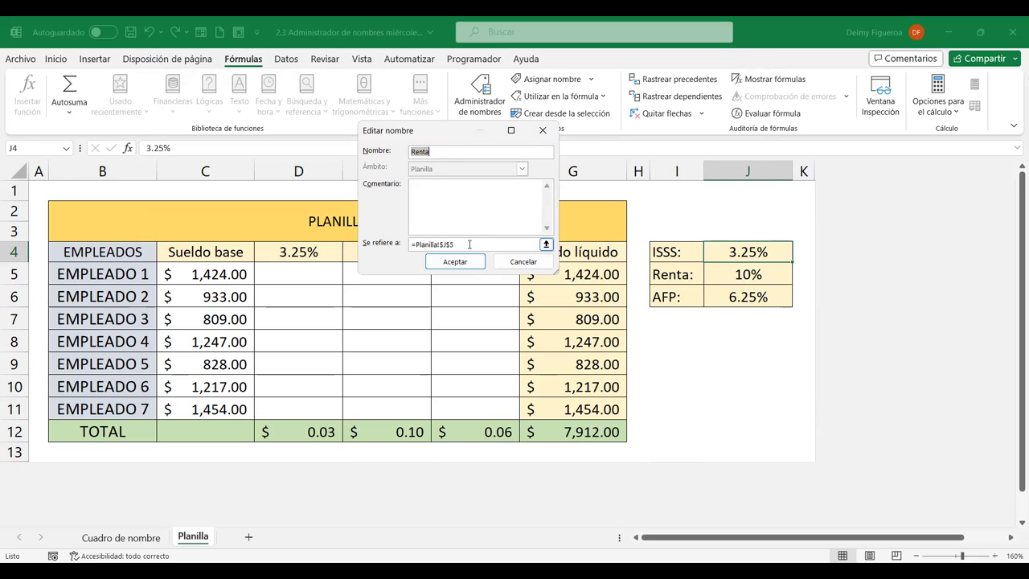
pyautogui.click(463, 244)
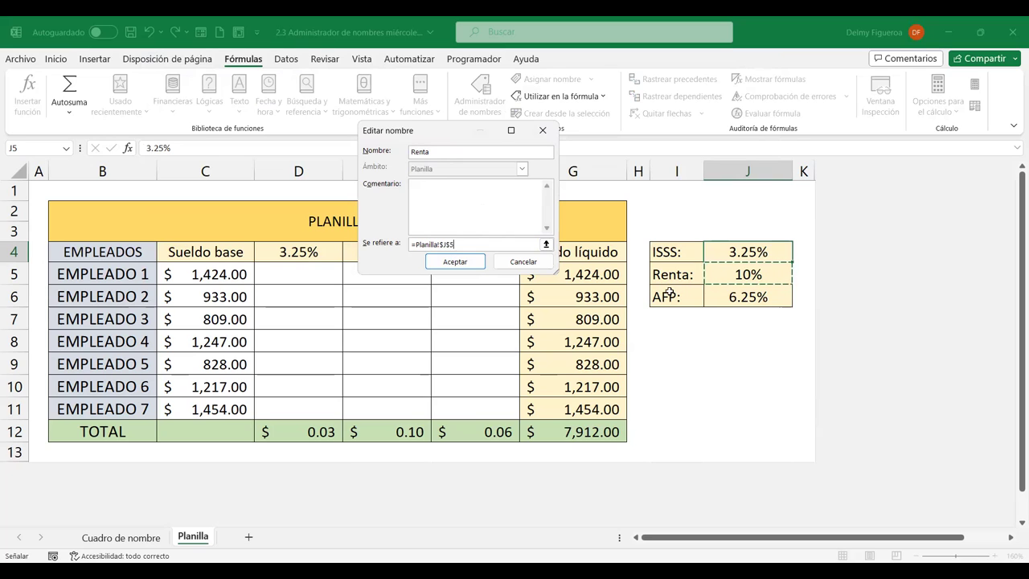
pyautogui.click(470, 266)
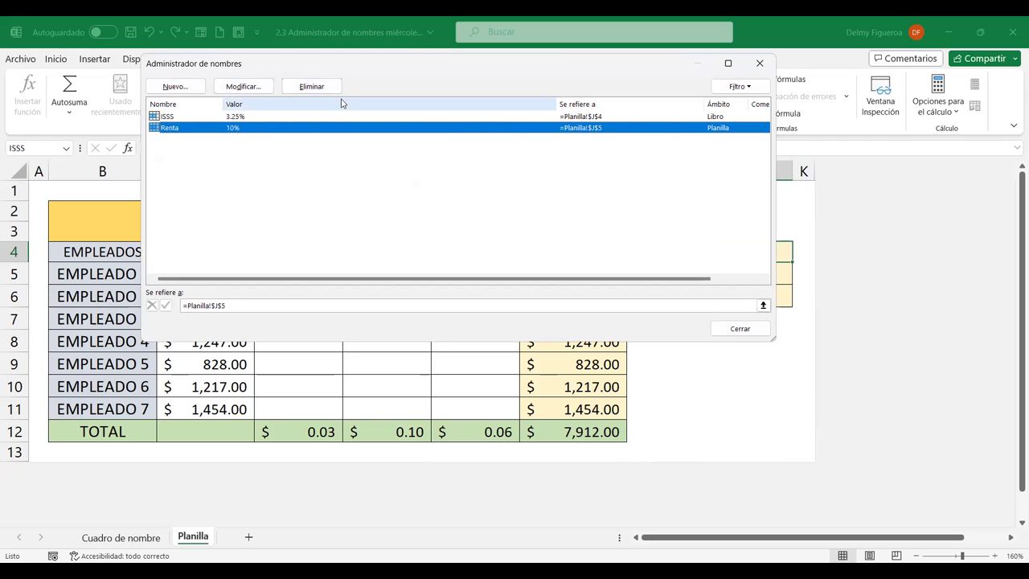
pyautogui.click(748, 87)
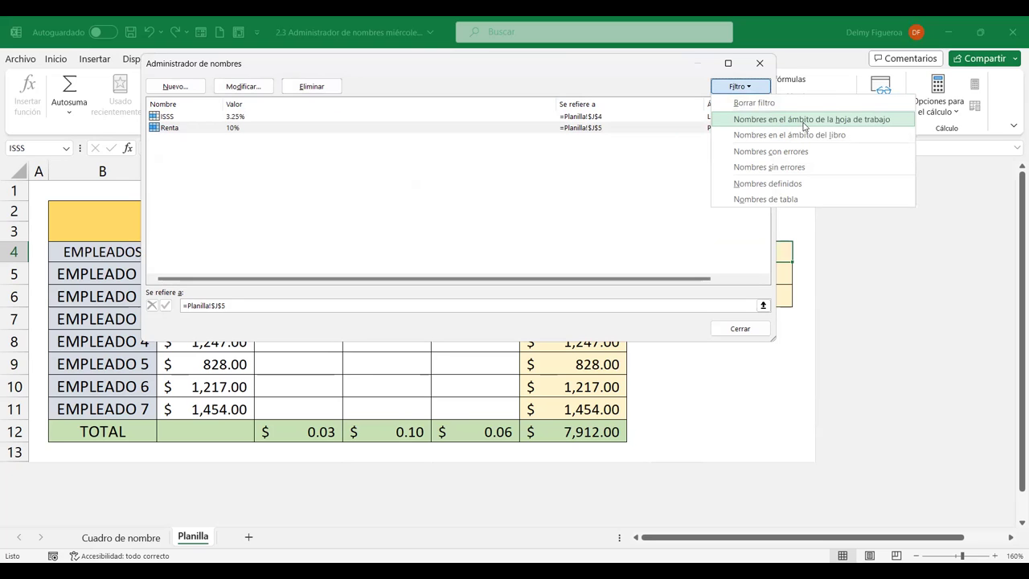
# - Filter the names list by worksheet scope, workbook scope, then defined names only
pyautogui.click(803, 121)
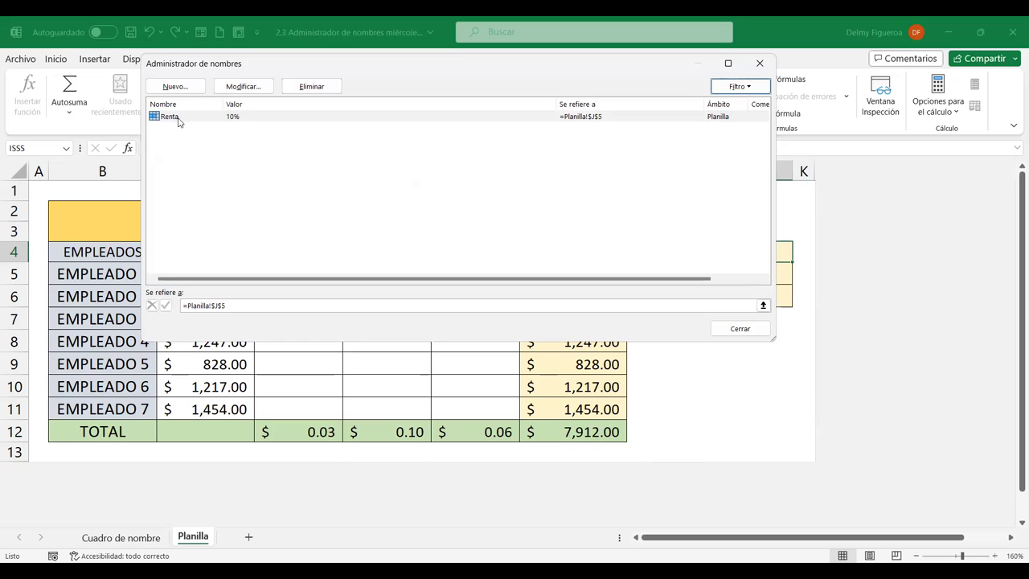
pyautogui.click(745, 90)
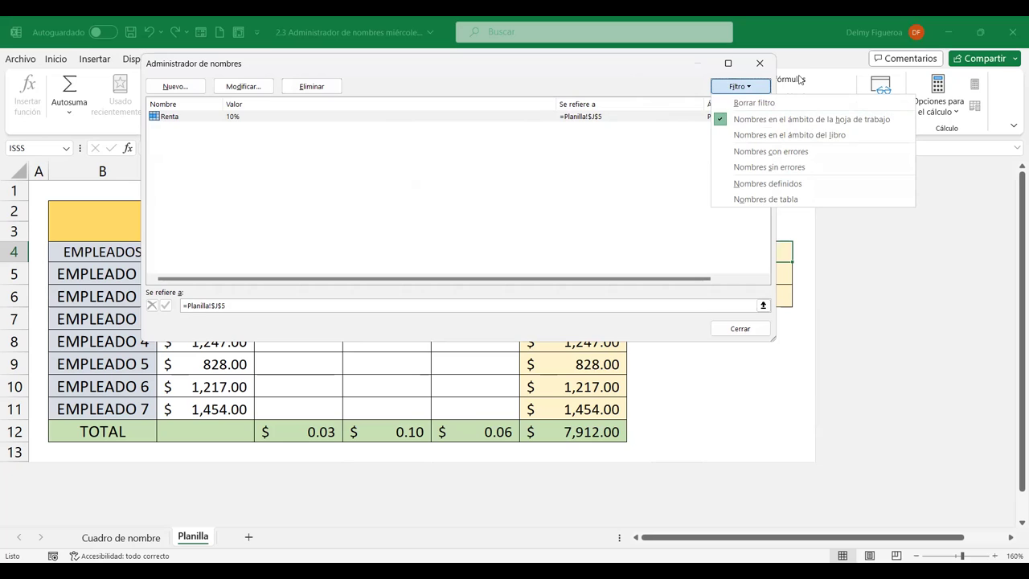
pyautogui.click(804, 138)
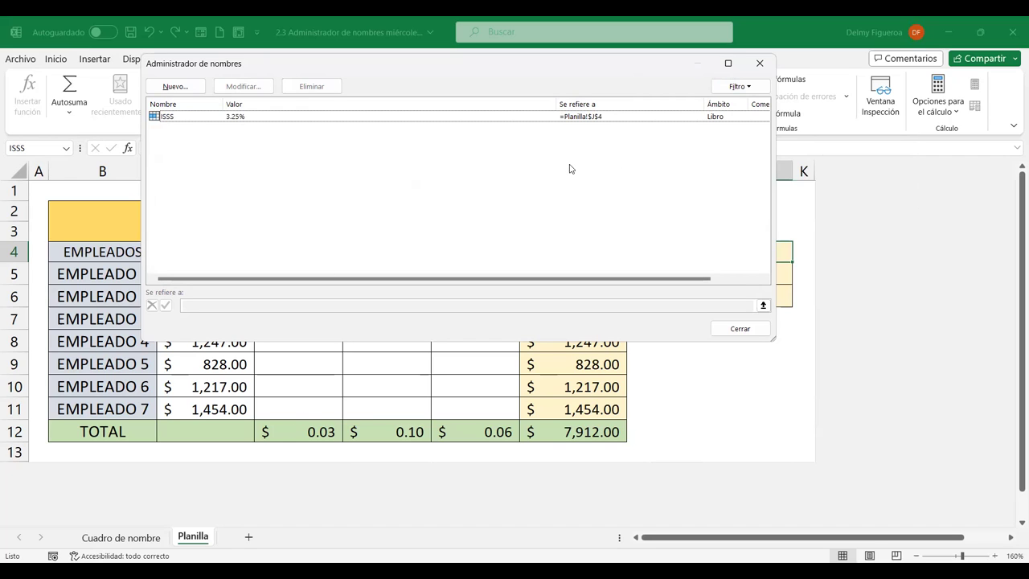
pyautogui.click(744, 88)
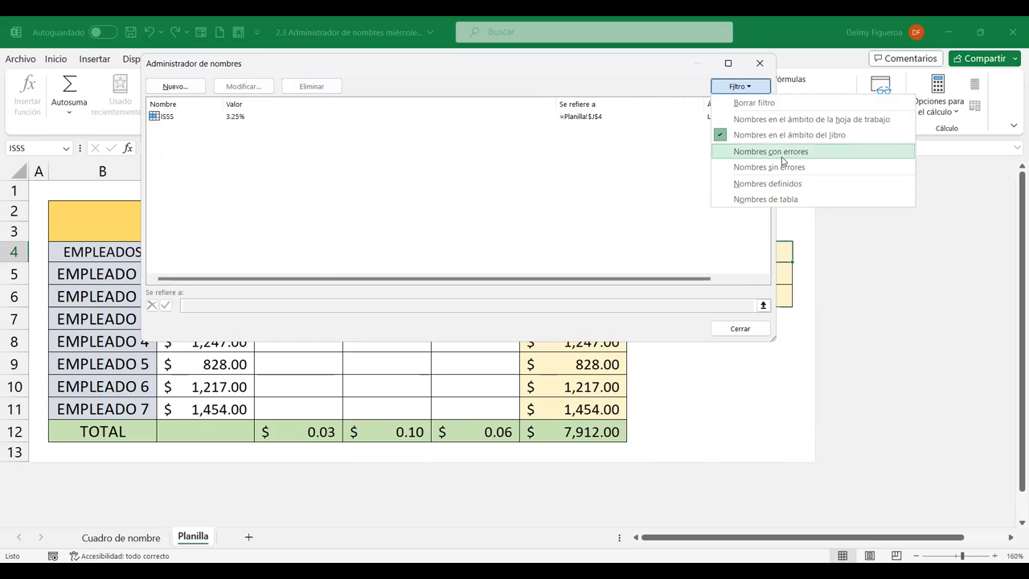
pyautogui.click(799, 185)
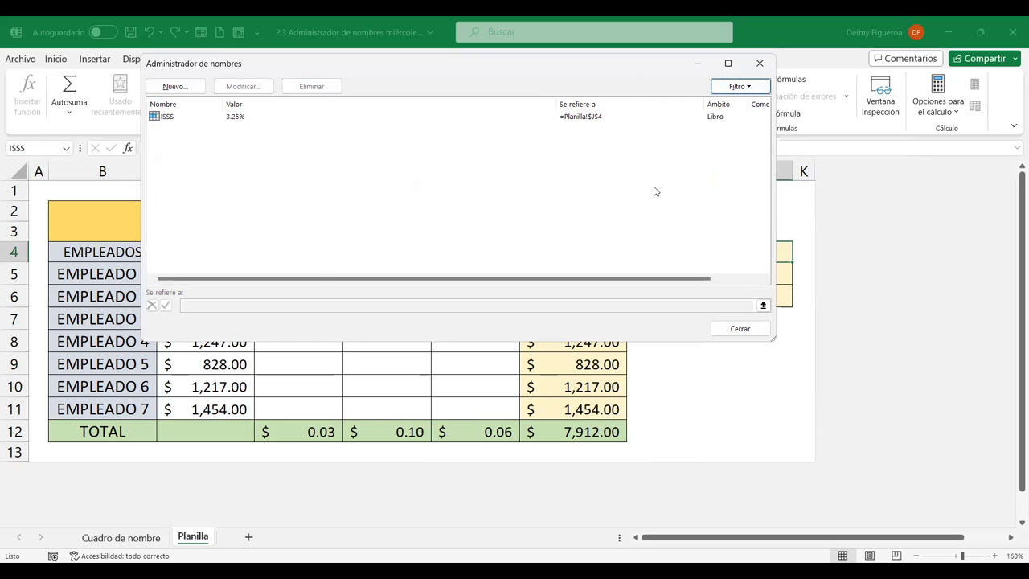
pyautogui.click(728, 280)
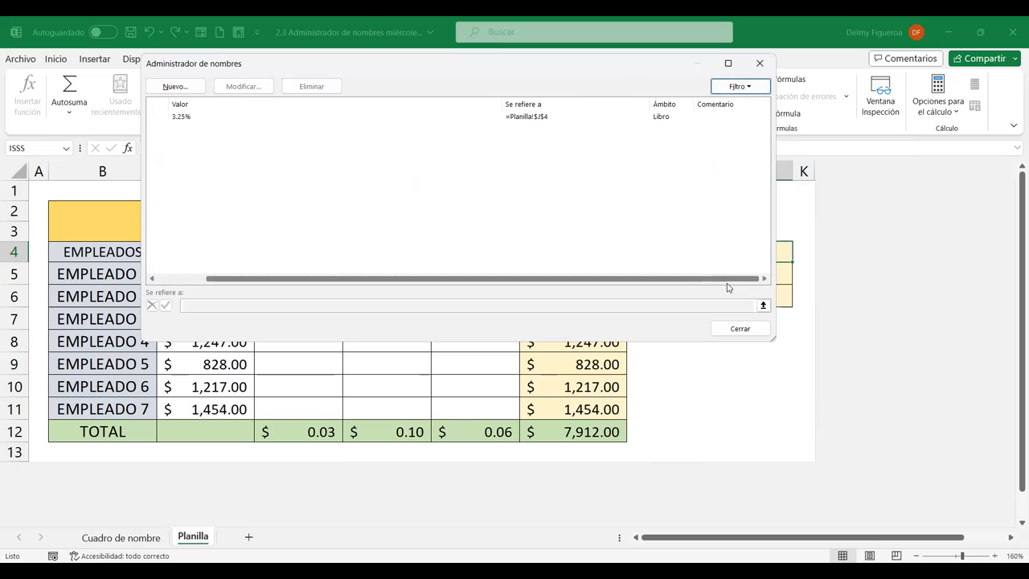
pyautogui.click(188, 280)
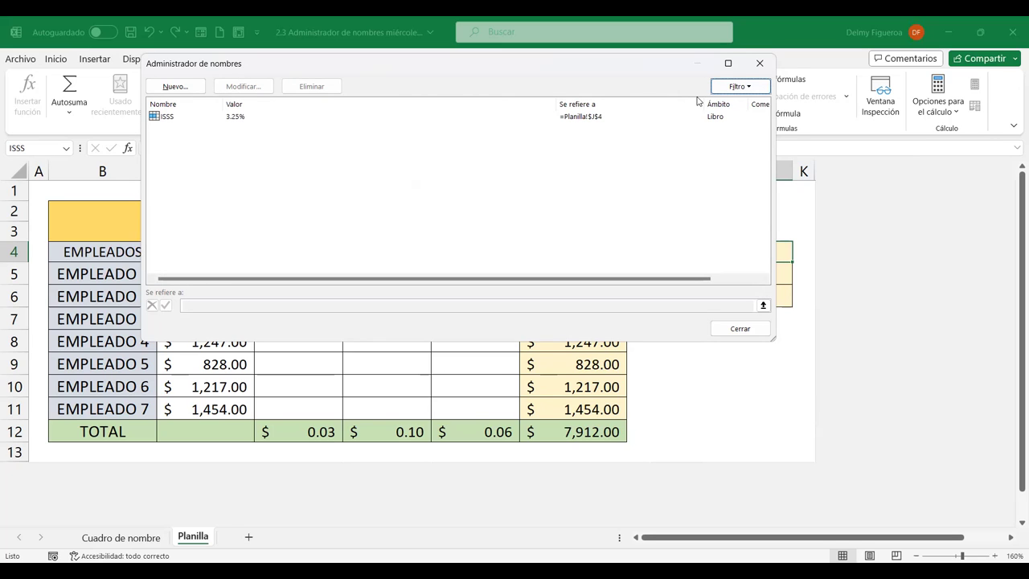
# - Try the table-names filter, clear the filter to show all names, and close the Name Manager
pyautogui.click(743, 88)
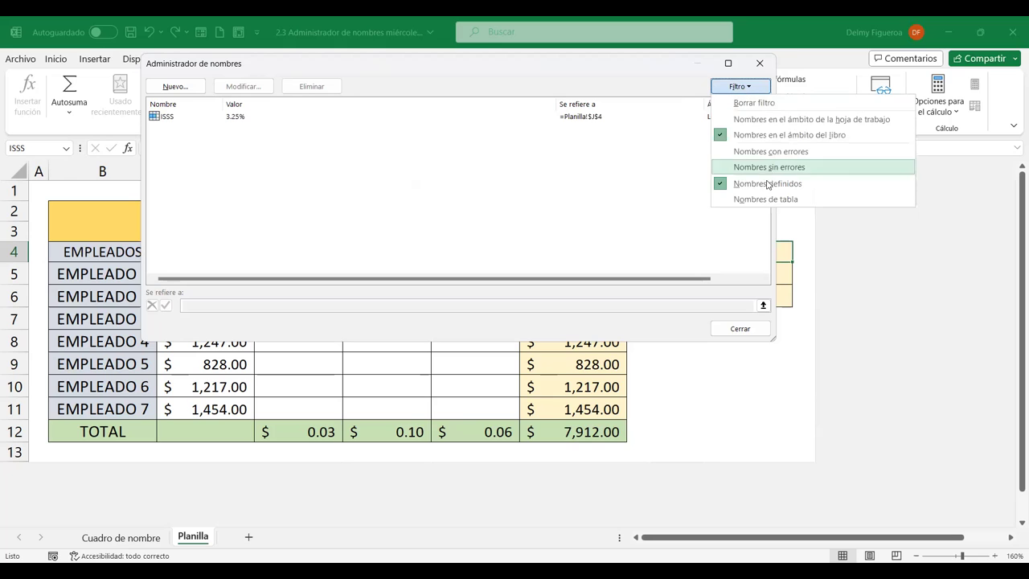
pyautogui.click(774, 206)
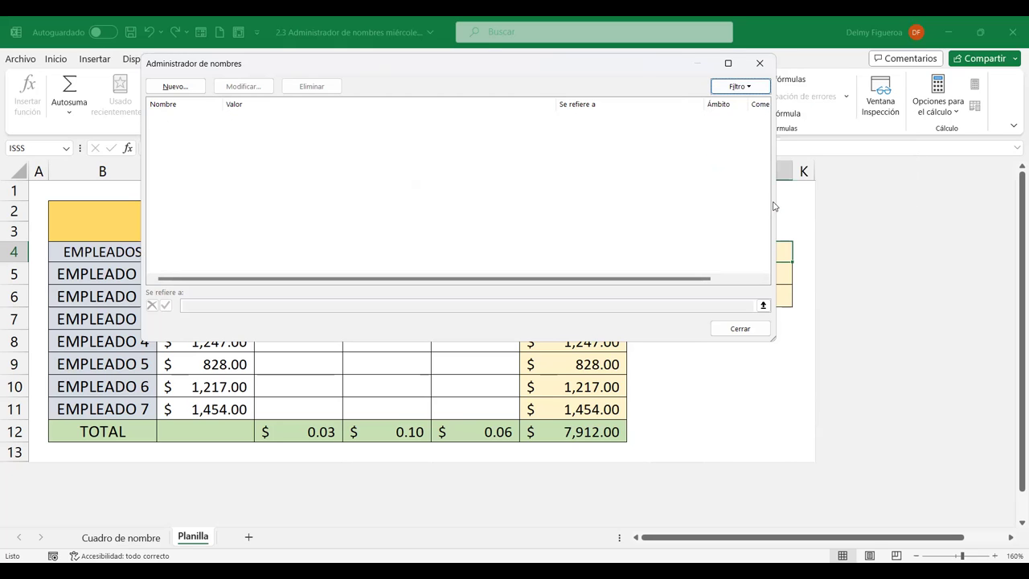
pyautogui.click(744, 88)
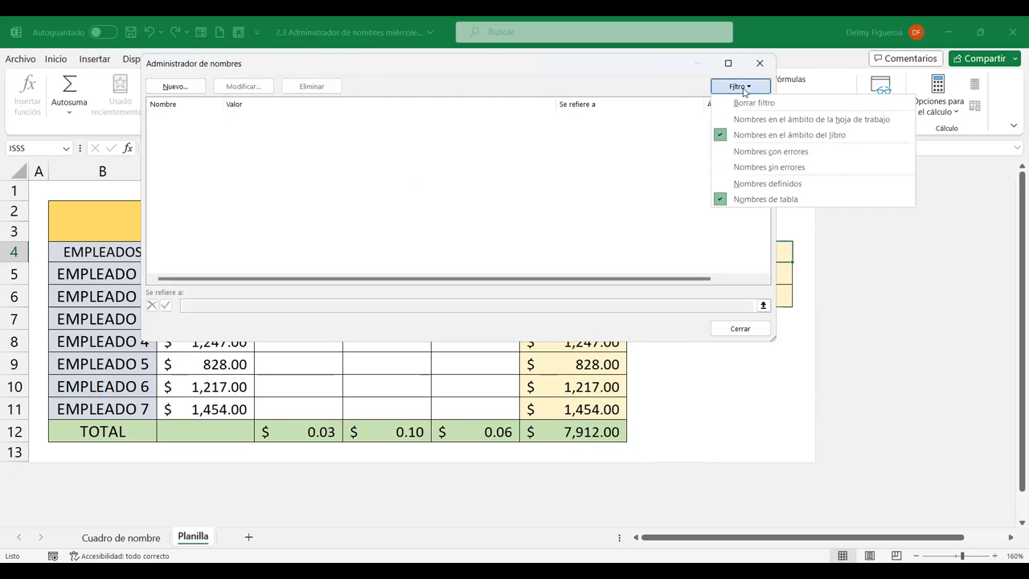
pyautogui.click(754, 106)
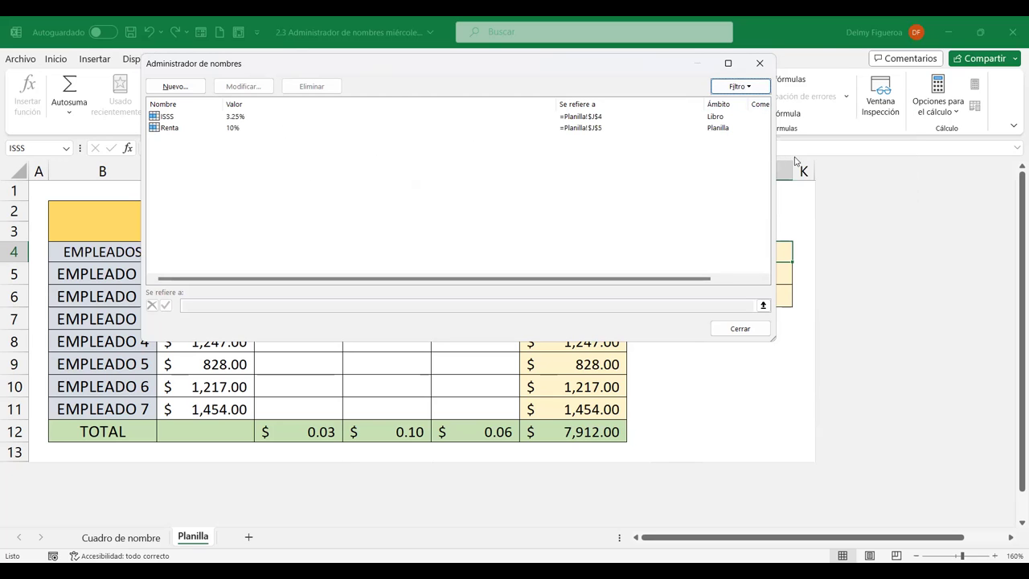
pyautogui.click(766, 86)
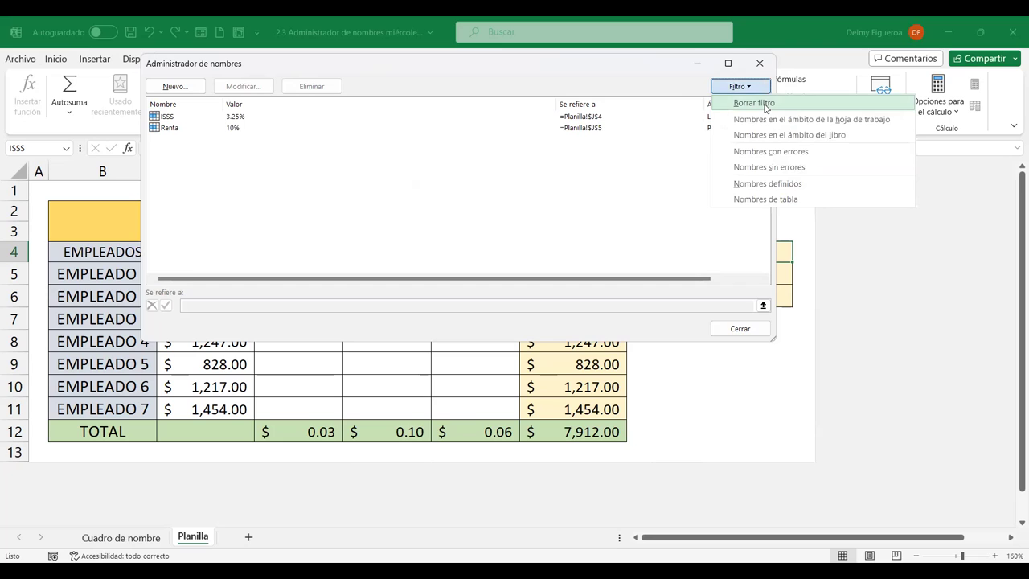
pyautogui.click(757, 89)
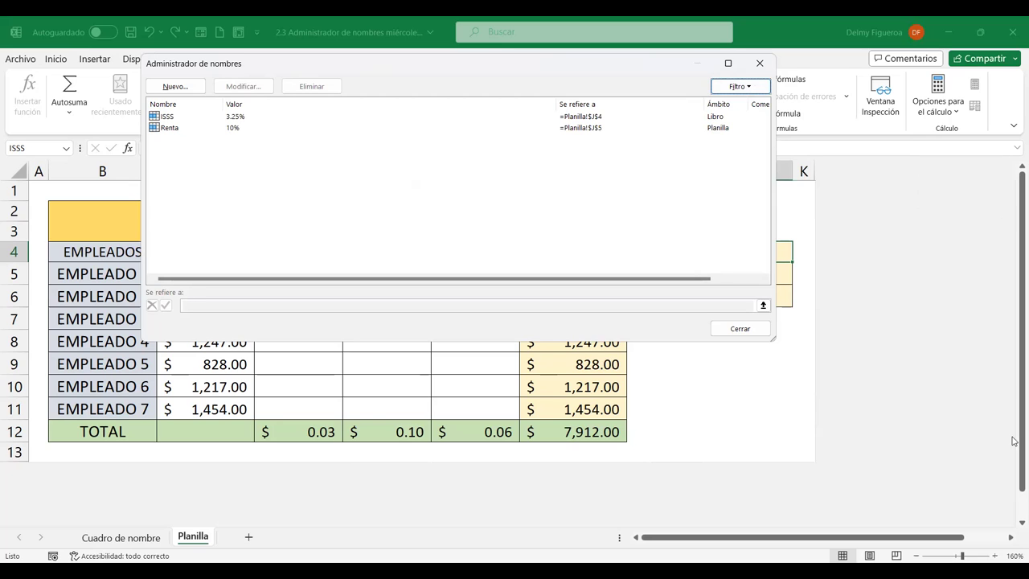
pyautogui.click(763, 278)
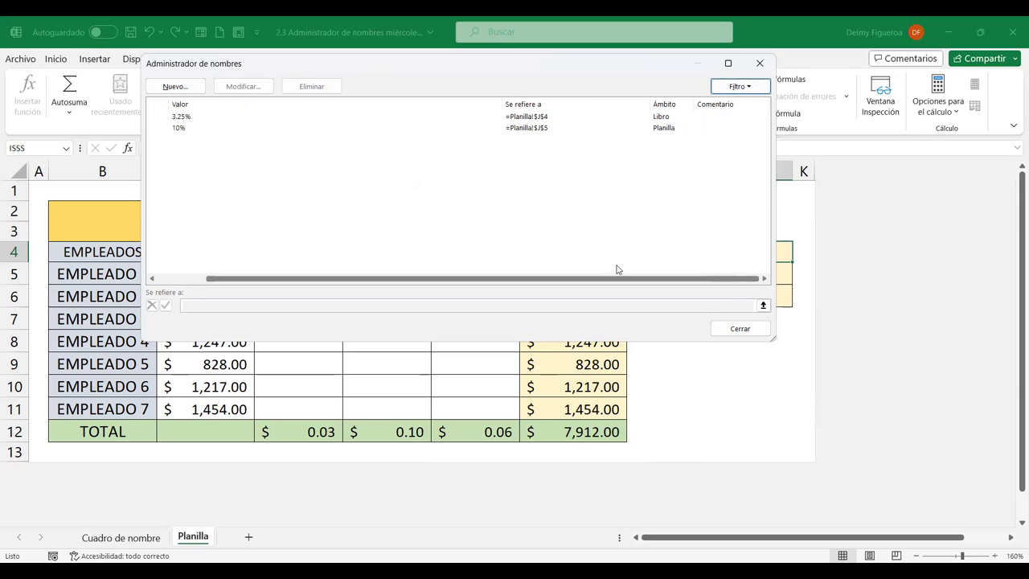
pyautogui.click(162, 278)
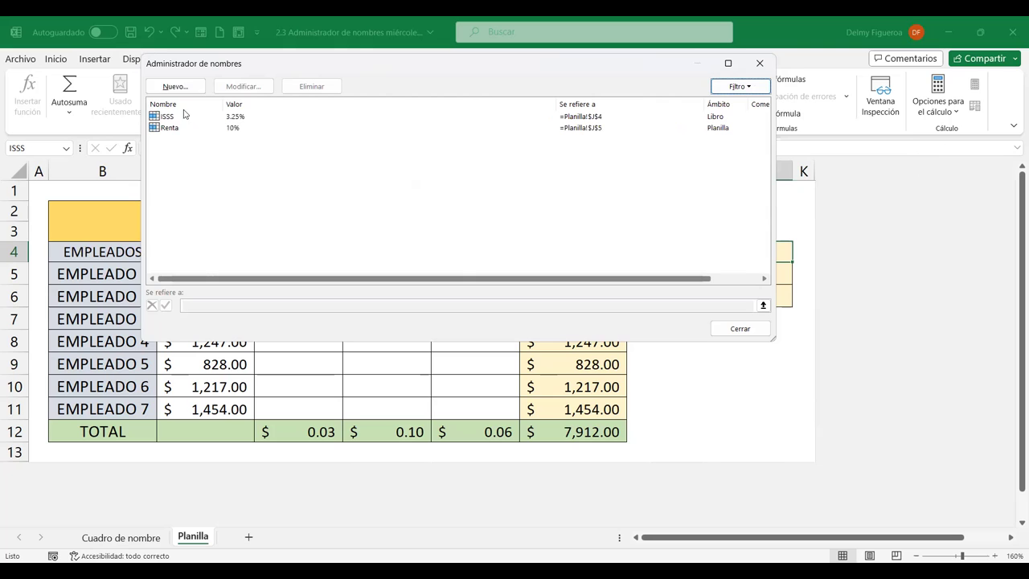
pyautogui.click(763, 329)
pyautogui.press('Escape')
pyautogui.click(299, 273)
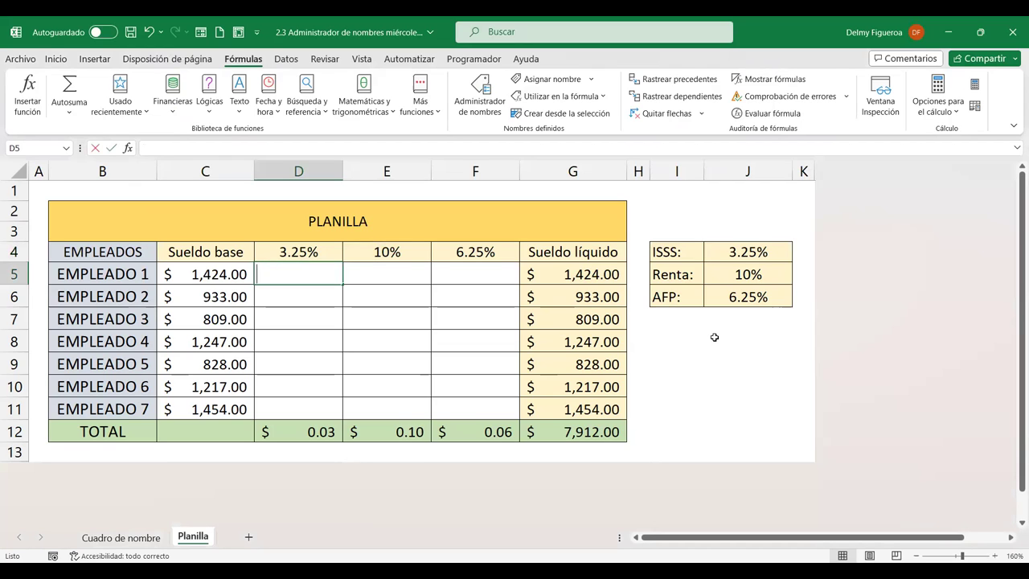
pyautogui.write('+')
pyautogui.press('Left')
pyautogui.write('*')
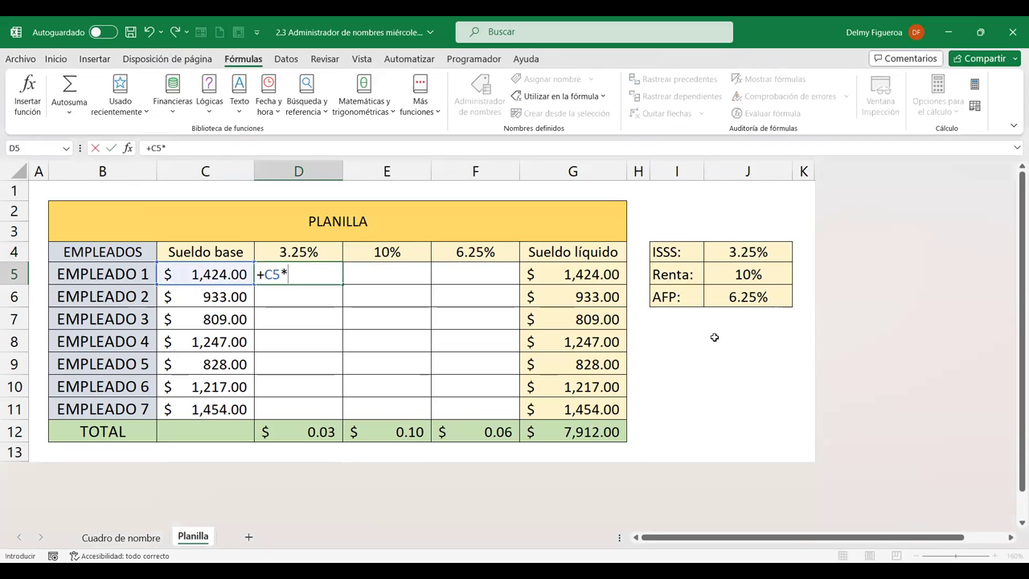
pyautogui.write('iss')
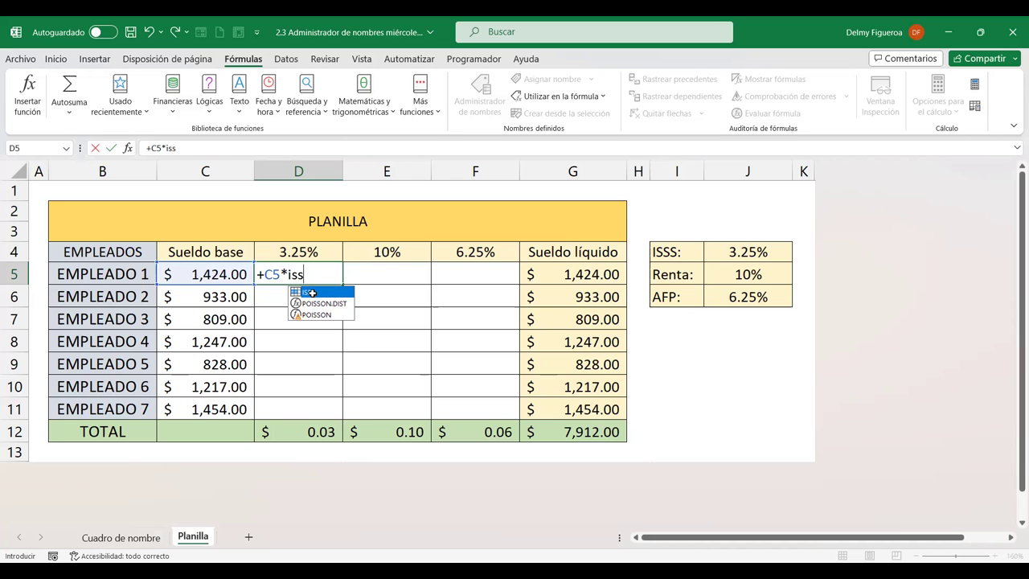
pyautogui.press('BackSpace')
pyautogui.press('BackSpace')
pyautogui.press('BackSpace')
pyautogui.write('pensi')
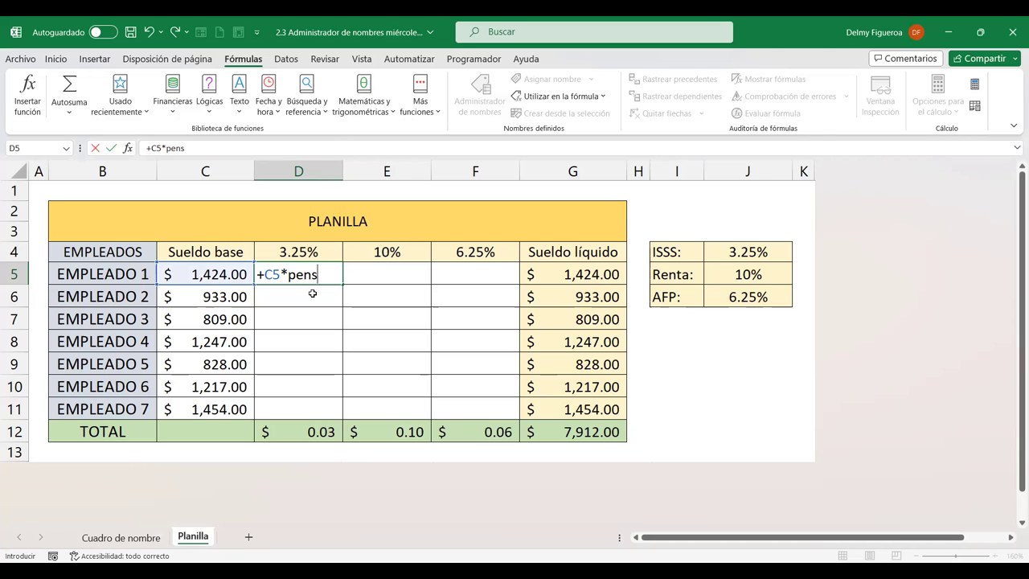
pyautogui.press('BackSpace')
pyautogui.press('BackSpace')
pyautogui.press('BackSpace')
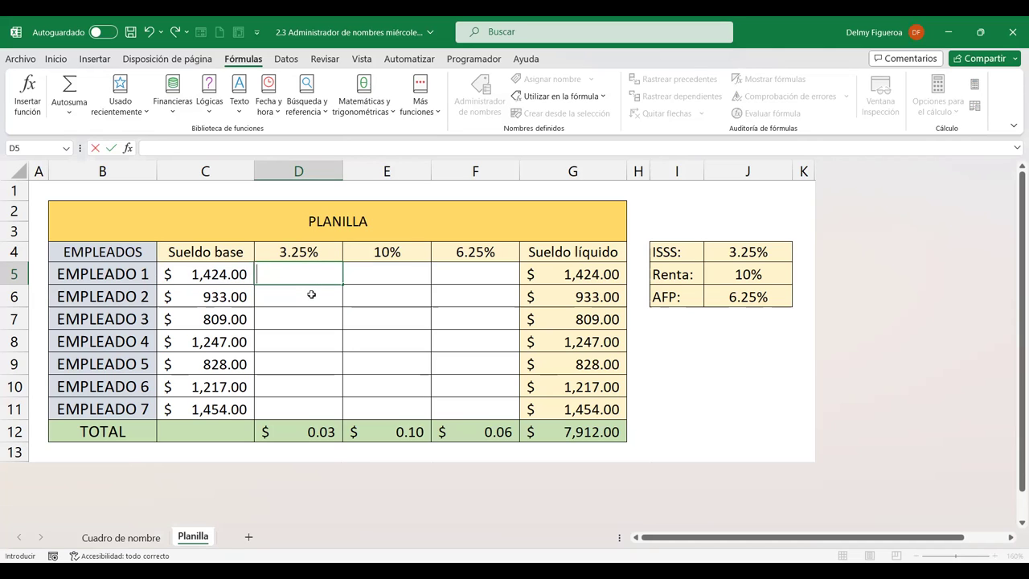
pyautogui.press('Escape')
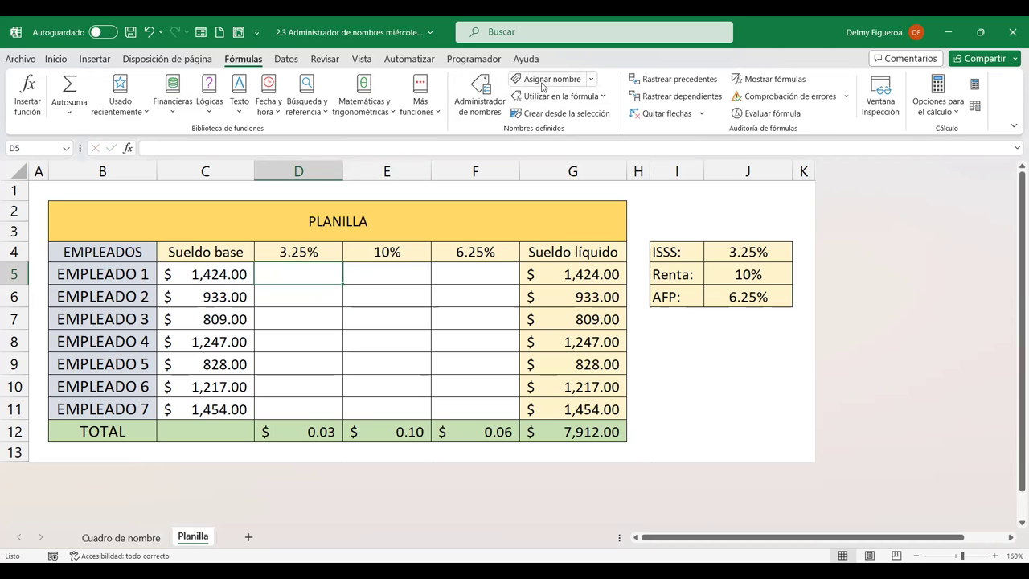
# - Define the name AFP referring to the 6.25% rate in Planilla!$J$6, replacing the D5 reference
pyautogui.click(592, 80)
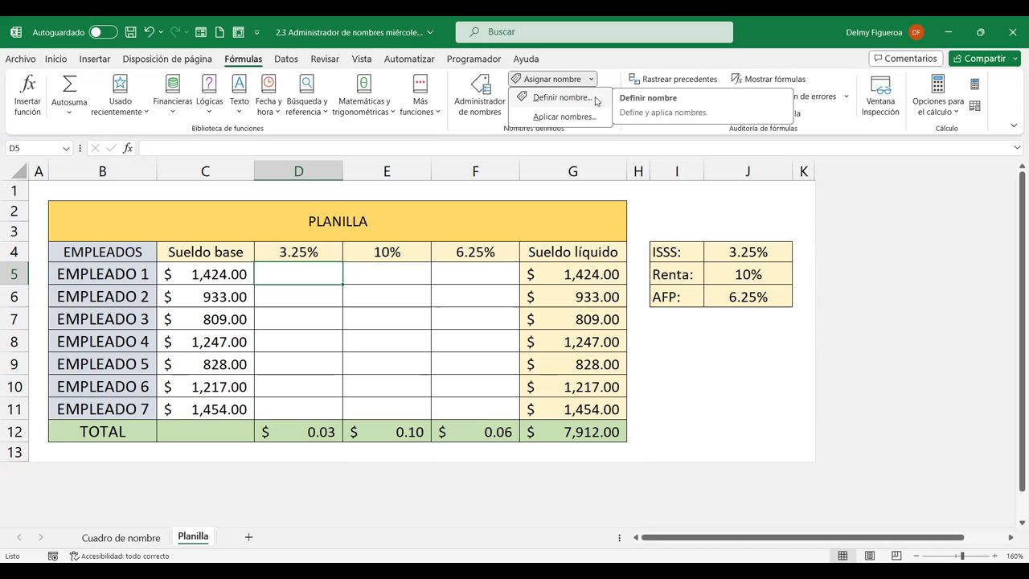
pyautogui.click(572, 103)
pyautogui.write('AFP')
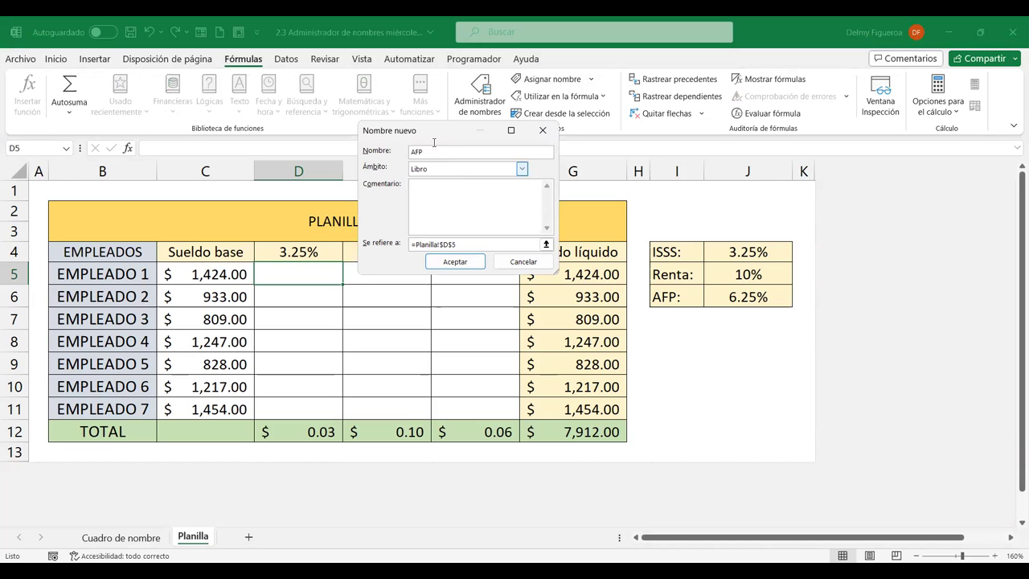
pyautogui.click(467, 242)
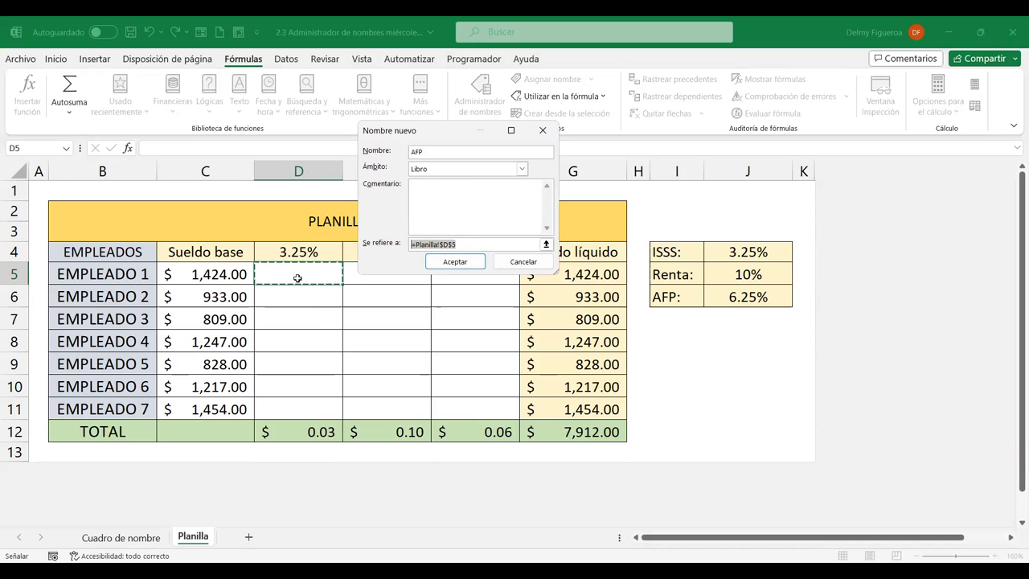
pyautogui.press('BackSpace')
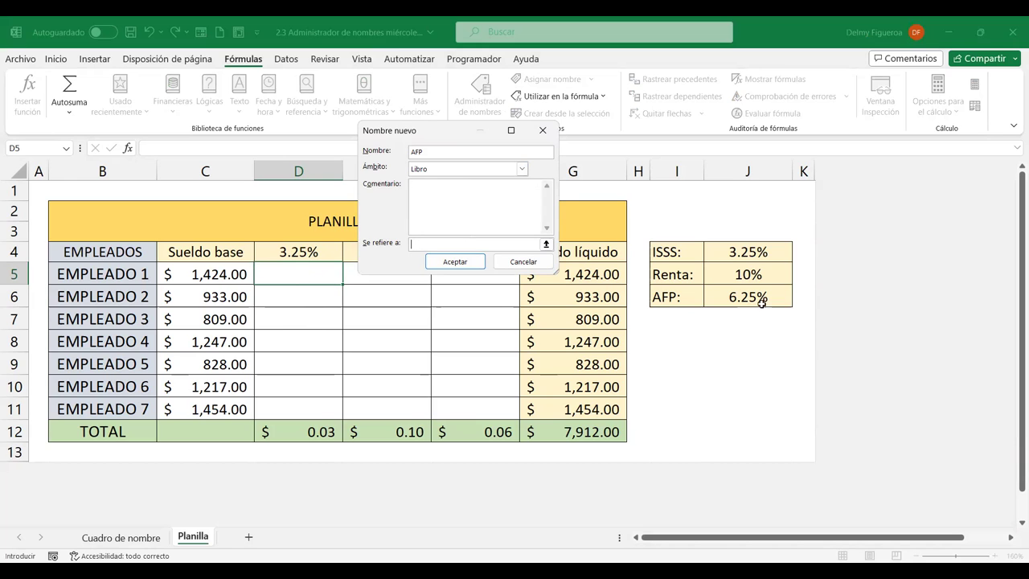
pyautogui.click(762, 295)
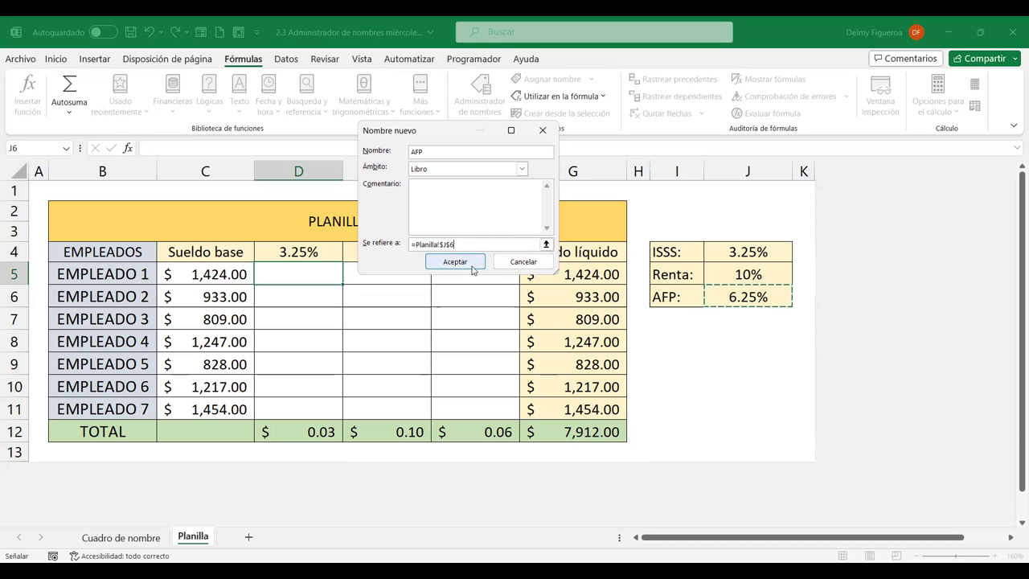
pyautogui.click(455, 262)
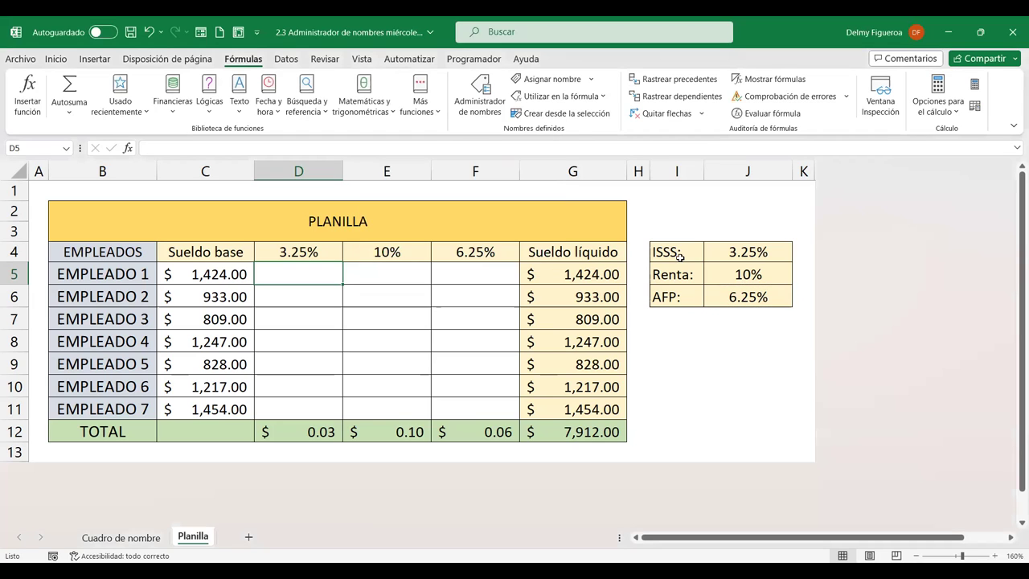
pyautogui.click(591, 78)
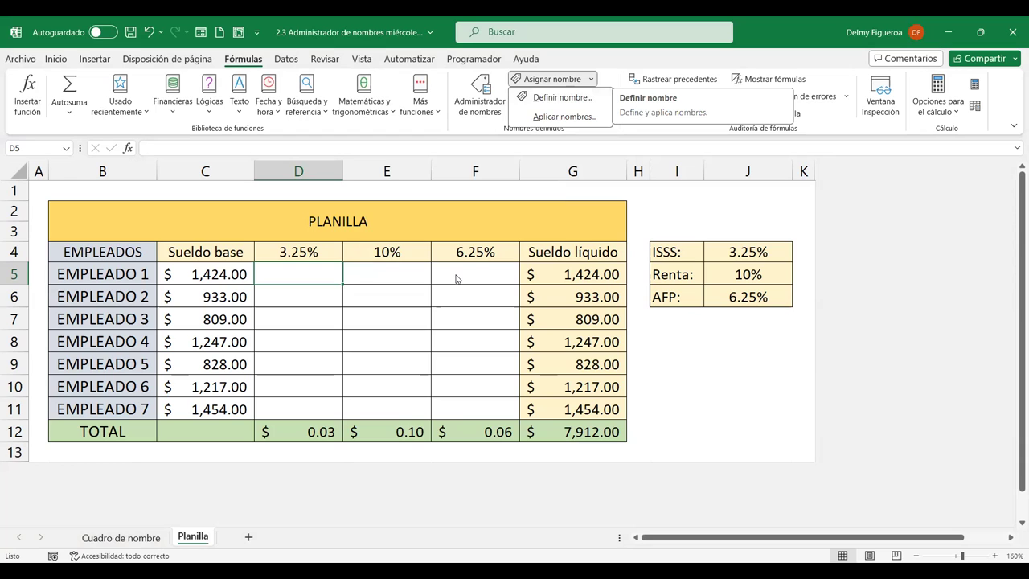
pyautogui.press('Escape')
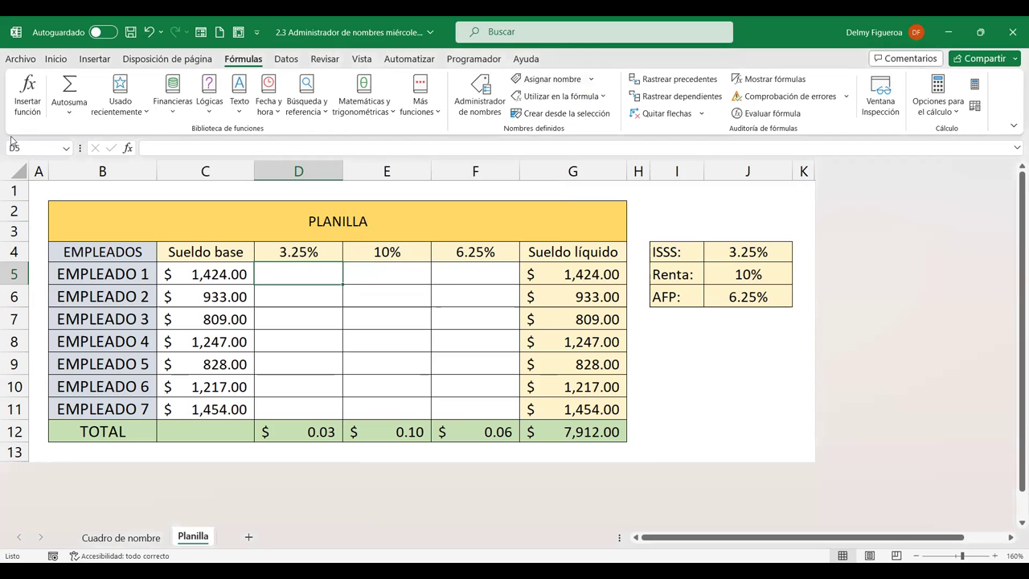
pyautogui.click(480, 106)
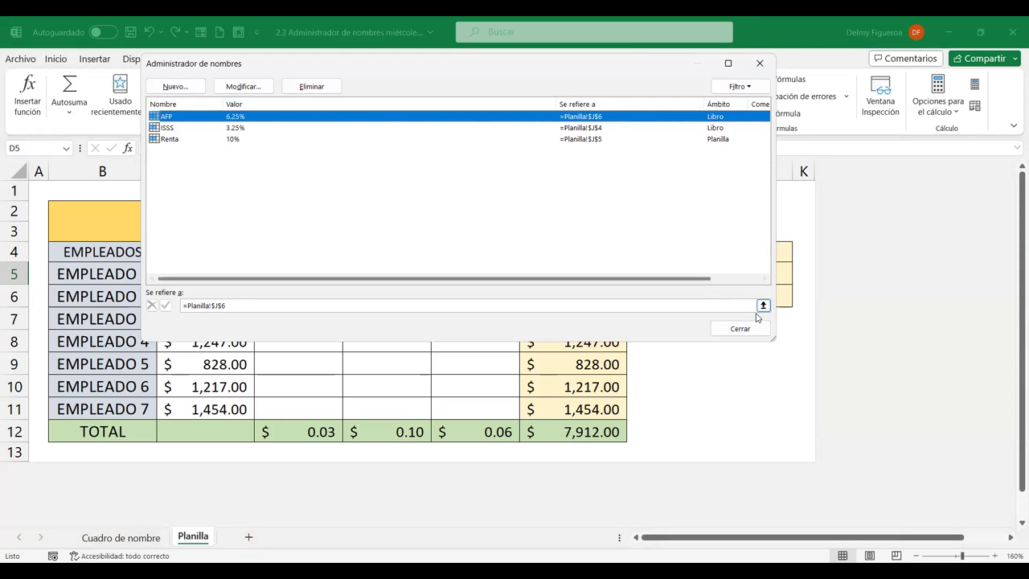
pyautogui.press('Escape')
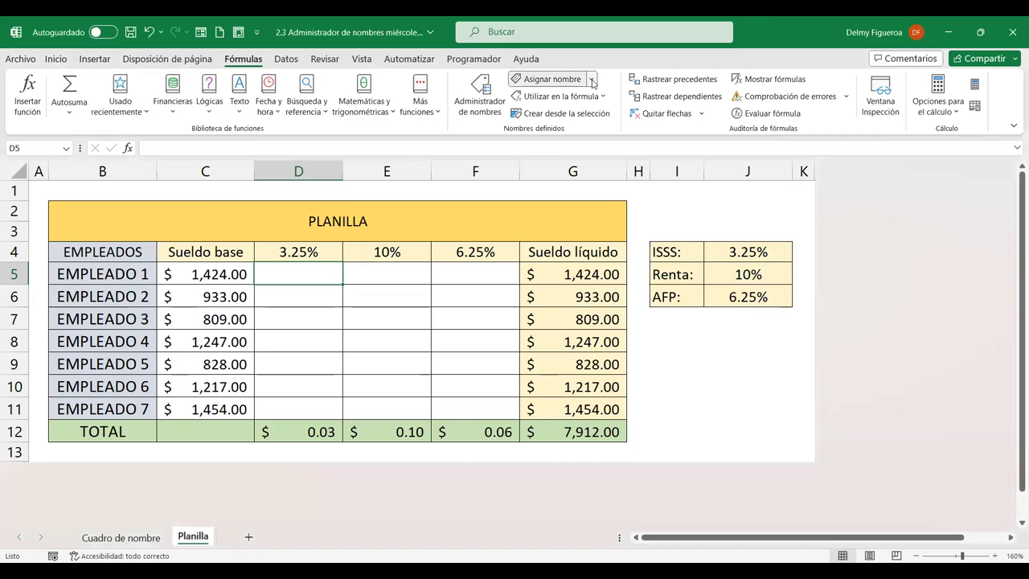
# - Open the Aplicar nombres dialog from the Asignar nombre dropdown, listing AFP, ISSS and Renta
pyautogui.click(592, 78)
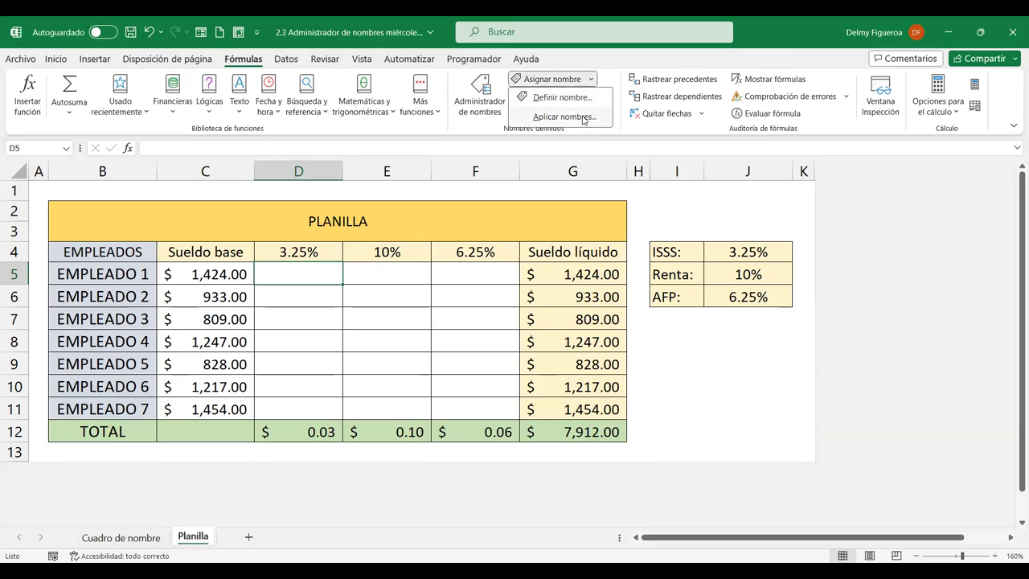
pyautogui.click(584, 118)
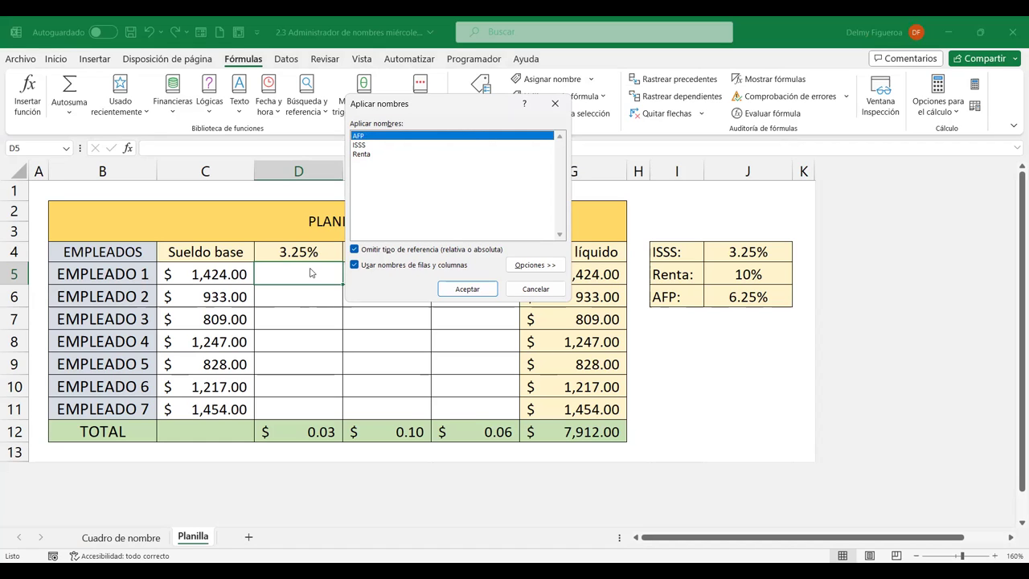
# - In Aplicar nombres, pick only ISSS, expand Opciones and apply it to the sheet's formulas
pyautogui.click(359, 145)
pyautogui.click(367, 154)
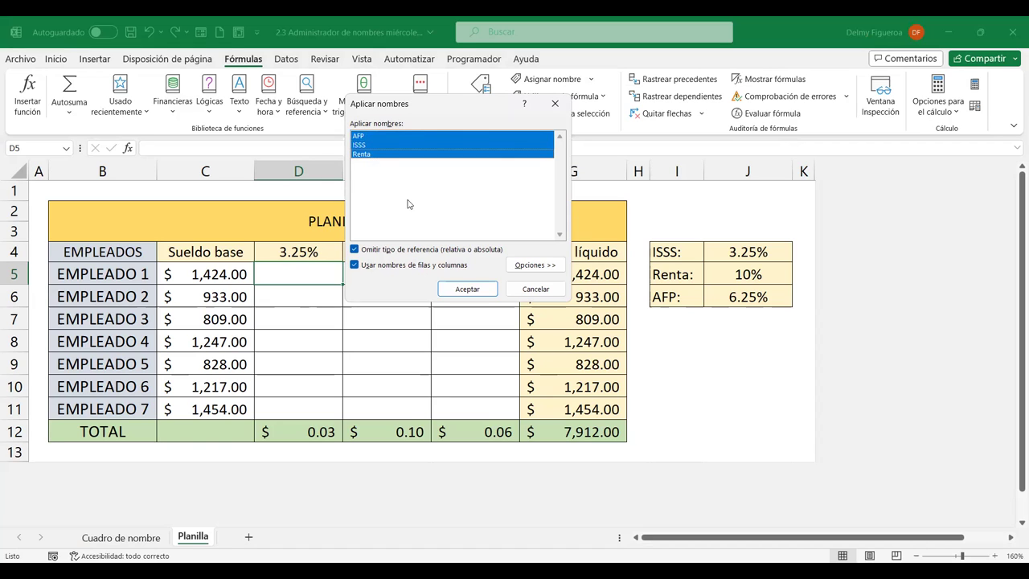
pyautogui.click(365, 146)
pyautogui.click(365, 137)
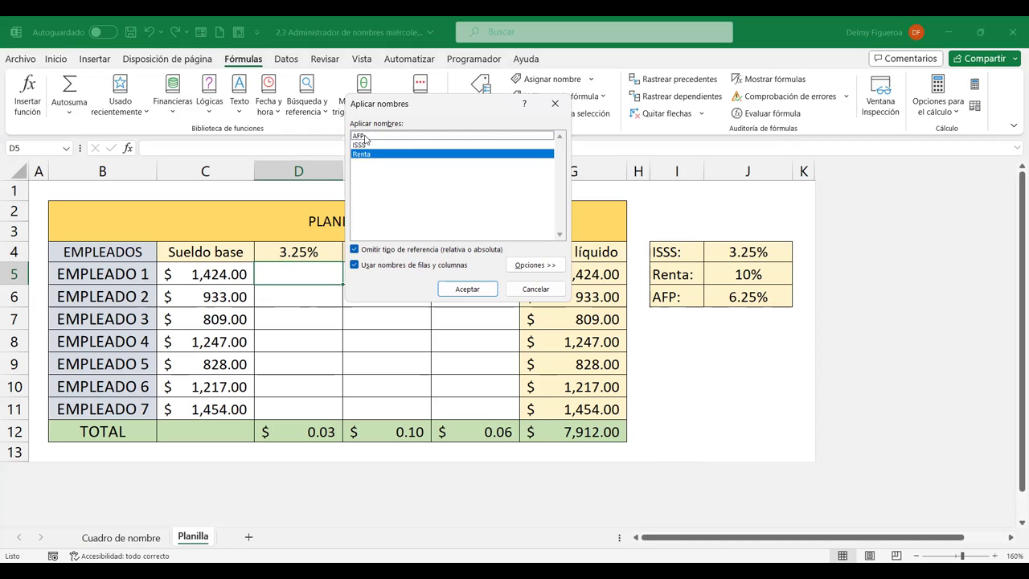
pyautogui.click(368, 155)
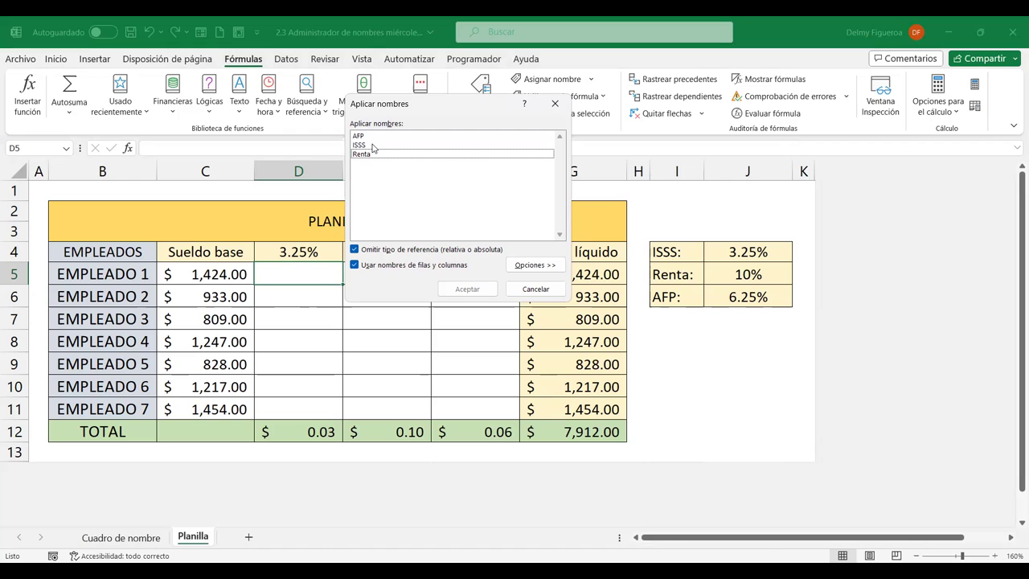
pyautogui.click(373, 145)
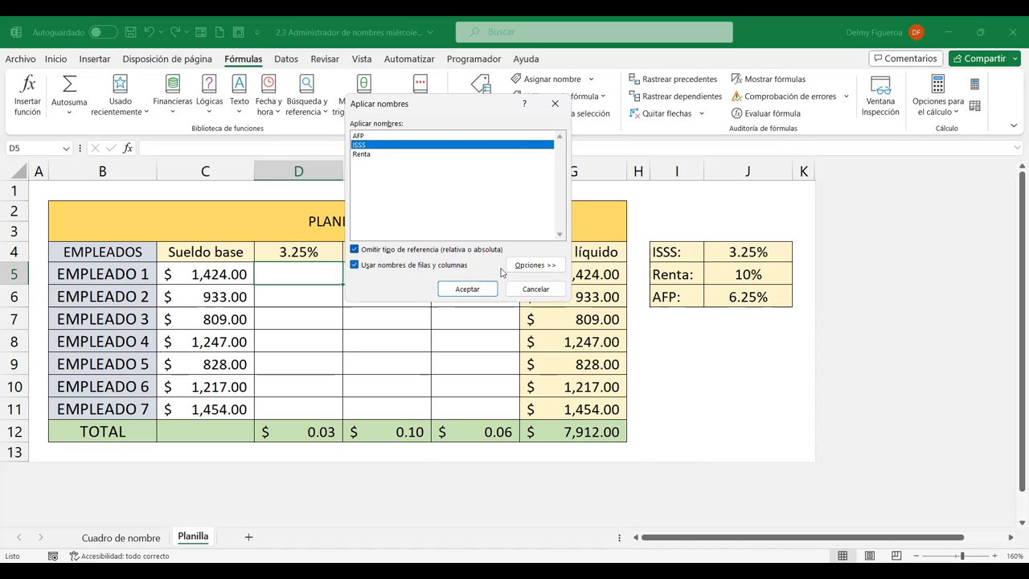
pyautogui.click(534, 267)
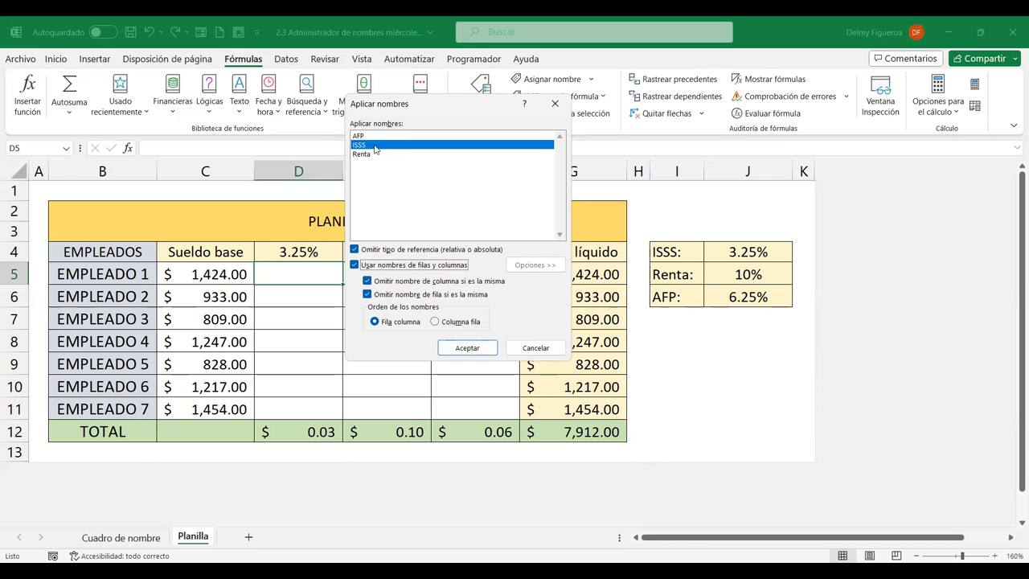
pyautogui.click(467, 352)
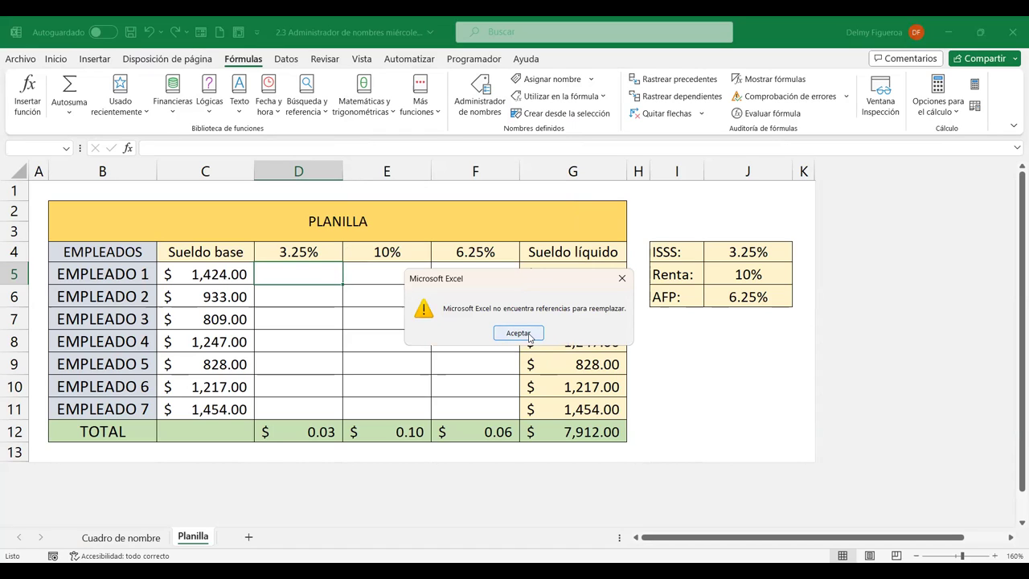
# - Dismiss the no-references notice and enter =+C5*ISSS in D5, giving 46.28
pyautogui.click(518, 333)
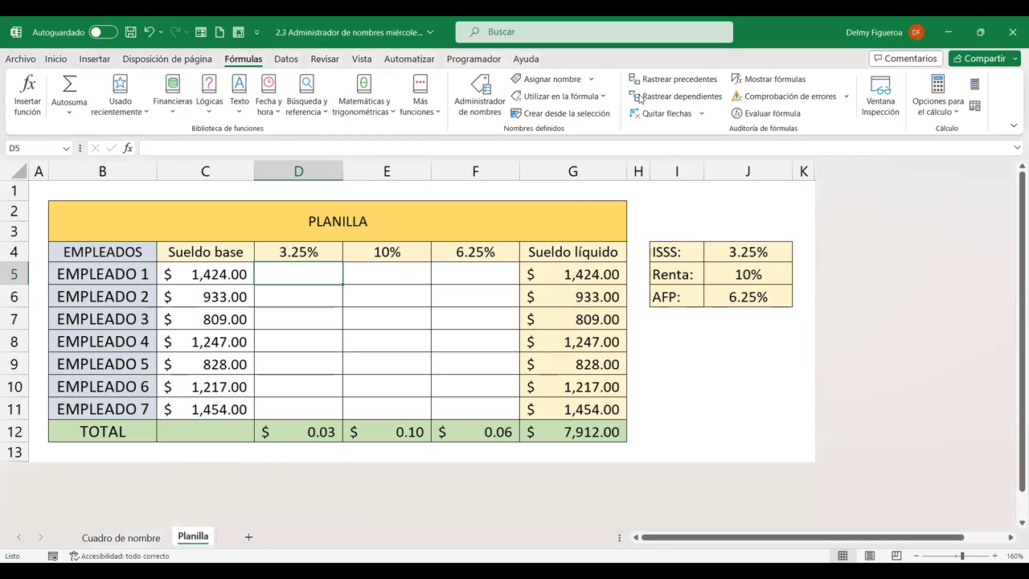
pyautogui.write('+')
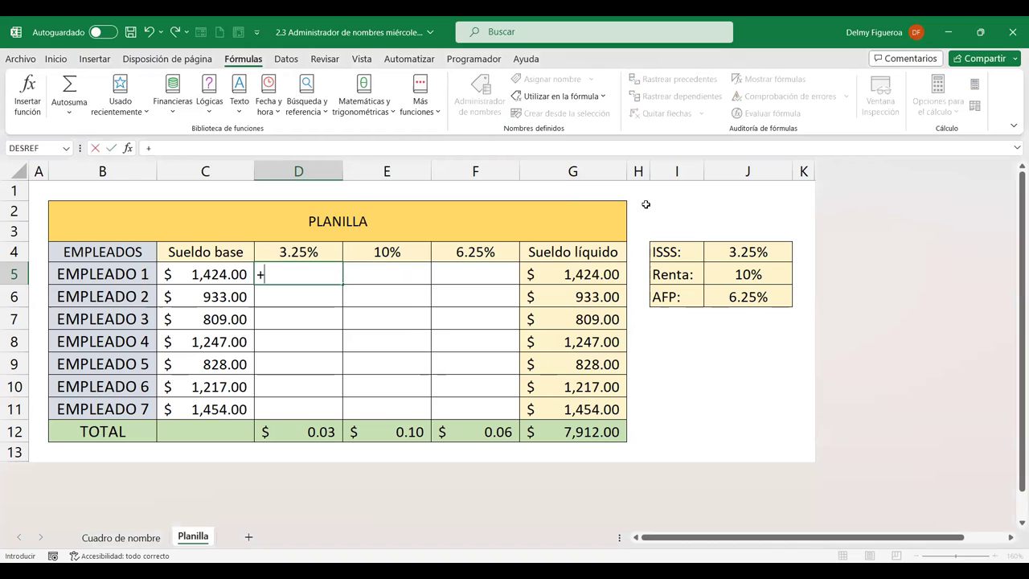
pyautogui.click(218, 274)
pyautogui.write('*')
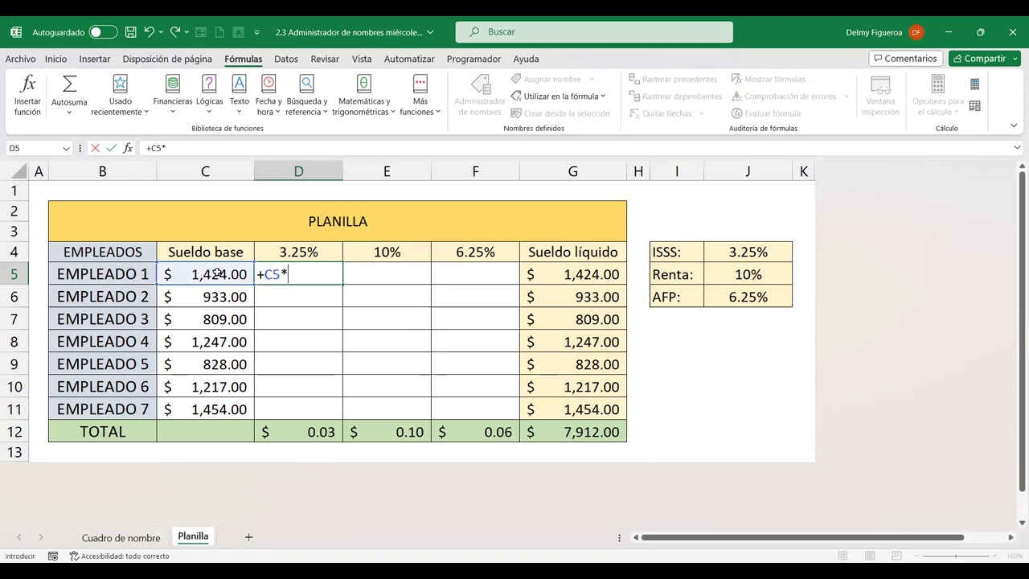
pyautogui.click(601, 98)
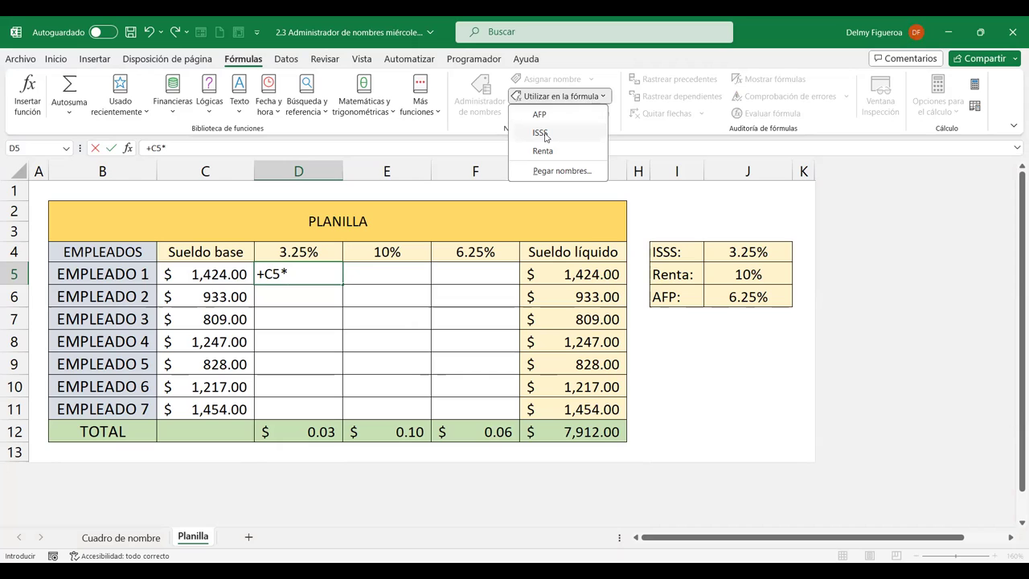
pyautogui.click(540, 133)
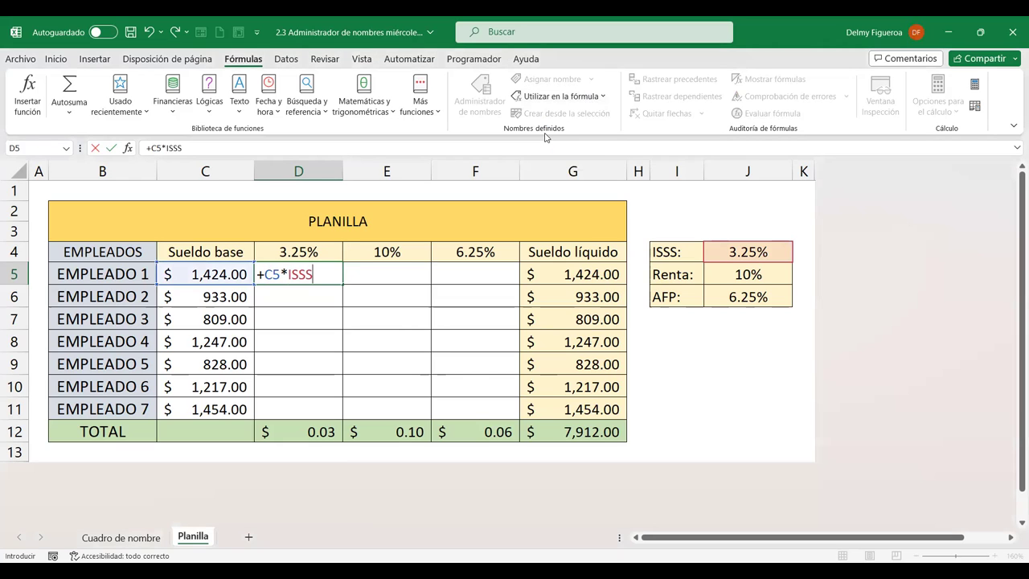
pyautogui.press('Return')
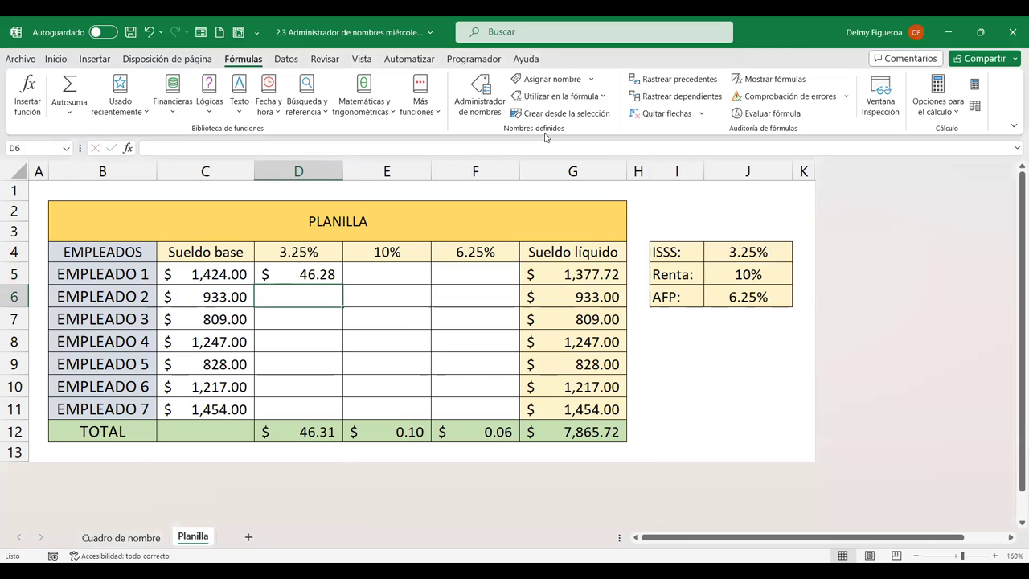
pyautogui.click(593, 81)
pyautogui.click(598, 97)
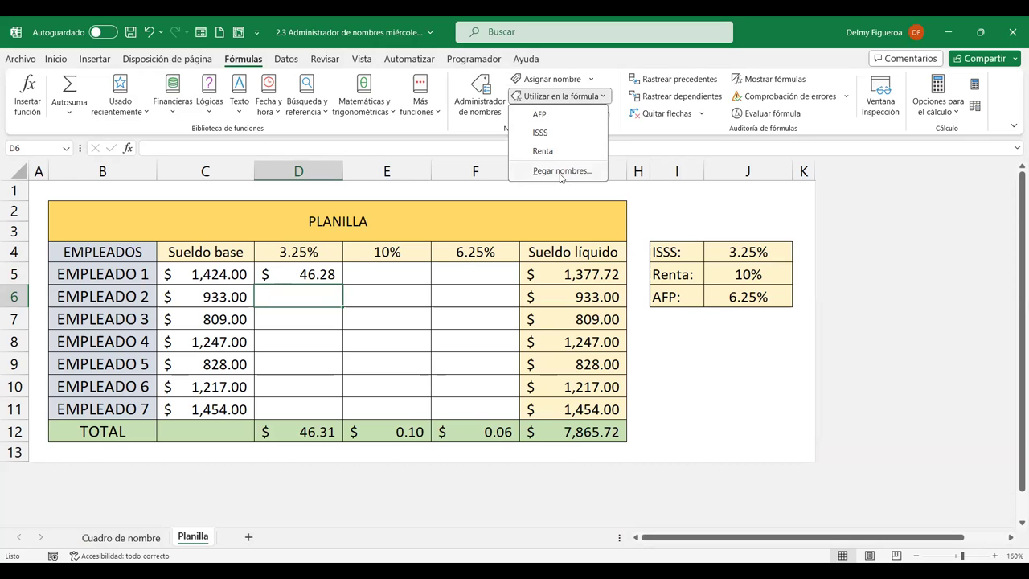
pyautogui.click(560, 175)
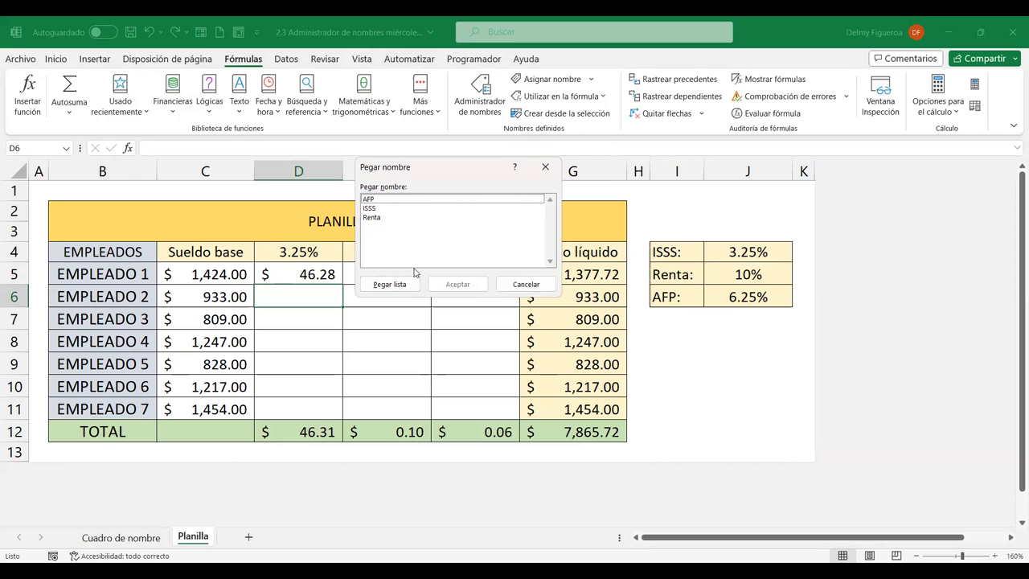
pyautogui.click(545, 288)
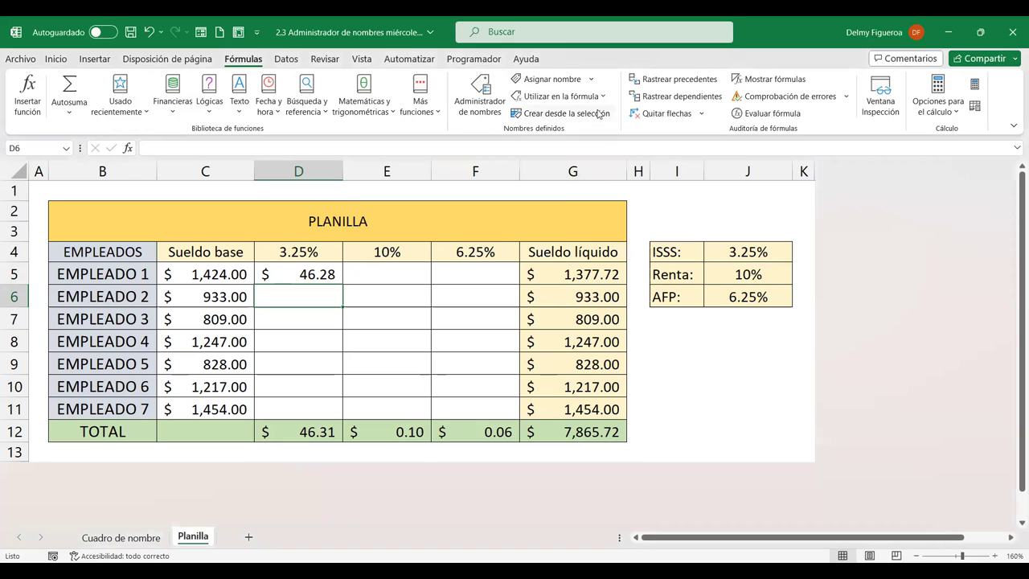
# - Enter =ISSS*C6 in D6 so Empleado 2's ISSS deduction shows $30.32
pyautogui.click(604, 97)
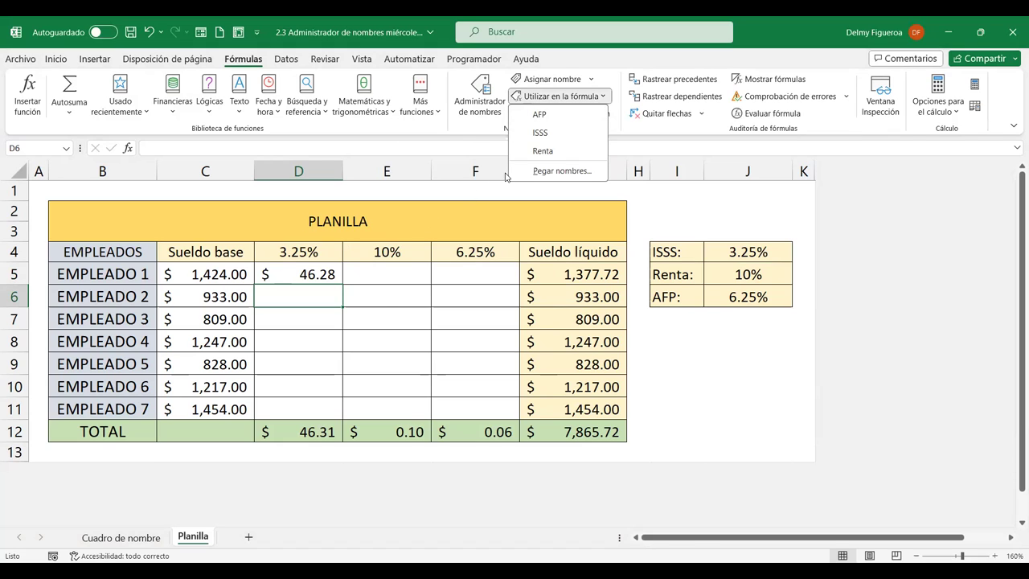
pyautogui.click(552, 133)
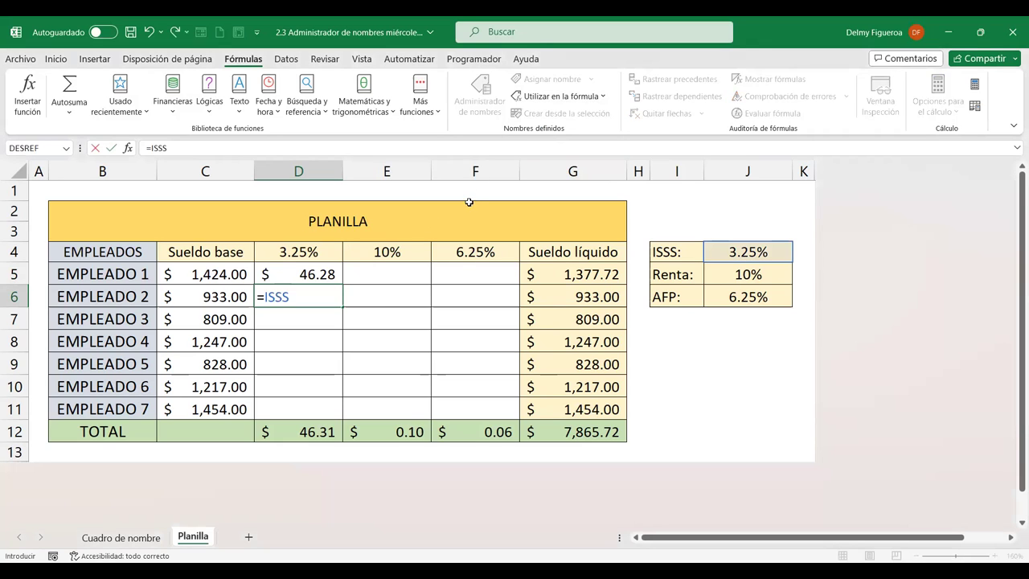
pyautogui.write('*')
pyautogui.click(237, 297)
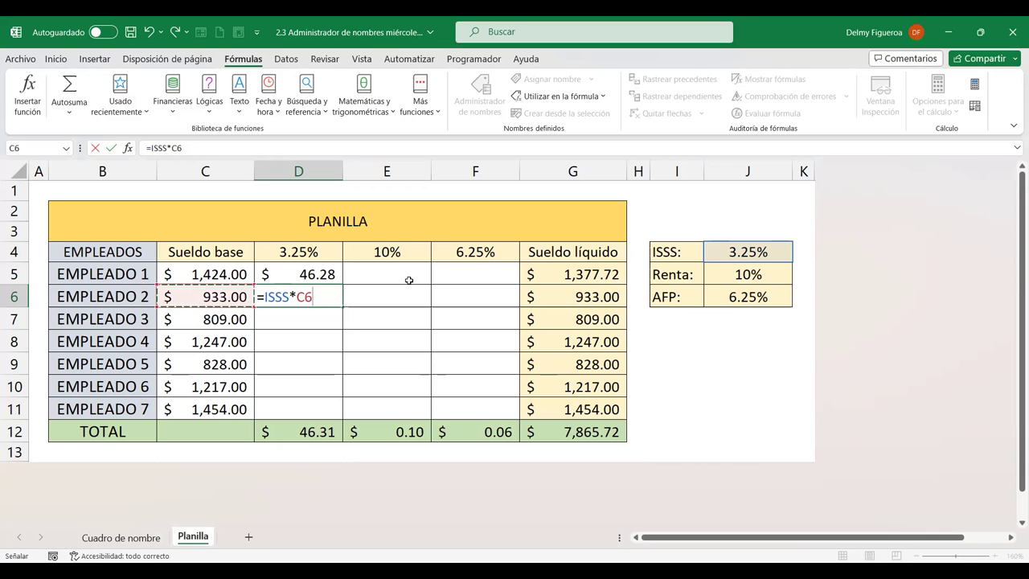
pyautogui.press('Return')
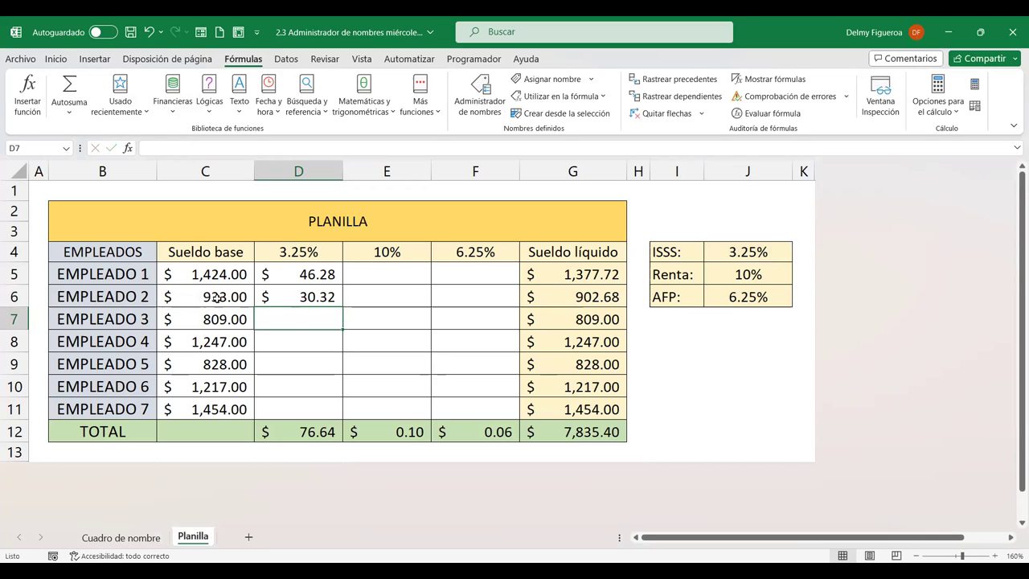
pyautogui.click(603, 98)
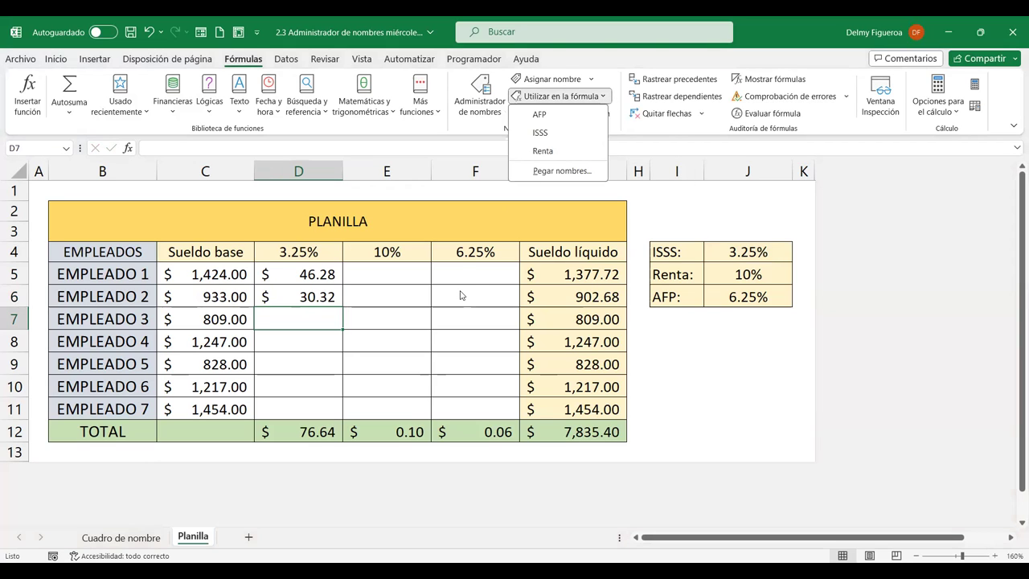
pyautogui.click(460, 295)
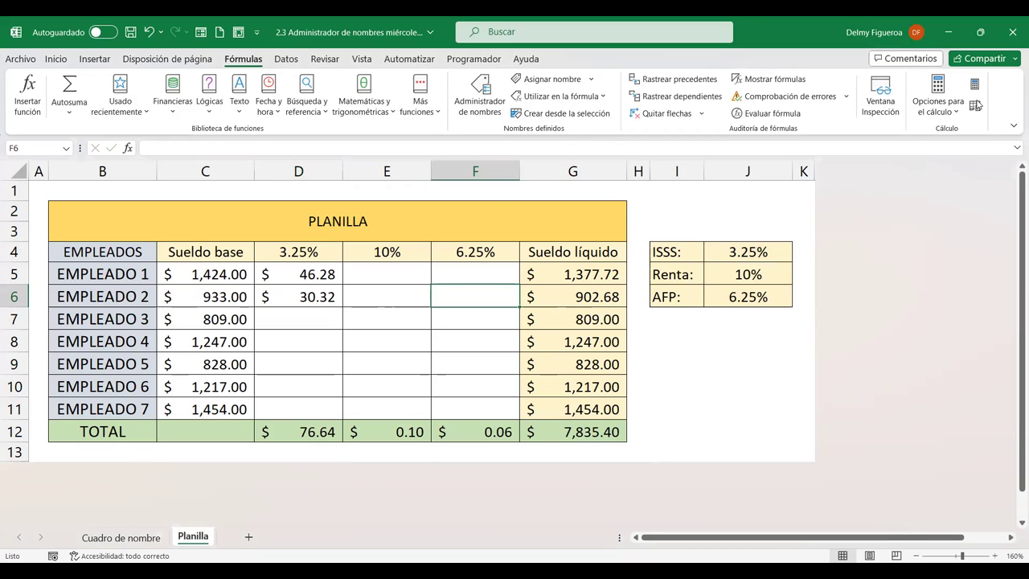
pyautogui.click(405, 289)
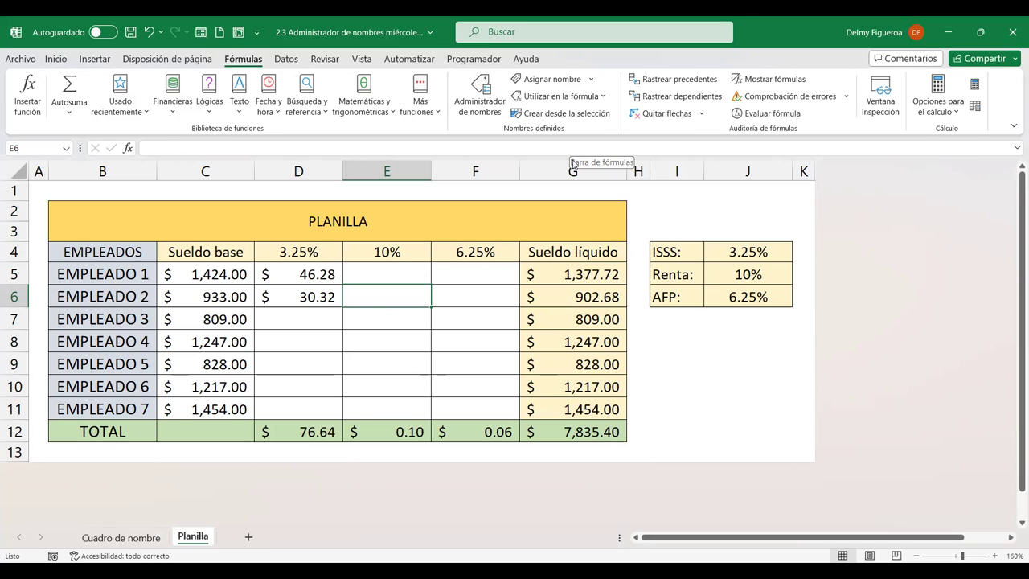
pyautogui.click(405, 221)
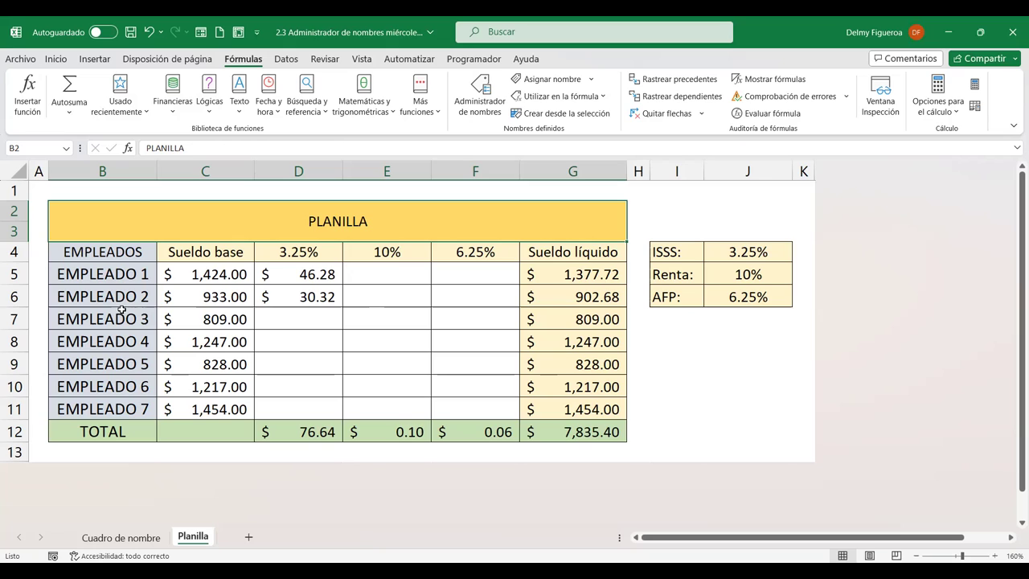
pyautogui.click(132, 252)
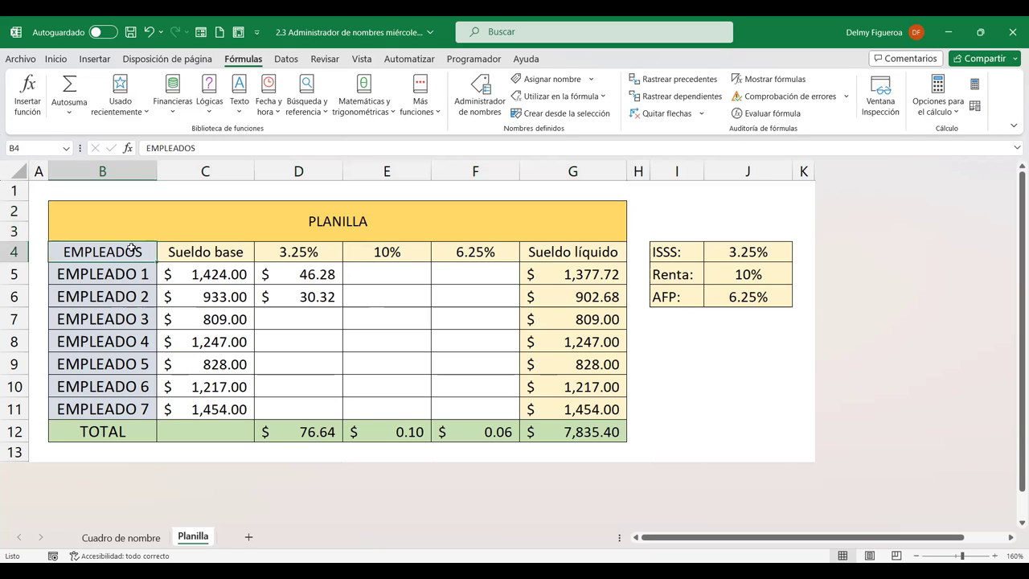
pyautogui.click(344, 224)
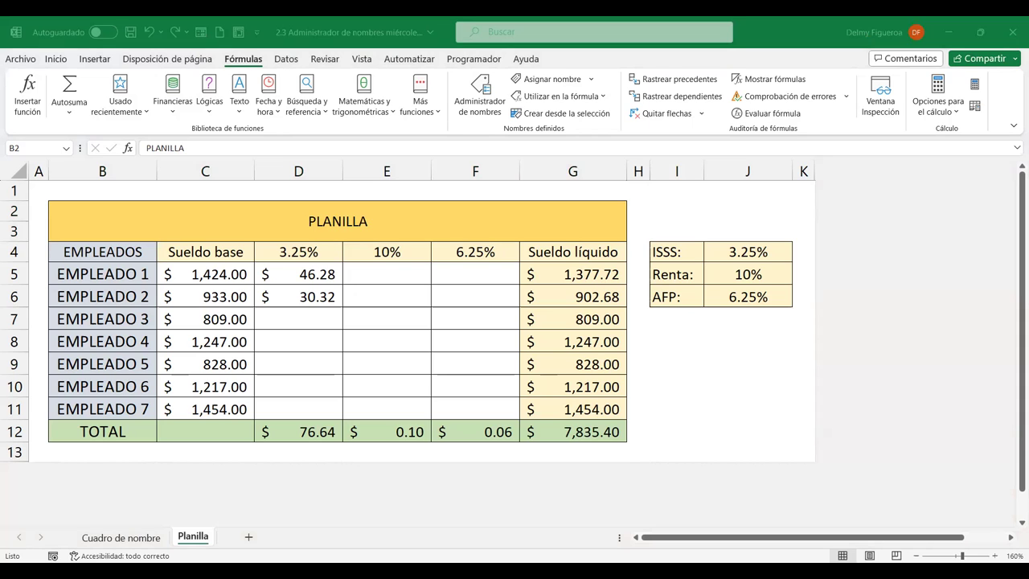
# - Retitle the table PLANILLA to KARDEX and the EMPLEADOS header to MATERIA PRIMA
pyautogui.click(380, 219)
pyautogui.write('KARDEX')
pyautogui.press('Return')
pyautogui.press('Return')
pyautogui.press('Left')
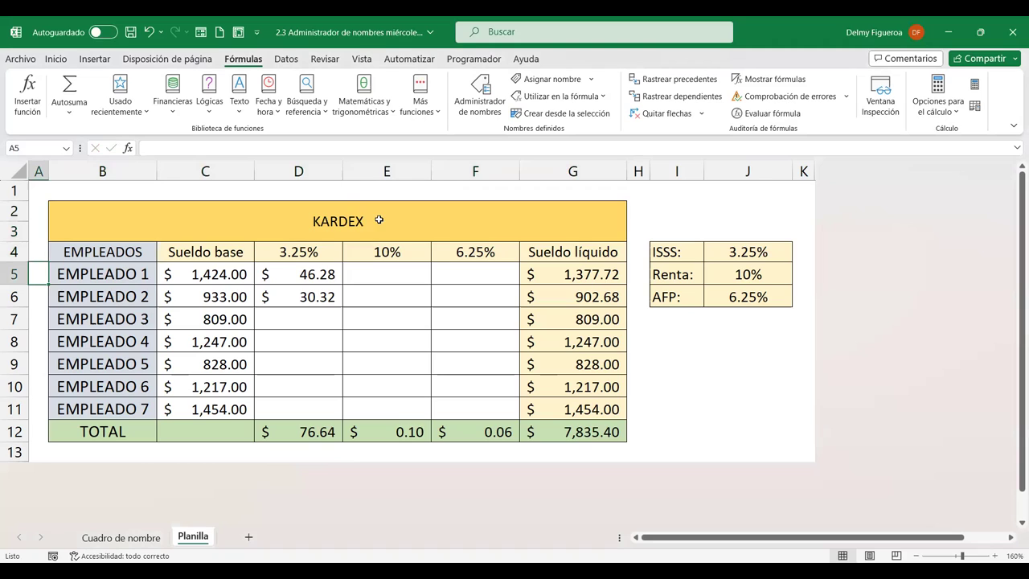
pyautogui.click(109, 254)
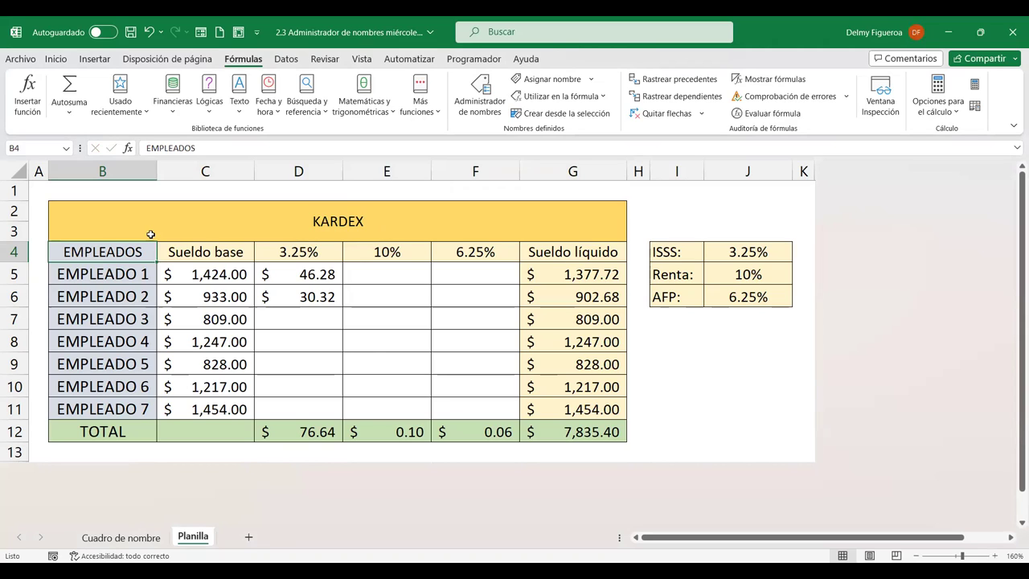
pyautogui.write('MATERIA PRIMA')
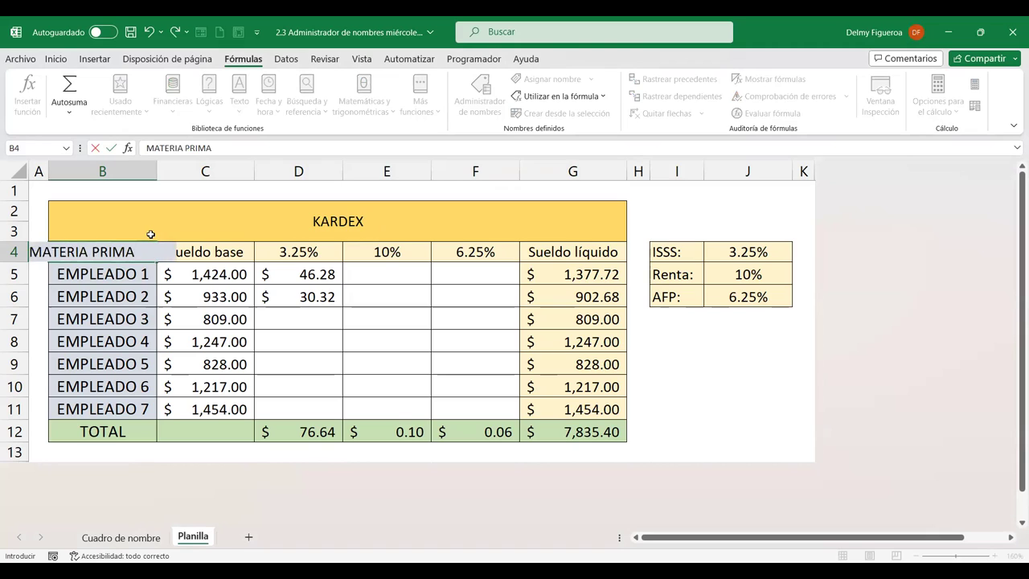
pyautogui.press('Return')
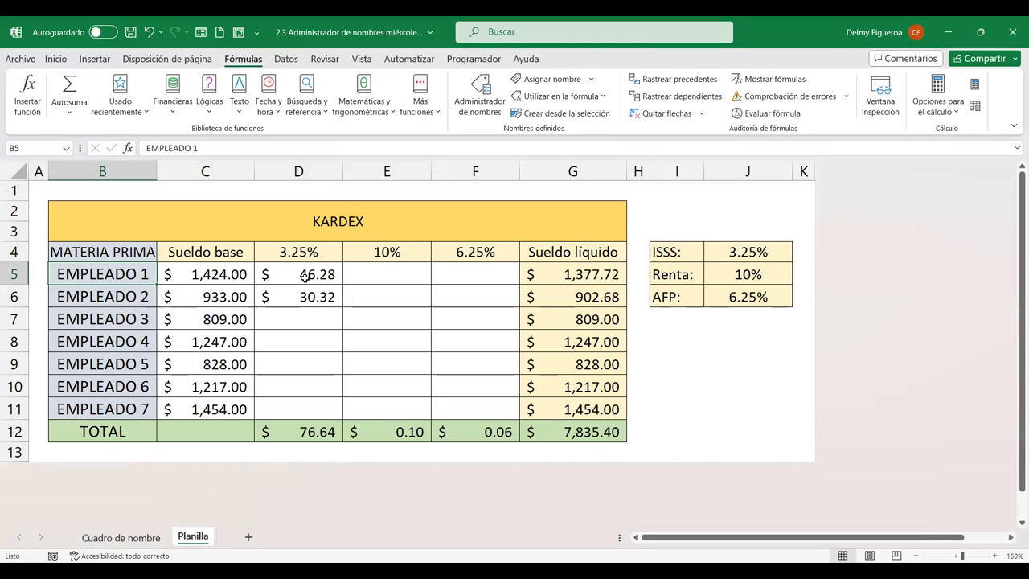
# - Label the first row Bobina, then edit it to read Bobina 26
pyautogui.write('Boni')
pyautogui.press('BackSpace')
pyautogui.press('BackSpace')
pyautogui.write('bina')
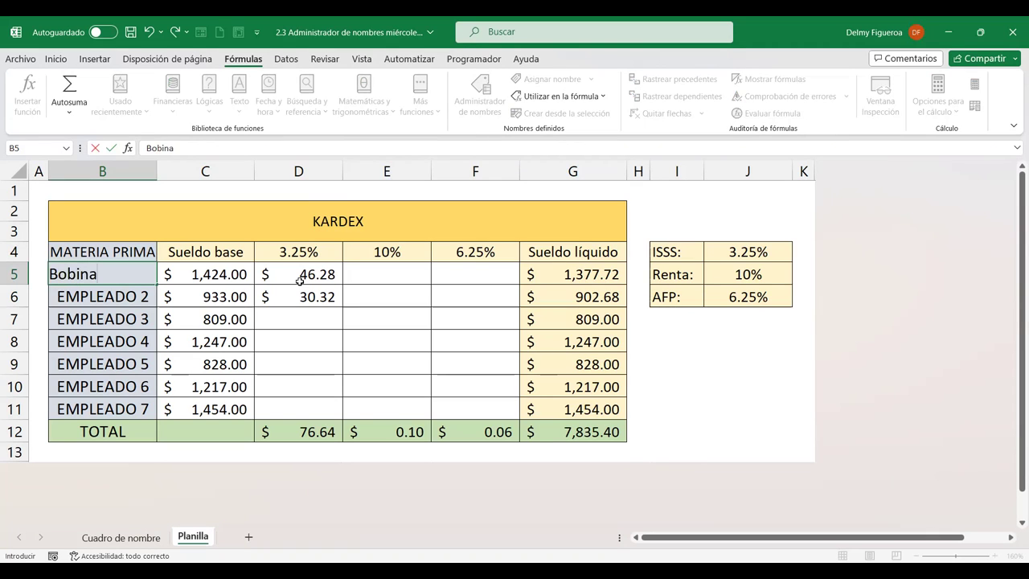
pyautogui.press('Return')
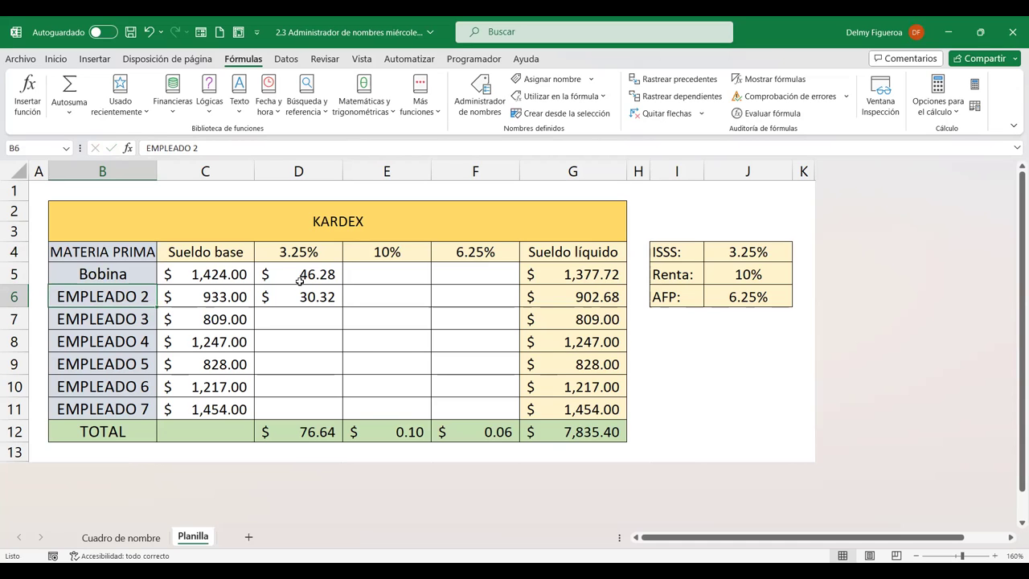
pyautogui.press('Up')
pyautogui.press('F2')
pyautogui.write(' 2')
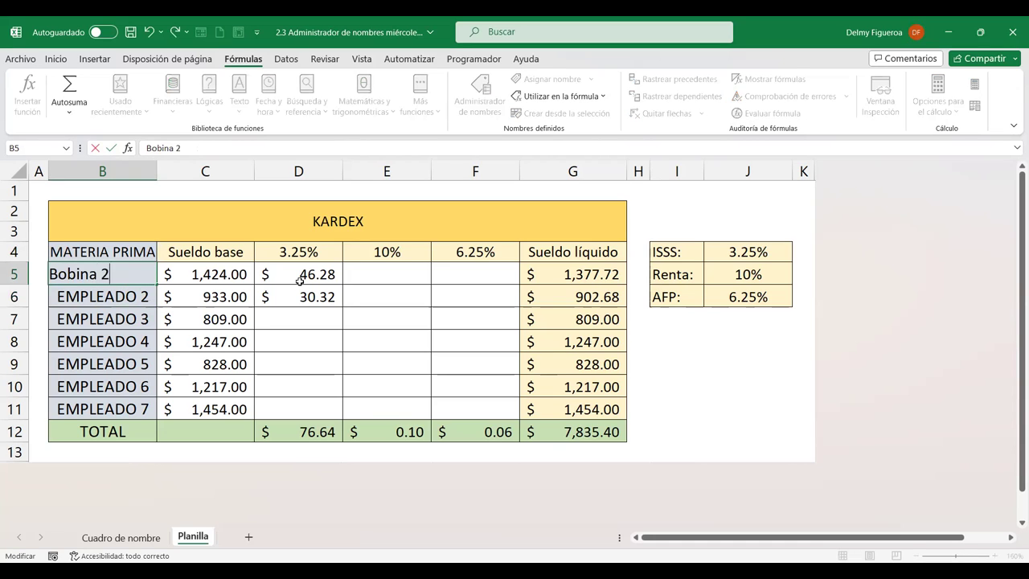
pyautogui.write('6')
pyautogui.press('Return')
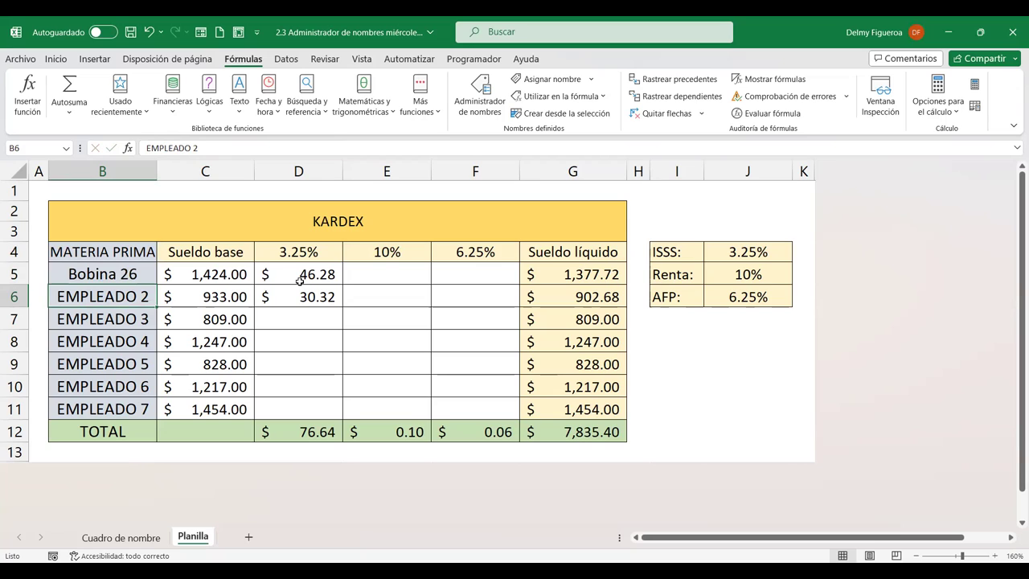
# - Fill Bobina 27–32 down column B and rename the Sueldo base heading Metros lineales
pyautogui.click(121, 276)
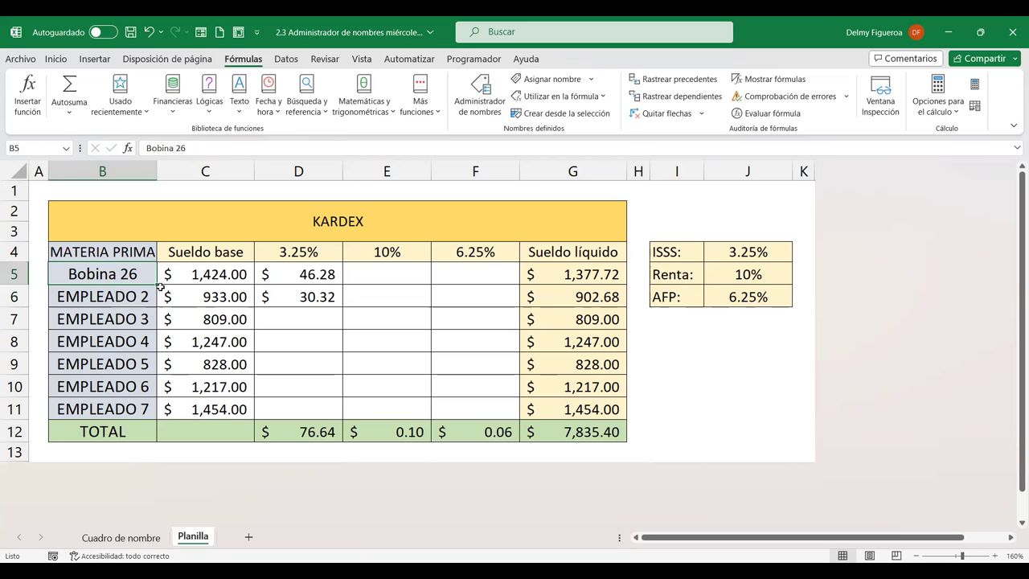
pyautogui.moveTo(157, 284); pyautogui.dragTo(150, 406)
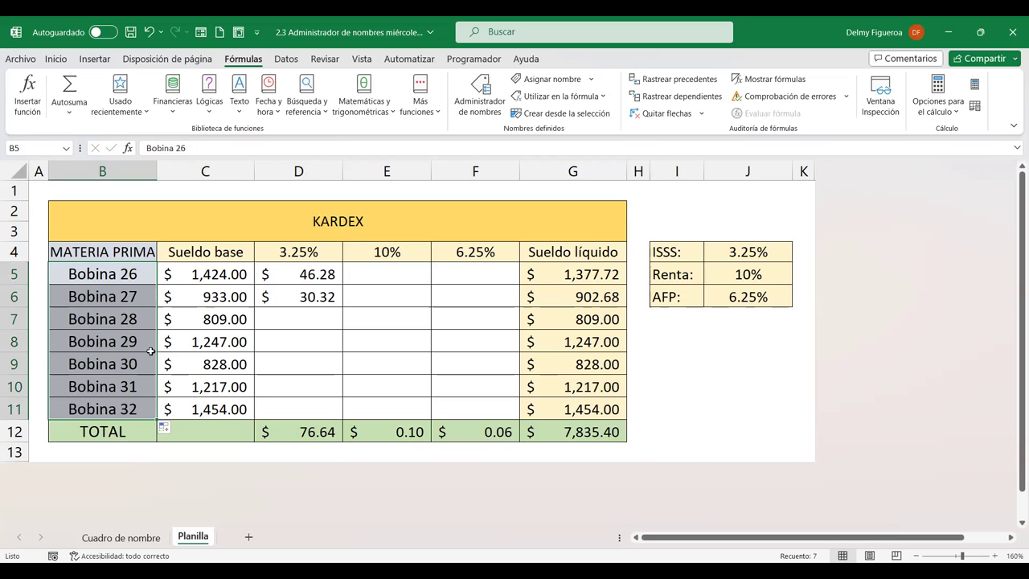
pyautogui.click(234, 252)
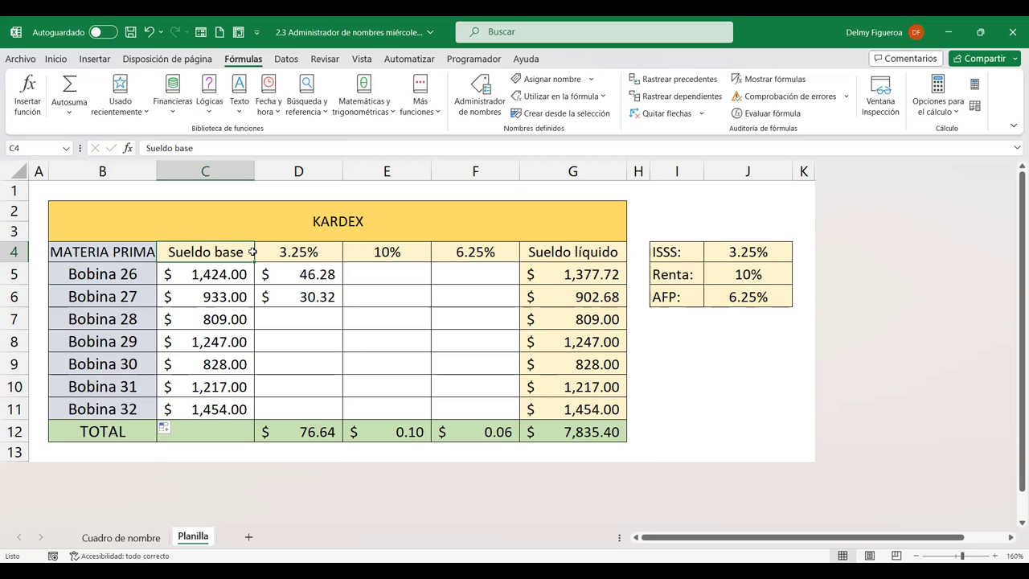
pyautogui.write('Metros lineales')
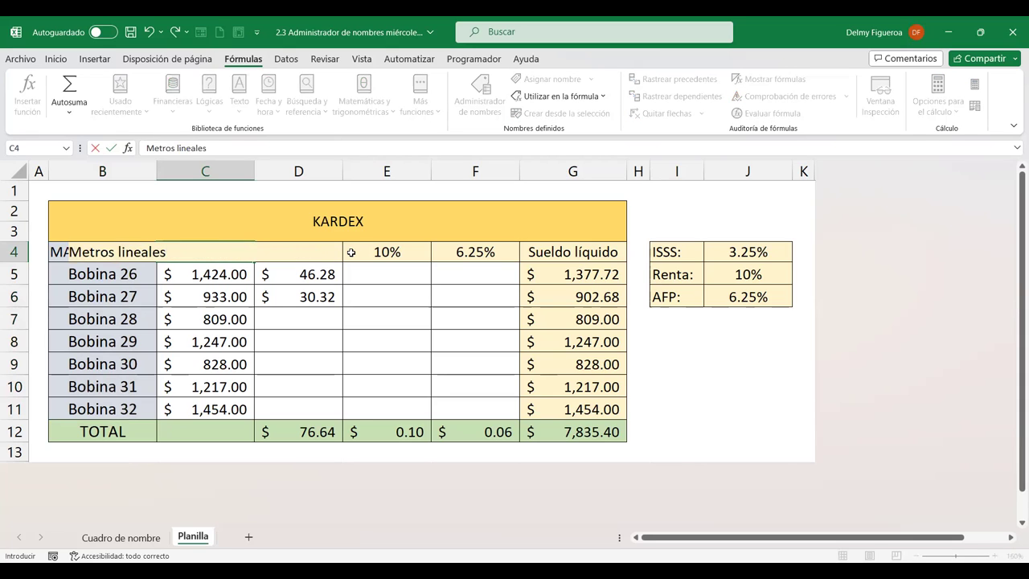
pyautogui.press('Return')
# - Replace the percentage headings with Primera, Segunda and Chatarra, and the last with Total
pyautogui.moveTo(318, 245); pyautogui.dragTo(482, 252)
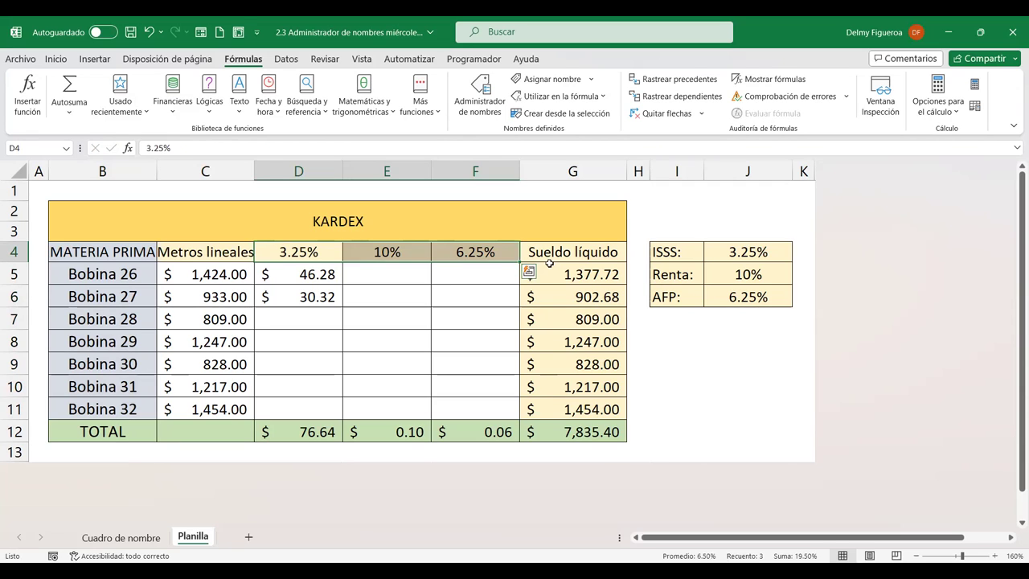
pyautogui.press('Delete')
pyautogui.click(308, 250)
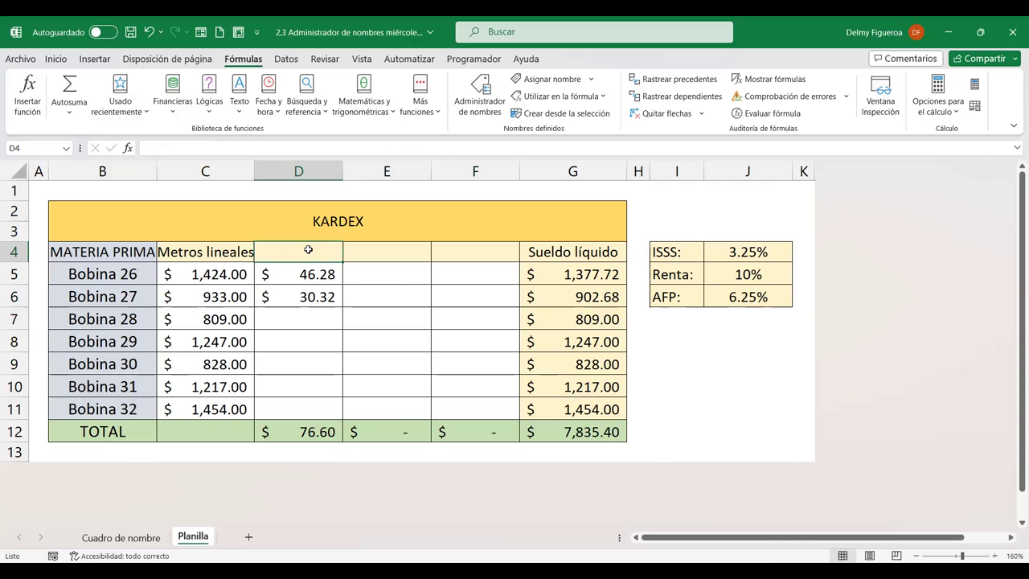
pyautogui.write('Primera')
pyautogui.press('Tab')
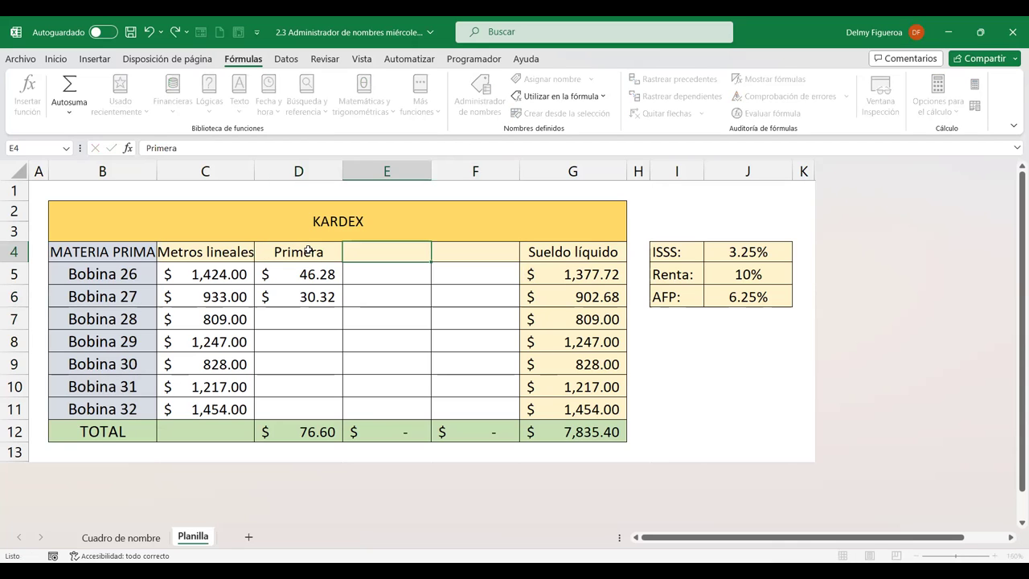
pyautogui.write('Segunda')
pyautogui.press('Tab')
pyautogui.write('Chatarra')
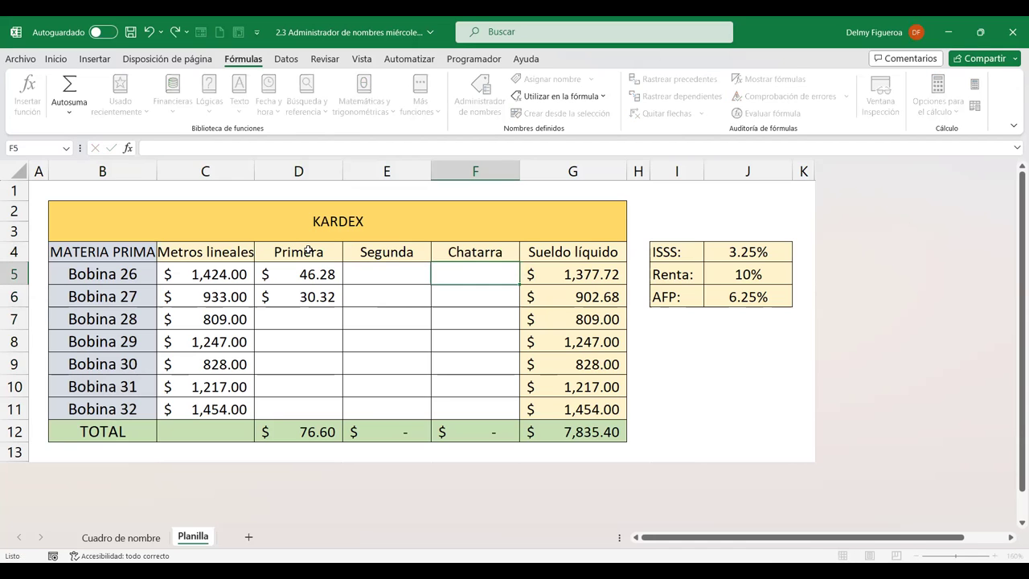
pyautogui.press('Tab')
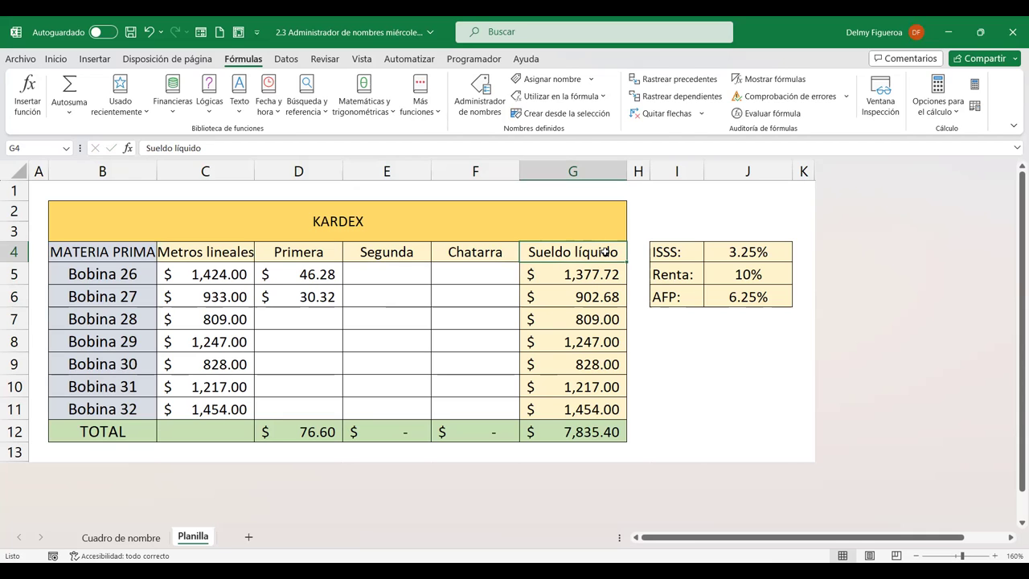
pyautogui.write('To')
pyautogui.press('BackSpace')
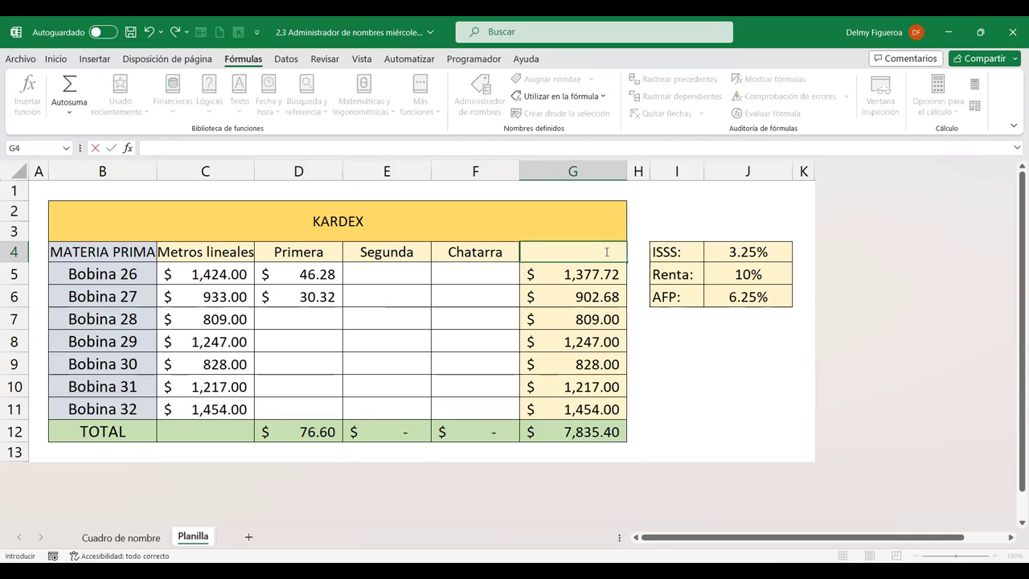
pyautogui.write('otal')
pyautogui.press('Return')
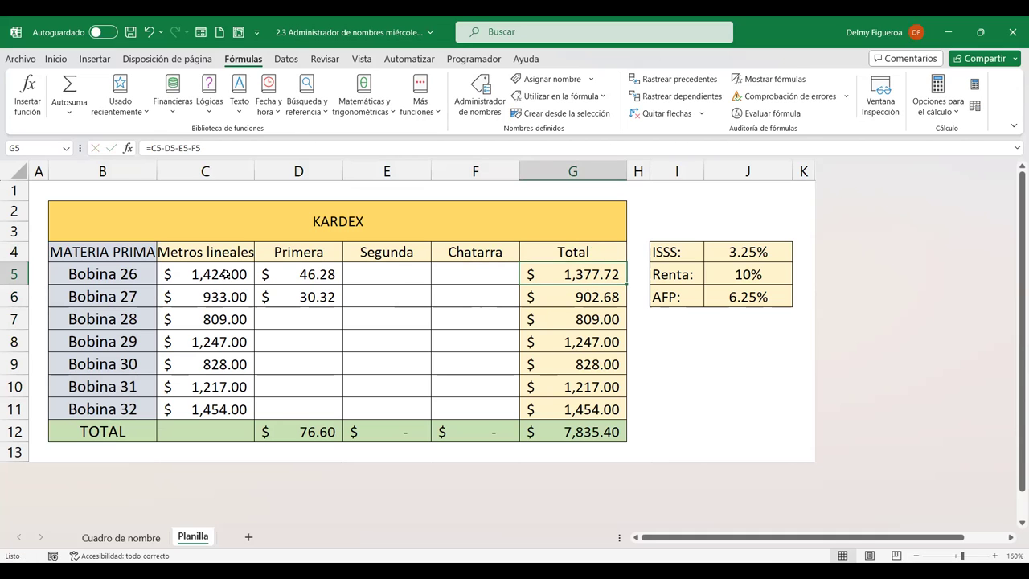
# - Apply the Número format to the amounts in C5:G12
pyautogui.moveTo(226, 274)
pyautogui.mouseDown()
pyautogui.moveTo(455, 356)
pyautogui.moveTo(568, 432)
pyautogui.mouseUp()
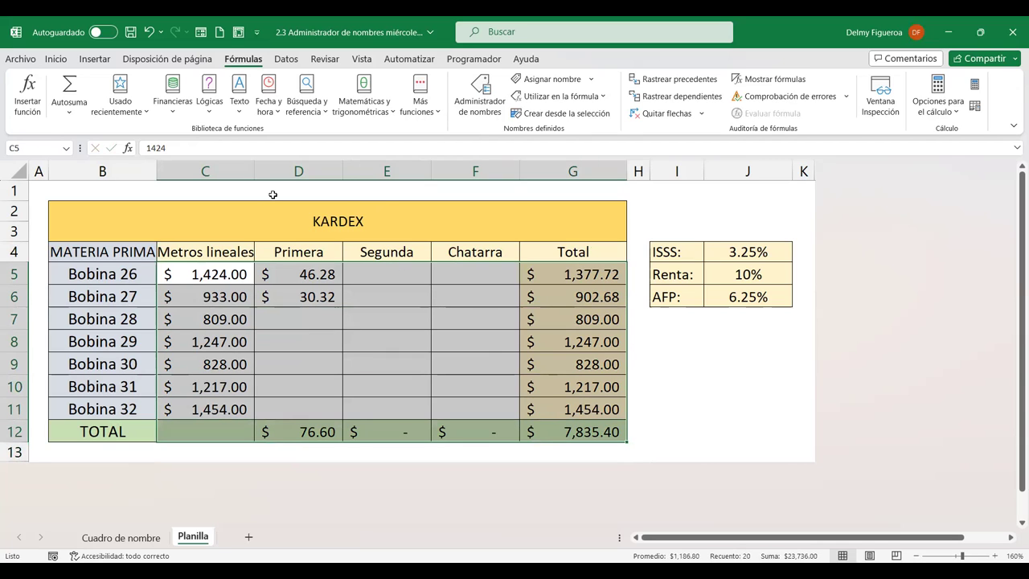
pyautogui.click(56, 60)
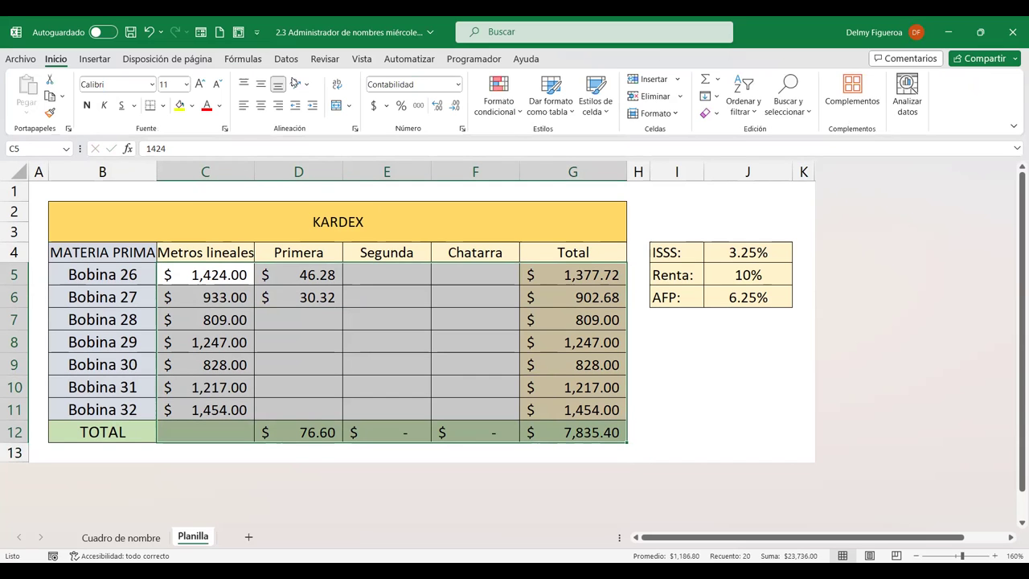
pyautogui.click(460, 84)
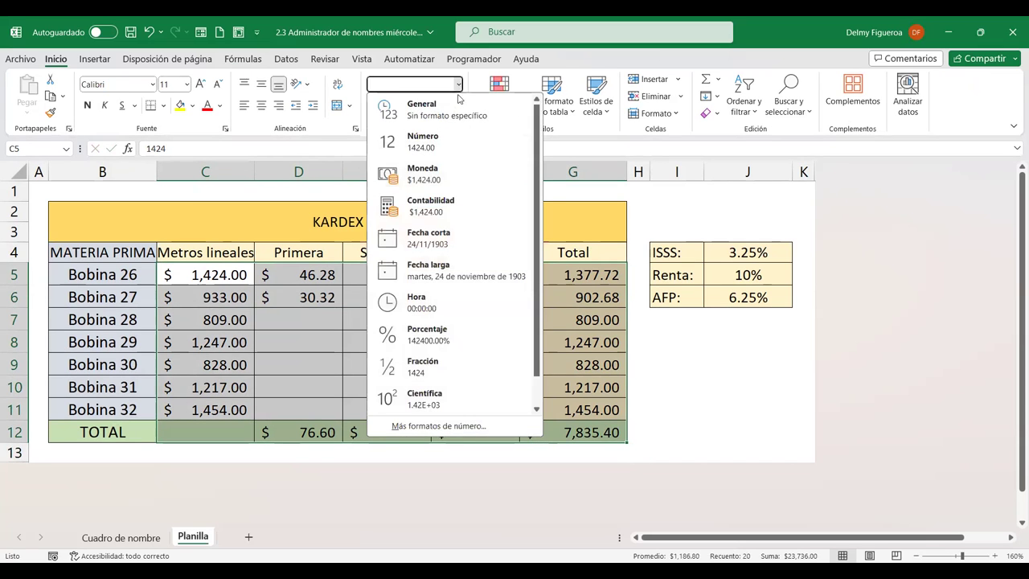
pyautogui.click(425, 141)
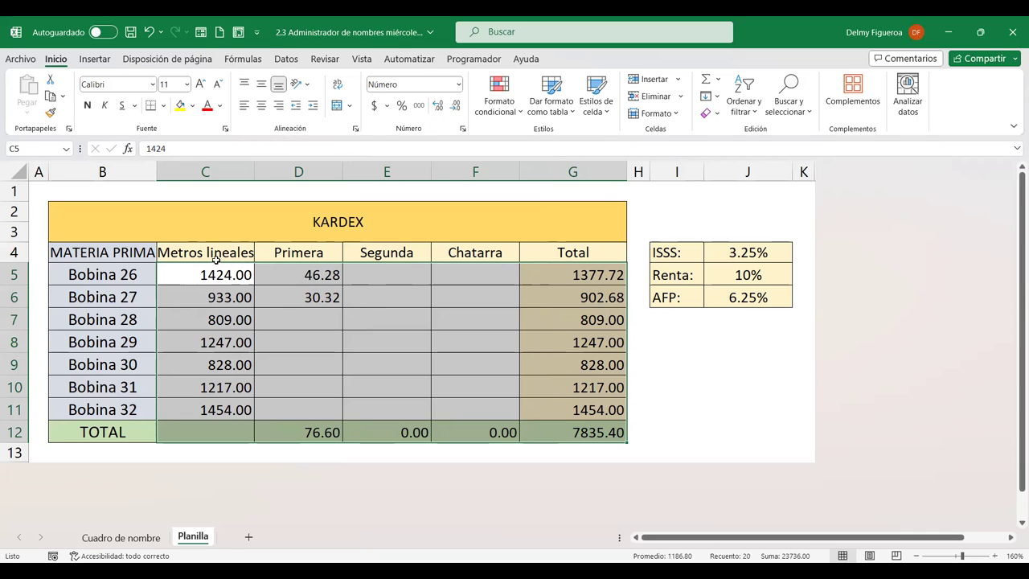
pyautogui.click(219, 274)
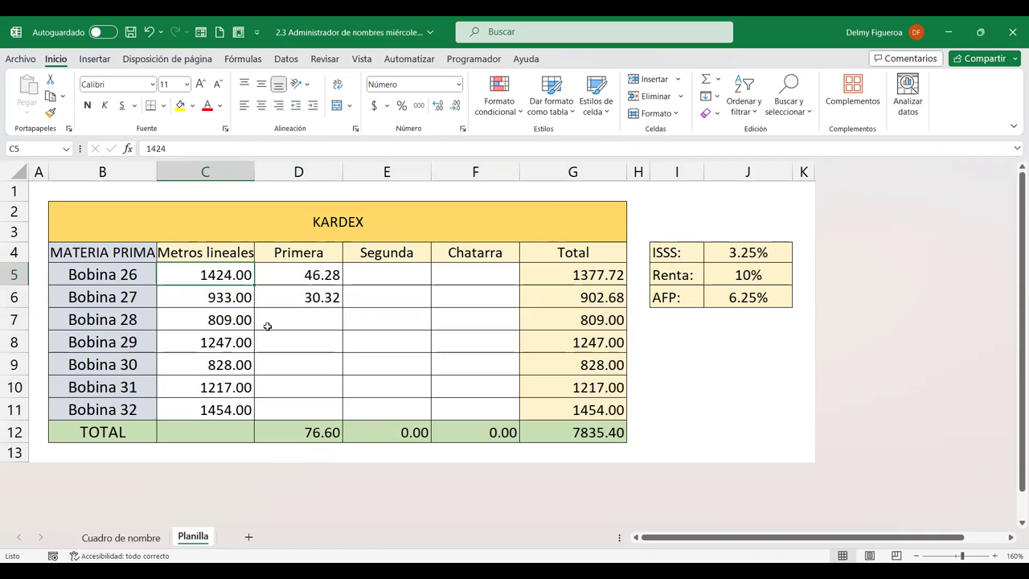
# - Delete the two Primera values in D5:D6
pyautogui.moveTo(314, 274); pyautogui.dragTo(326, 294)
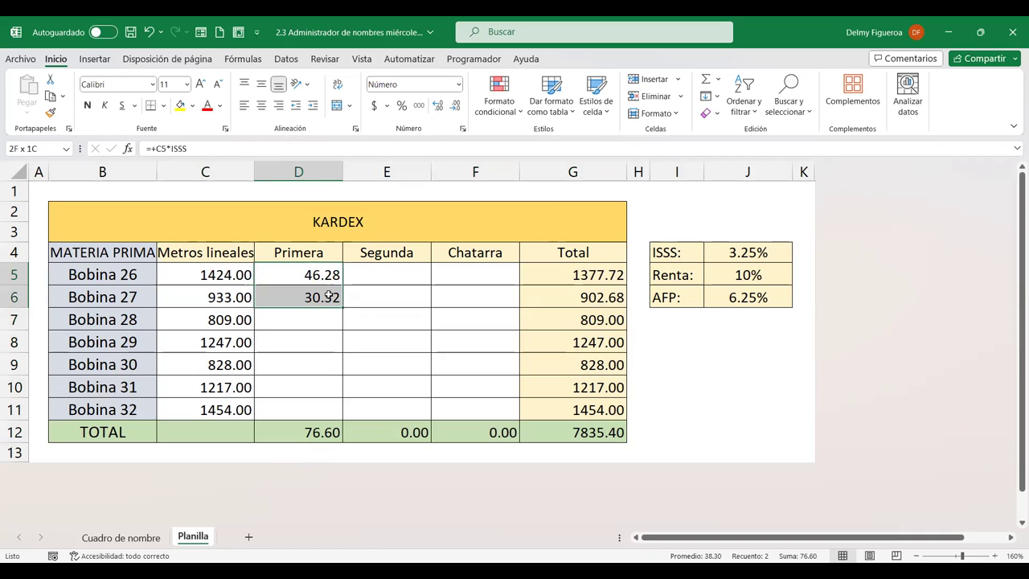
pyautogui.press('Delete')
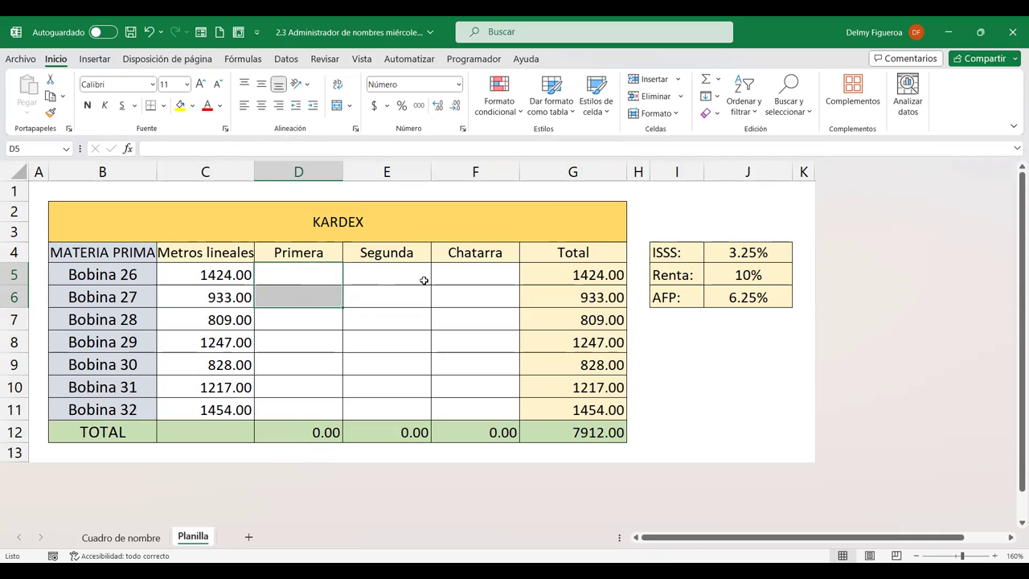
pyautogui.click(494, 270)
pyautogui.click(330, 266)
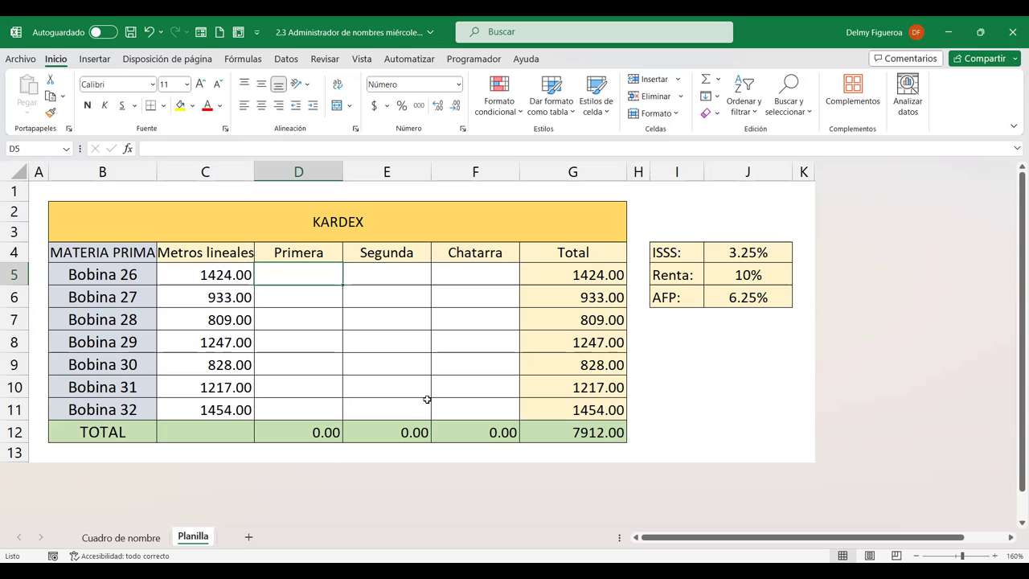
# - Enter trial Primera values: 97% for Bobina 26, 0.1 and 50 below it
pyautogui.write('97')
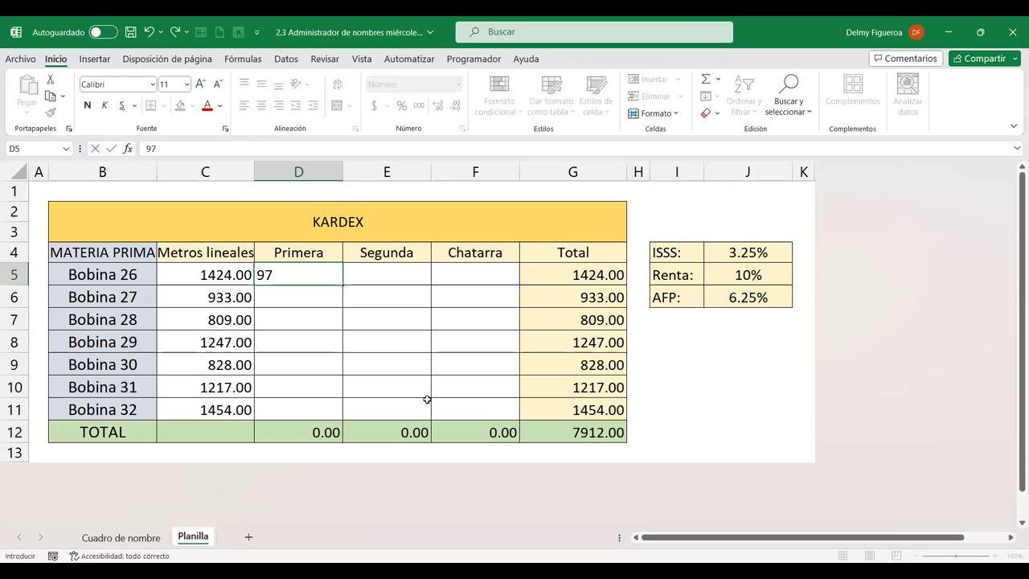
pyautogui.write('%')
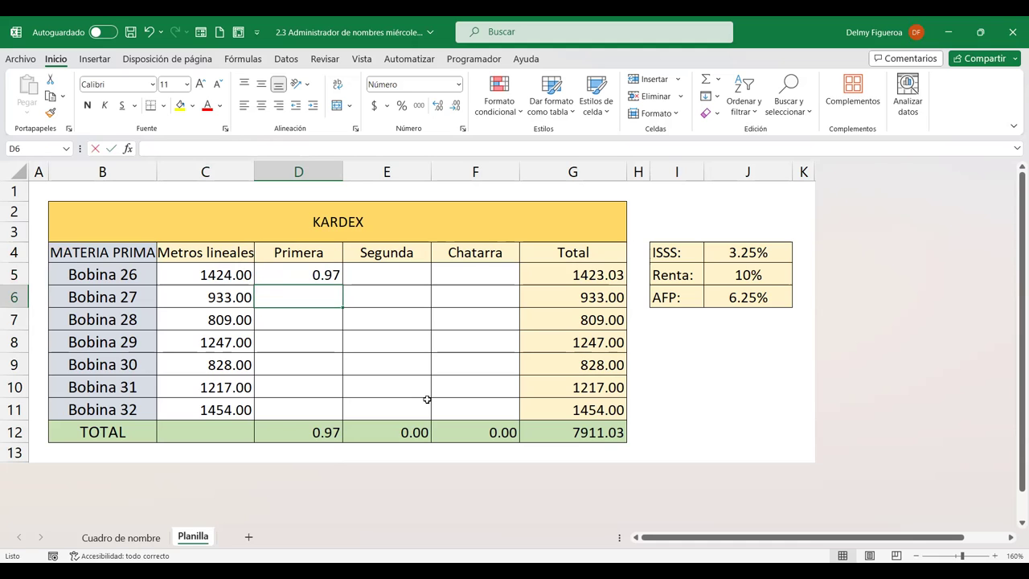
pyautogui.write('0.1')
pyautogui.press('Return')
pyautogui.write('50')
pyautogui.press('Tab')
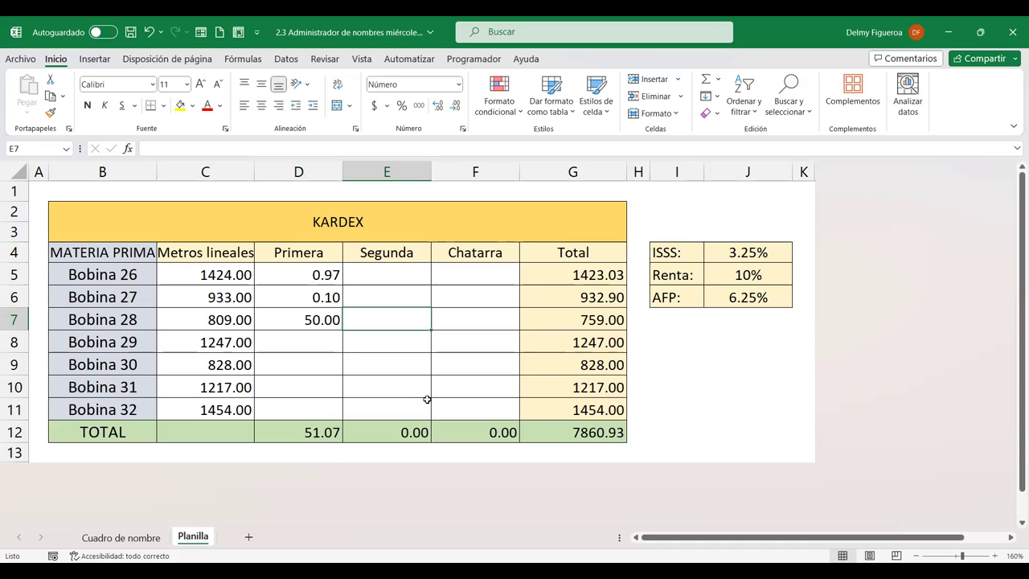
# - Try 0.1 as Bobina 26's Segunda value
pyautogui.press('Left')
pyautogui.press('Up')
pyautogui.press('Up')
pyautogui.press('Up')
pyautogui.press('Right')
pyautogui.press('Down')
pyautogui.write('.')
pyautogui.hotkey('ctrl', 'Return')
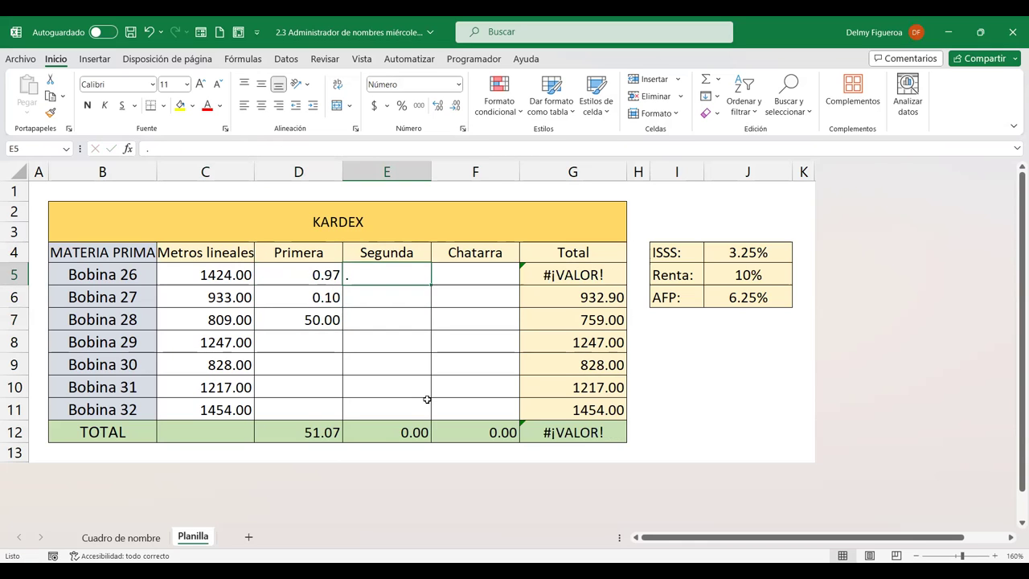
pyautogui.write('.1')
pyautogui.press('Tab')
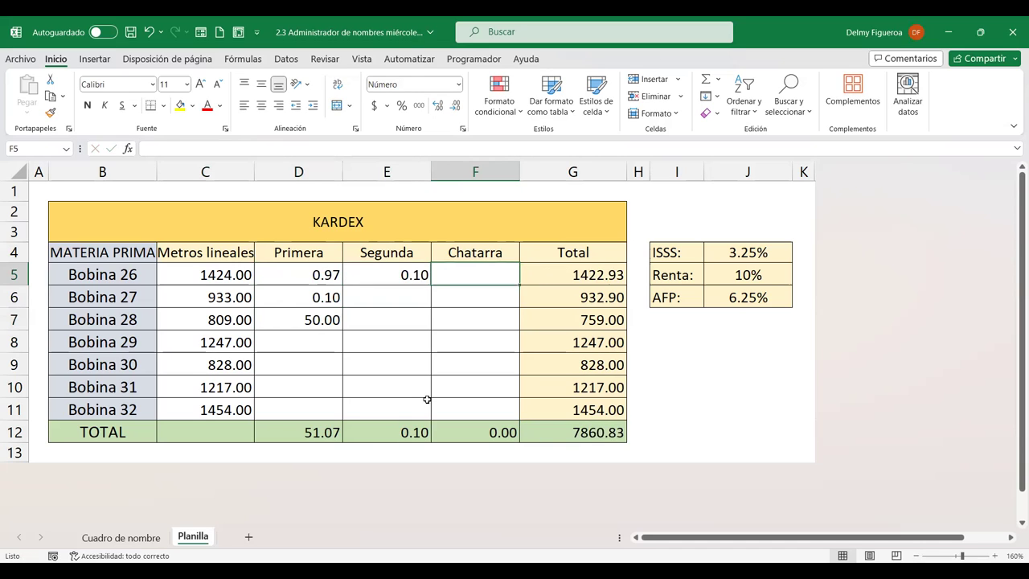
# - Clear the Primera values for Bobina 27 and 28
pyautogui.press('Left')
pyautogui.press('Down')
pyautogui.press('Left')
pyautogui.hotkey('shift', 'Down')
pyautogui.press('Delete')
pyautogui.press('Up')
pyautogui.press('Right')
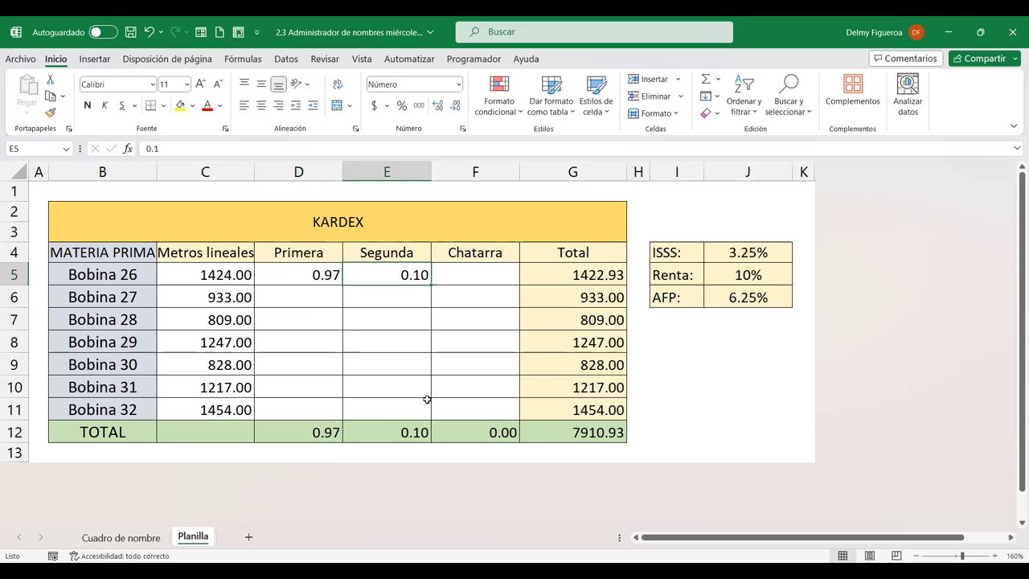
# - Try 50, then 0.5 as Bobina 26's Chatarra value and check its Total
pyautogui.press('Right')
pyautogui.write('50')
pyautogui.press('Tab')
pyautogui.press('Left')
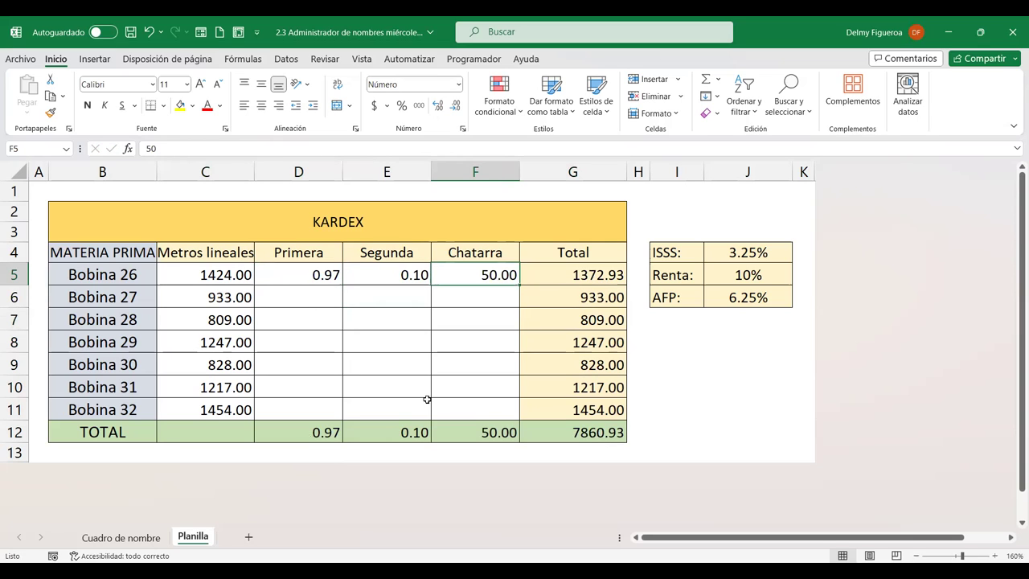
pyautogui.write('0.5')
pyautogui.press('Tab')
pyautogui.press('Left')
pyautogui.press('Tab')
pyautogui.press('Left')
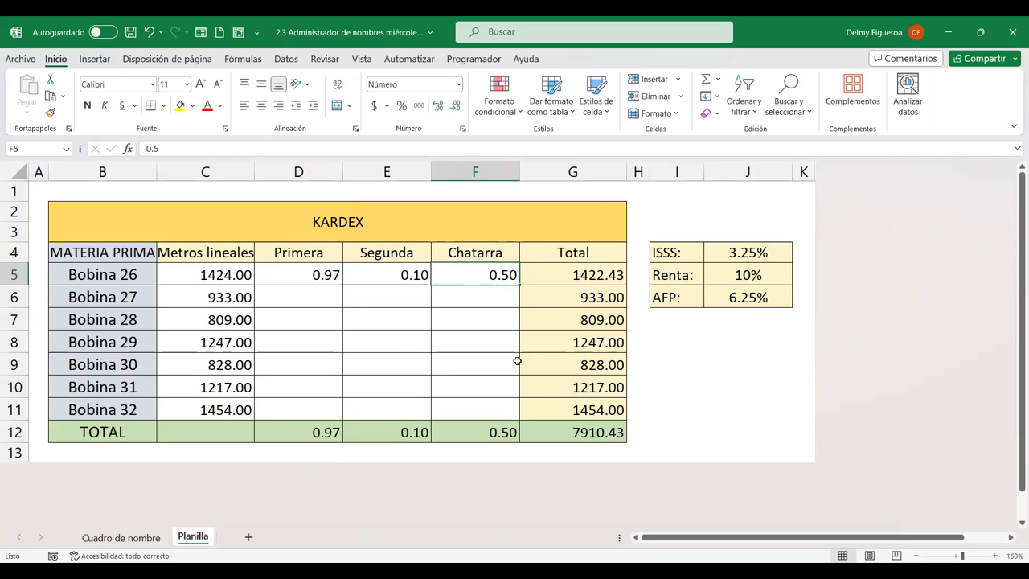
# - Set Bobina 26's Segunda to 3 and Chatarra to 1
pyautogui.click(315, 272)
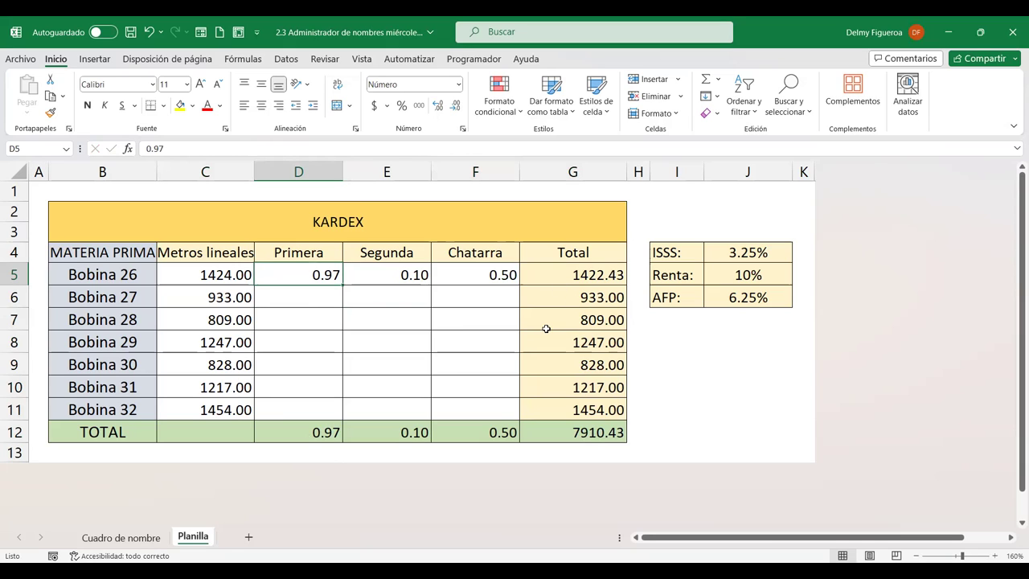
pyautogui.press('Right')
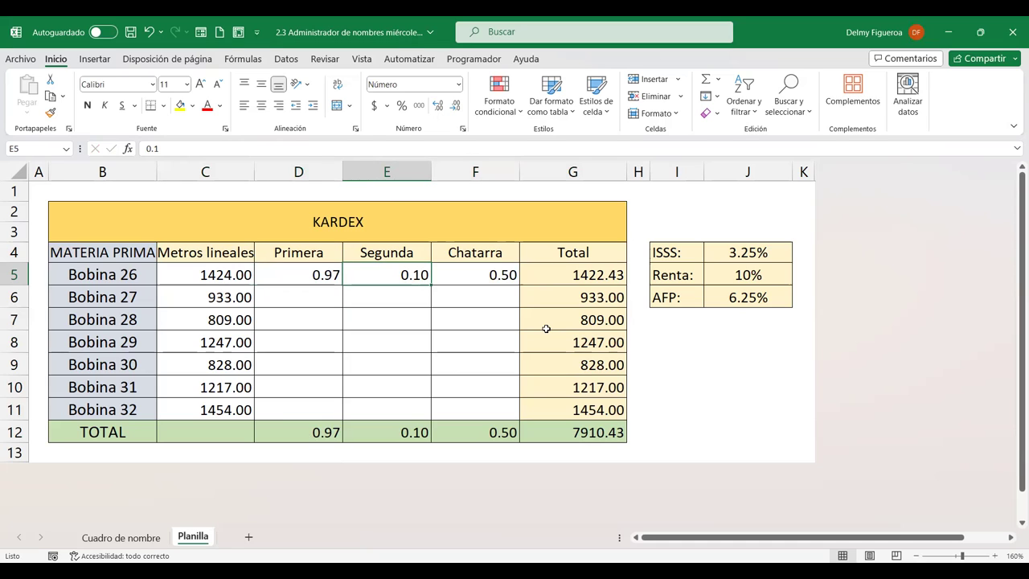
pyautogui.write('3')
pyautogui.press('Right')
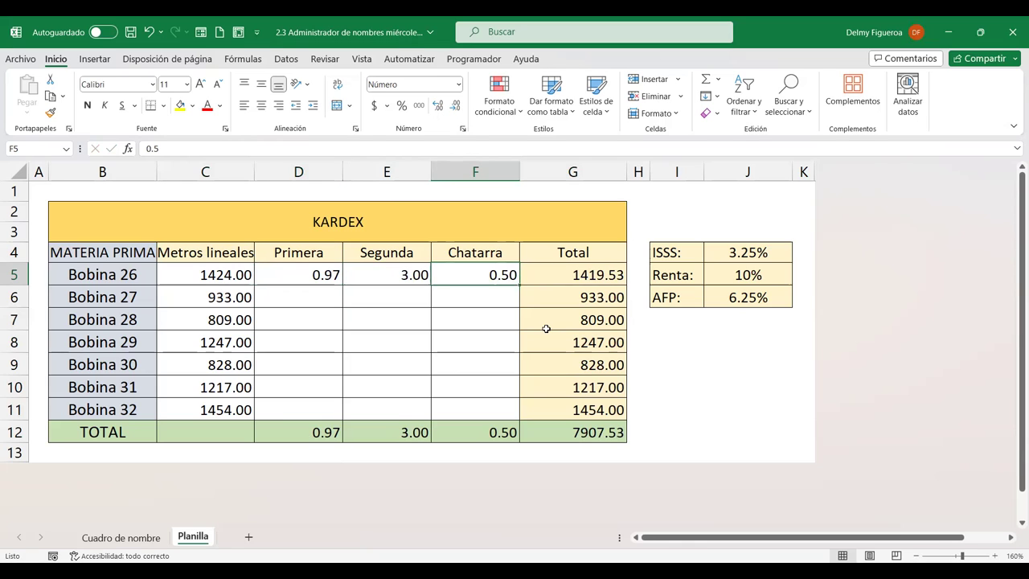
pyautogui.press('Delete')
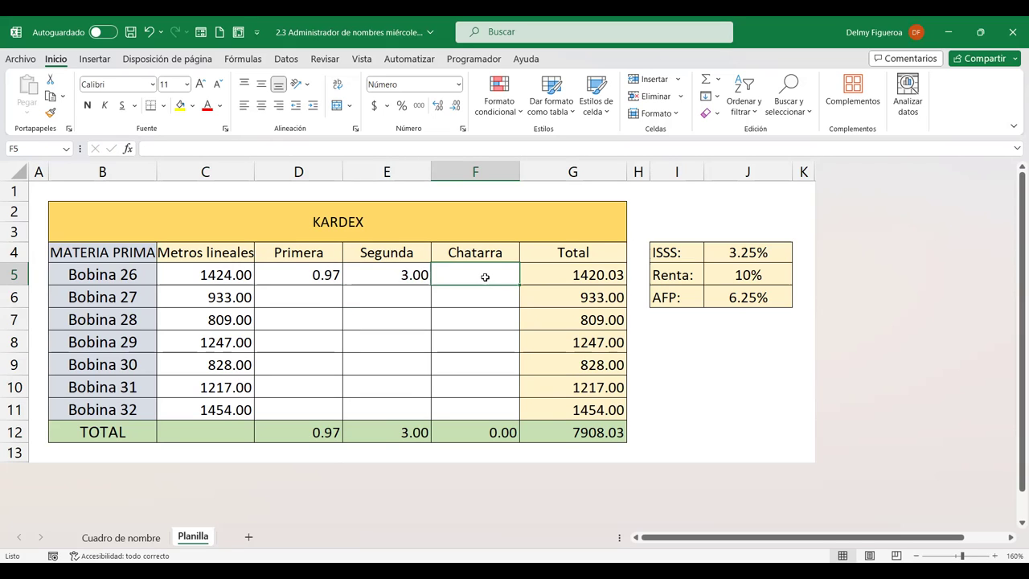
pyautogui.write('1')
pyautogui.hotkey('ctrl', 'Return')
# - Delete the Total formula in G5 for Bobina 26
pyautogui.click(375, 274)
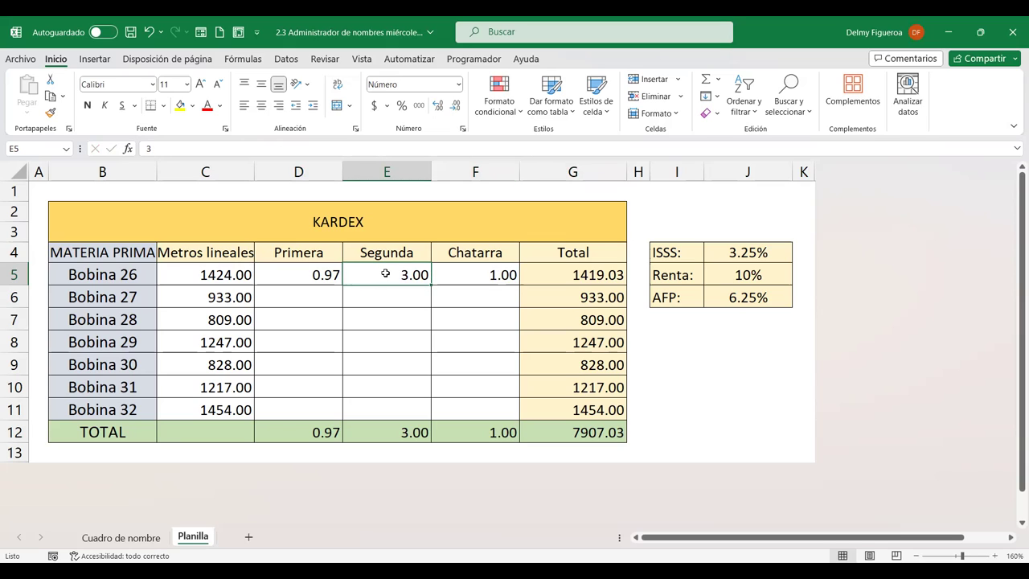
pyautogui.click(577, 271)
pyautogui.press('Delete')
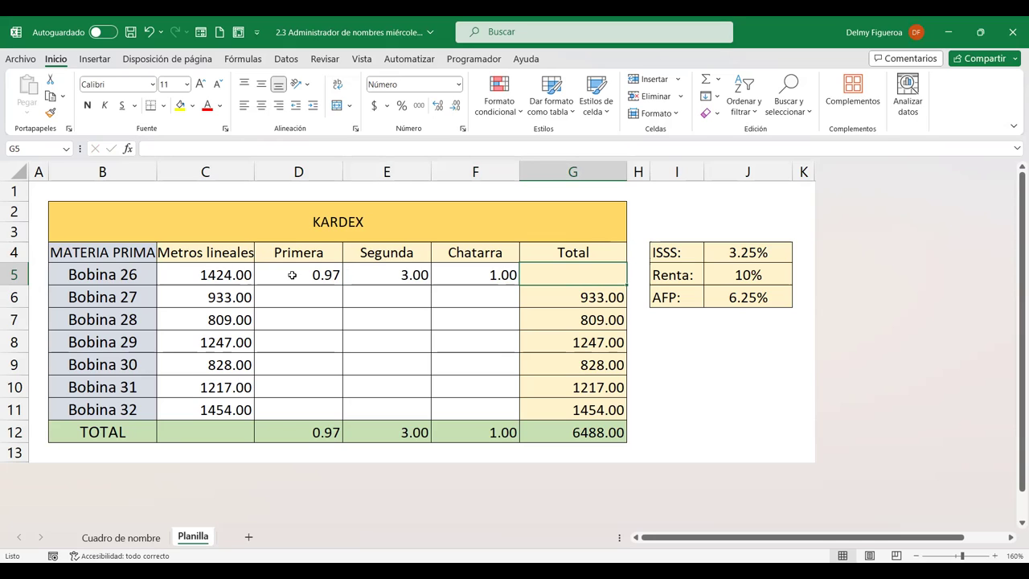
# - Enter .96 in D5, 0.02 in E5 and 0.01 in F5 for Bobina 26
pyautogui.click(328, 274)
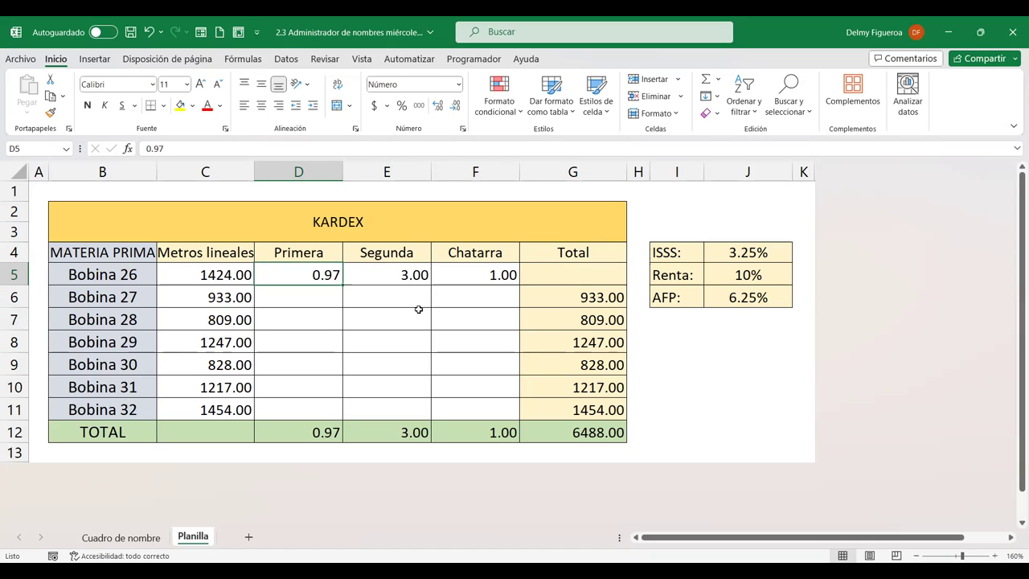
pyautogui.click(552, 276)
pyautogui.click(313, 271)
pyautogui.write('.96')
pyautogui.press('Tab')
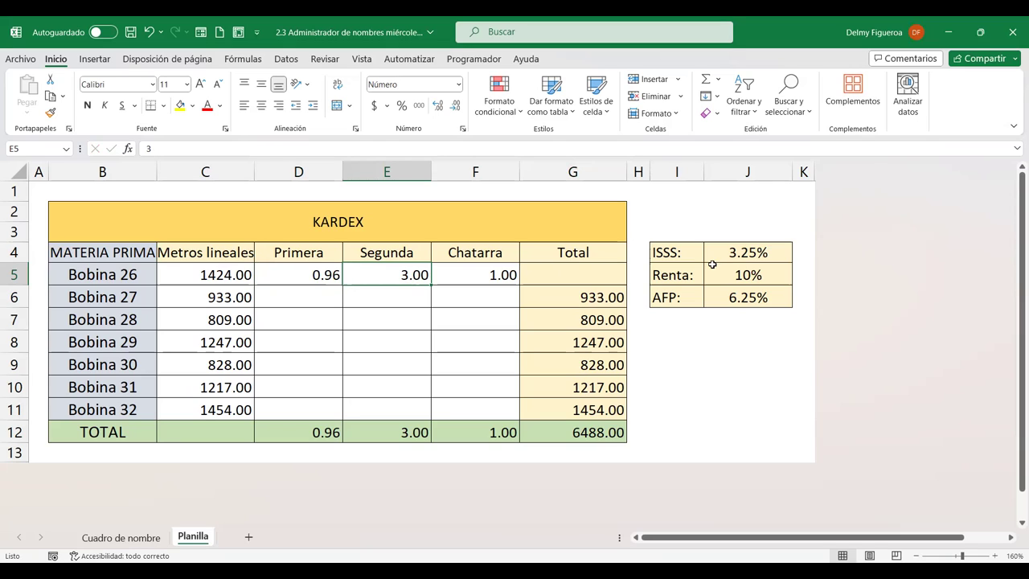
pyautogui.write('0.02')
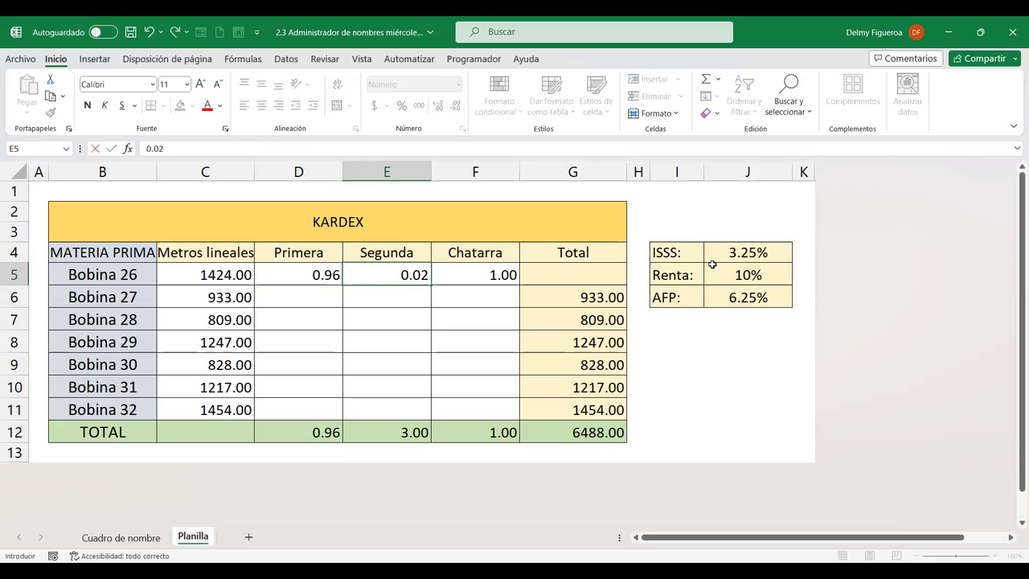
pyautogui.press('Tab')
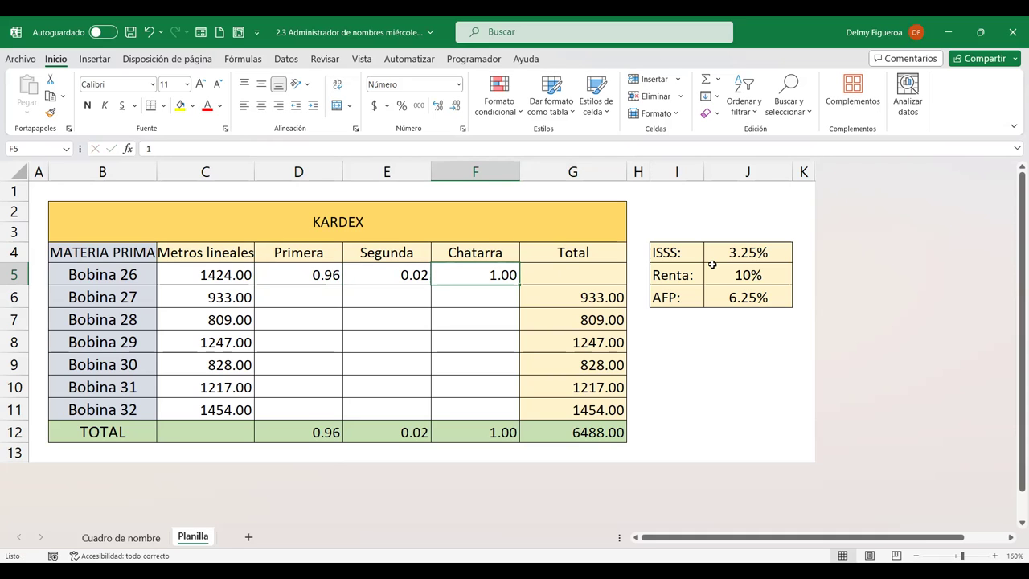
pyautogui.write('0.01')
pyautogui.press('Tab')
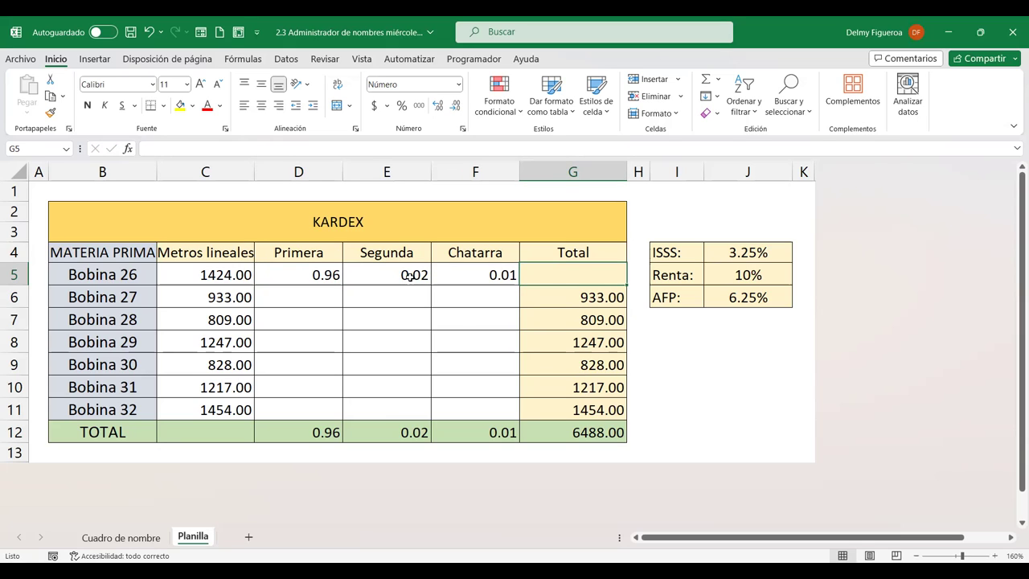
# - Edit E5 so Bobina 26's Segunda reads 0.03 instead of 0.02
pyautogui.click(410, 276)
pyautogui.click(339, 149)
pyautogui.press('BackSpace')
pyautogui.write('3')
pyautogui.press('Return')
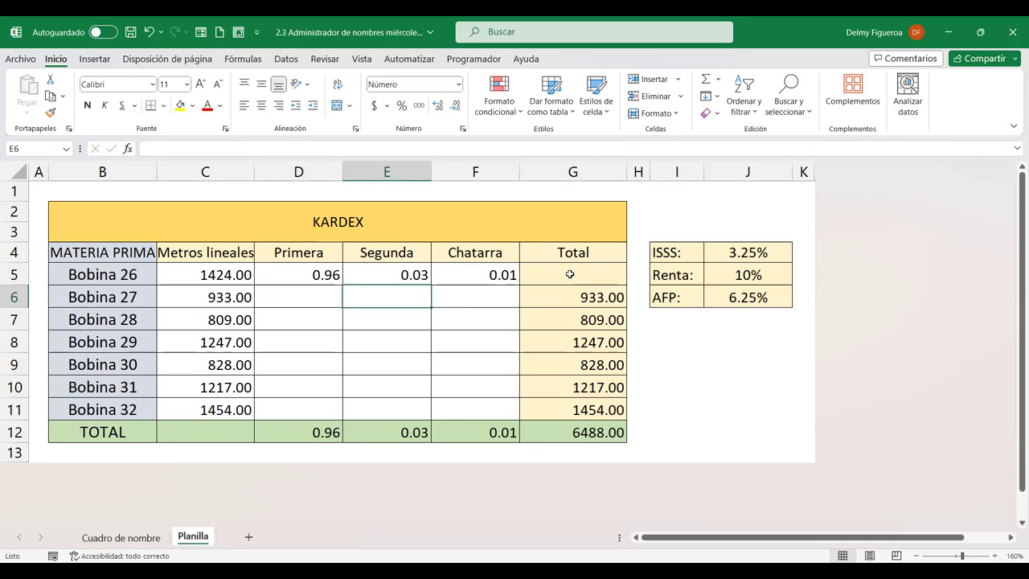
pyautogui.click(569, 274)
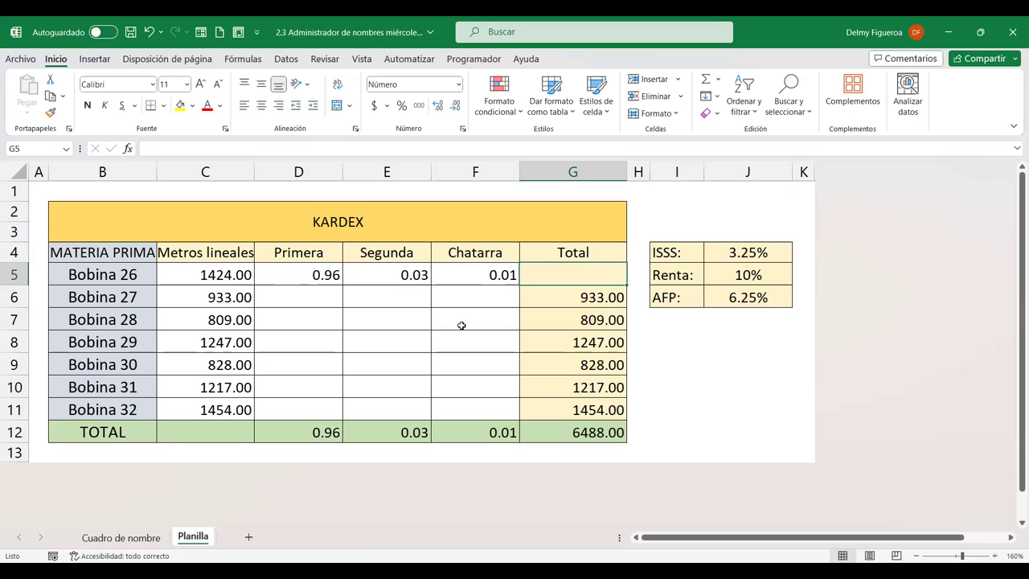
pyautogui.click(267, 266)
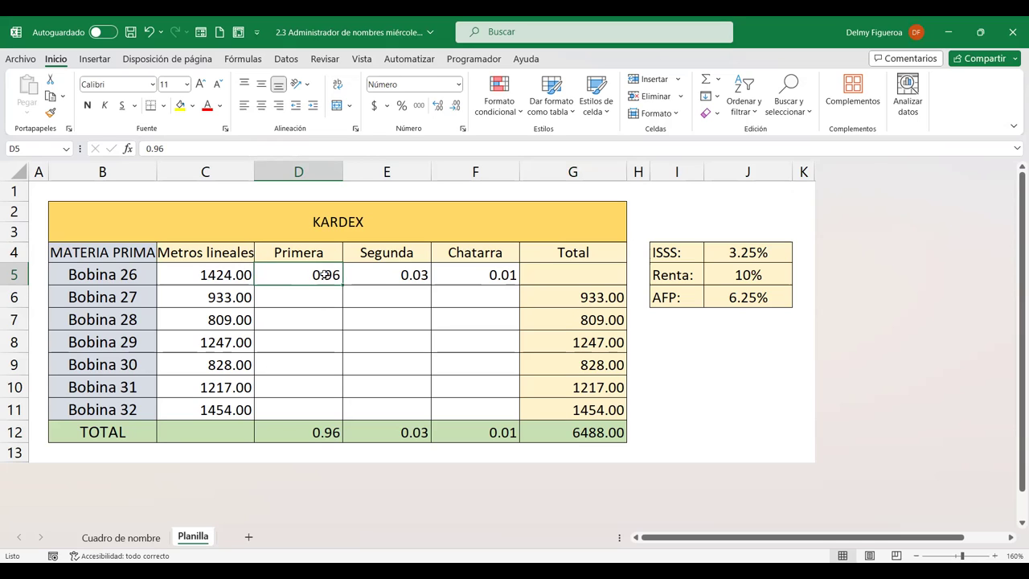
# - Turn Bobina 26's Primera value in D5 into =+C5*0.96, giving 1367.04
pyautogui.doubleClick(323, 275)
pyautogui.press('Home')
pyautogui.write('+')
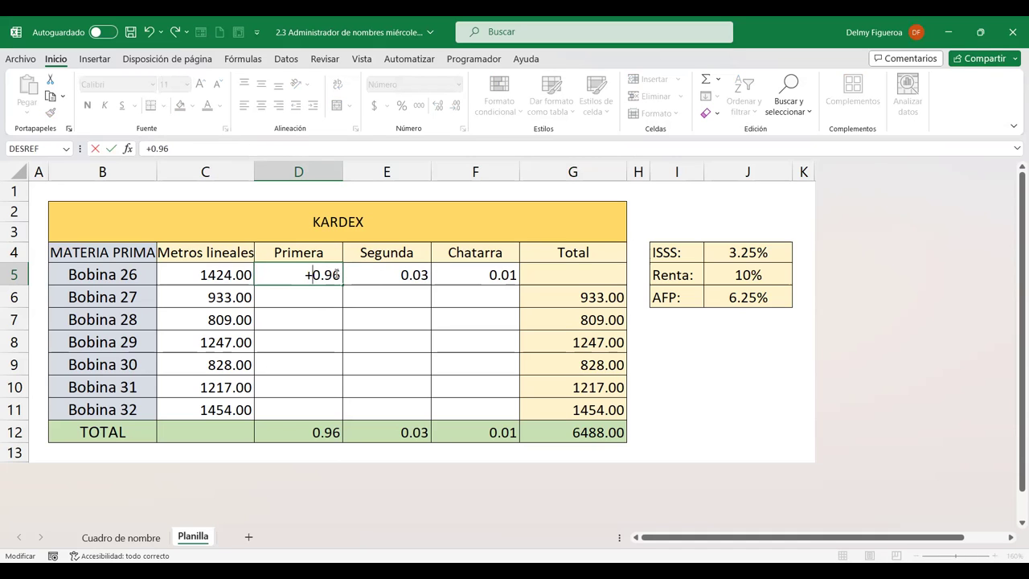
pyautogui.click(230, 275)
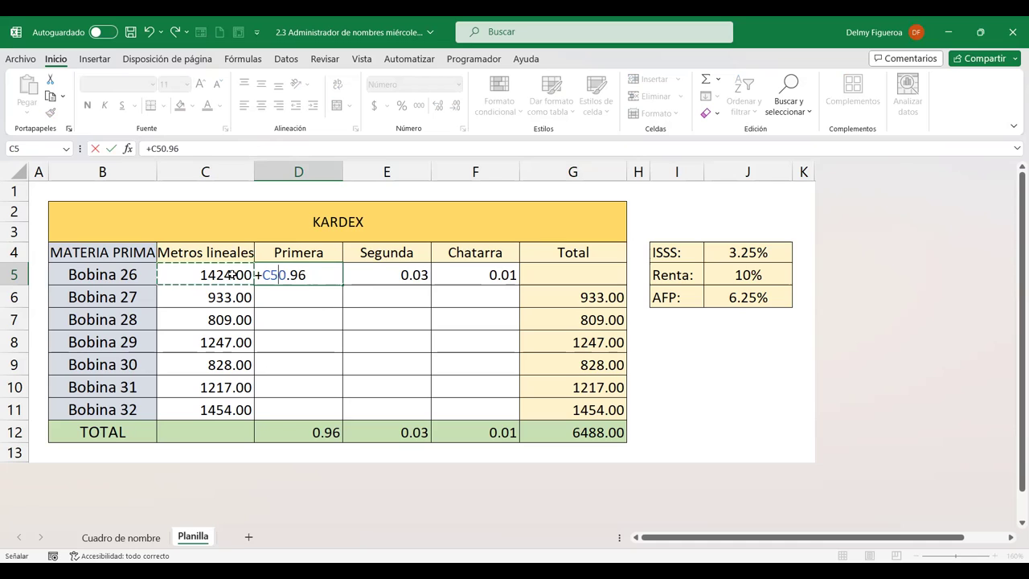
pyautogui.write('*')
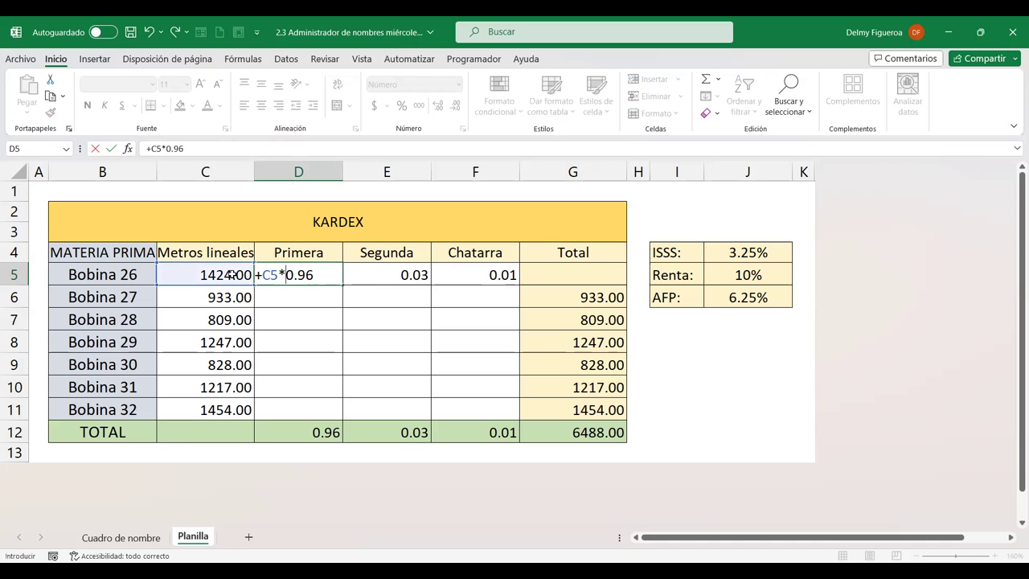
pyautogui.press('Return')
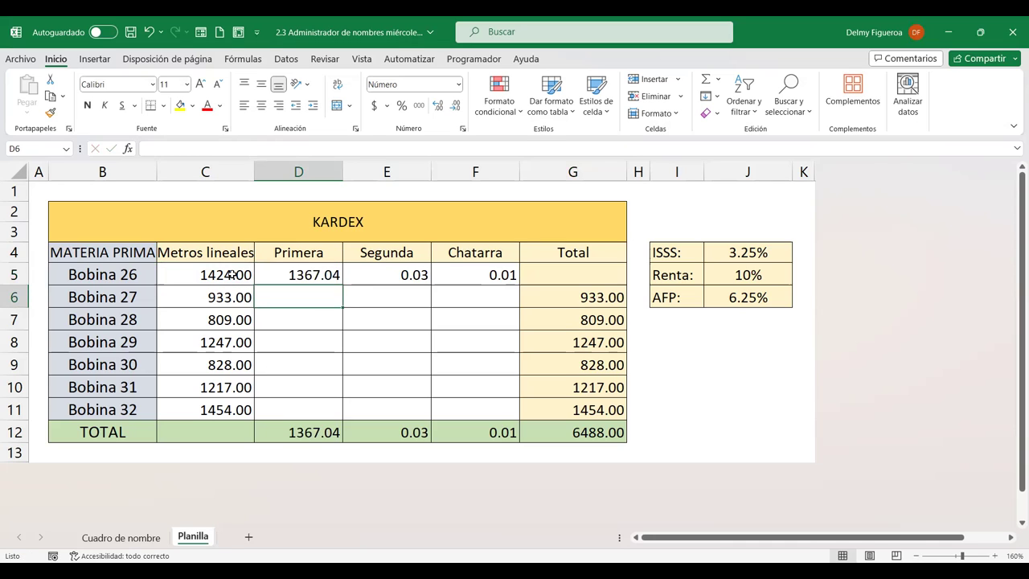
pyautogui.press('Up')
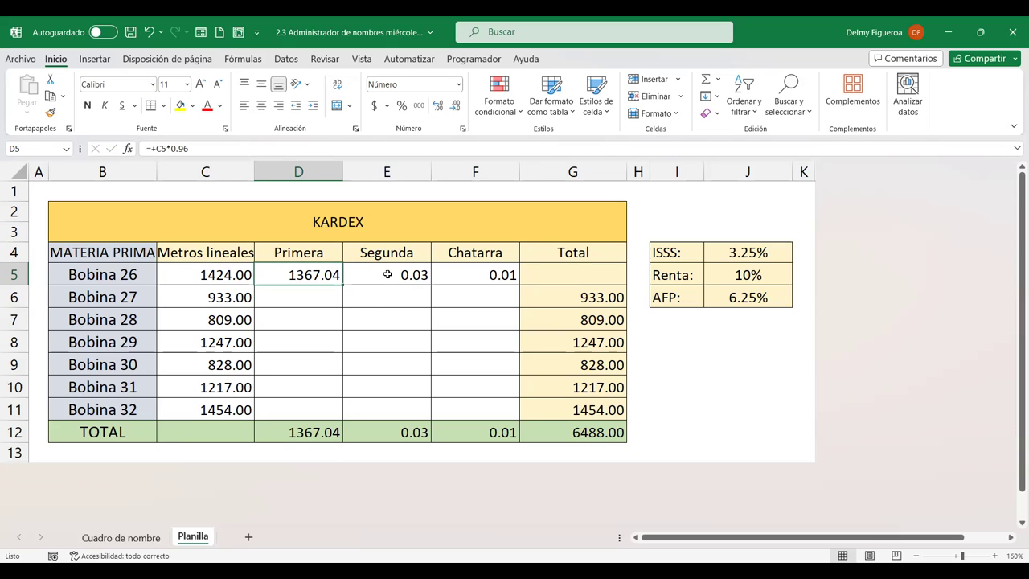
pyautogui.click(321, 299)
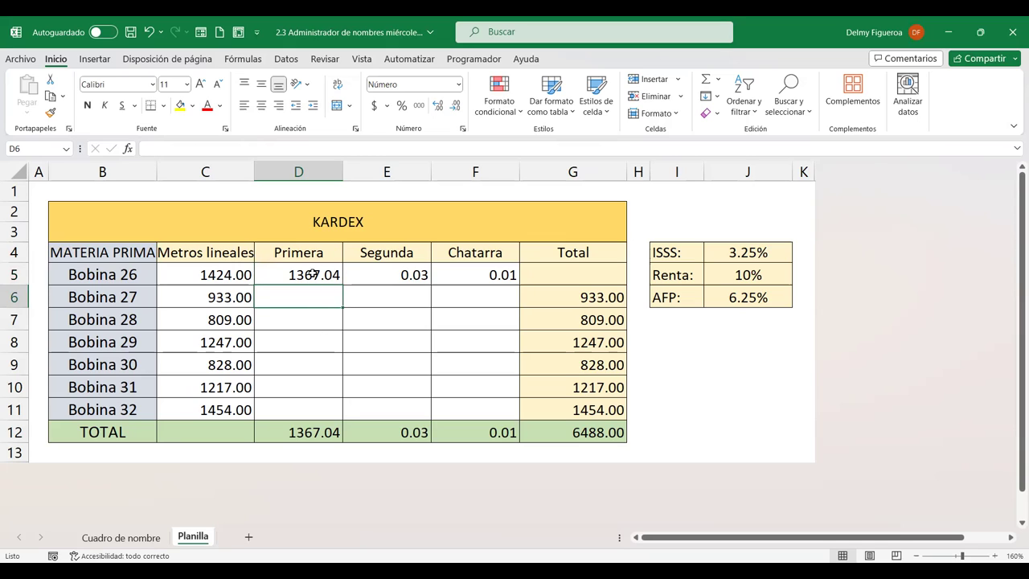
pyautogui.click(313, 274)
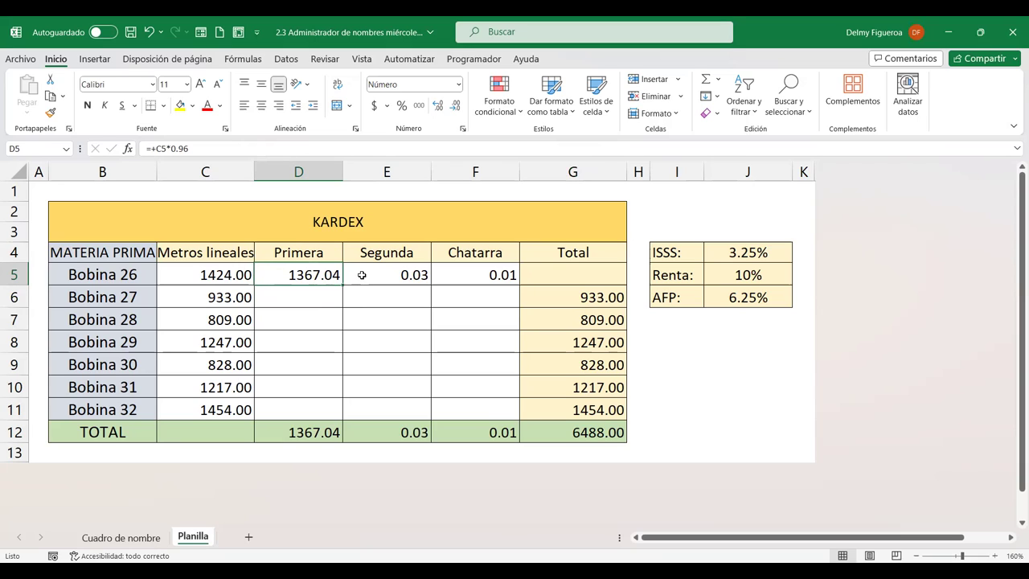
# - Insert a Porcentaje column before Primera and enter 0.96 for Bobina 26
pyautogui.click(321, 168)
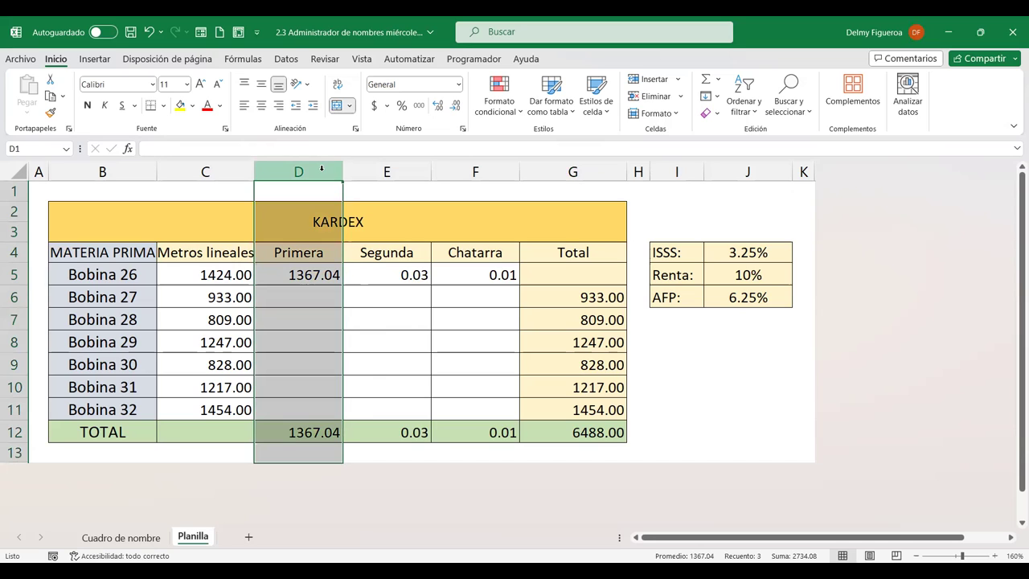
pyautogui.rightClick(323, 172)
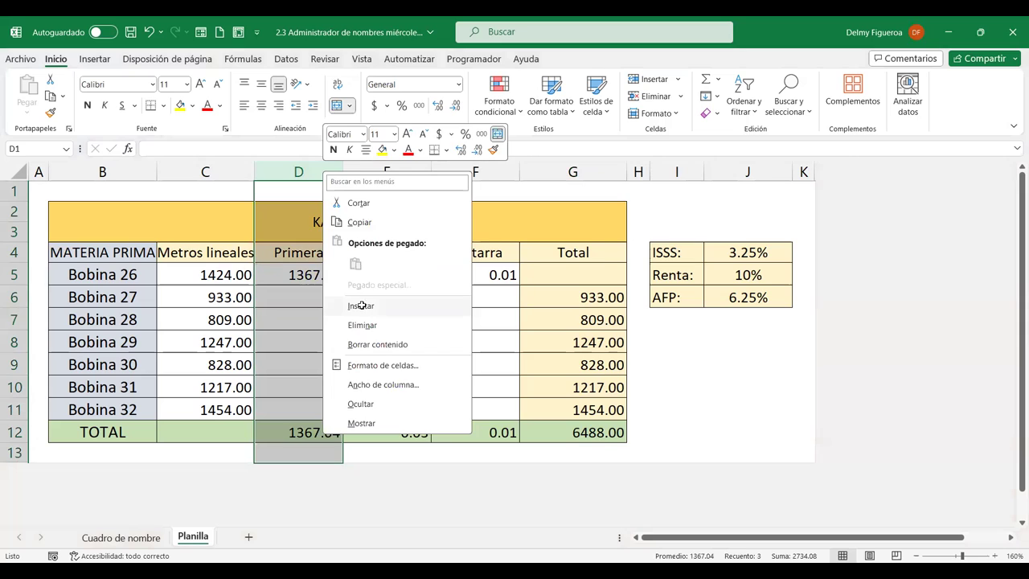
pyautogui.click(361, 306)
pyautogui.click(306, 256)
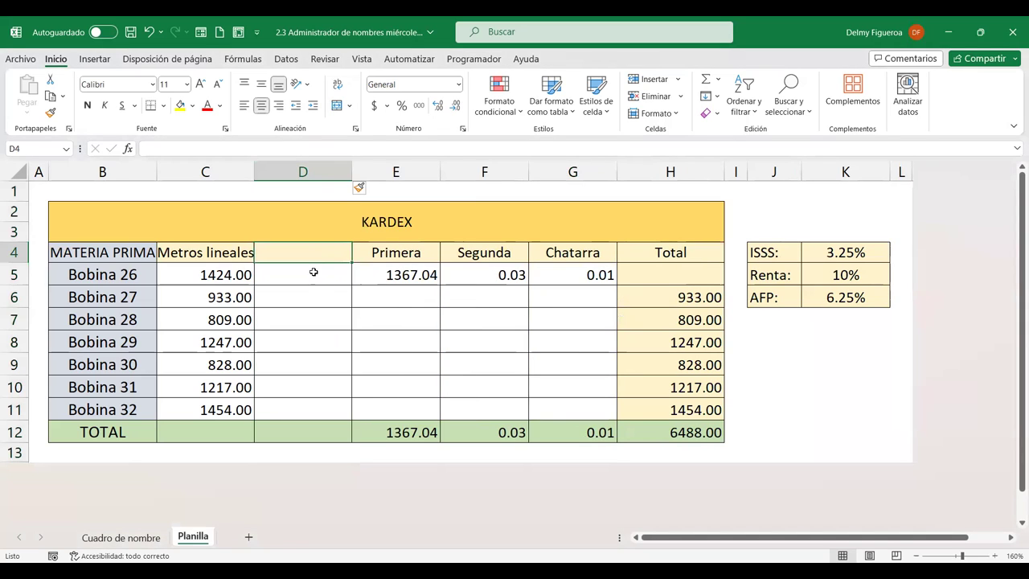
pyautogui.write('Porcentaje')
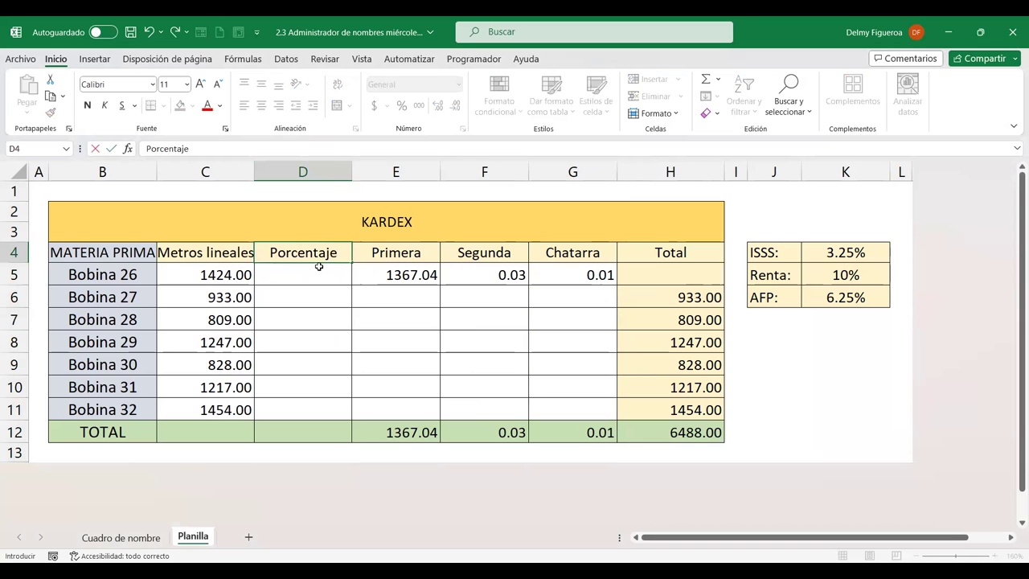
pyautogui.press('Tab')
pyautogui.press('Down')
pyautogui.press('Down')
pyautogui.press('Up')
pyautogui.press('Left')
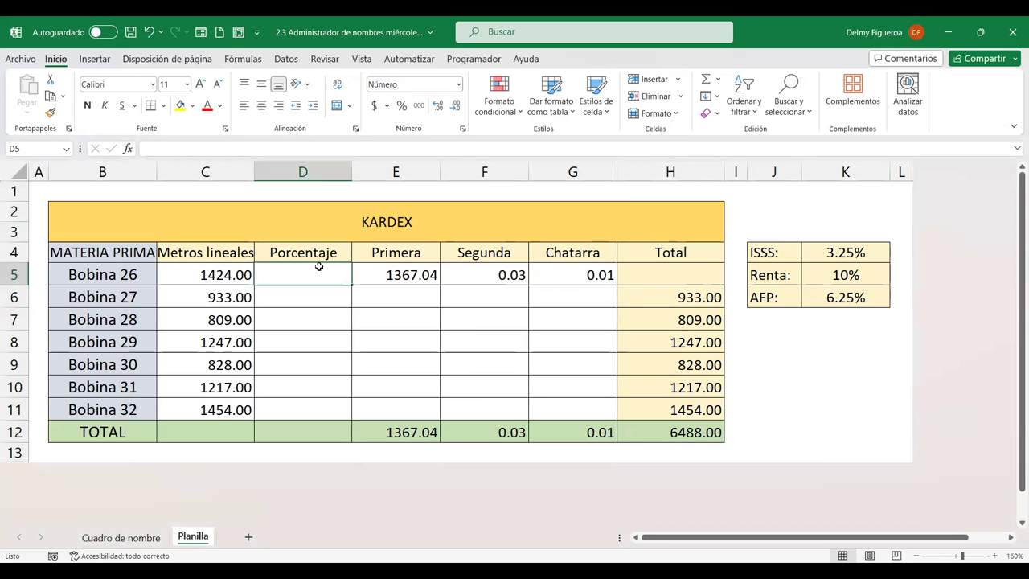
pyautogui.write('.96')
pyautogui.press('Tab')
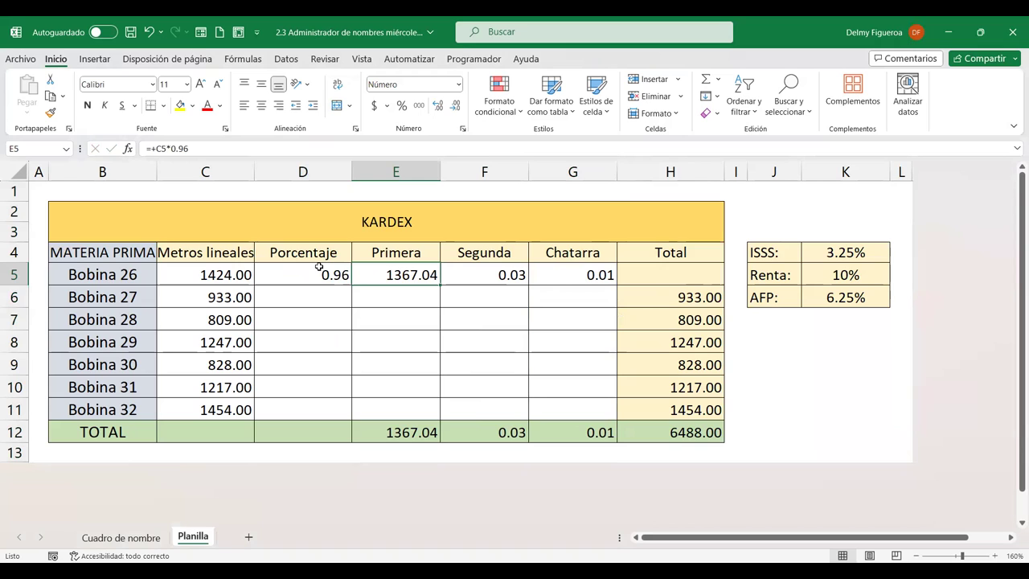
# - Make Bobina 26's Primera =+D5*C5, giving 1367.04
pyautogui.write('+D5*')
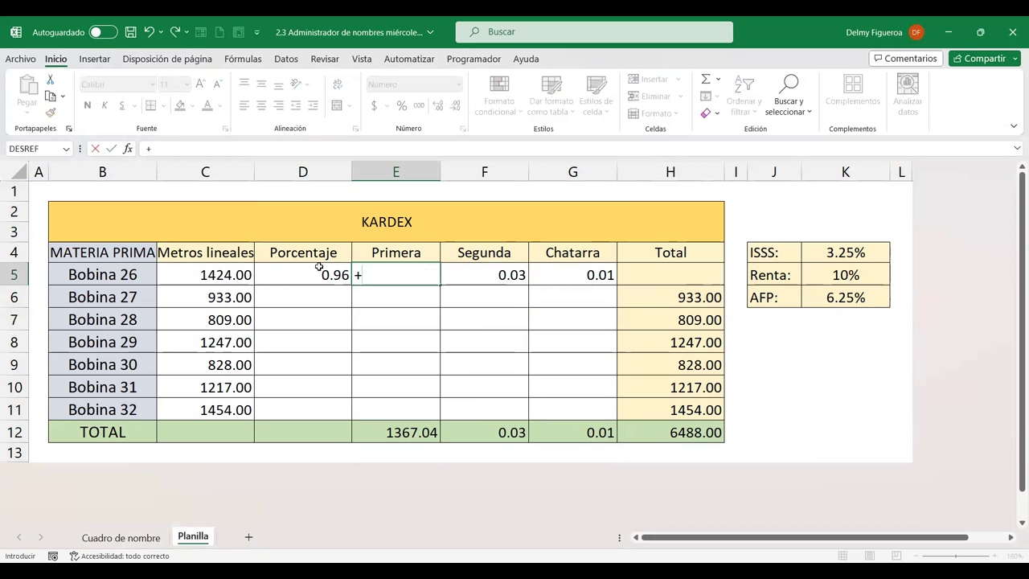
pyautogui.click(319, 267)
pyautogui.write('*')
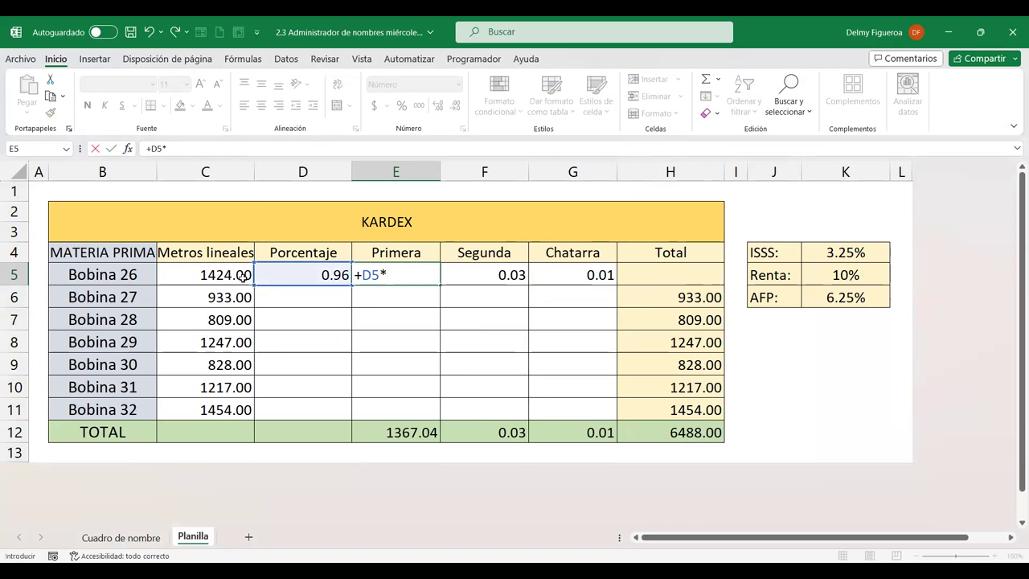
pyautogui.click(229, 272)
pyautogui.press('Return')
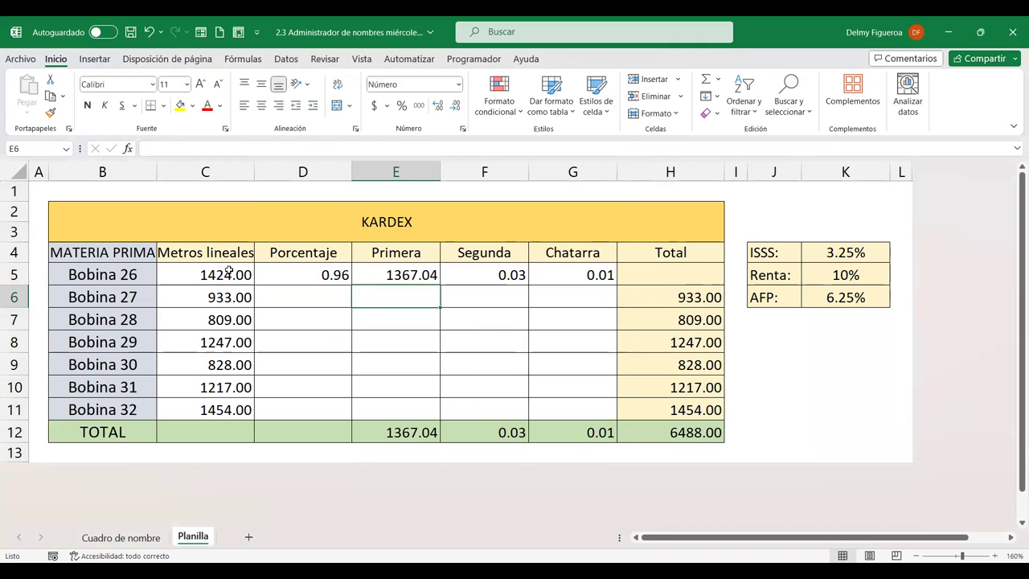
pyautogui.press('Up')
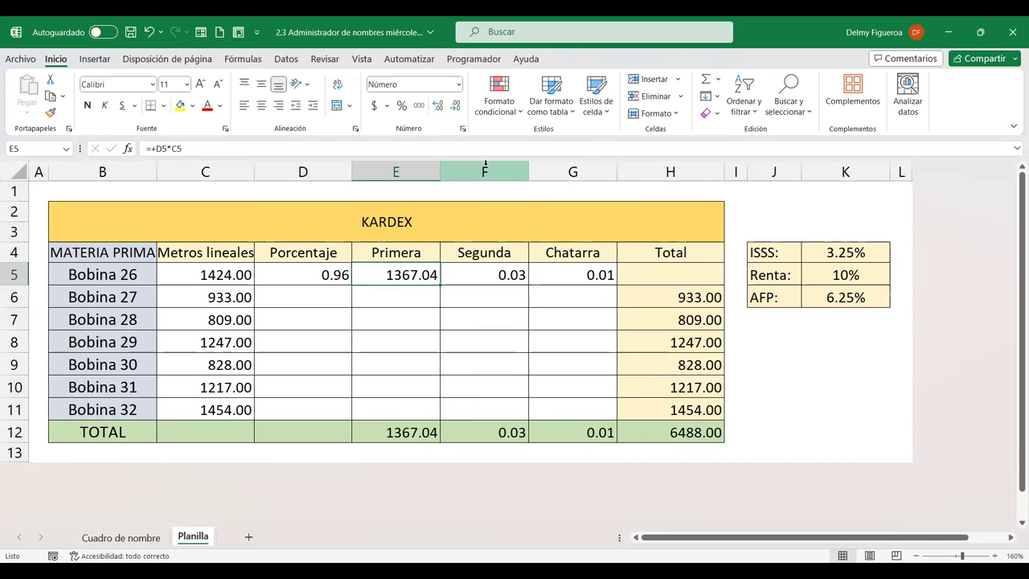
# - Insert a column headed % after Primera and fit the Porcentaje column to its header
pyautogui.click(487, 172)
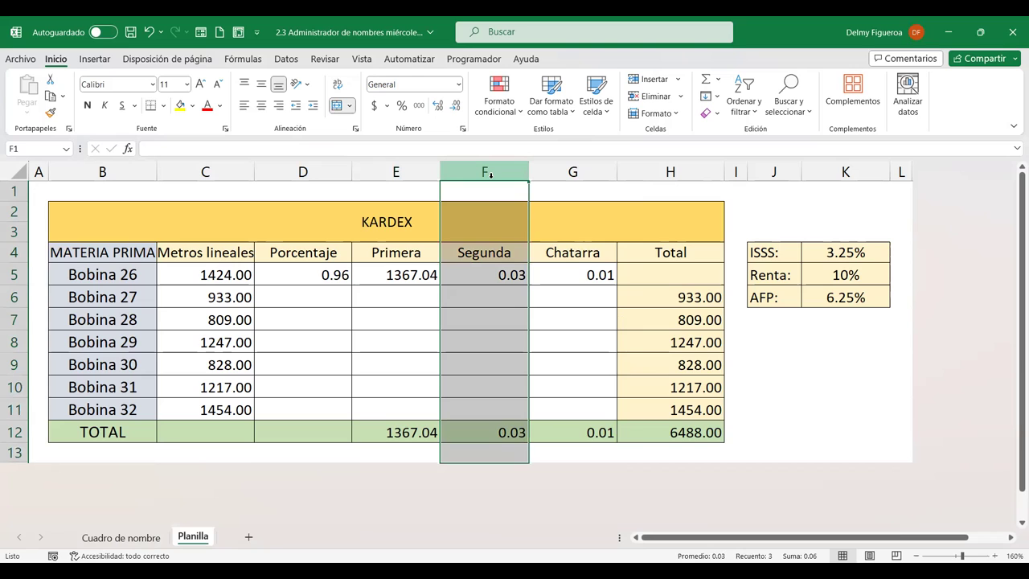
pyautogui.rightClick(490, 173)
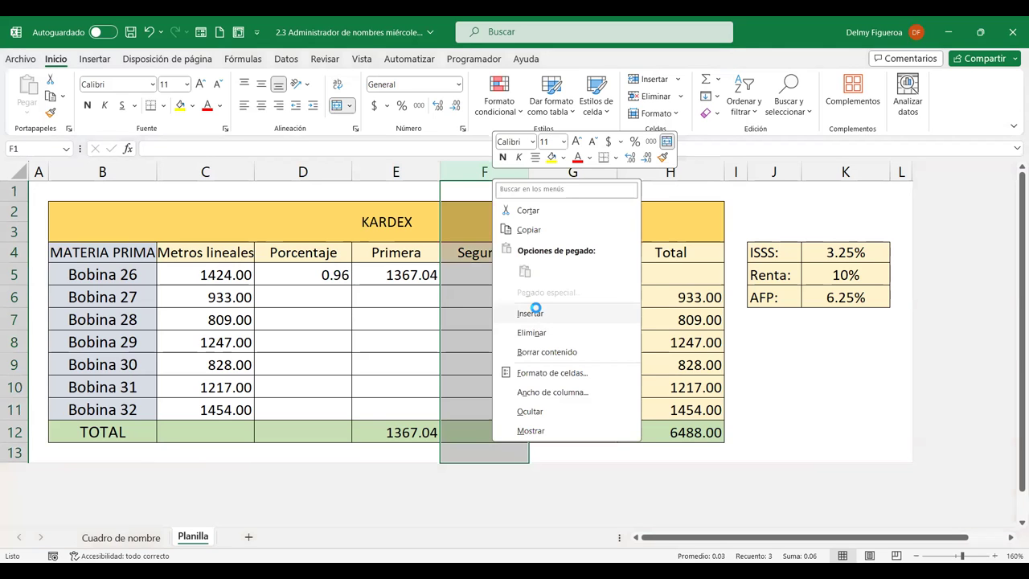
pyautogui.click(530, 312)
pyautogui.click(466, 271)
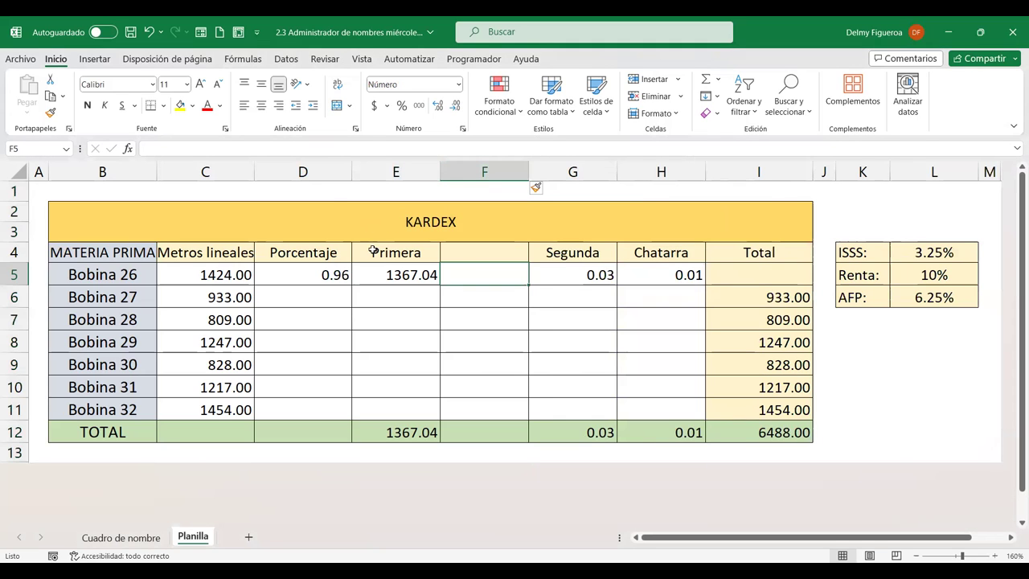
pyautogui.doubleClick(353, 171)
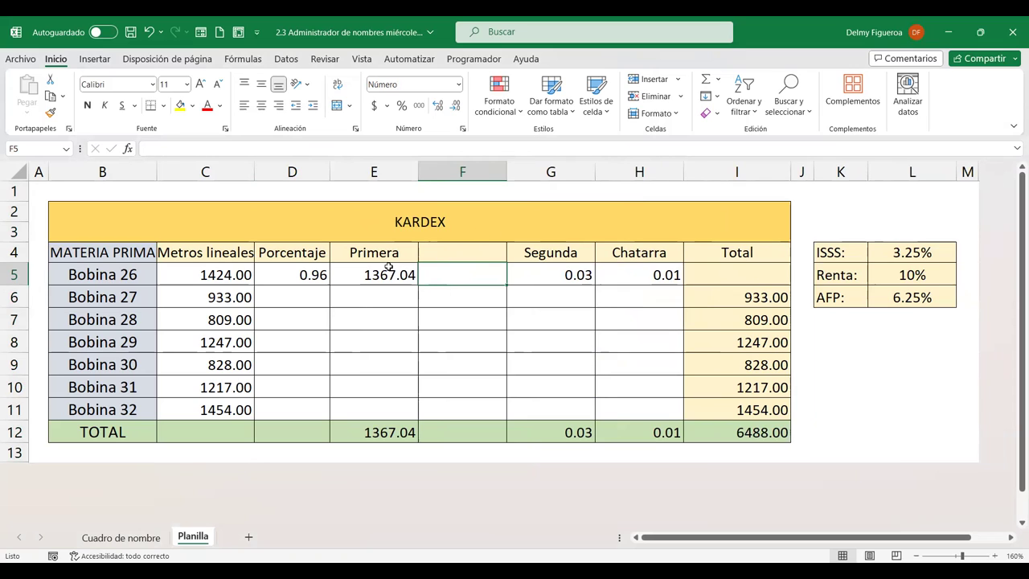
pyautogui.click(313, 252)
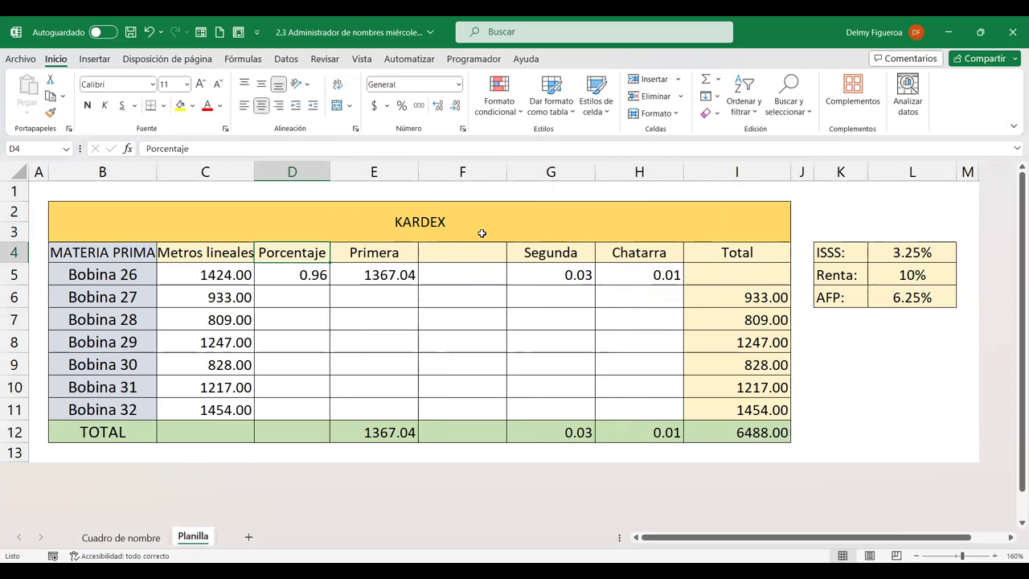
pyautogui.press('Right')
pyautogui.press('Right')
pyautogui.write('%')
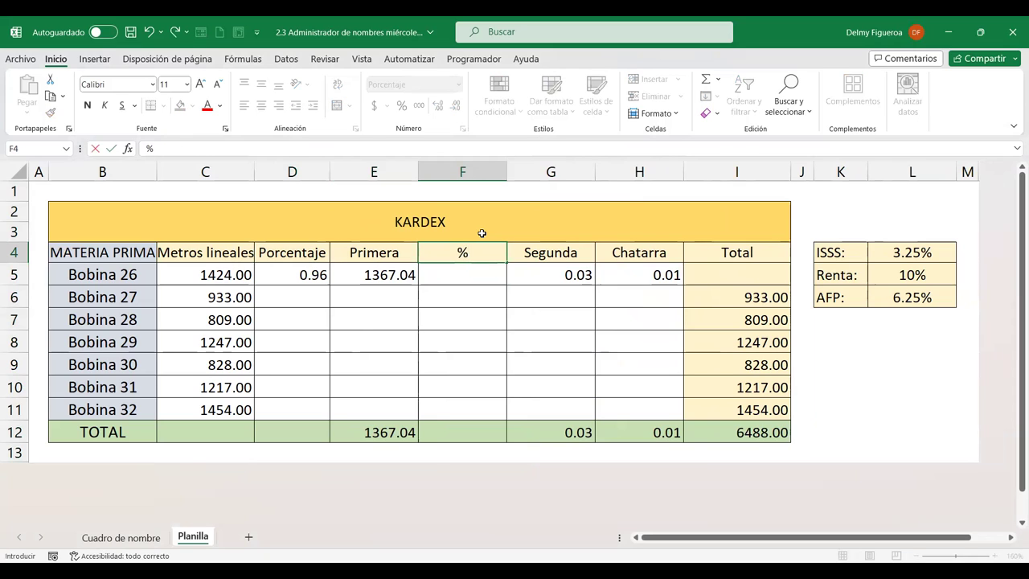
pyautogui.press('Tab')
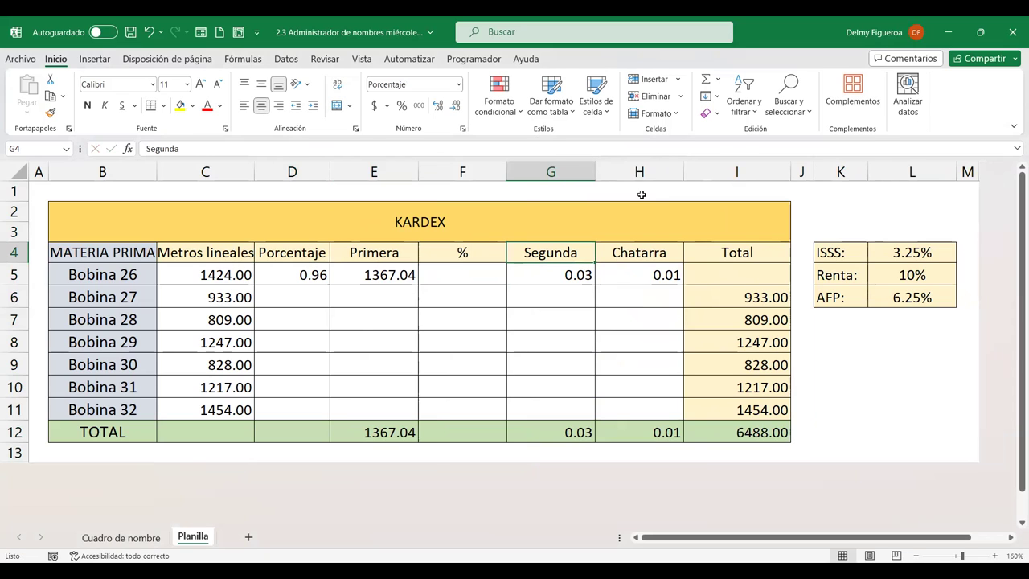
# - Insert another column headed % in H4, just before Chatarra
pyautogui.click(640, 170)
pyautogui.rightClick(640, 169)
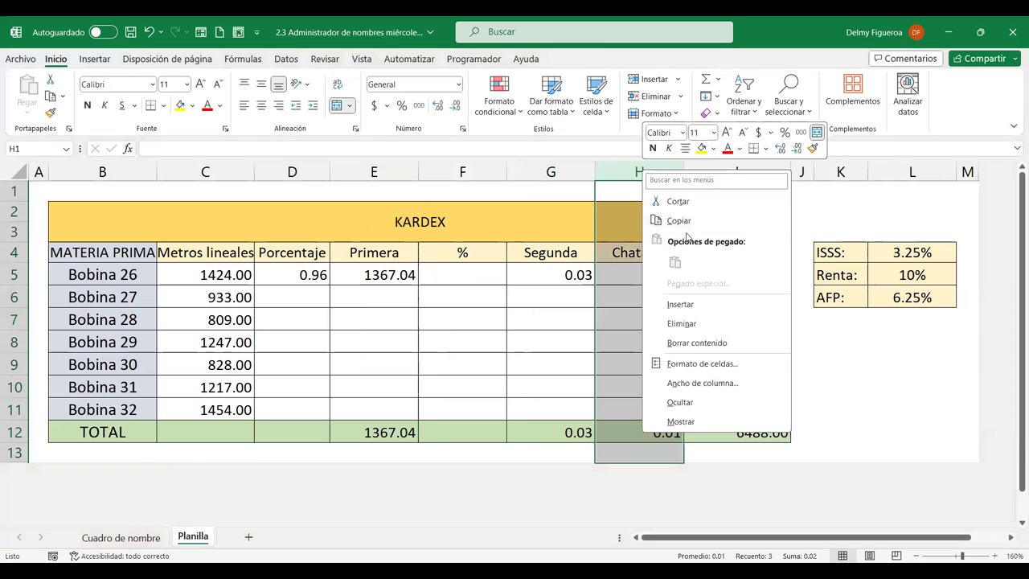
pyautogui.click(689, 306)
pyautogui.click(614, 253)
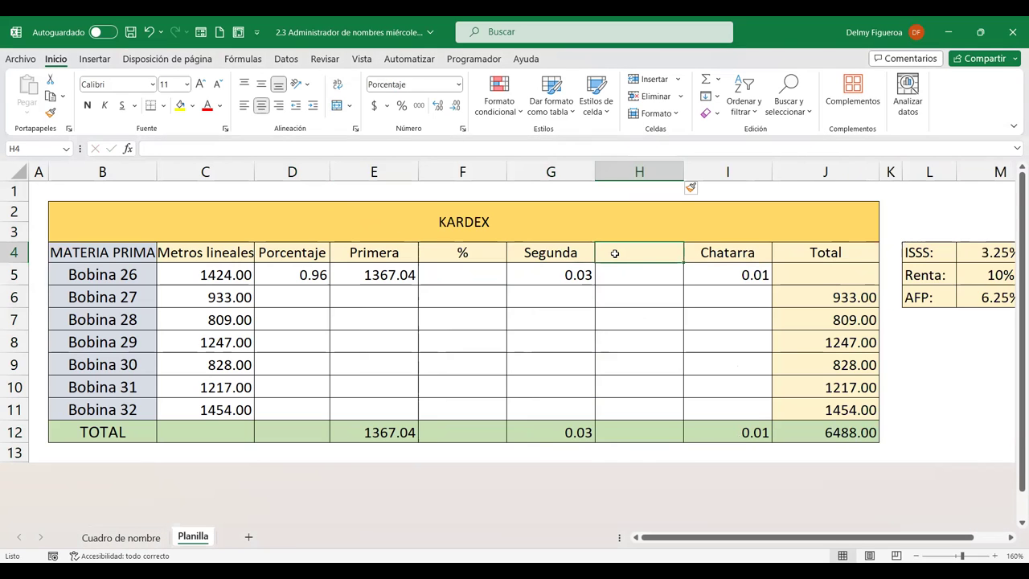
pyautogui.write('%')
pyautogui.press('Left')
pyautogui.press('Left')
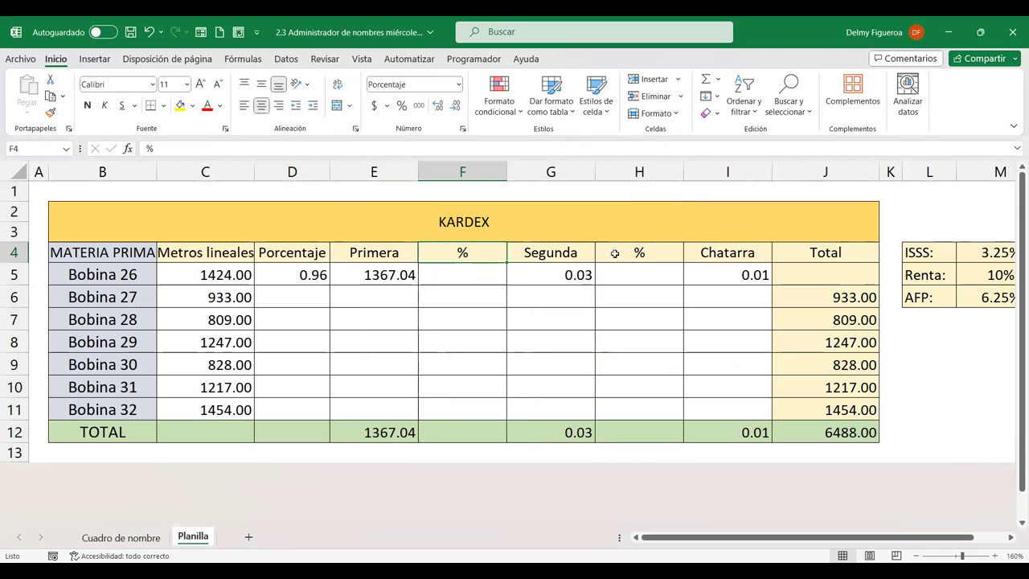
pyautogui.click(474, 267)
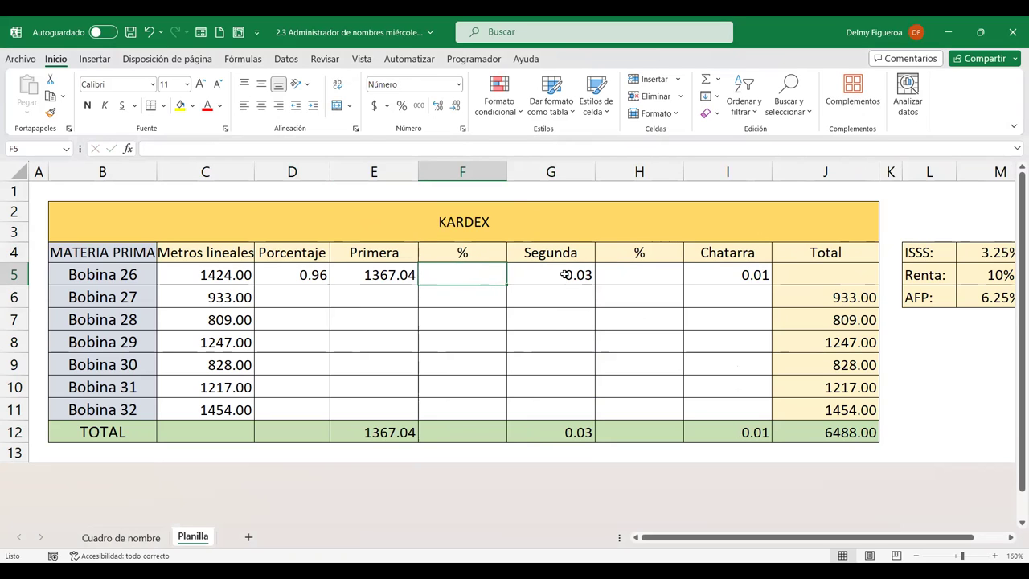
# - Enter 0.03 in F5 and make Segunda =+F5*C5, giving 42.72
pyautogui.write('0.03')
pyautogui.press('Tab')
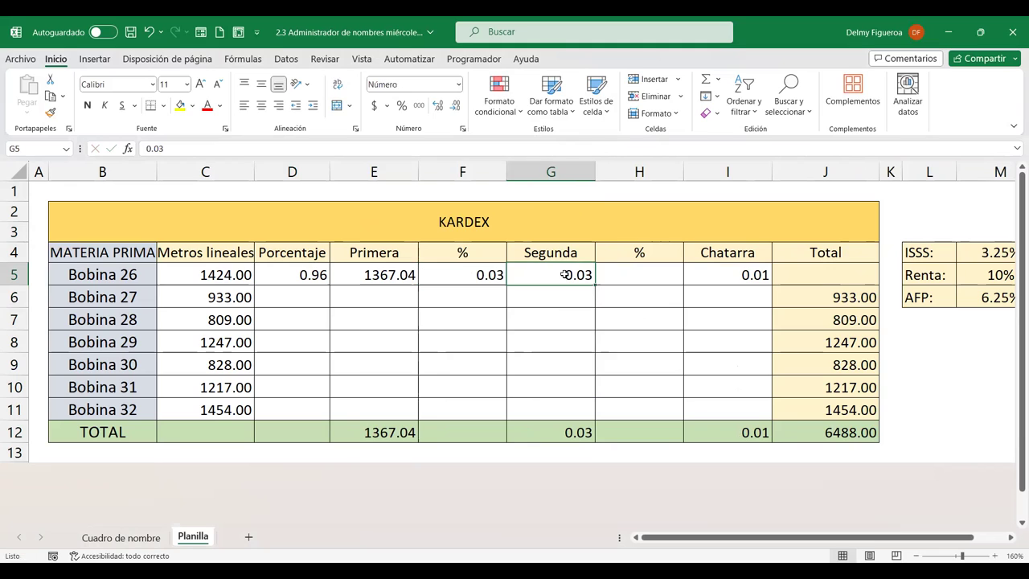
pyautogui.write('+')
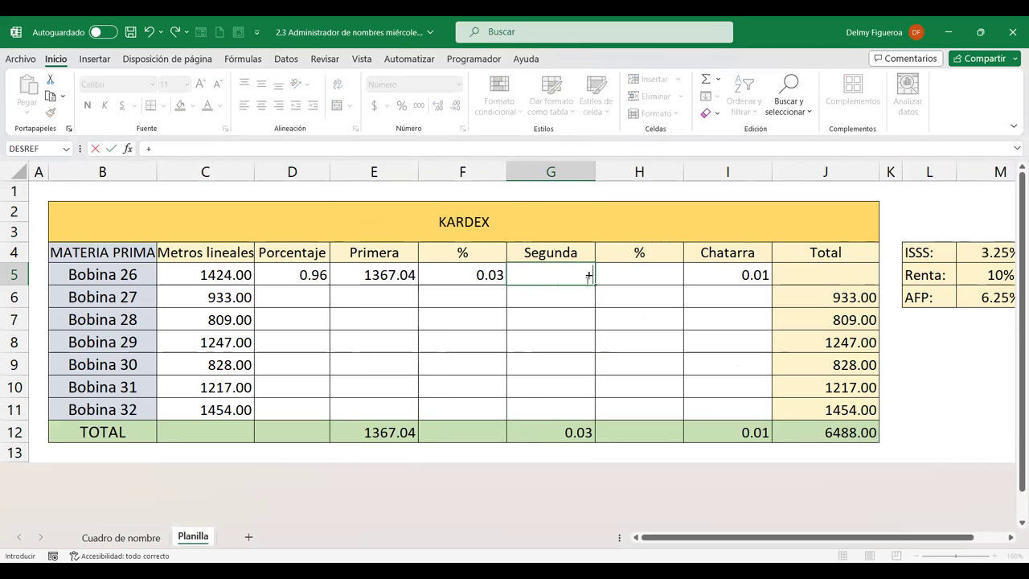
pyautogui.click(473, 275)
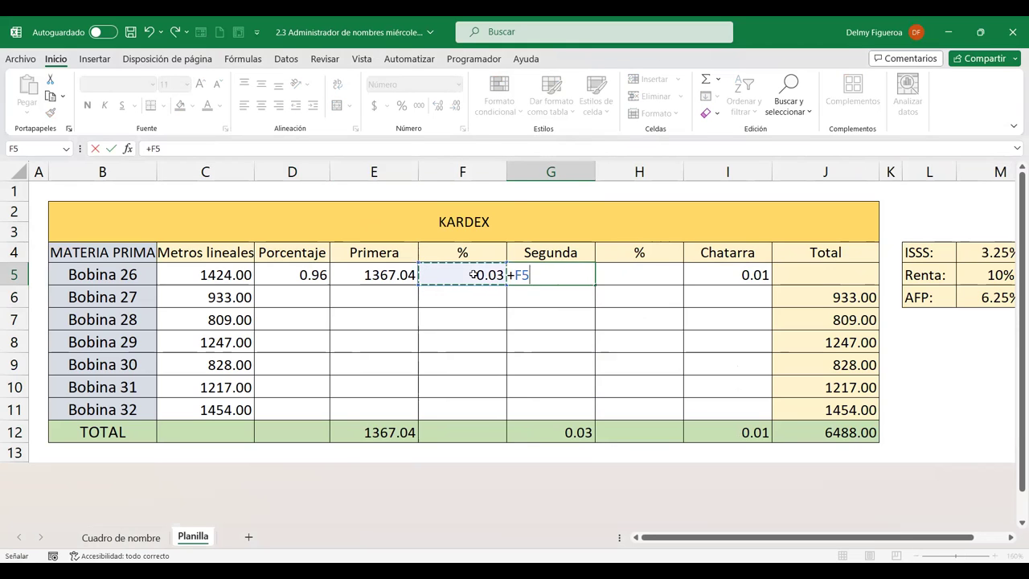
pyautogui.write('*')
pyautogui.click(235, 274)
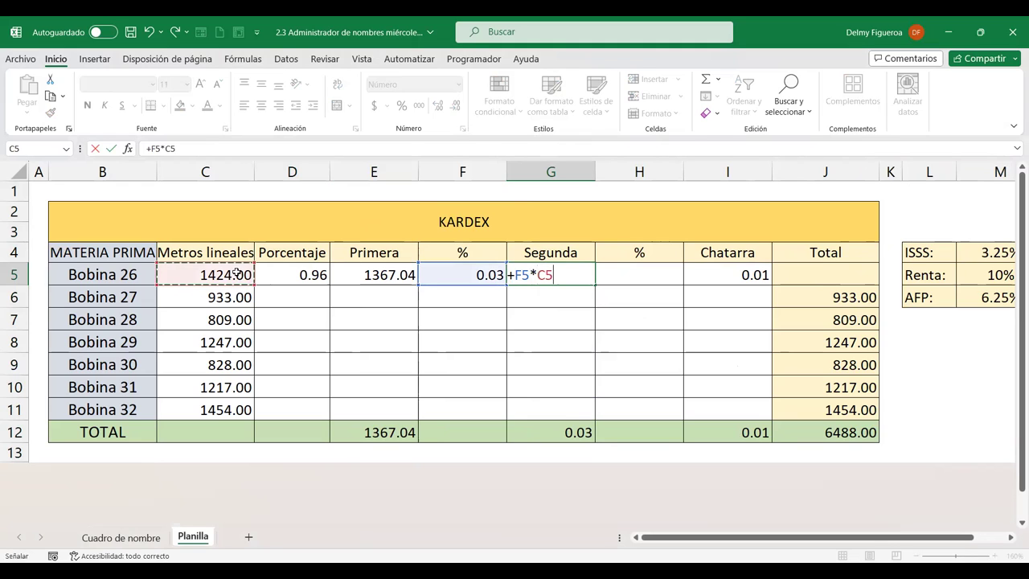
pyautogui.press('Return')
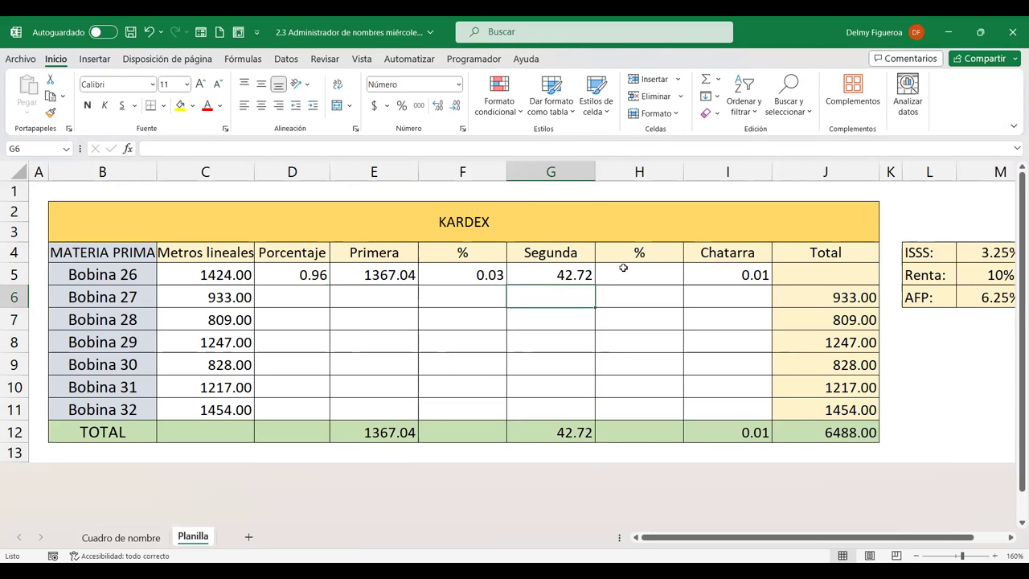
# - Enter 0.01 in H5 and make Chatarra =+H5*C5, giving 14.24
pyautogui.click(652, 267)
pyautogui.write('0.01')
pyautogui.press('Tab')
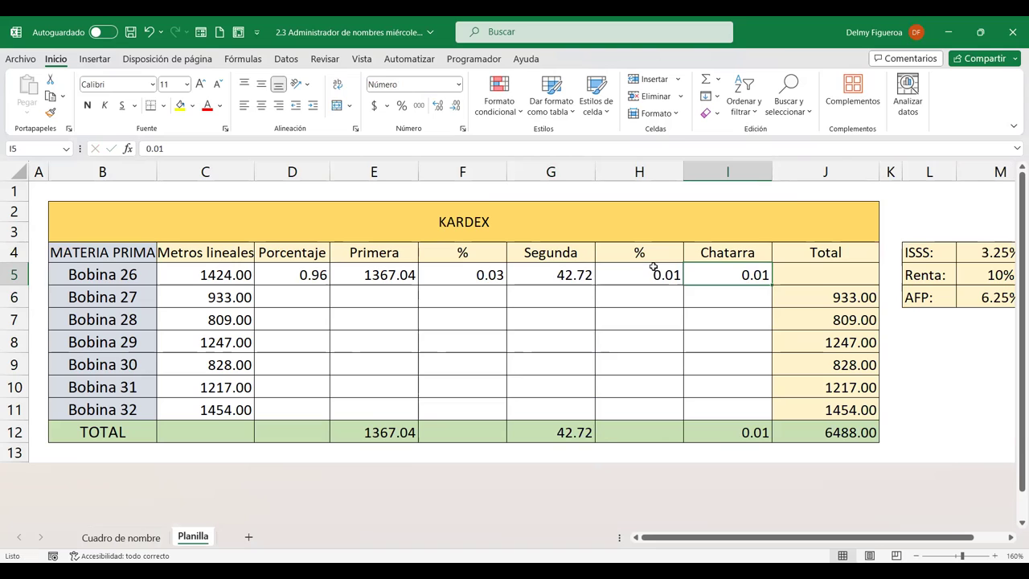
pyautogui.write('+')
pyautogui.click(666, 273)
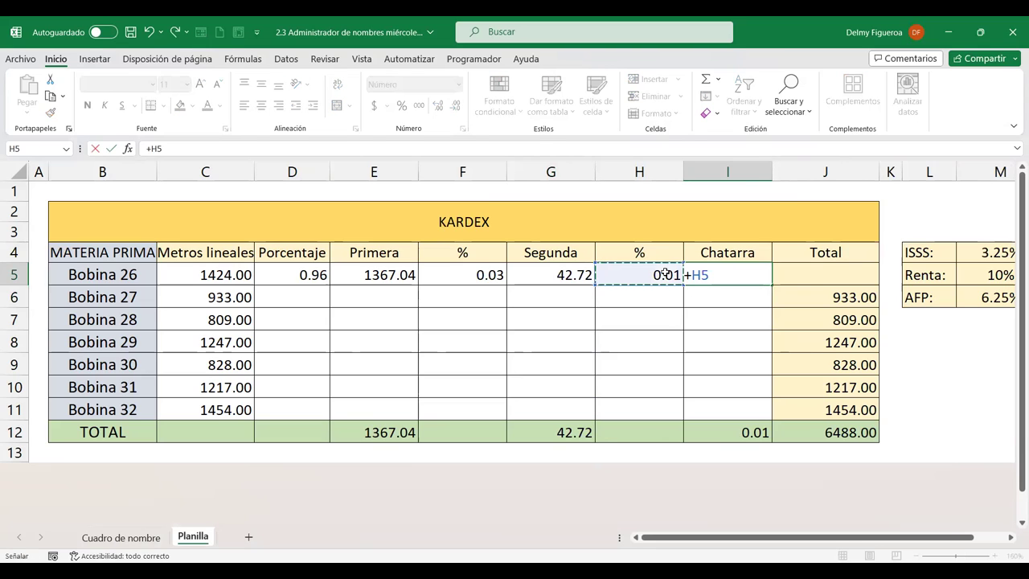
pyautogui.write('*')
pyautogui.click(231, 273)
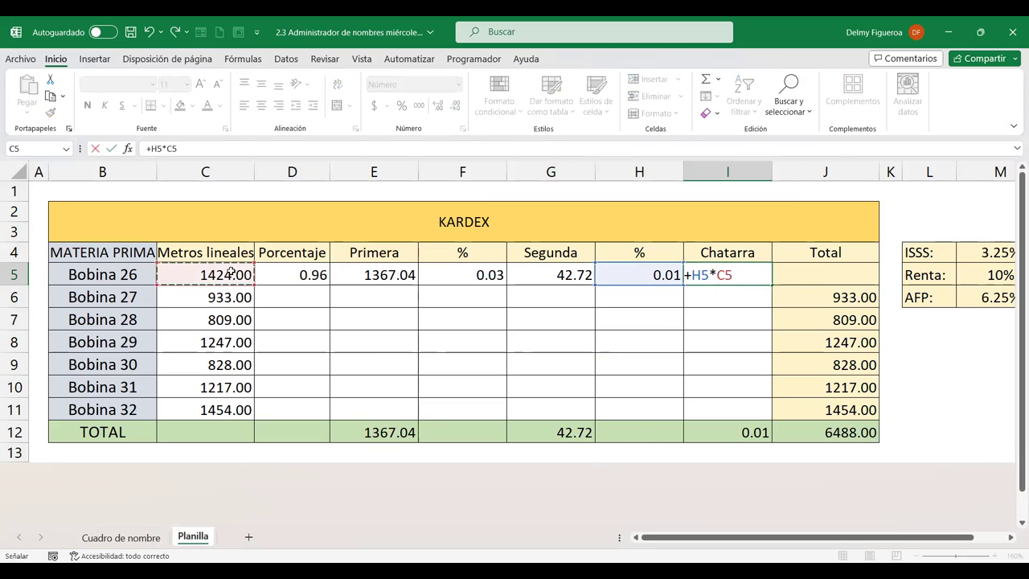
pyautogui.press('Return')
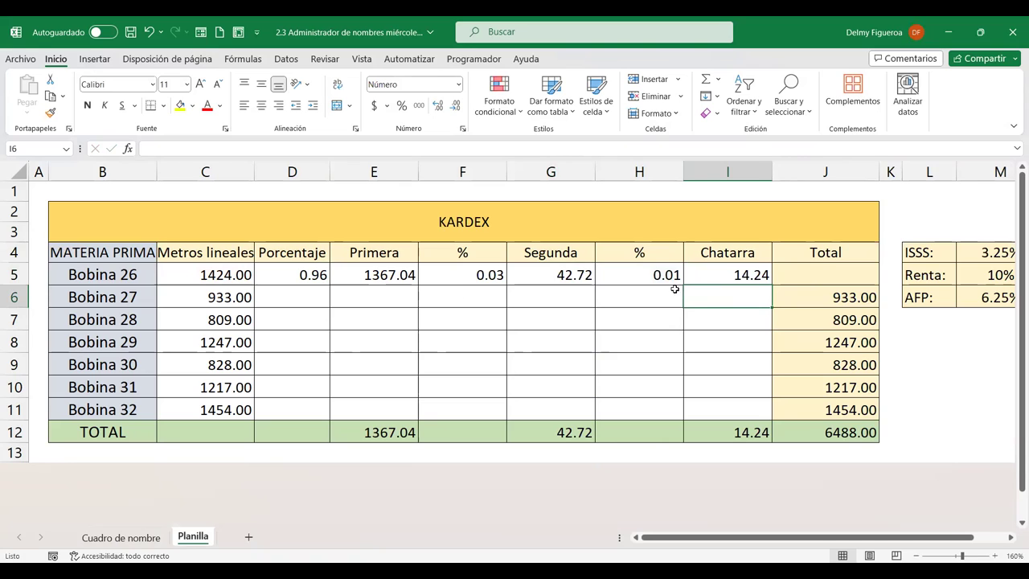
# - Set Bobina 26's Total in J5 to =+I5+G5+E5, giving 1424.00
pyautogui.moveTo(827, 259); pyautogui.dragTo(831, 274)
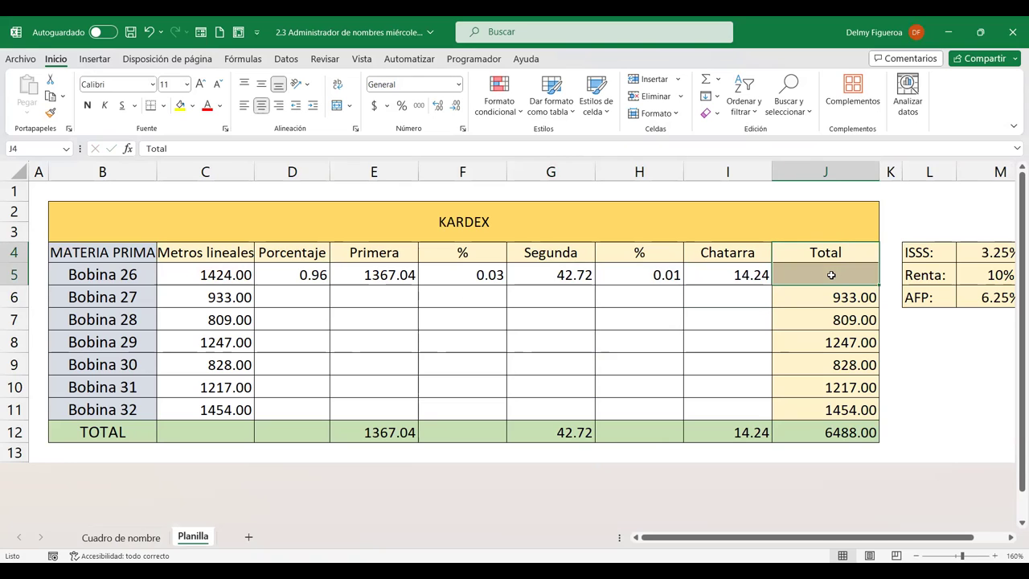
pyautogui.click(831, 274)
pyautogui.write('+')
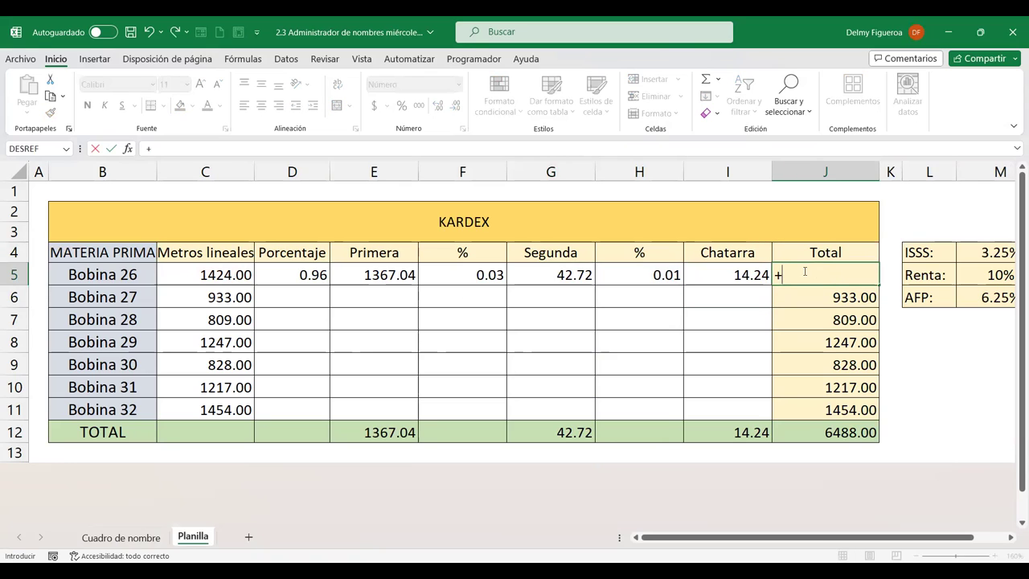
pyautogui.click(739, 273)
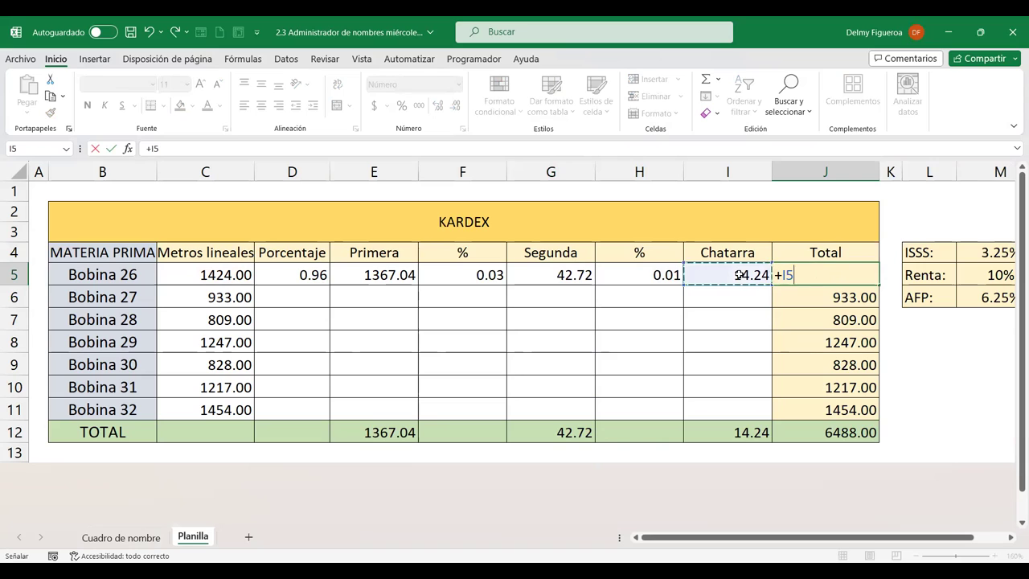
pyautogui.write('+')
pyautogui.click(547, 271)
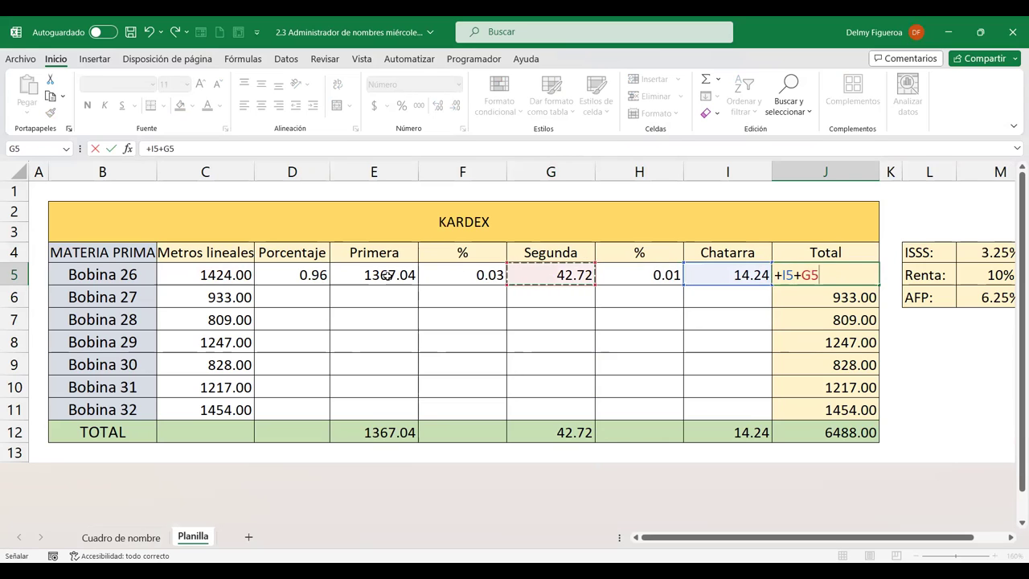
pyautogui.write('+')
pyautogui.click(387, 275)
pyautogui.press('Return')
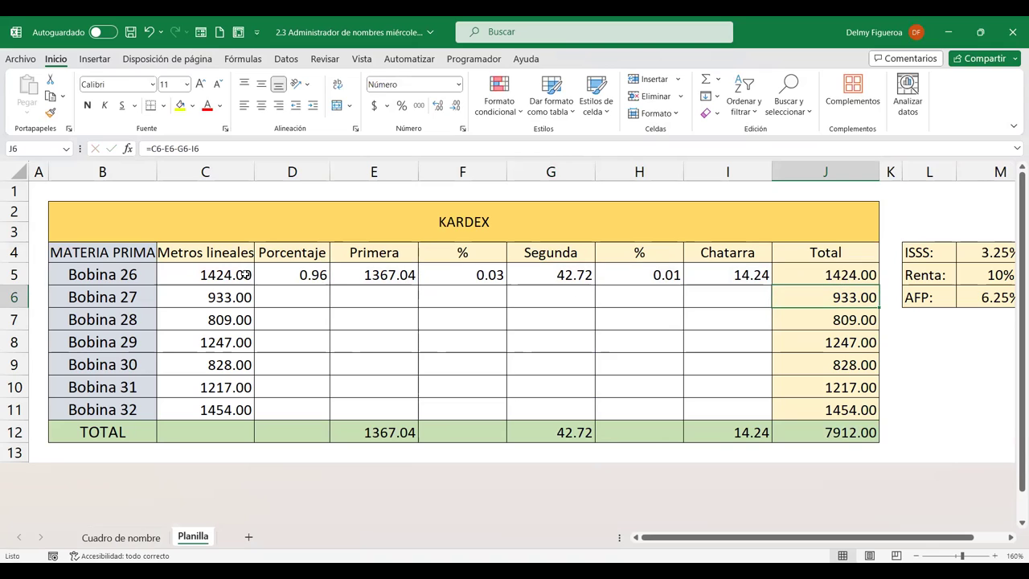
# - Drag the borders of columns F, H and I leftward to narrow both % columns and Chatarra
pyautogui.click(839, 274)
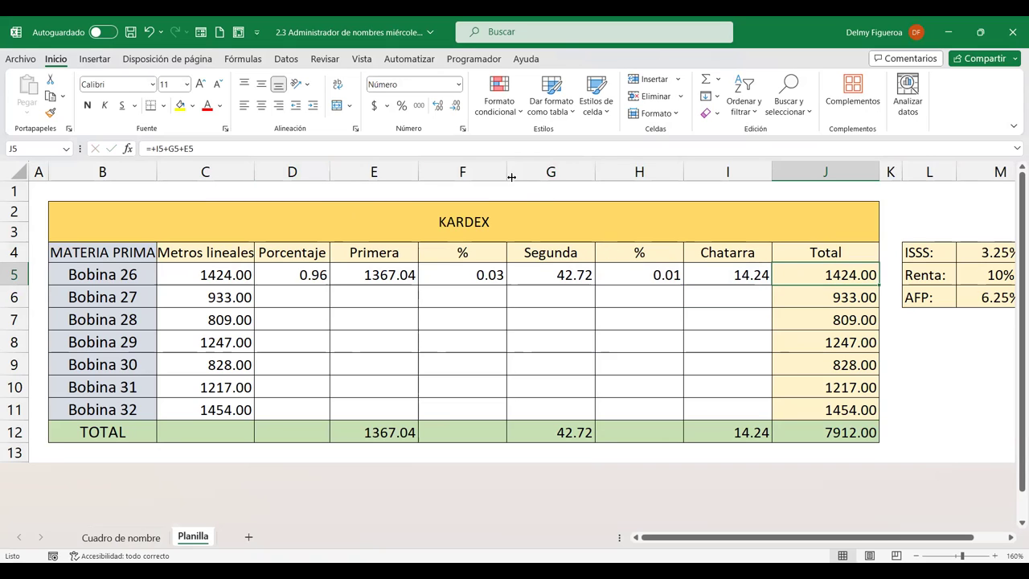
pyautogui.moveTo(506, 171); pyautogui.dragTo(482, 172)
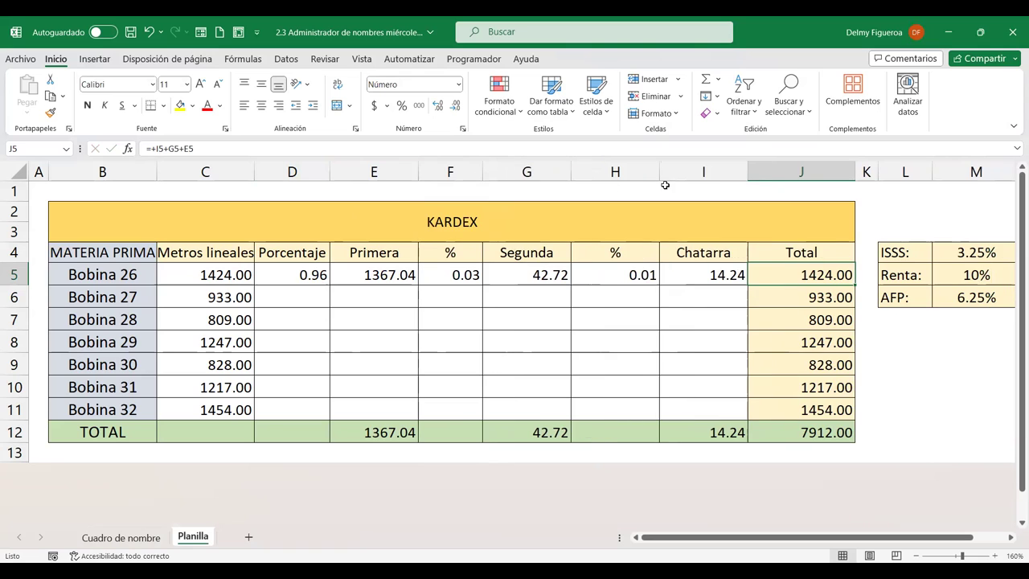
pyautogui.moveTo(659, 168); pyautogui.dragTo(647, 171)
pyautogui.moveTo(735, 172); pyautogui.dragTo(722, 171)
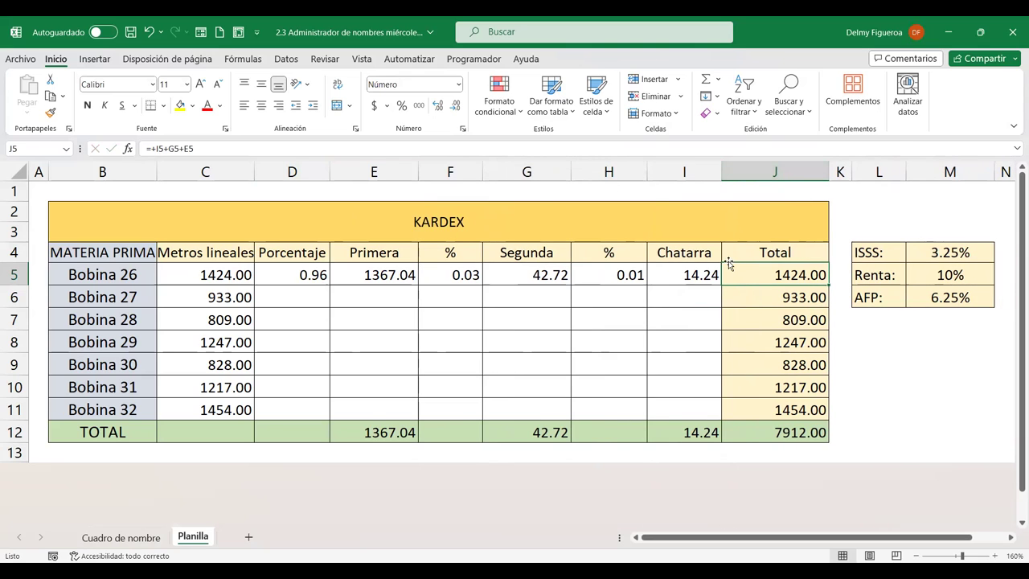
pyautogui.moveTo(647, 172); pyautogui.dragTo(630, 172)
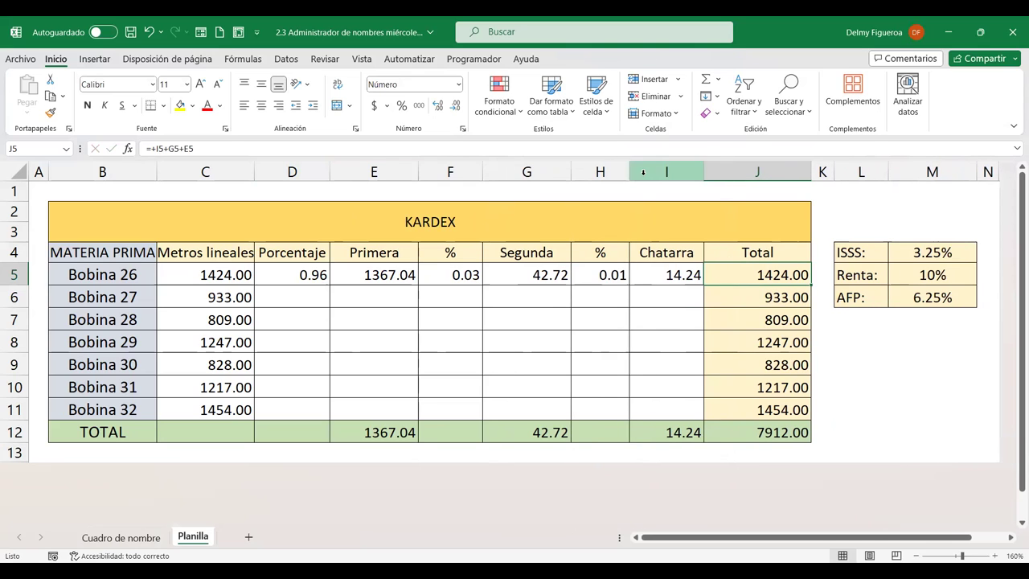
# - Clear the old Total values in J6:J11 below Bobina 26
pyautogui.moveTo(746, 296); pyautogui.dragTo(754, 406)
pyautogui.press('Delete')
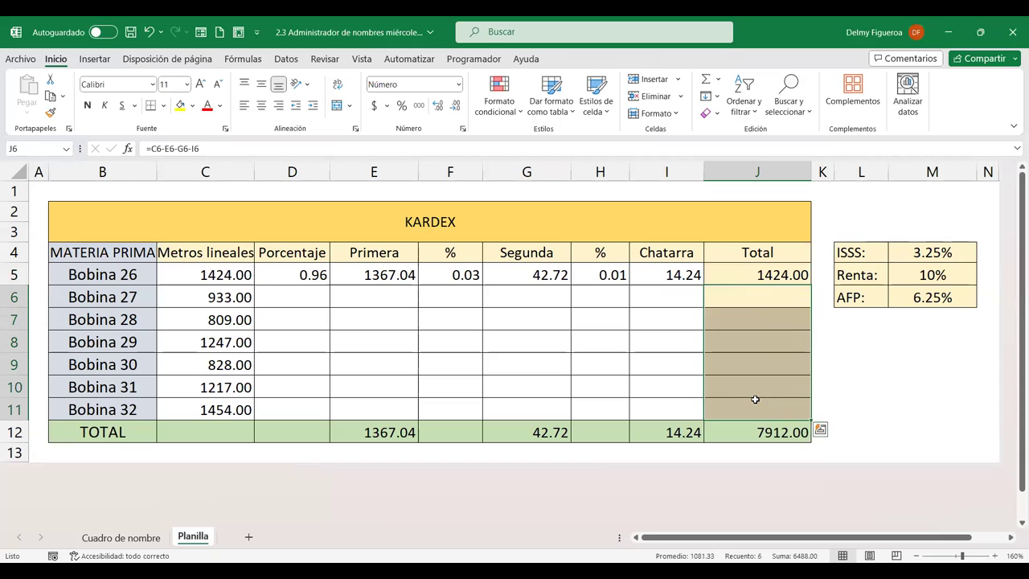
pyautogui.click(229, 275)
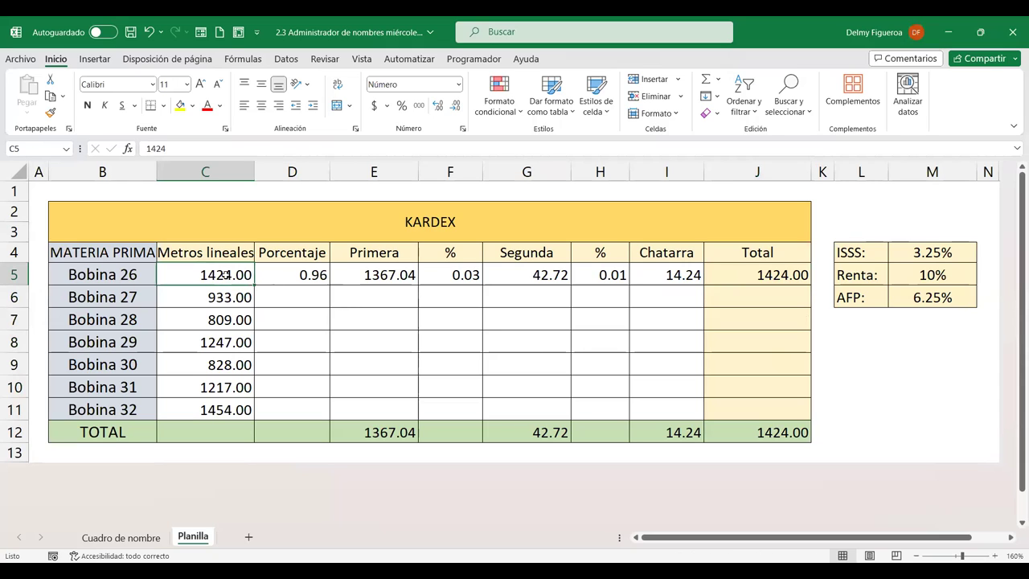
pyautogui.click(304, 271)
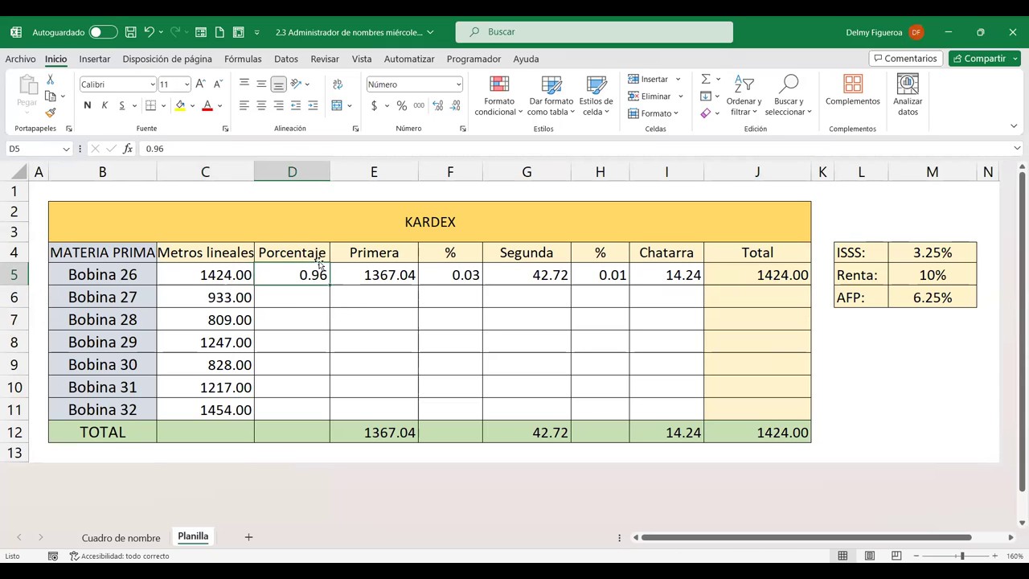
# - Enter Porcentaje values 0.70, 0.60, 0.30, 0.50, 0.80 and 0.80 in D6:D11
pyautogui.click(307, 299)
pyautogui.write('.7')
pyautogui.press('Return')
pyautogui.write('.6')
pyautogui.press('Return')
pyautogui.write('.3')
pyautogui.press('Return')
pyautogui.write('.5')
pyautogui.press('Return')
pyautogui.write('.8')
pyautogui.press('Return')
pyautogui.write('.8')
pyautogui.press('Tab')
pyautogui.click(383, 278)
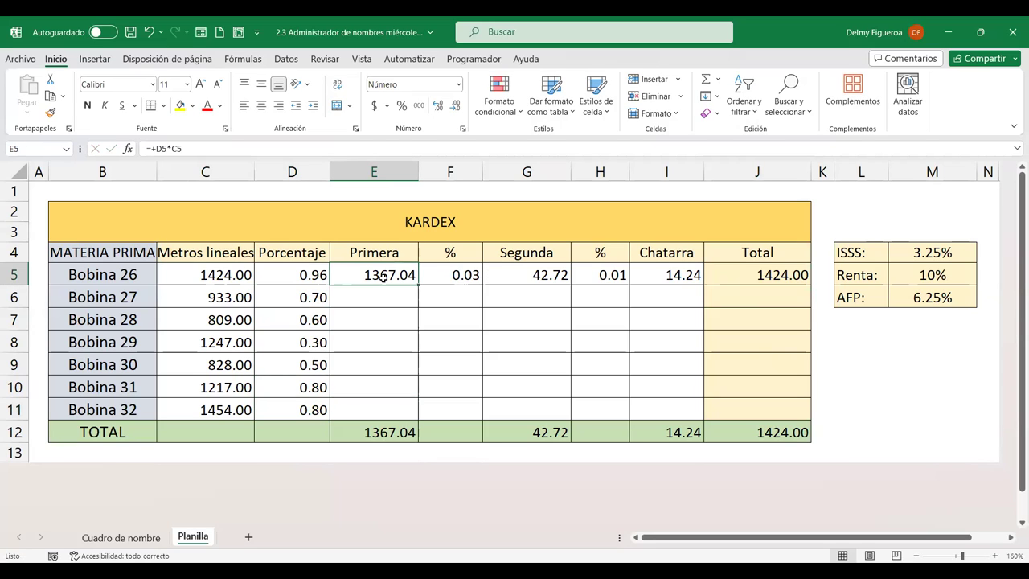
pyautogui.doubleClick(383, 277)
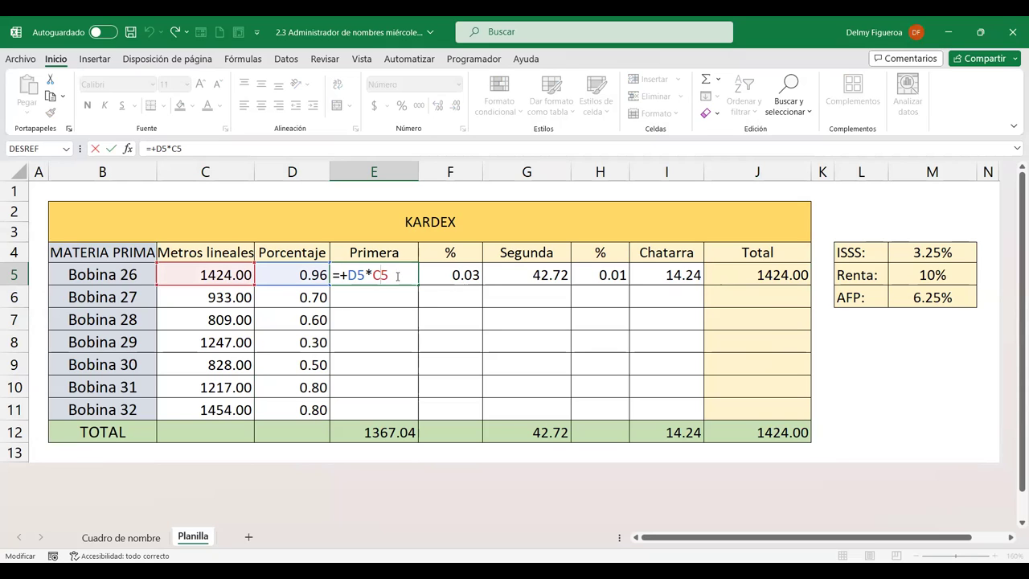
pyautogui.click(398, 274)
pyautogui.press('Return')
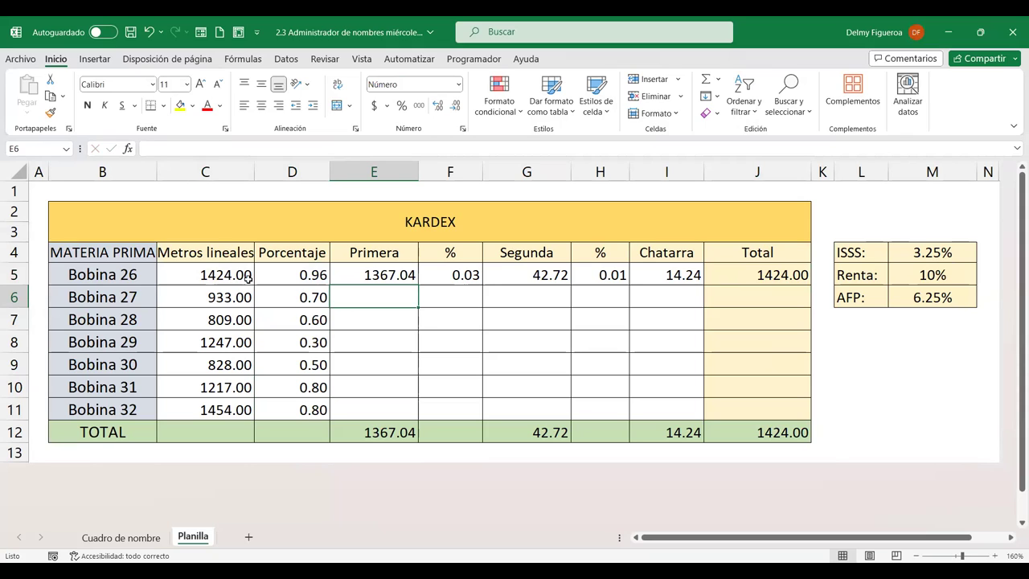
# - Create the name Metros_lineales for C5:C11 from C4:C11's top-row header via Crear desde la selección
pyautogui.moveTo(226, 253); pyautogui.dragTo(226, 410)
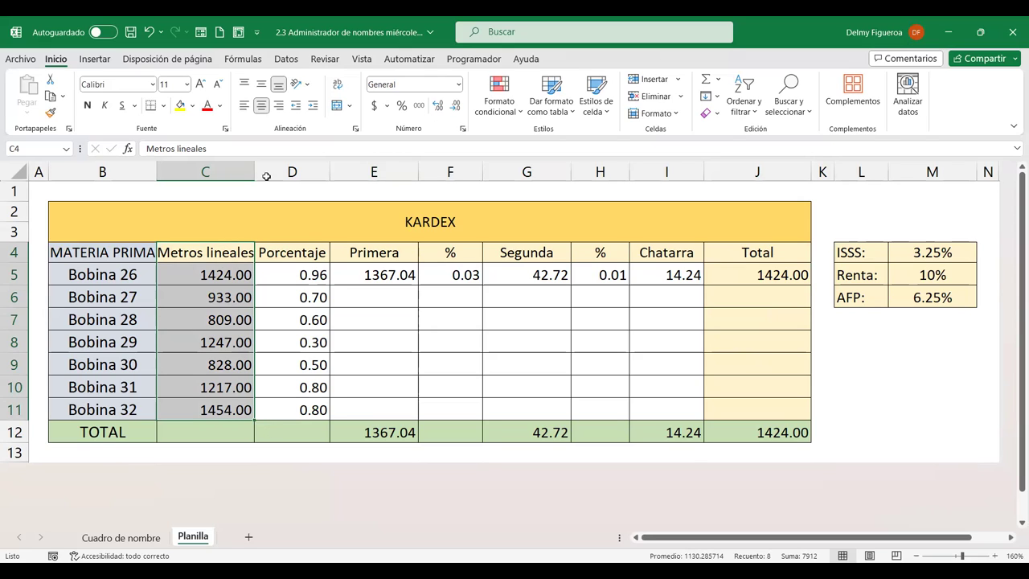
pyautogui.click(263, 61)
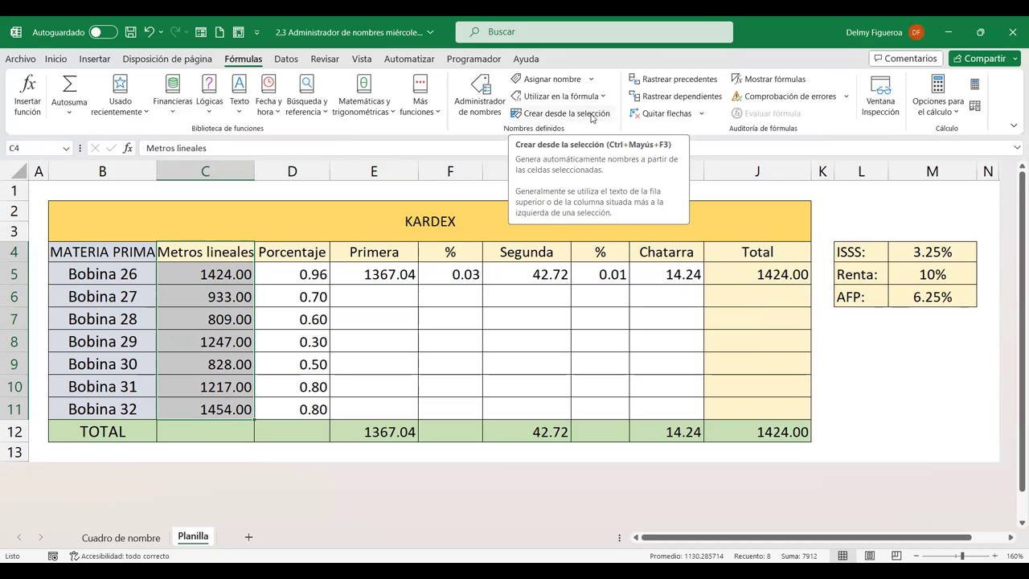
pyautogui.click(592, 118)
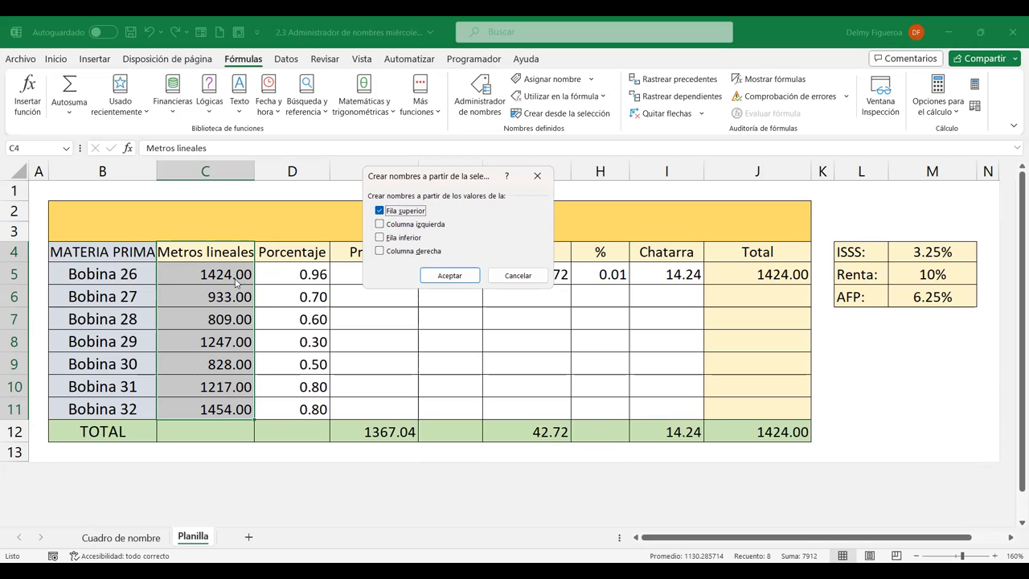
pyautogui.click(449, 276)
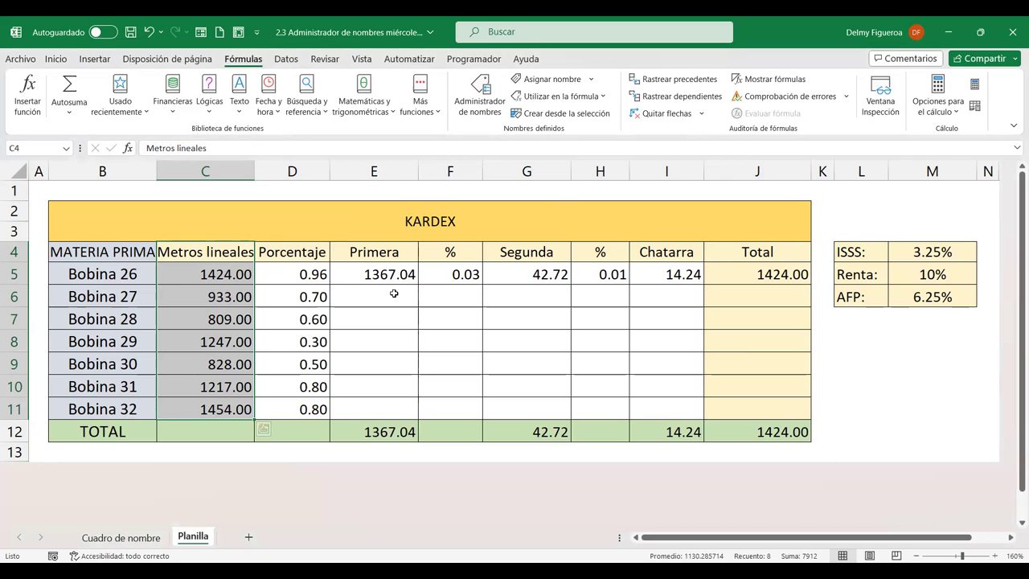
pyautogui.click(394, 293)
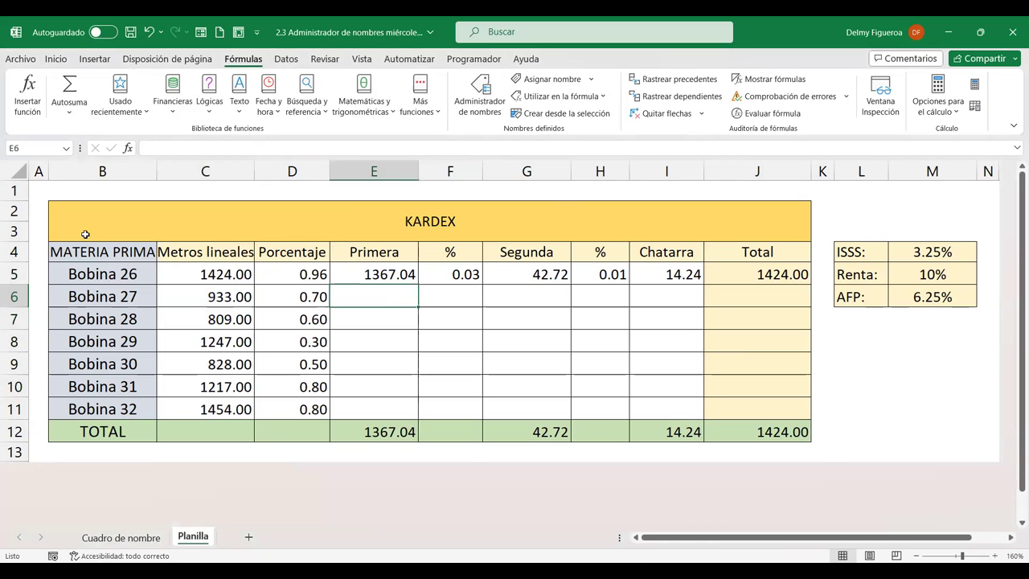
pyautogui.click(66, 150)
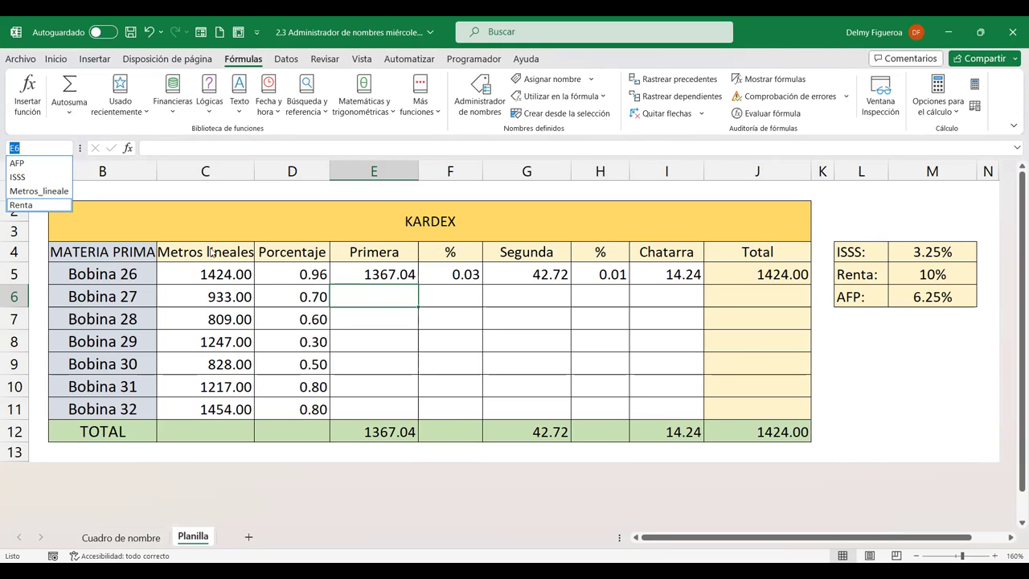
pyautogui.click(44, 192)
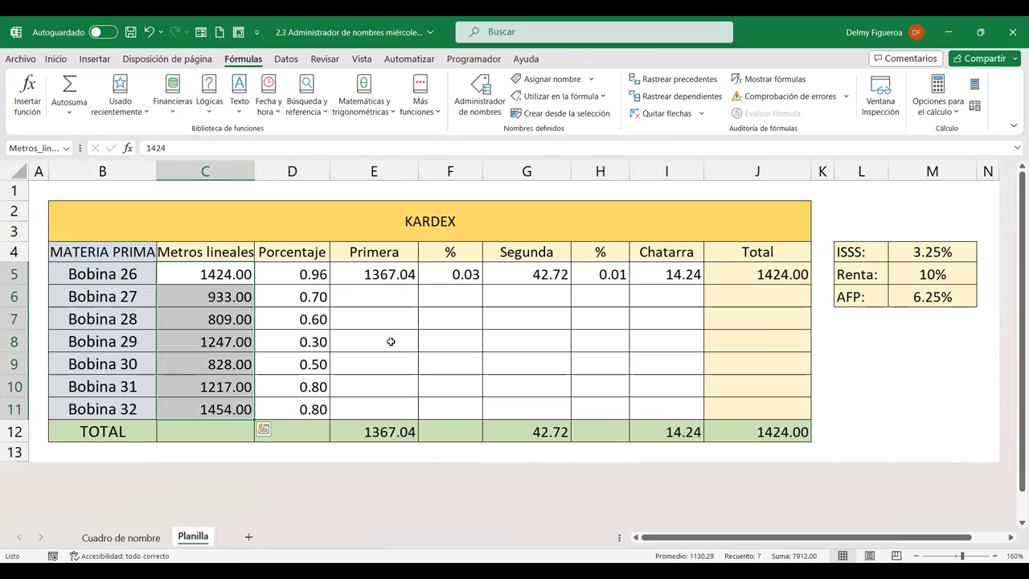
pyautogui.click(390, 274)
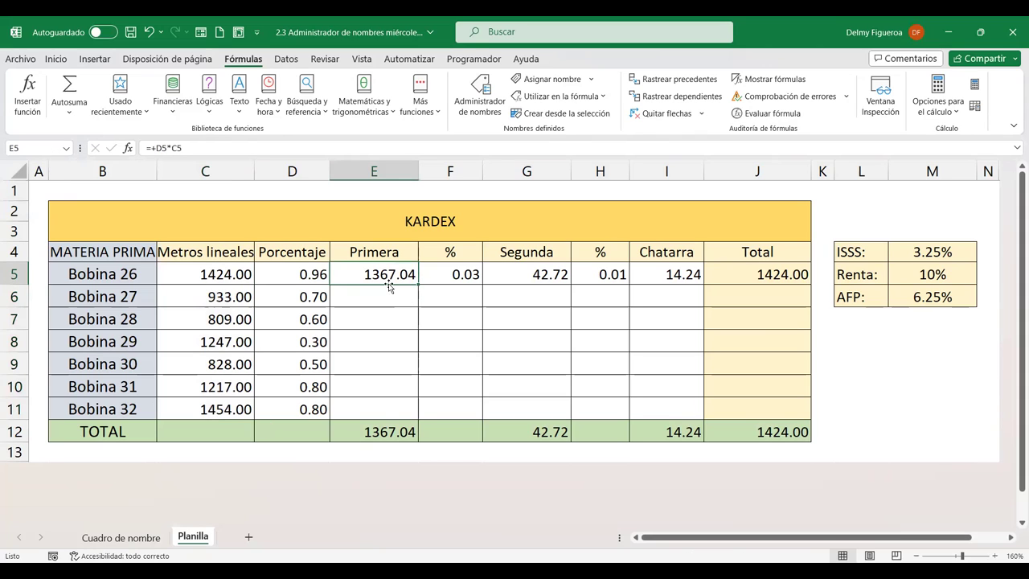
pyautogui.doubleClick(387, 273)
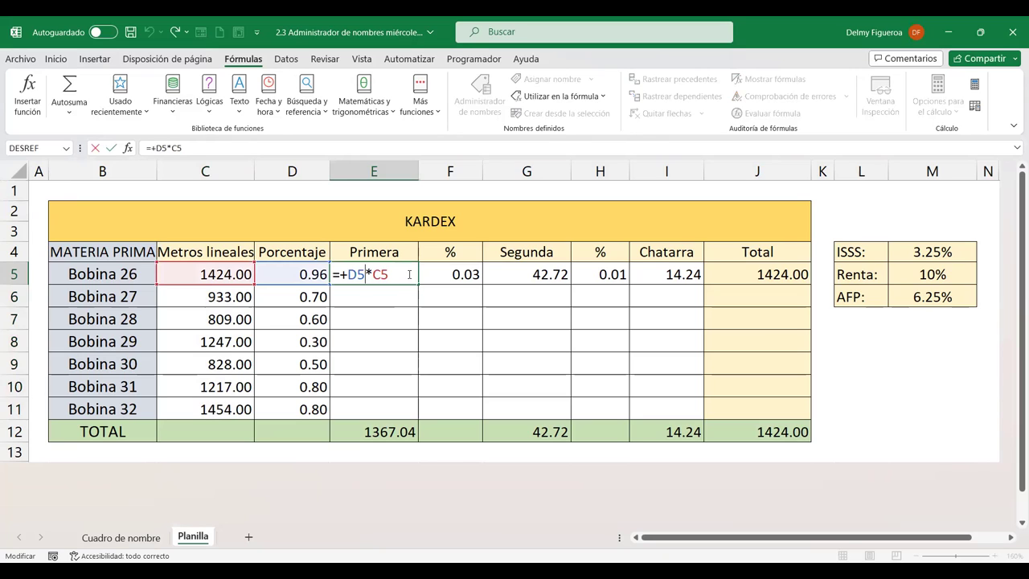
pyautogui.press('BackSpace')
pyautogui.press('BackSpace')
pyautogui.write('met')
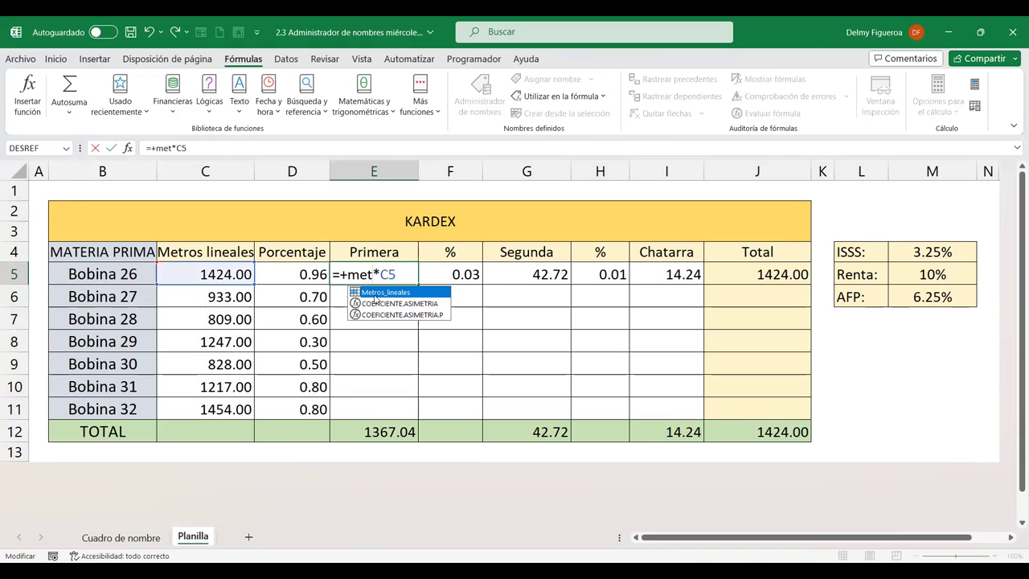
pyautogui.doubleClick(377, 292)
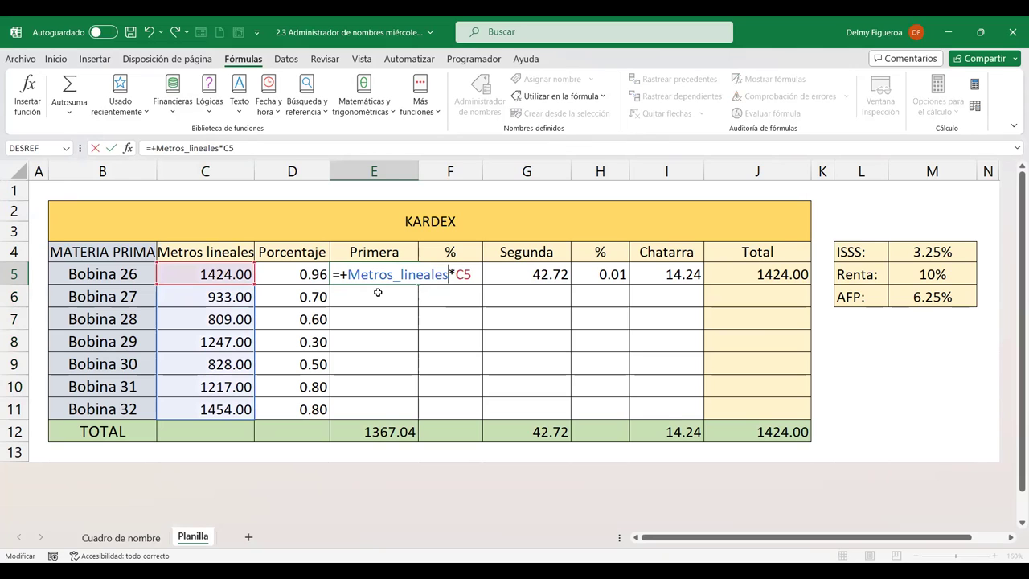
pyautogui.press('Return')
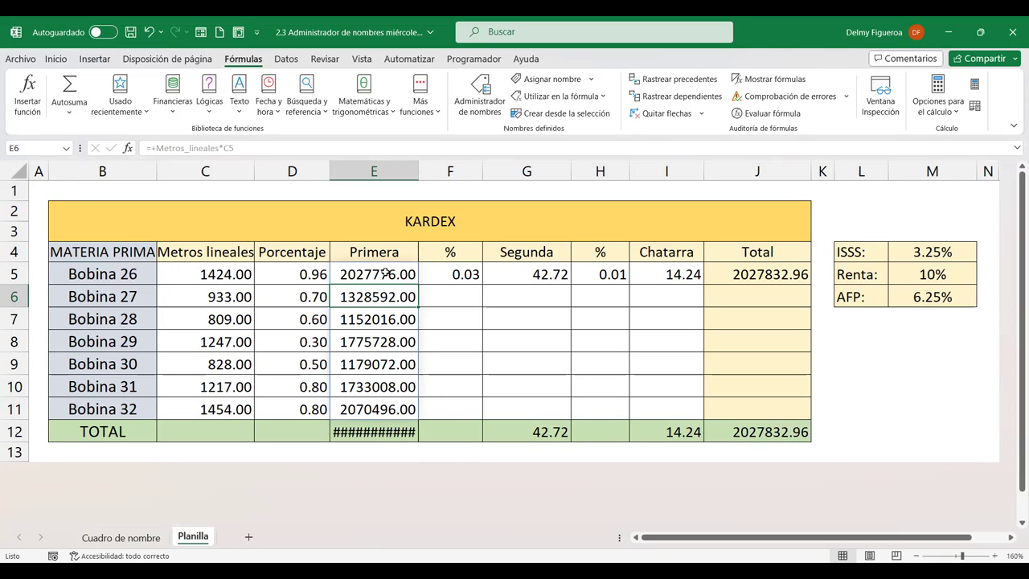
pyautogui.hotkey('ctrl', 'z')
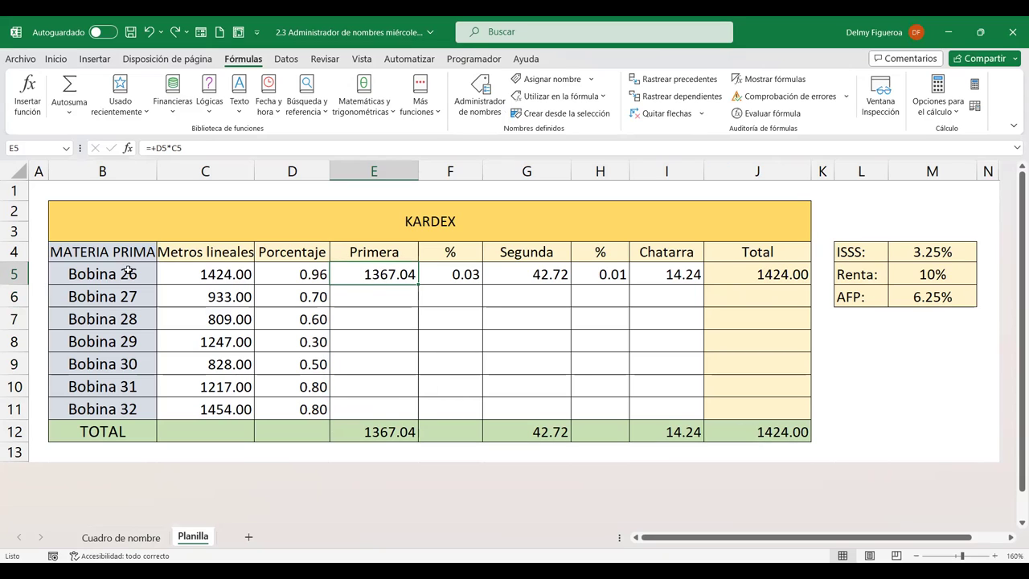
# - Create names Bobina_26 to Bobina_32 from the left-column labels of B5:C11
pyautogui.moveTo(126, 273); pyautogui.dragTo(191, 407)
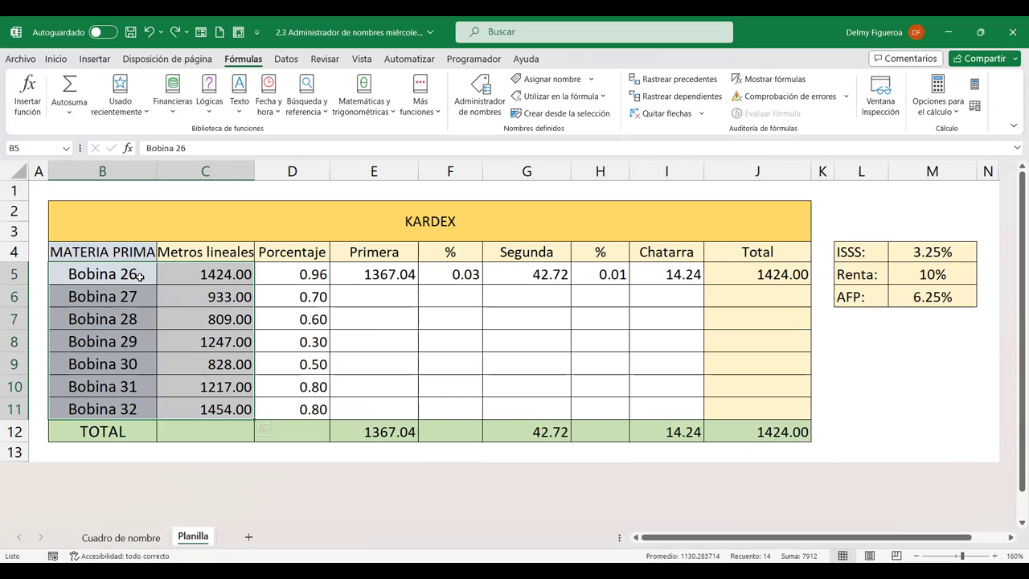
pyautogui.click(234, 272)
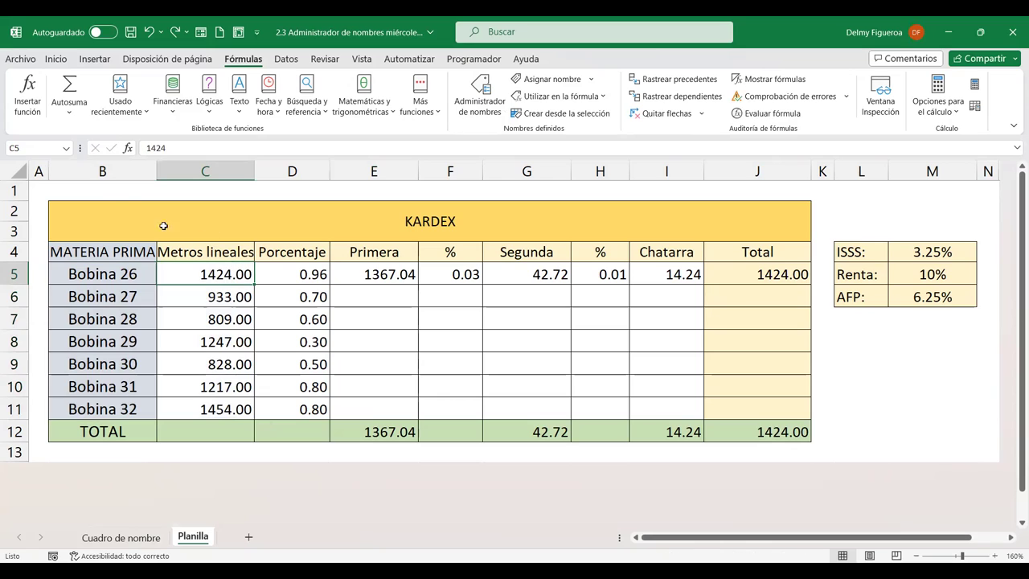
pyautogui.click(70, 149)
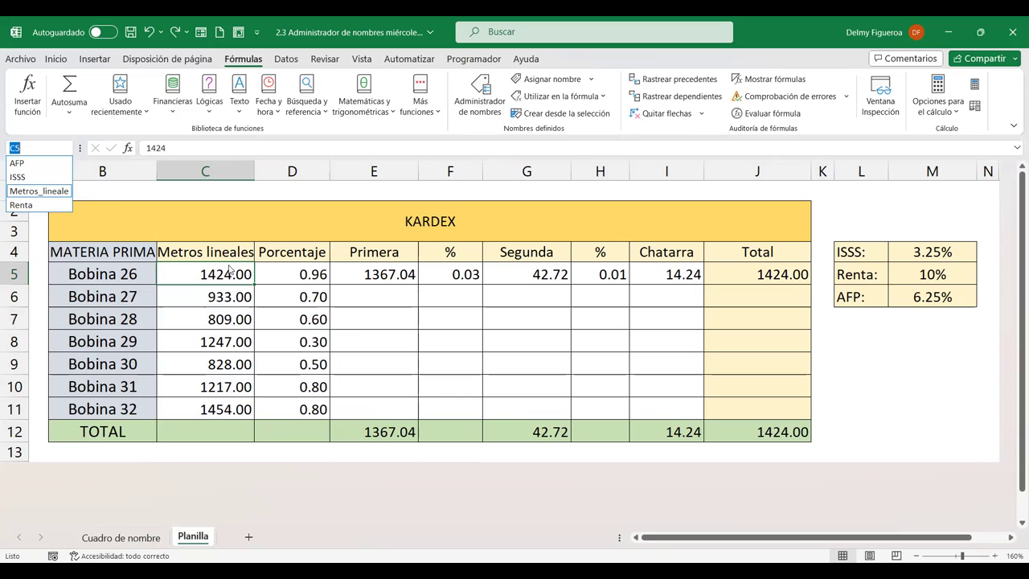
pyautogui.click(381, 271)
pyautogui.doubleClick(381, 273)
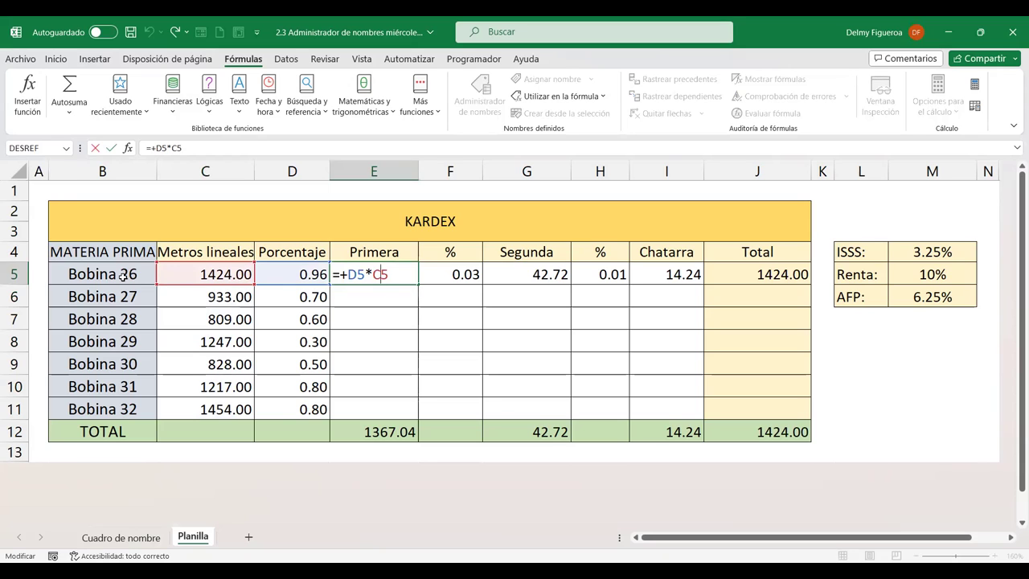
pyautogui.press('Return')
pyautogui.moveTo(126, 275)
pyautogui.mouseDown()
pyautogui.moveTo(212, 285)
pyautogui.moveTo(208, 404)
pyautogui.mouseUp()
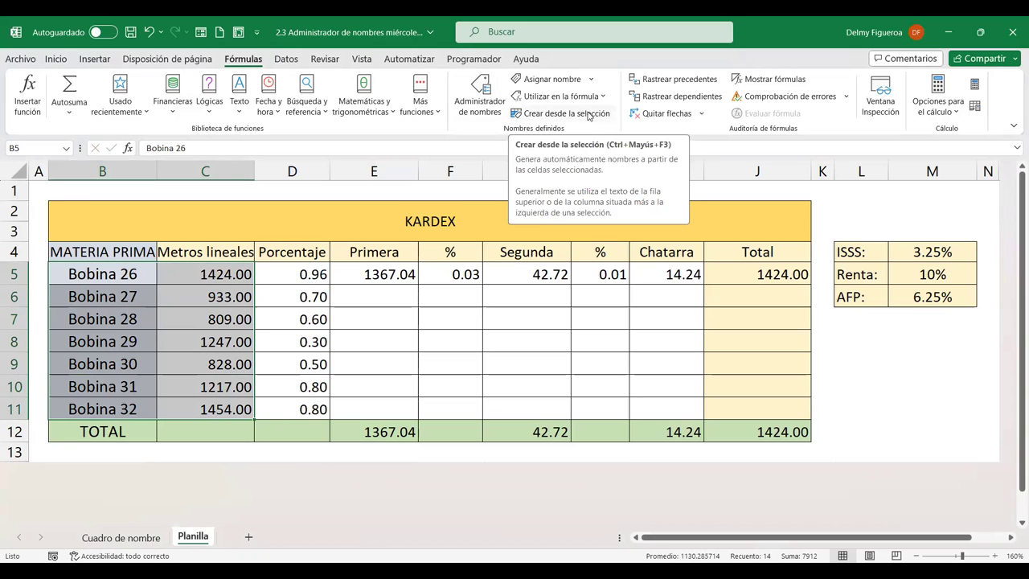
pyautogui.click(589, 117)
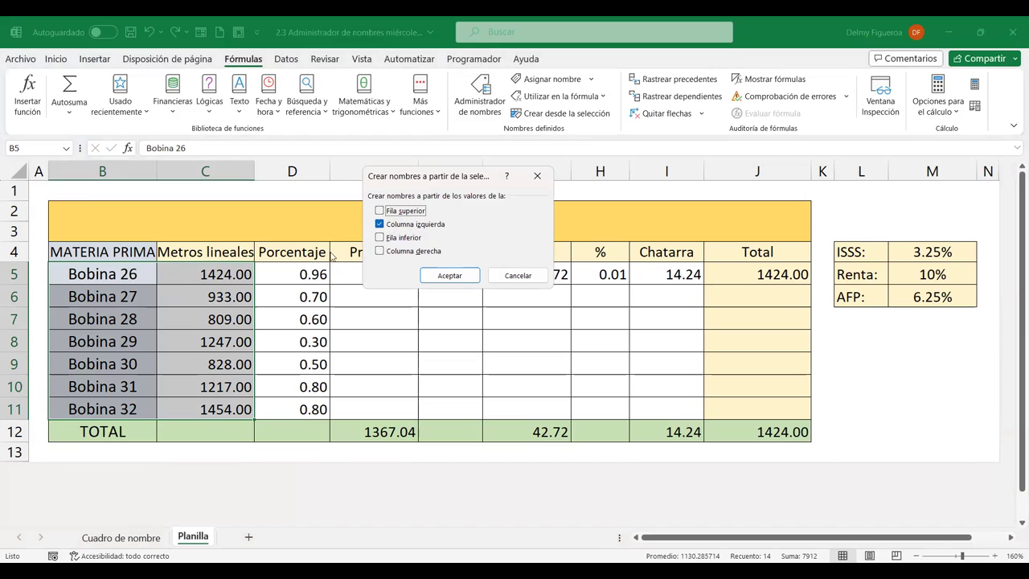
pyautogui.click(457, 278)
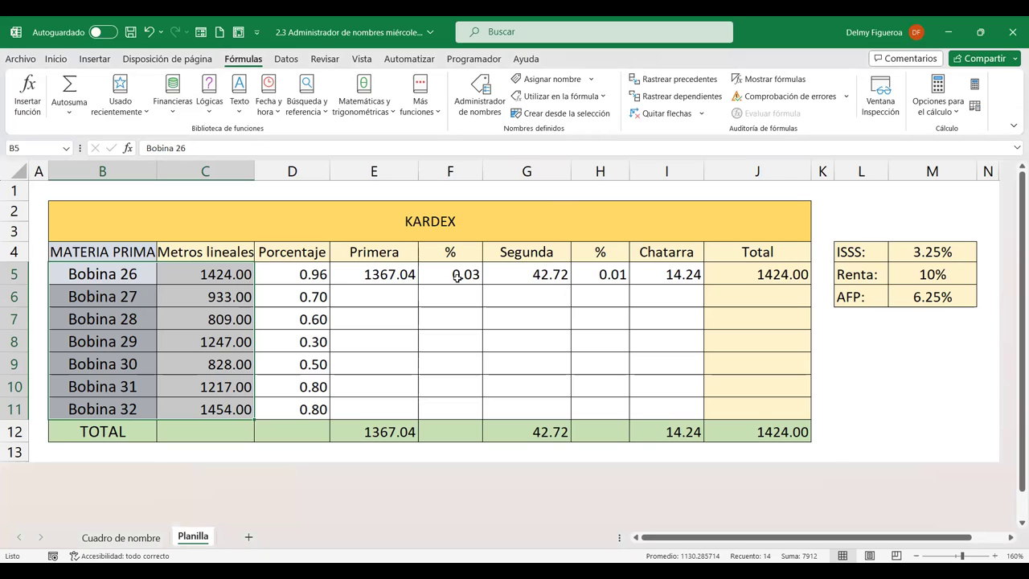
# - Rewrite E5's Primera formula as =Bobina_26*C5 using the Bobina_26 name
pyautogui.click(67, 149)
pyautogui.click(67, 148)
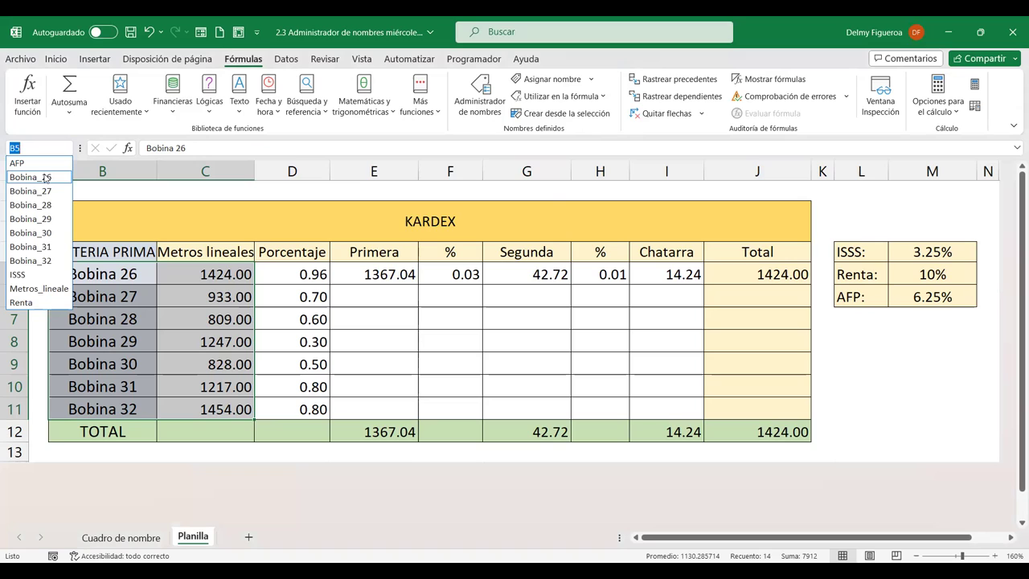
pyautogui.click(45, 177)
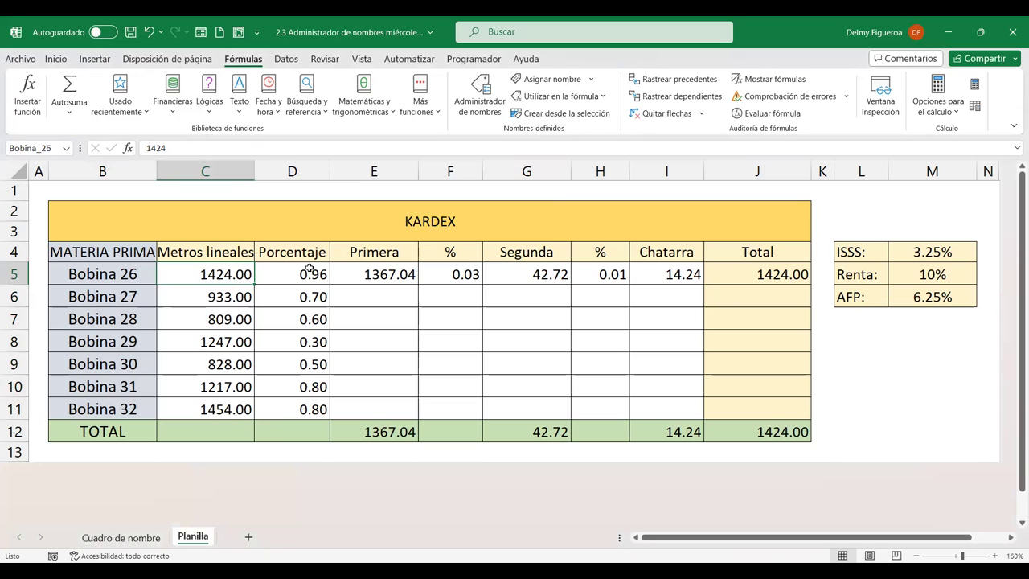
pyautogui.doubleClick(375, 272)
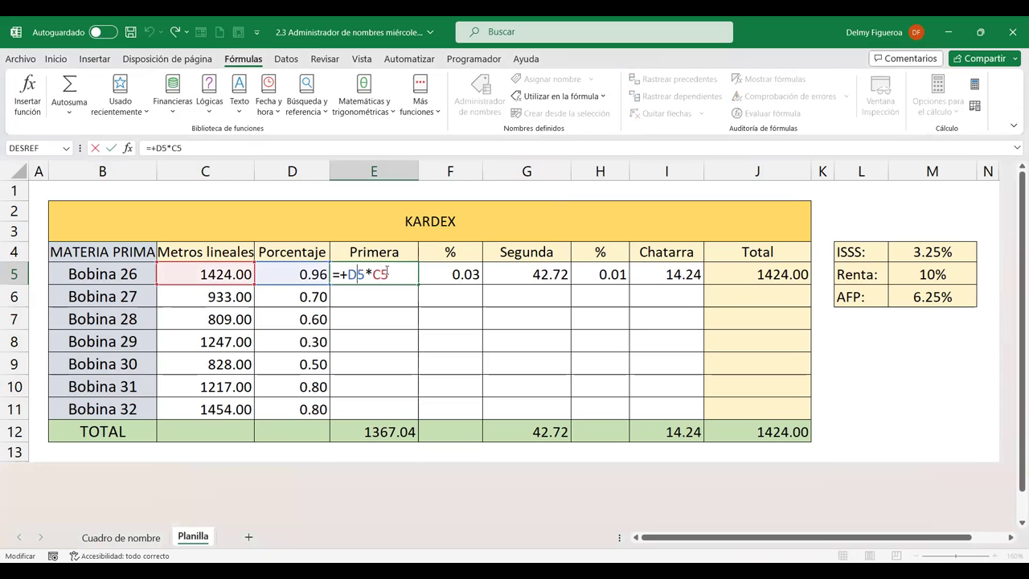
pyautogui.press('BackSpace')
pyautogui.press('BackSpace')
pyautogui.press('BackSpace')
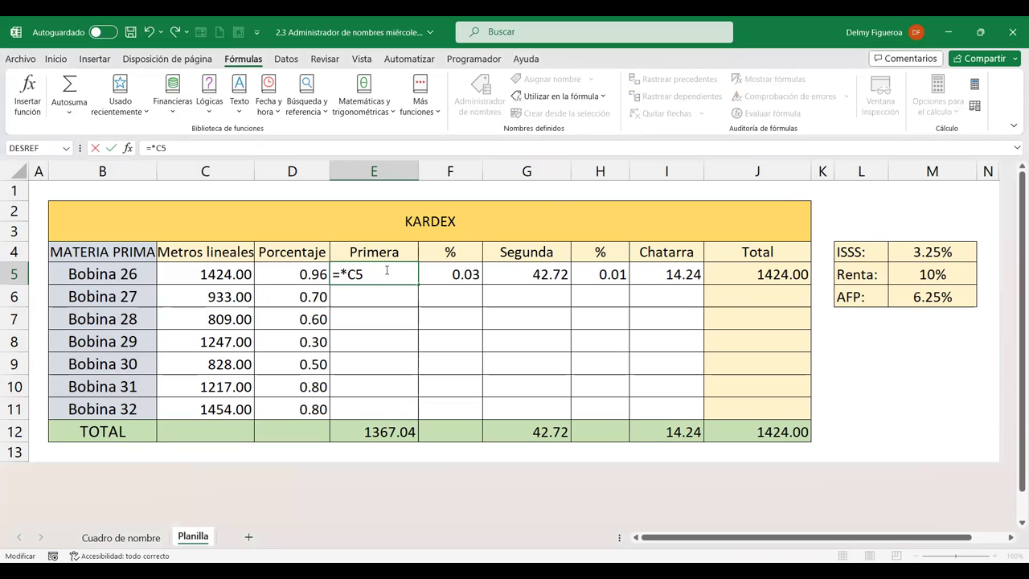
pyautogui.write('bo')
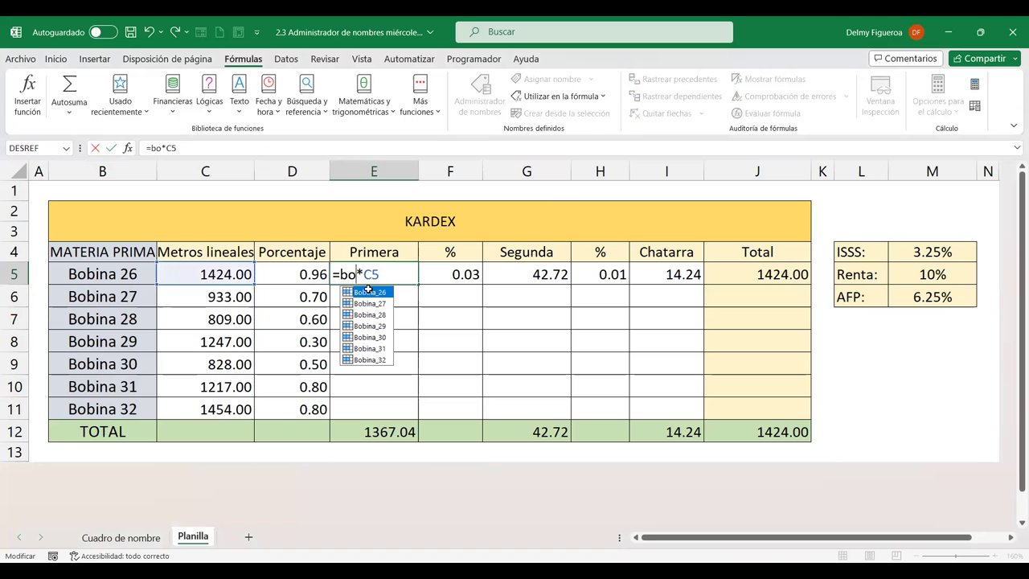
pyautogui.press('Tab')
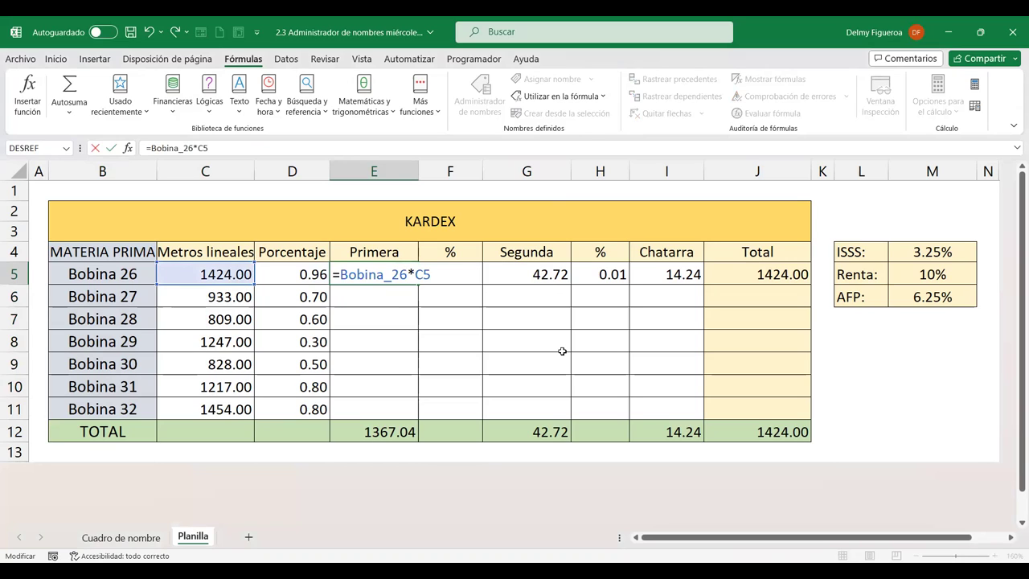
pyautogui.press('Return')
# - Reopen E5 and remove the C5 reference from the formula
pyautogui.click(396, 274)
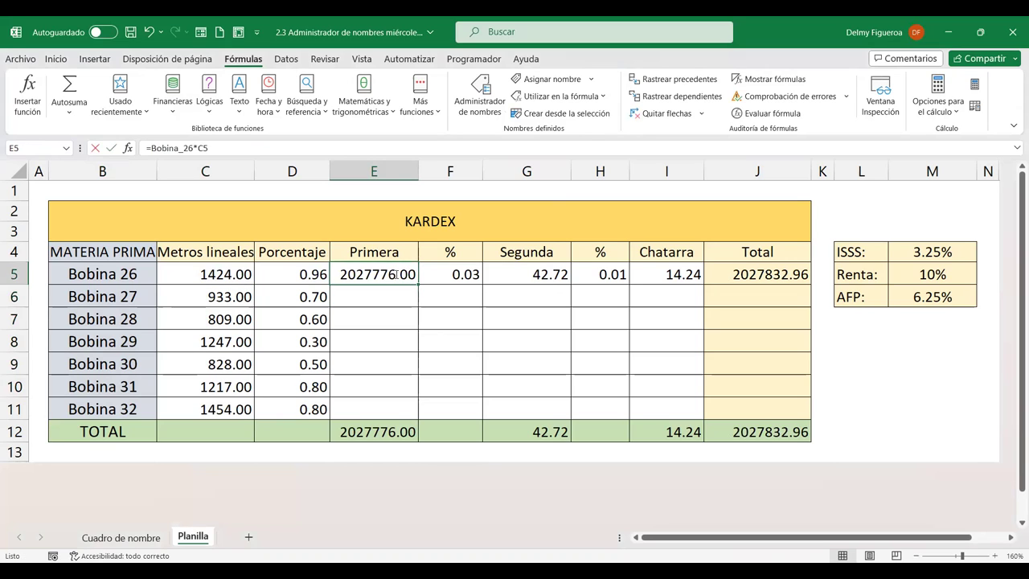
pyautogui.doubleClick(397, 274)
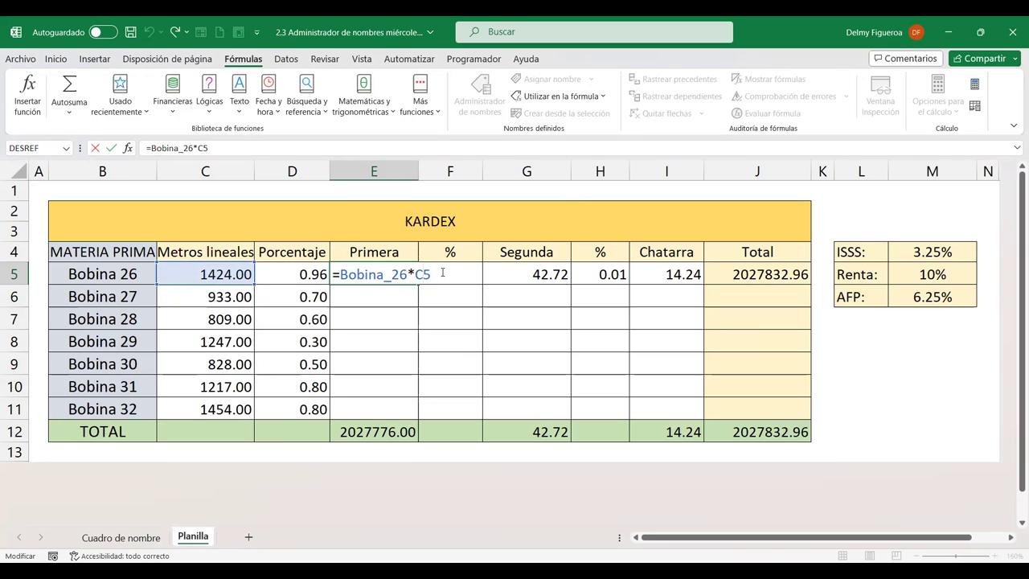
pyautogui.press('BackSpace')
pyautogui.press('BackSpace')
# - Complete E5 as =Bobina_26*D5 and fill it down to E11
pyautogui.click(295, 275)
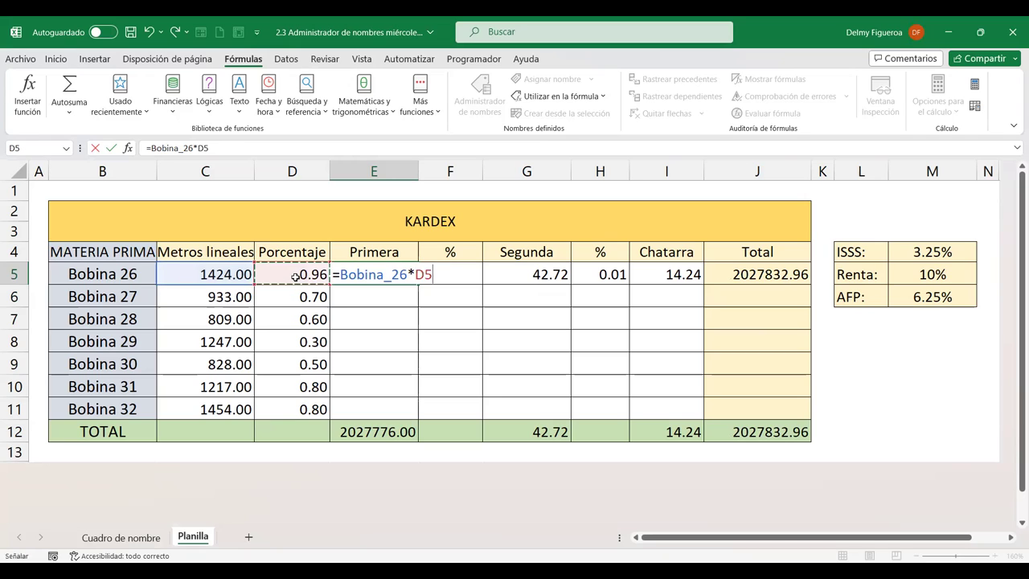
pyautogui.hotkey('ctrl', 'Return')
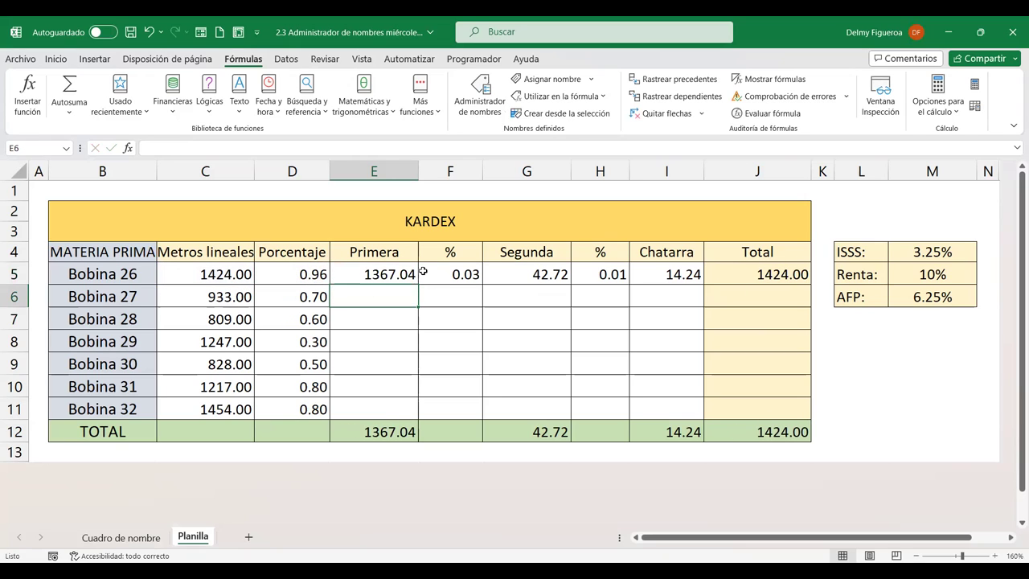
pyautogui.moveTo(418, 285); pyautogui.dragTo(419, 416)
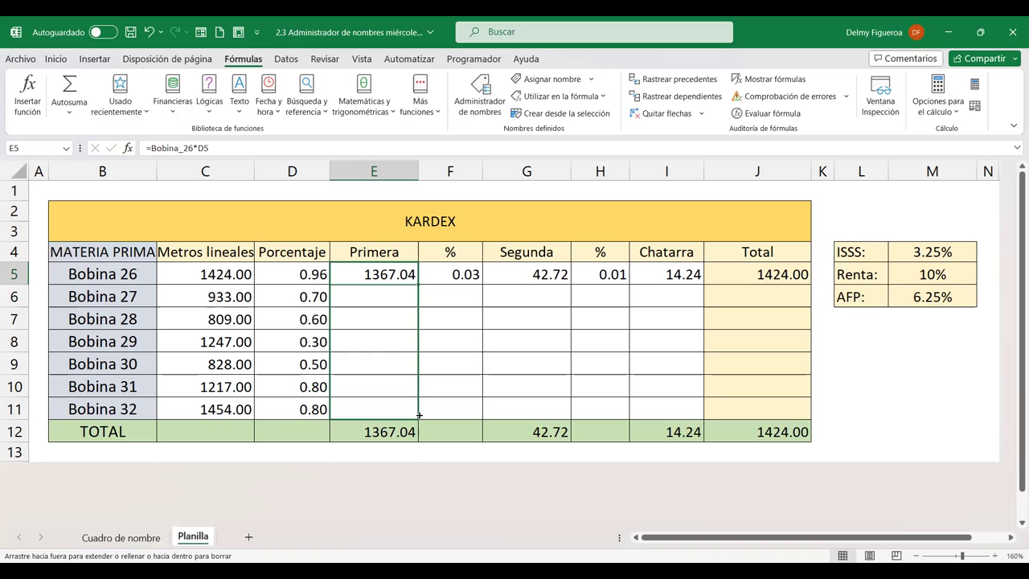
pyautogui.click(390, 298)
pyautogui.doubleClick(390, 297)
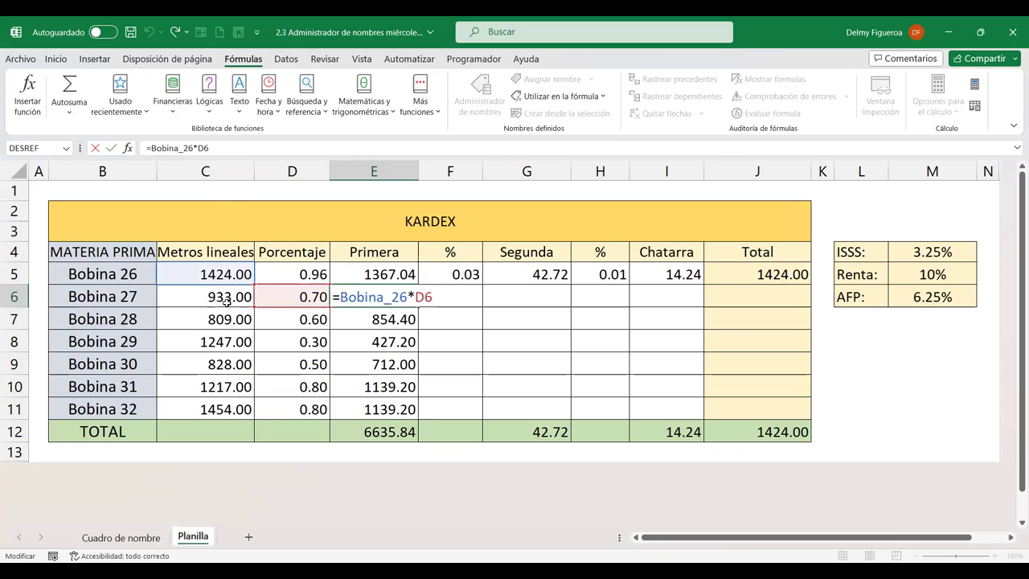
pyautogui.press('Return')
# - Edit E5's formula, replacing the Bobina_26 name with a C5 reference
pyautogui.doubleClick(399, 271)
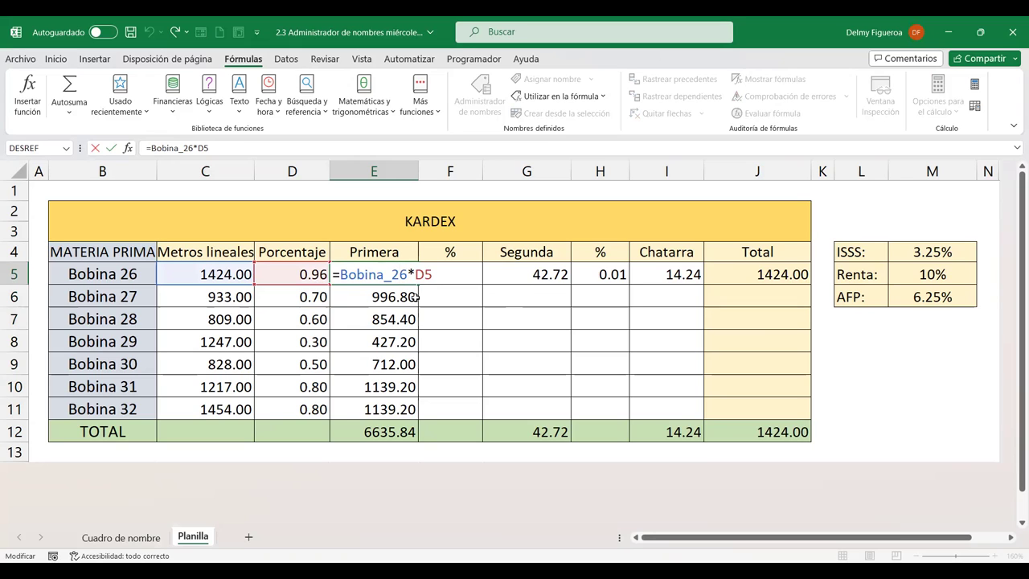
pyautogui.press('Return')
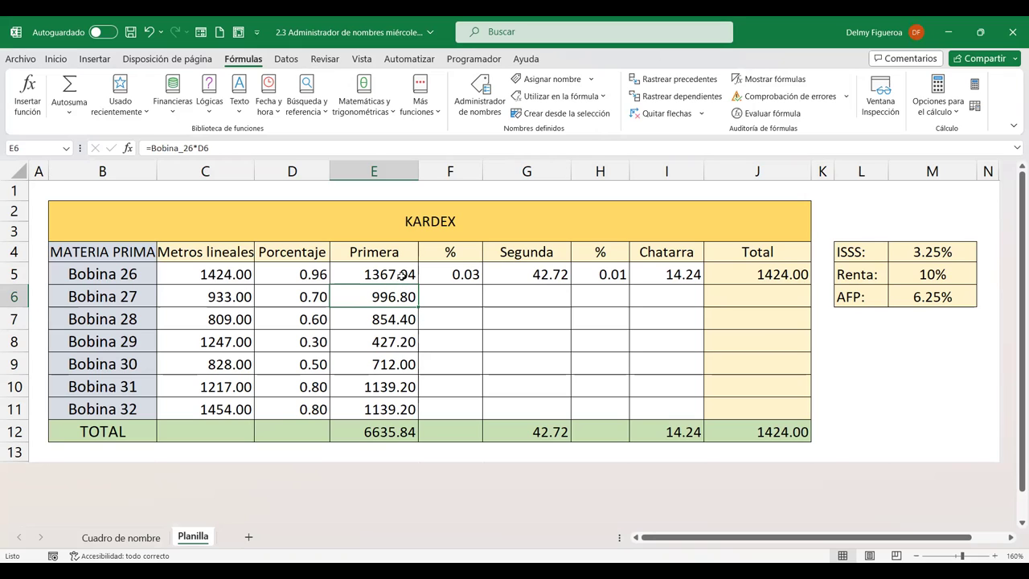
pyautogui.click(402, 275)
pyautogui.doubleClick(402, 275)
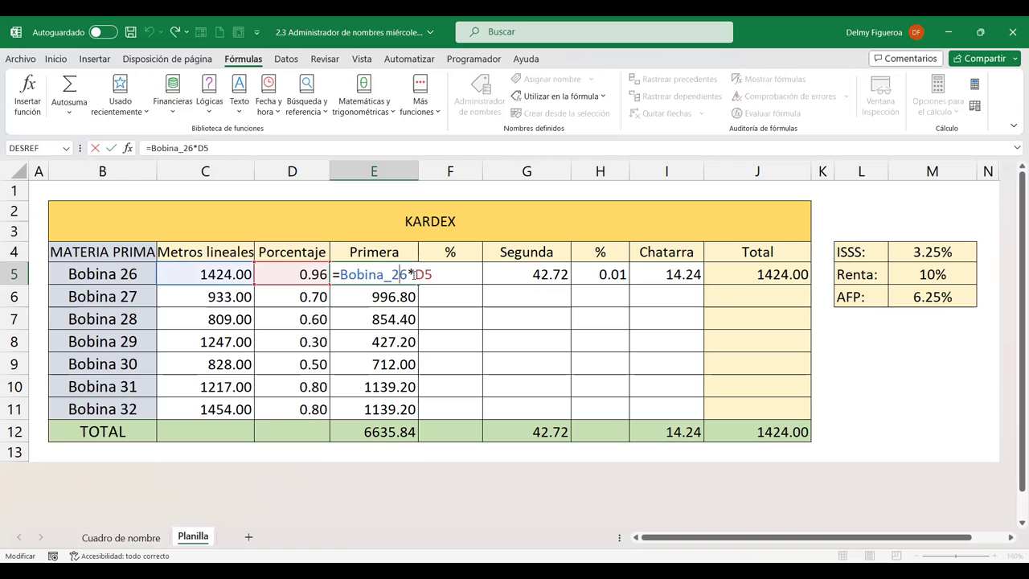
pyautogui.moveTo(407, 274); pyautogui.dragTo(338, 274)
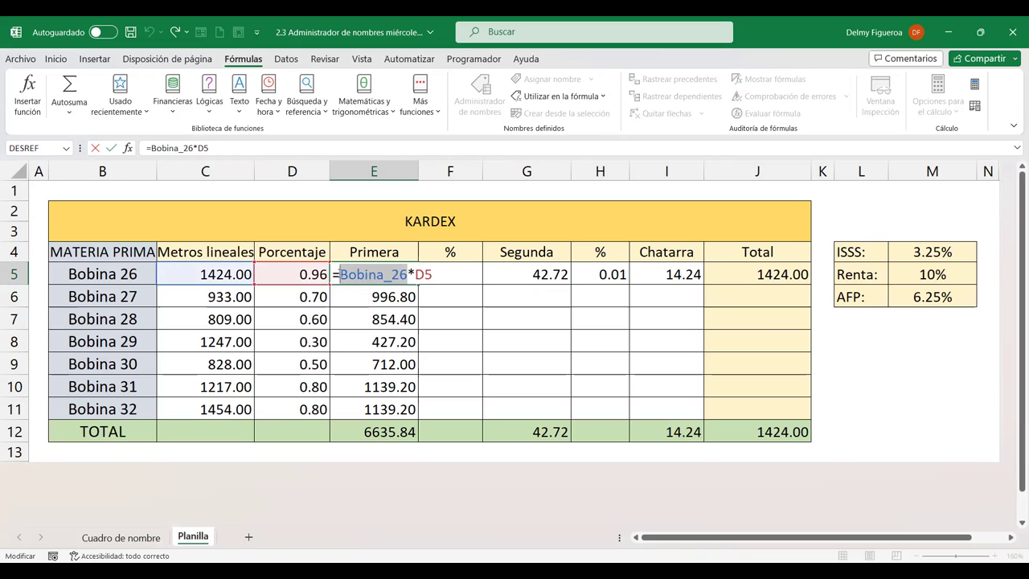
pyautogui.press('BackSpace')
pyautogui.click(218, 273)
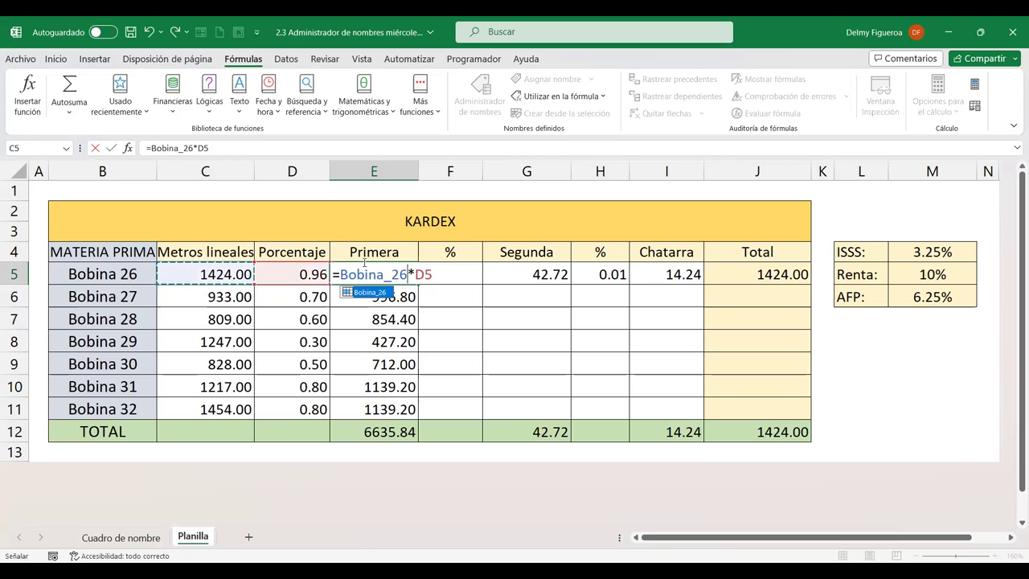
pyautogui.press('Return')
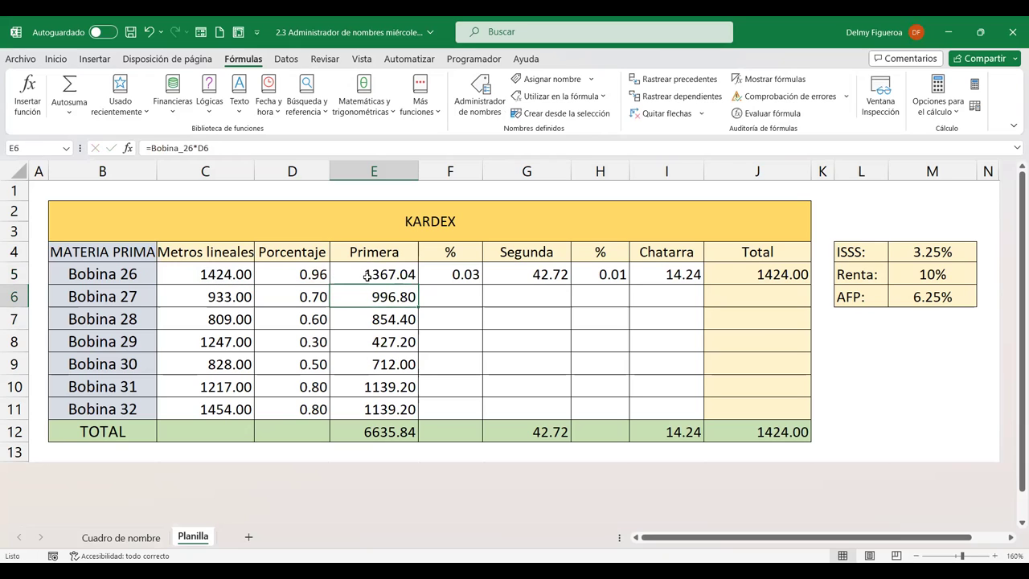
pyautogui.doubleClick(367, 276)
pyautogui.moveTo(408, 276); pyautogui.dragTo(340, 276)
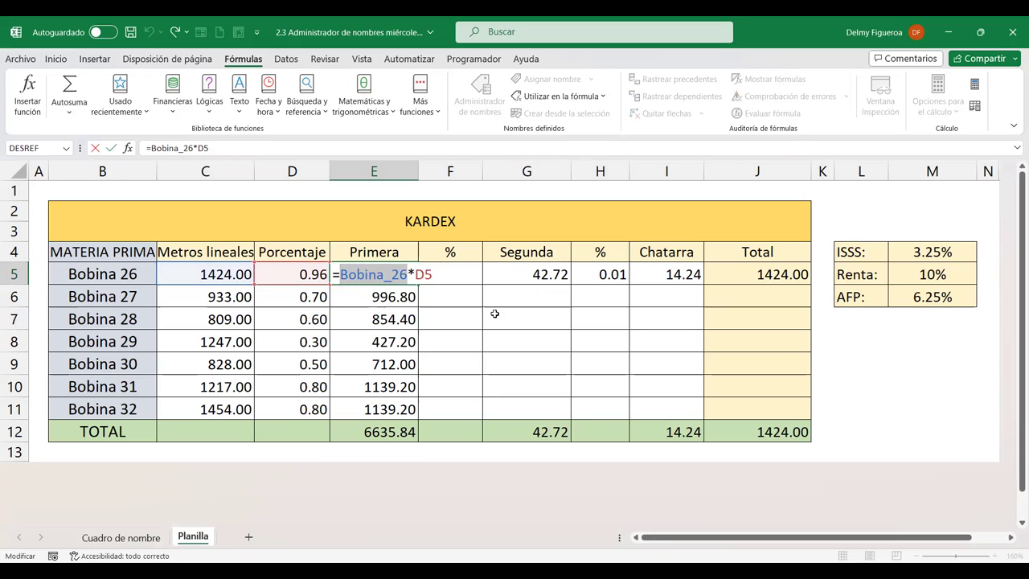
pyautogui.press('Return')
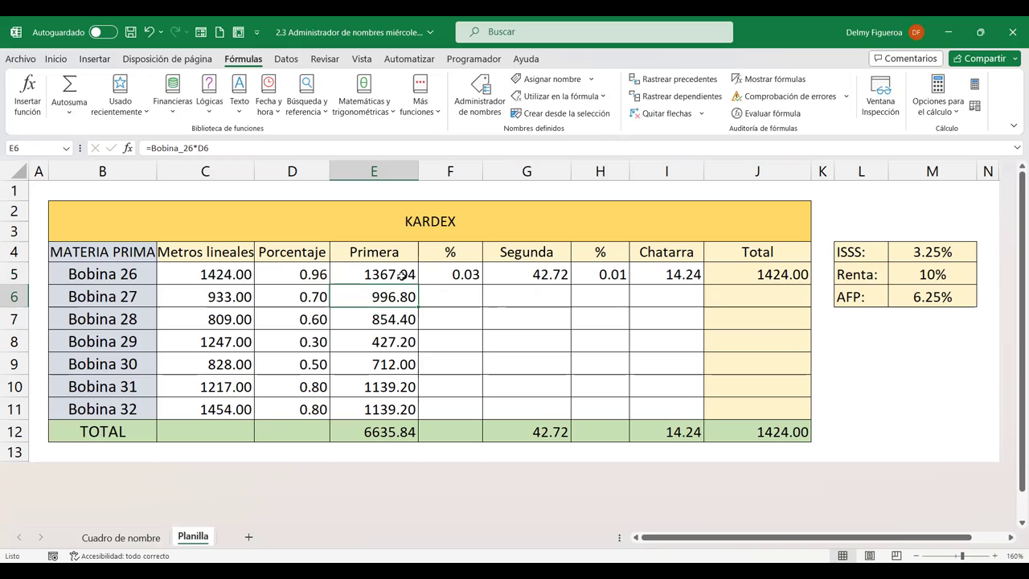
pyautogui.doubleClick(402, 275)
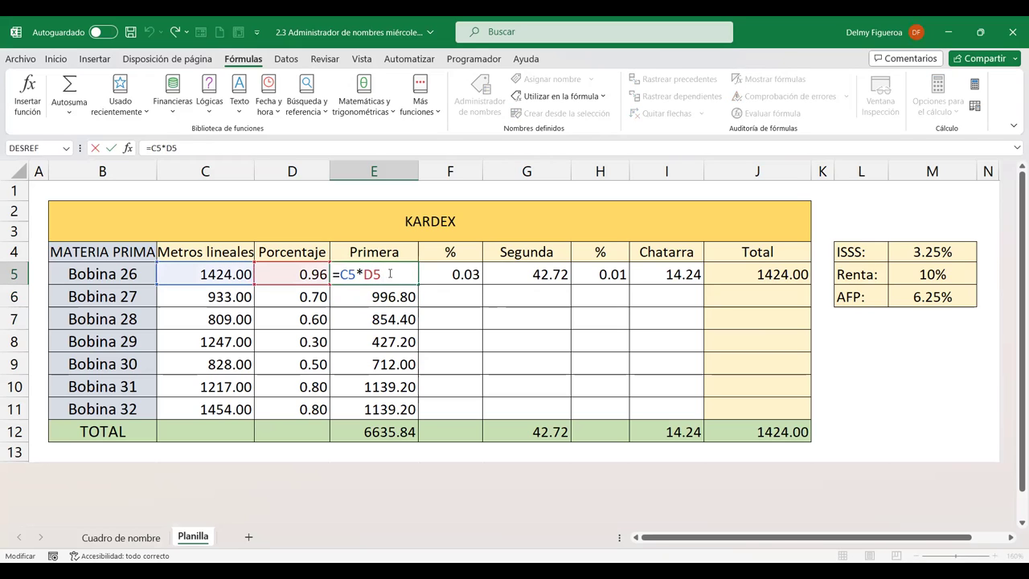
# - Fill E5's =C5*D5 down to E11 and confirm E6 reads =C6*D6
pyautogui.press('Escape')
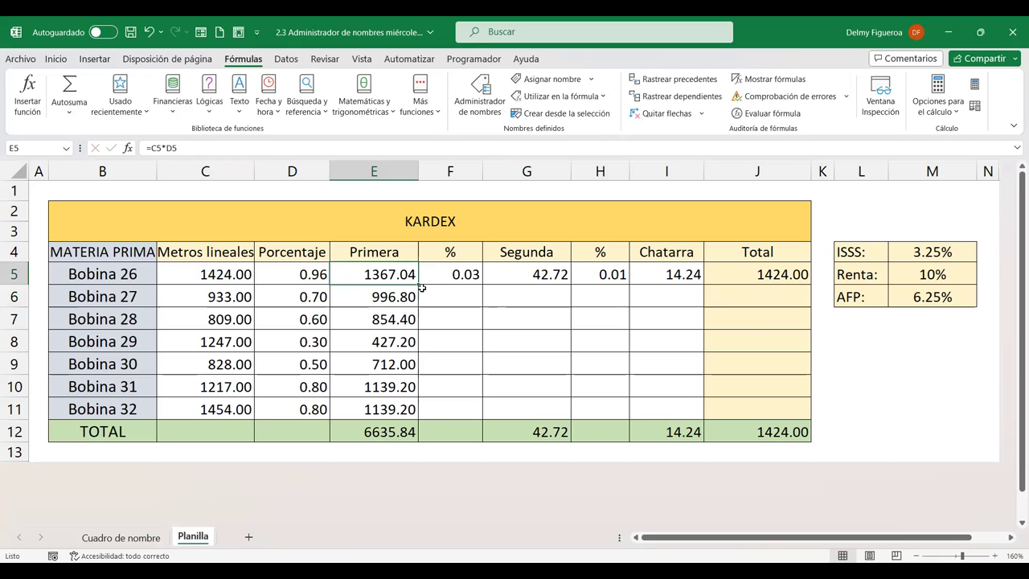
pyautogui.moveTo(417, 284); pyautogui.dragTo(416, 412)
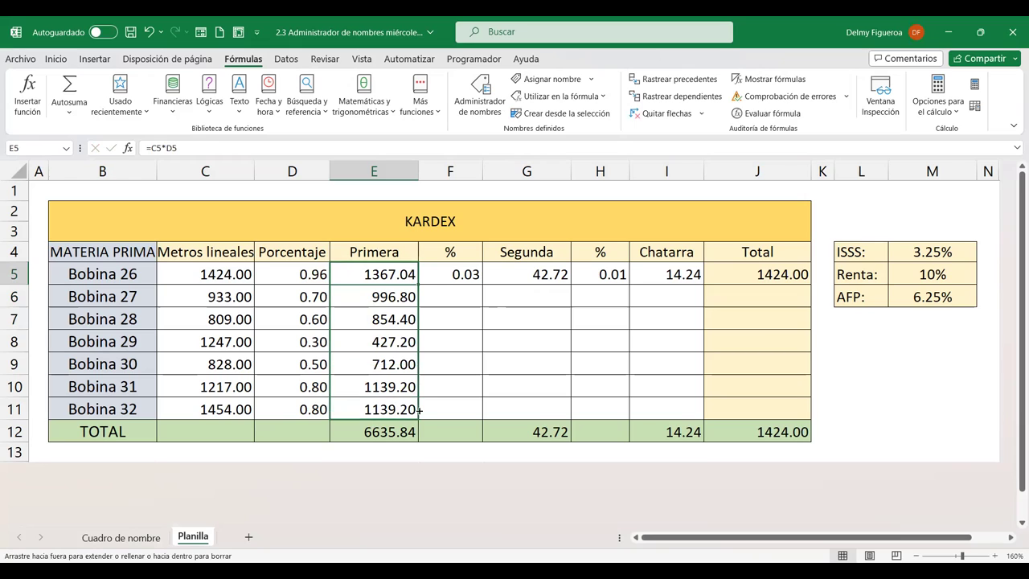
pyautogui.click(390, 295)
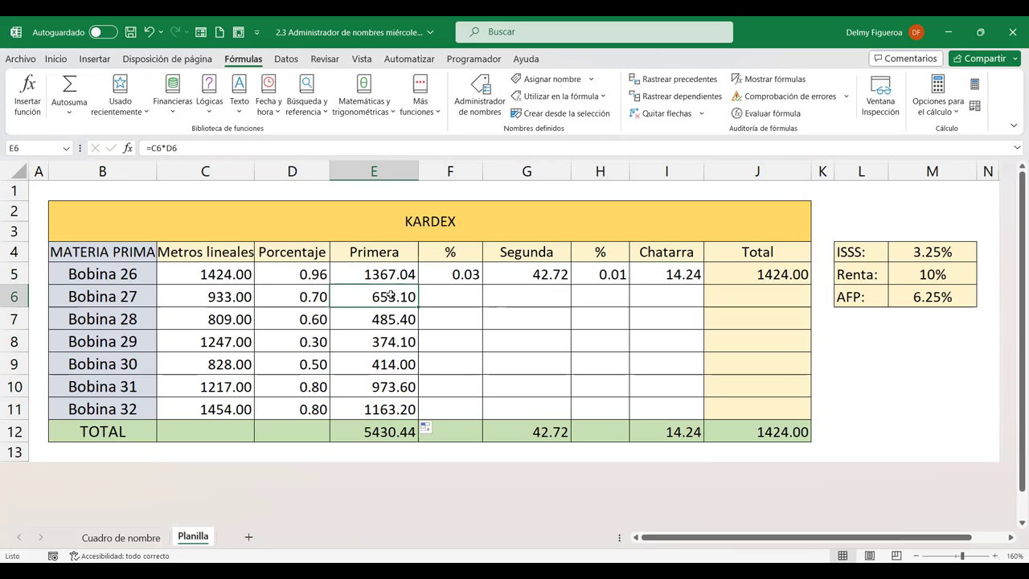
pyautogui.click(392, 273)
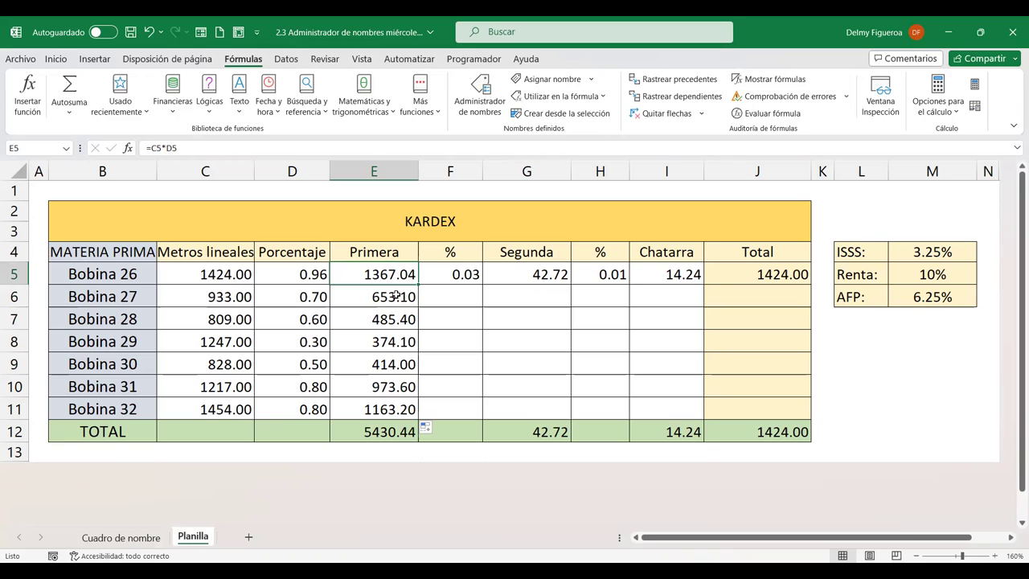
pyautogui.doubleClick(396, 295)
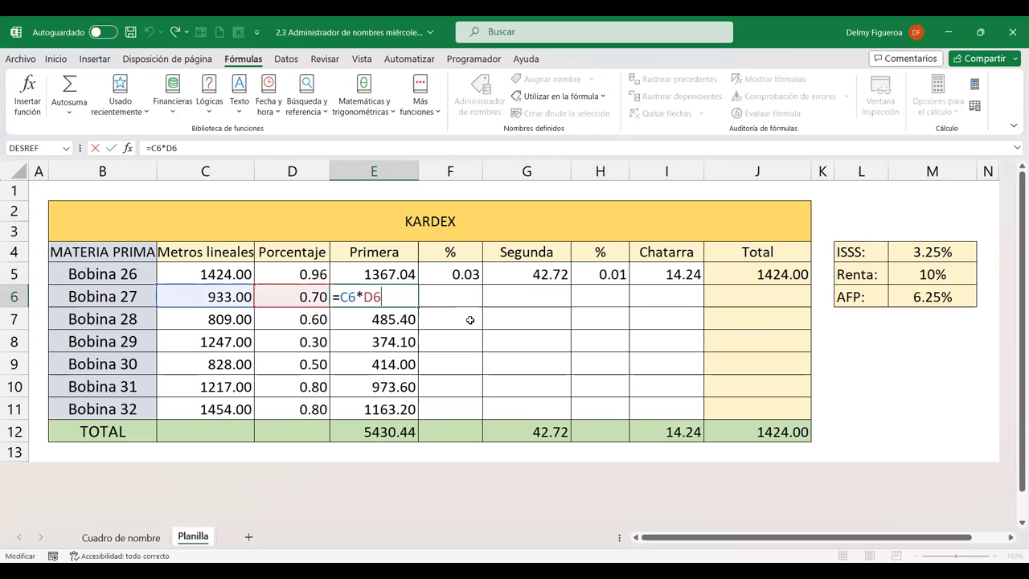
pyautogui.press('Return')
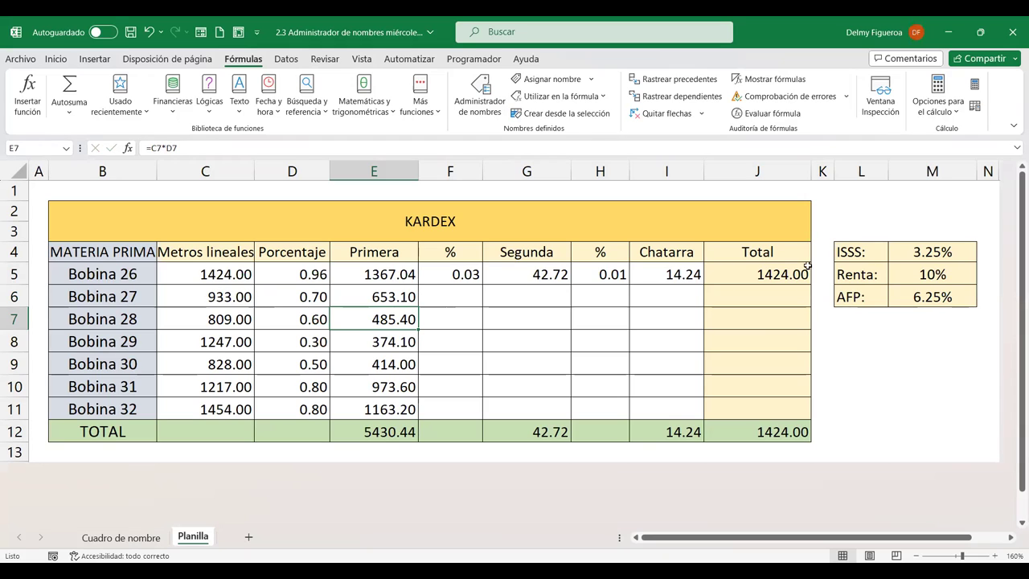
# - Enter =+Bobina_31 in cell L9 so it displays 1217
pyautogui.click(118, 276)
pyautogui.click(119, 291)
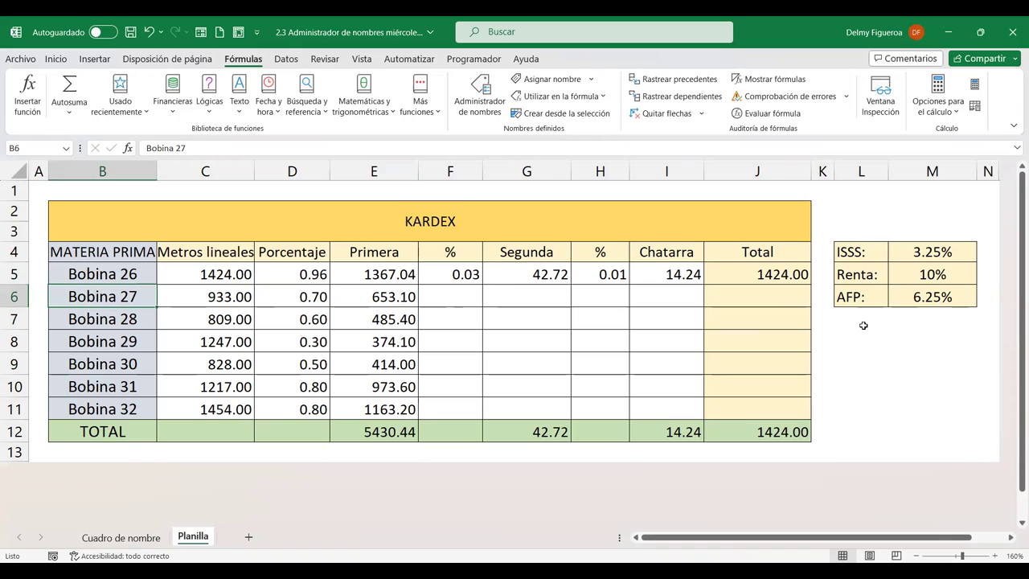
pyautogui.click(866, 358)
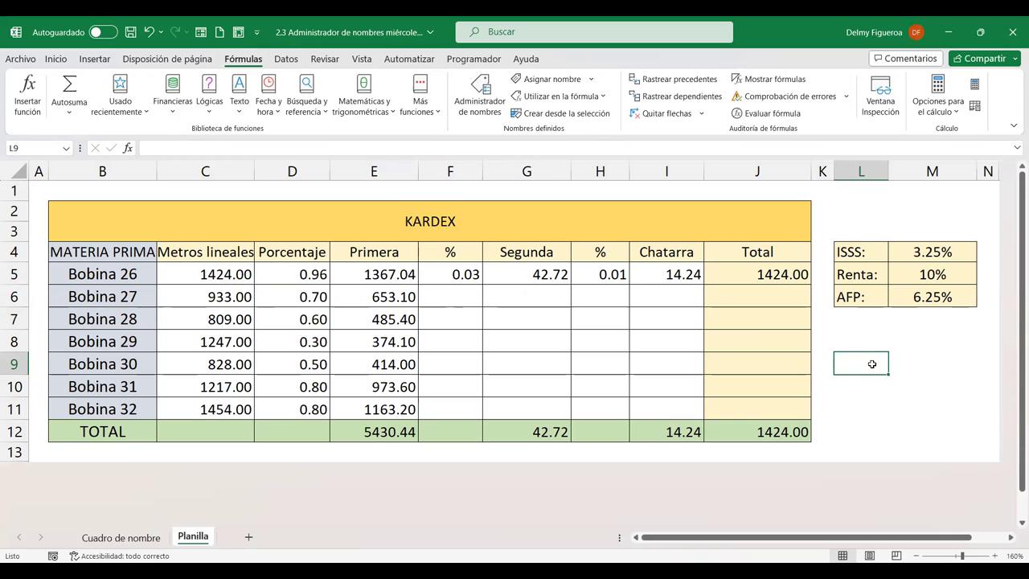
pyautogui.write('+')
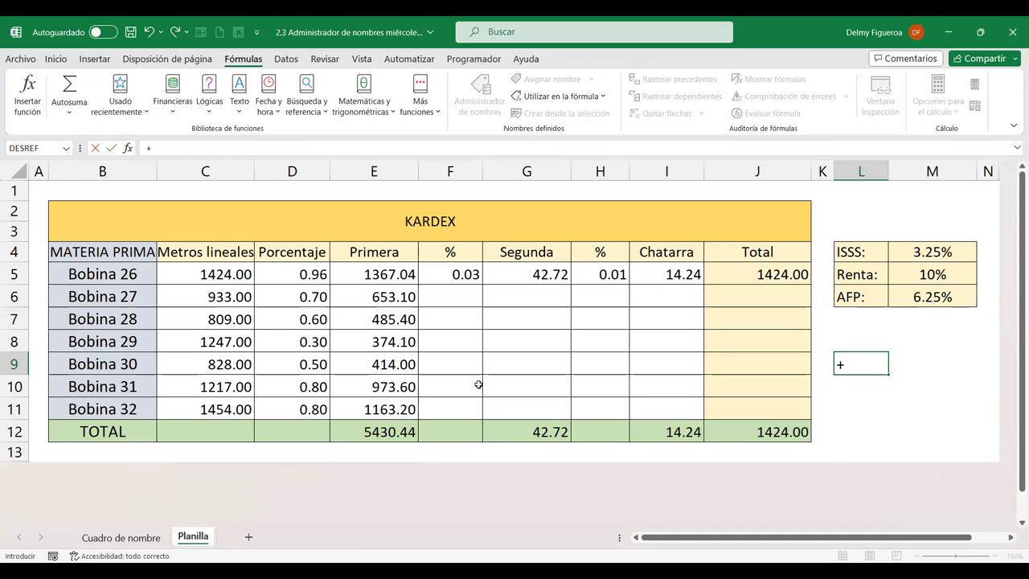
pyautogui.write('bon')
pyautogui.write('ina')
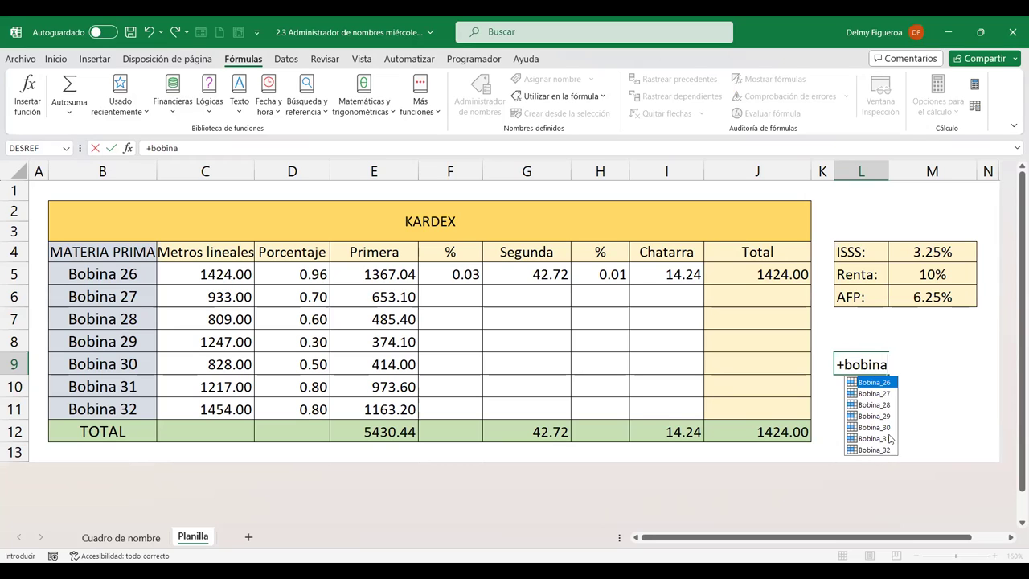
pyautogui.click(889, 438)
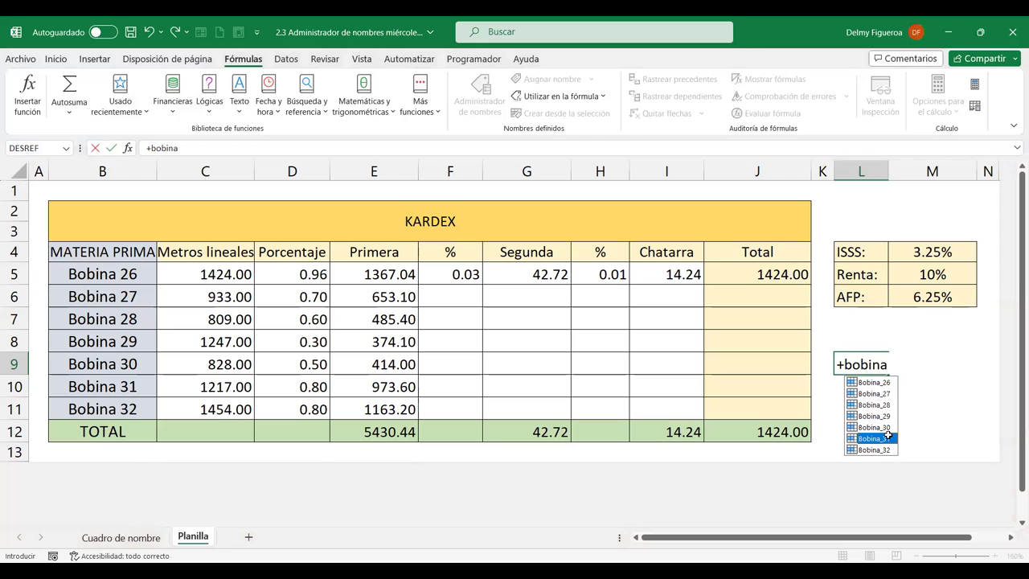
pyautogui.doubleClick(888, 437)
pyautogui.press('Return')
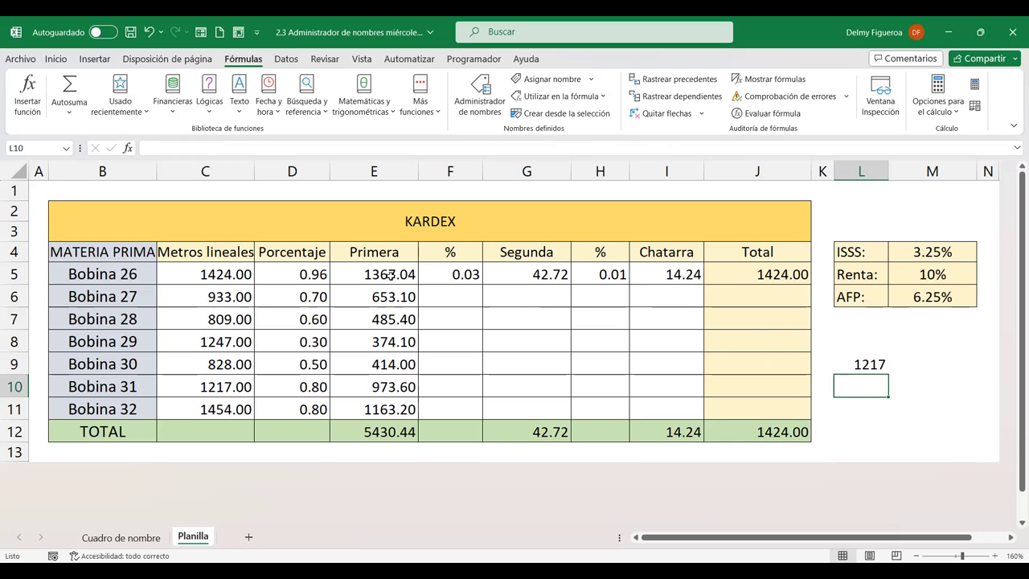
# - Enter 0.20 and 0.10 in the % cells for Bobina 27 and 28
pyautogui.click(295, 276)
pyautogui.click(381, 273)
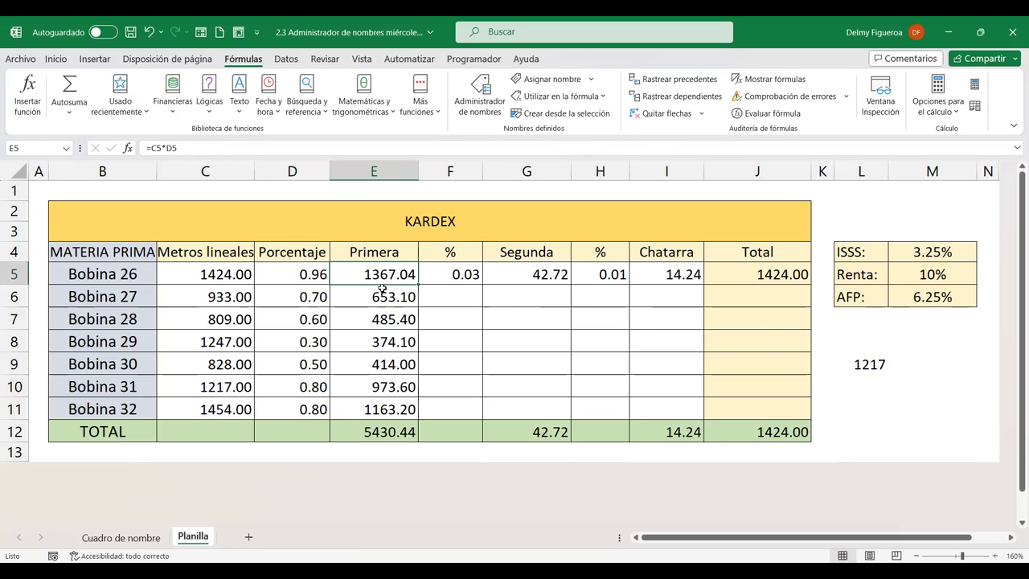
pyautogui.click(383, 291)
pyautogui.click(385, 342)
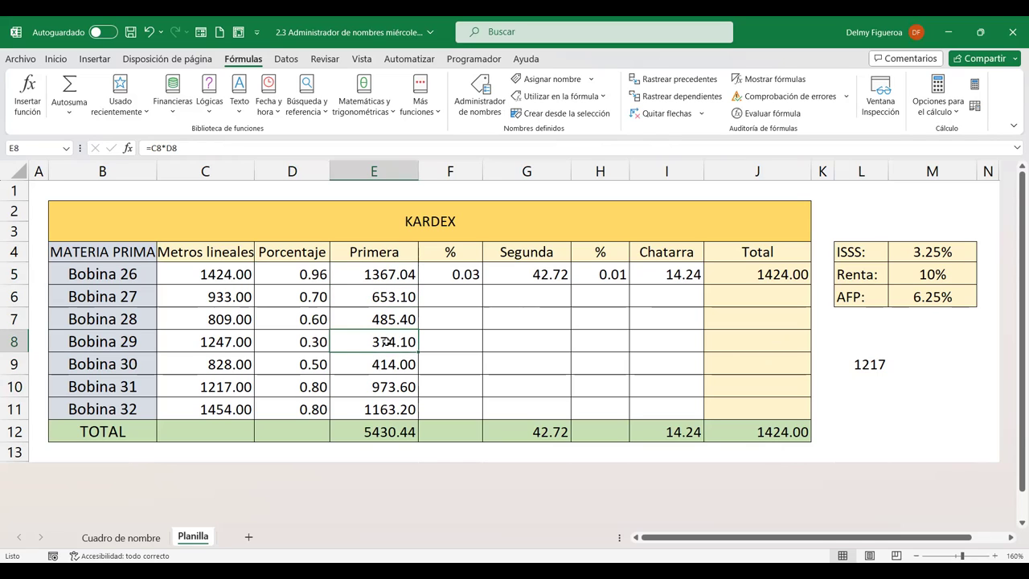
pyautogui.click(445, 271)
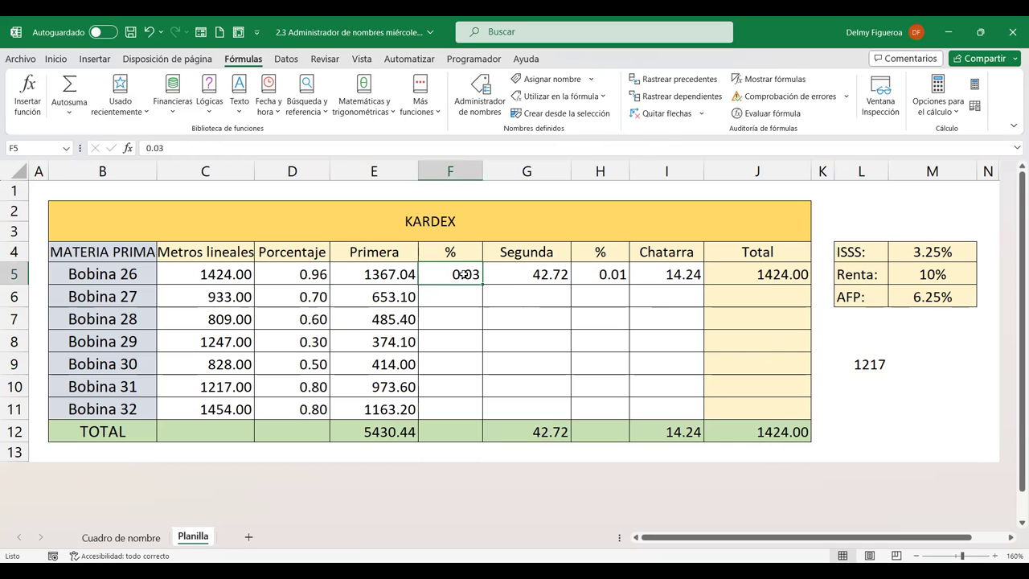
pyautogui.click(462, 291)
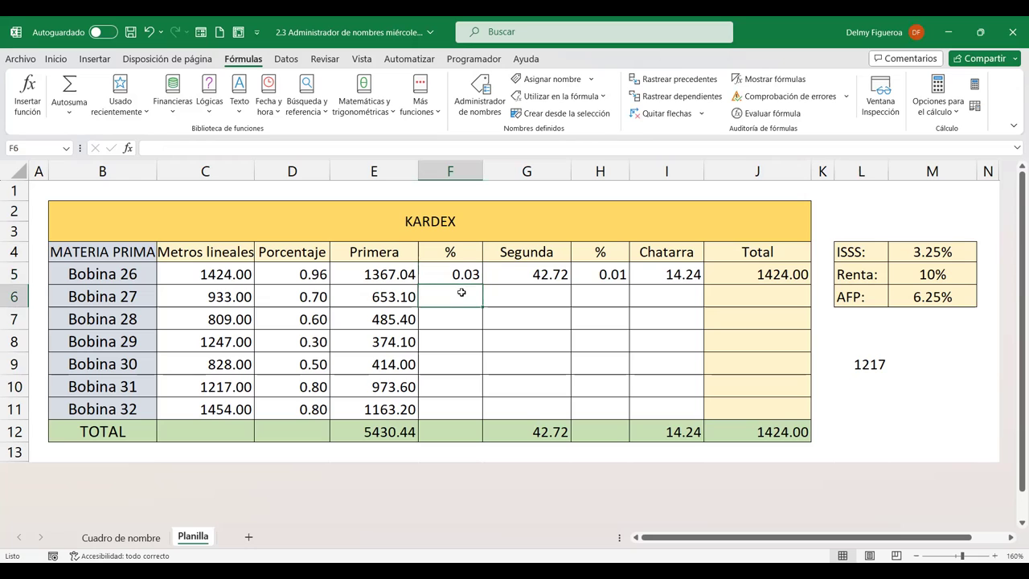
pyautogui.write('.05')
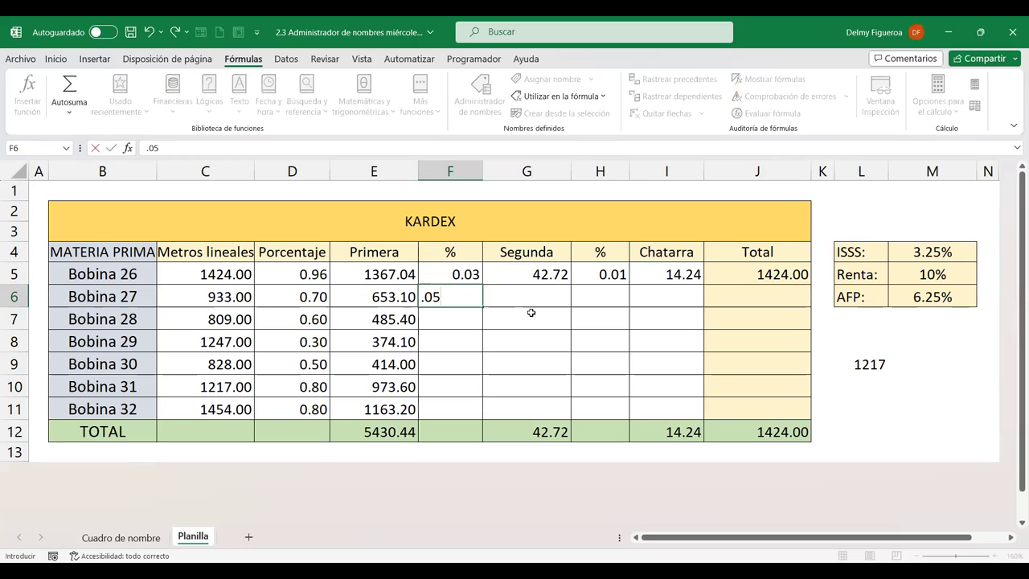
pyautogui.press('Escape')
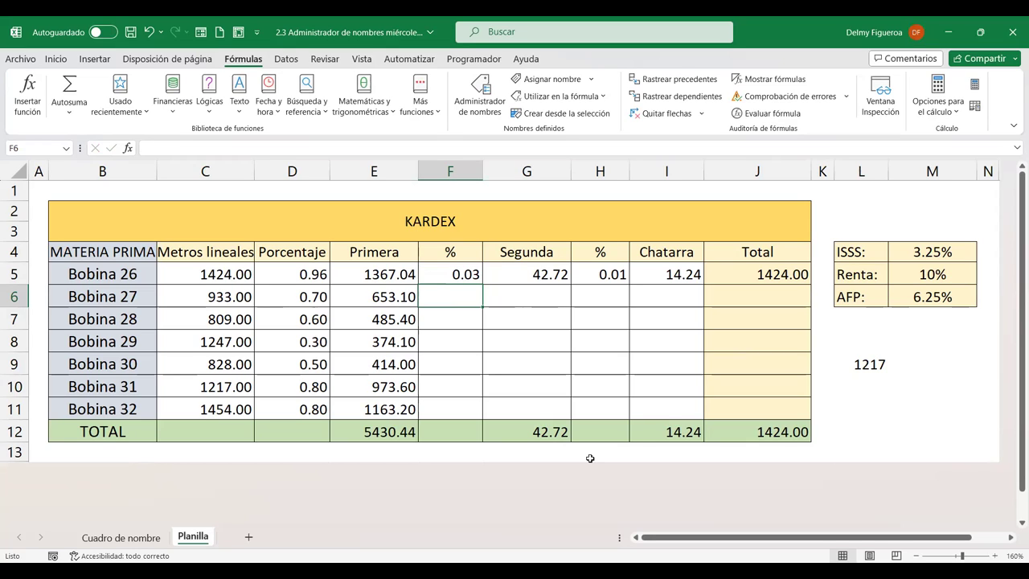
pyautogui.write('0.2')
pyautogui.press('Return')
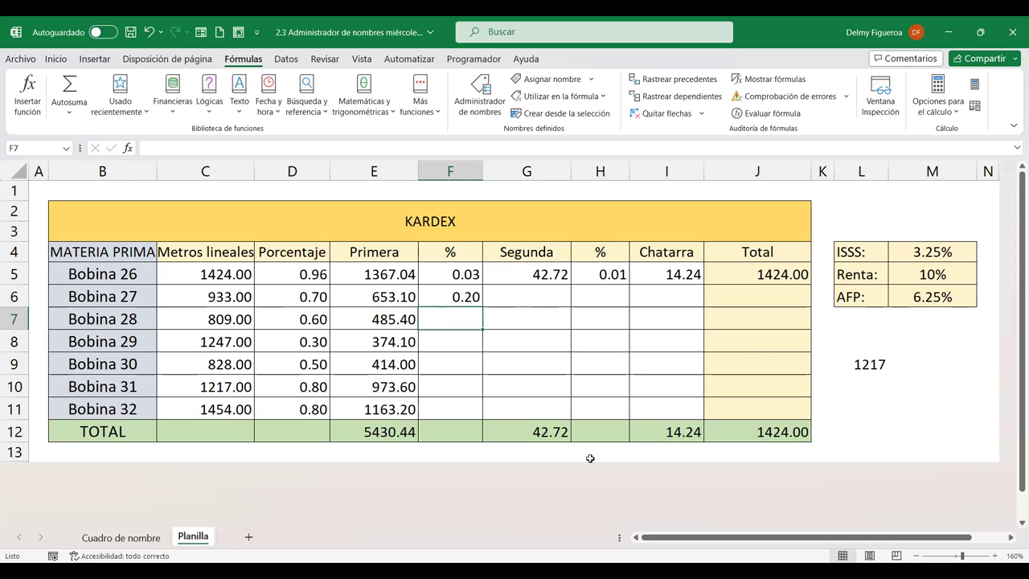
pyautogui.write('0.1')
pyautogui.press('Return')
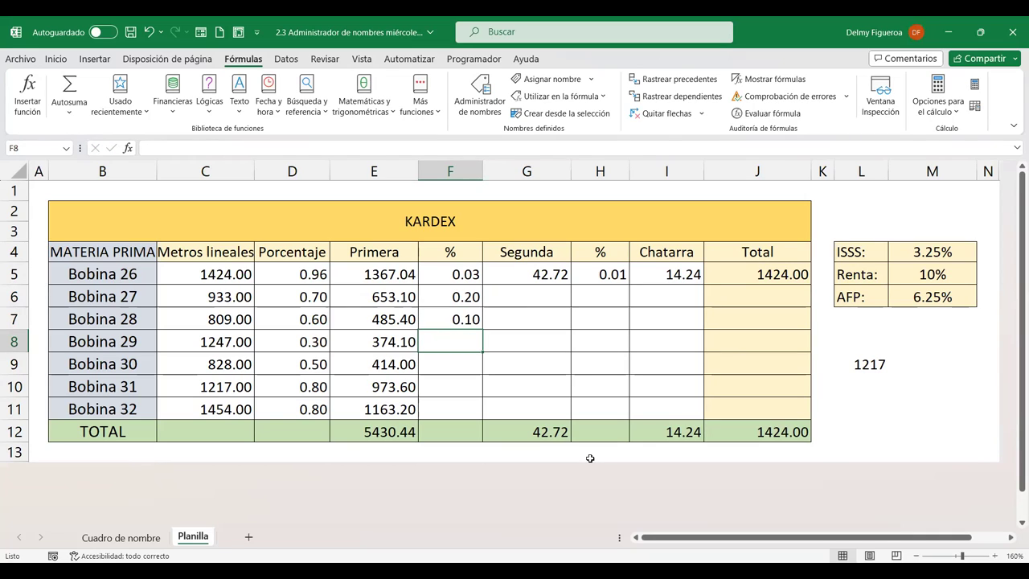
# - Enter 0.60, 0.20, 0.10 and 0.10 in the % cells for Bobina 29–32
pyautogui.write('.6')
pyautogui.press('Return')
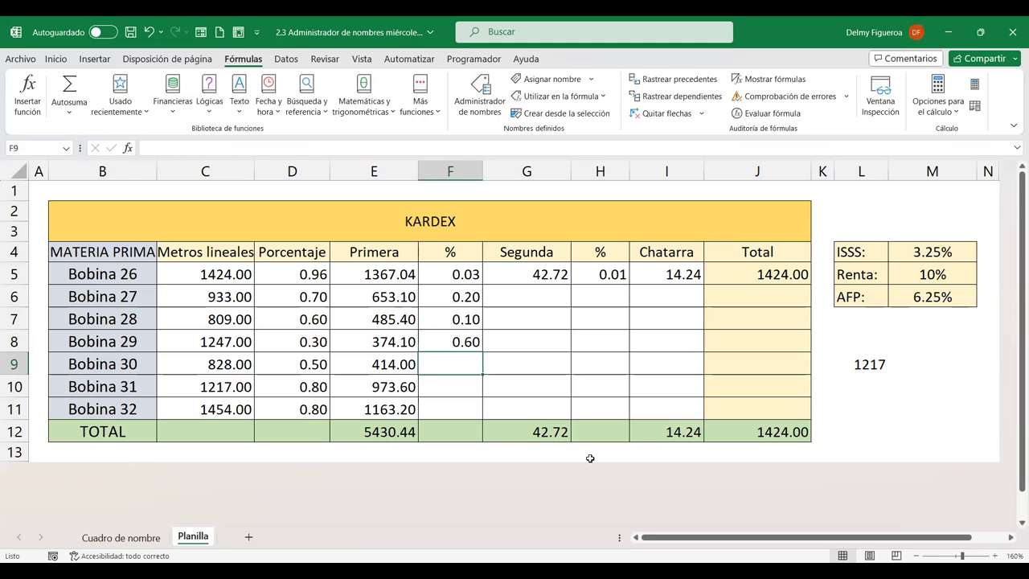
pyautogui.write('.2')
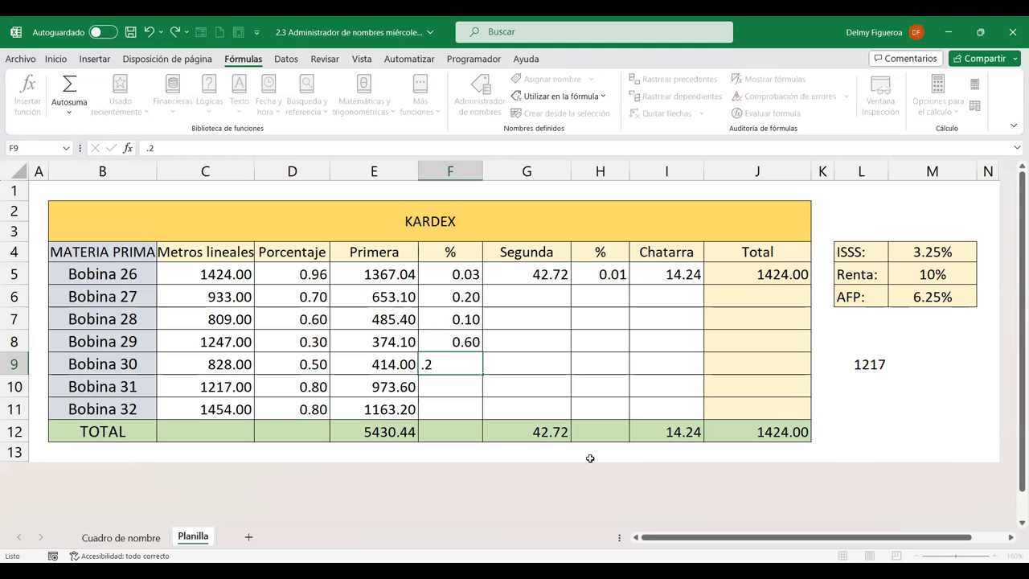
pyautogui.press('Return')
pyautogui.write('.1')
pyautogui.press('Return')
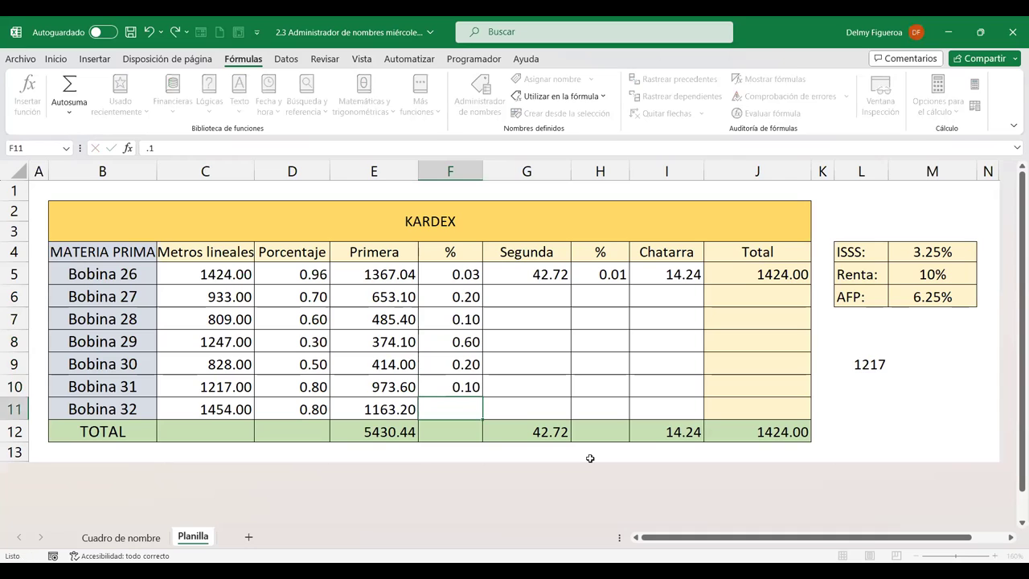
pyautogui.write('.1')
pyautogui.press('Return')
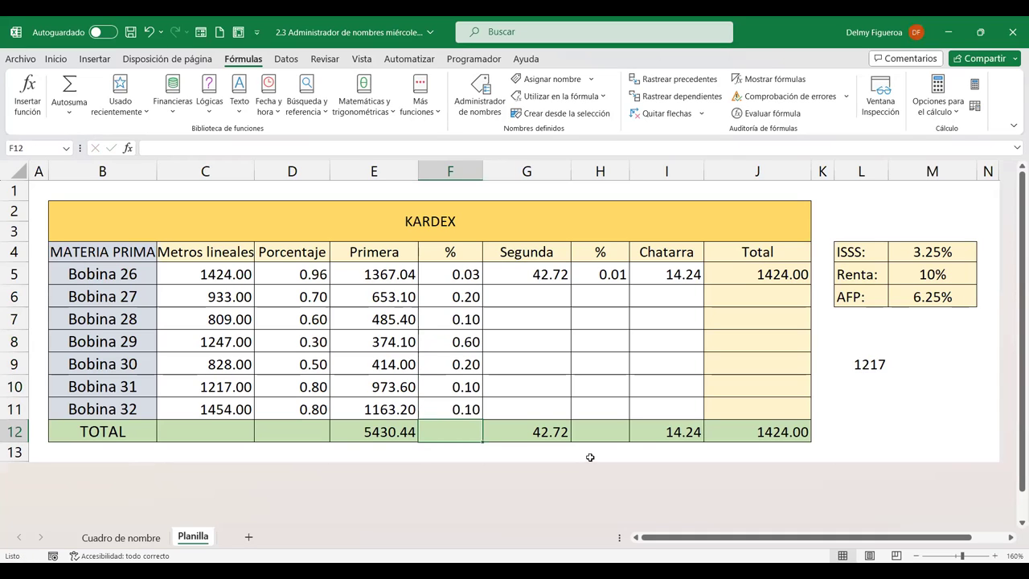
pyautogui.click(535, 274)
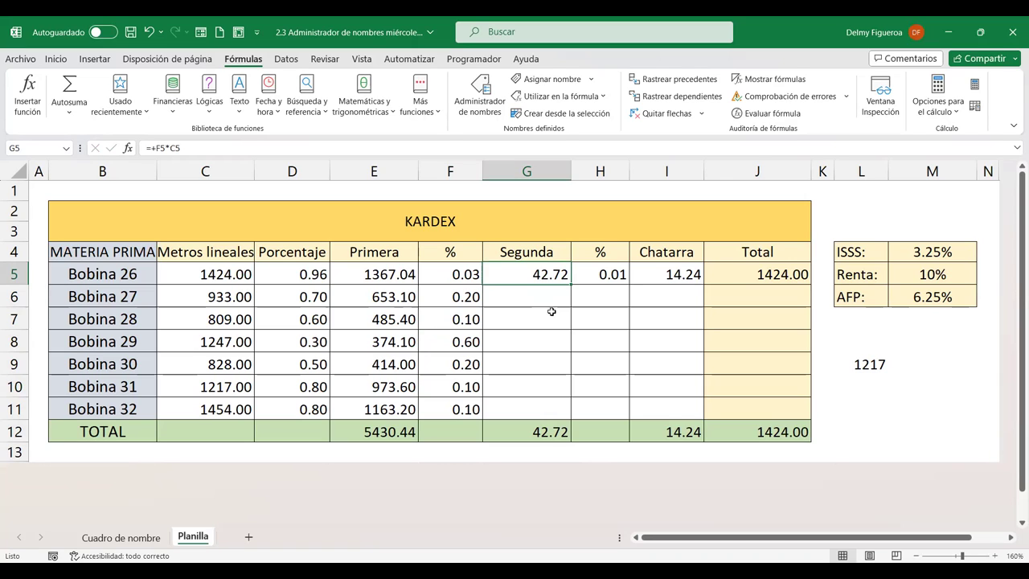
# - Set G5 to =+C5*F5 and fill it down to G11, from 186.60 to 145.40
pyautogui.write('+')
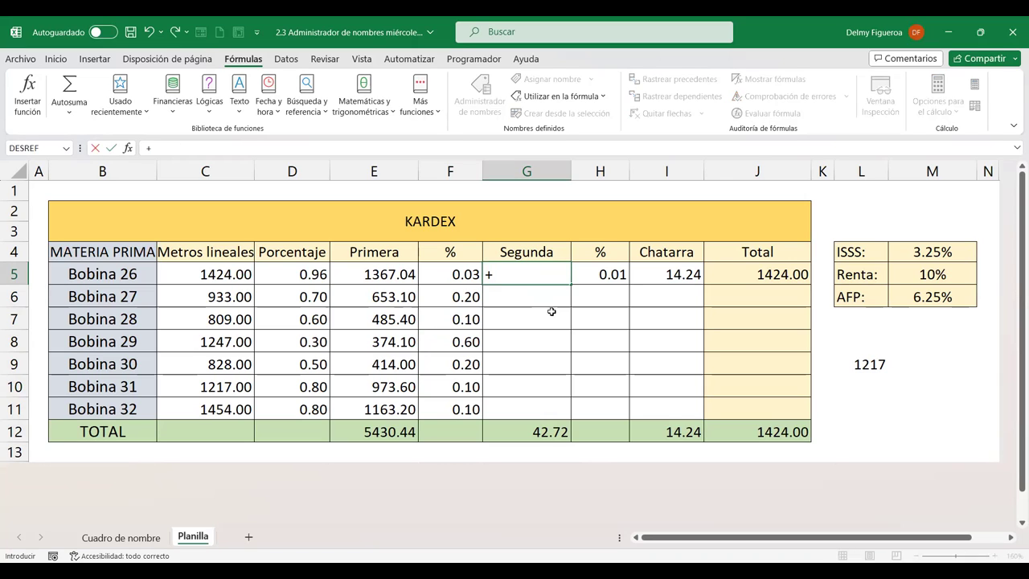
pyautogui.write('bob')
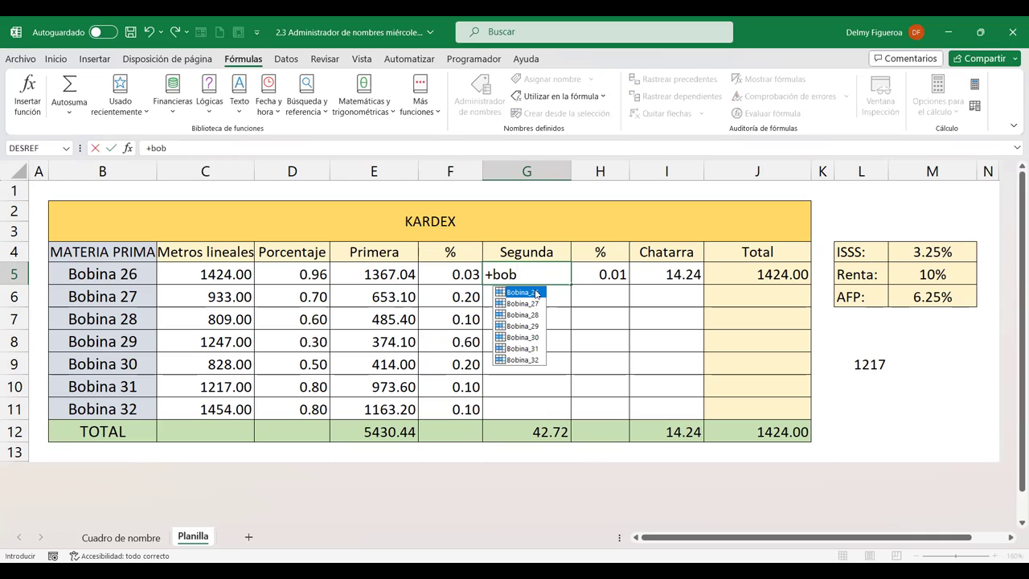
pyautogui.doubleClick(536, 293)
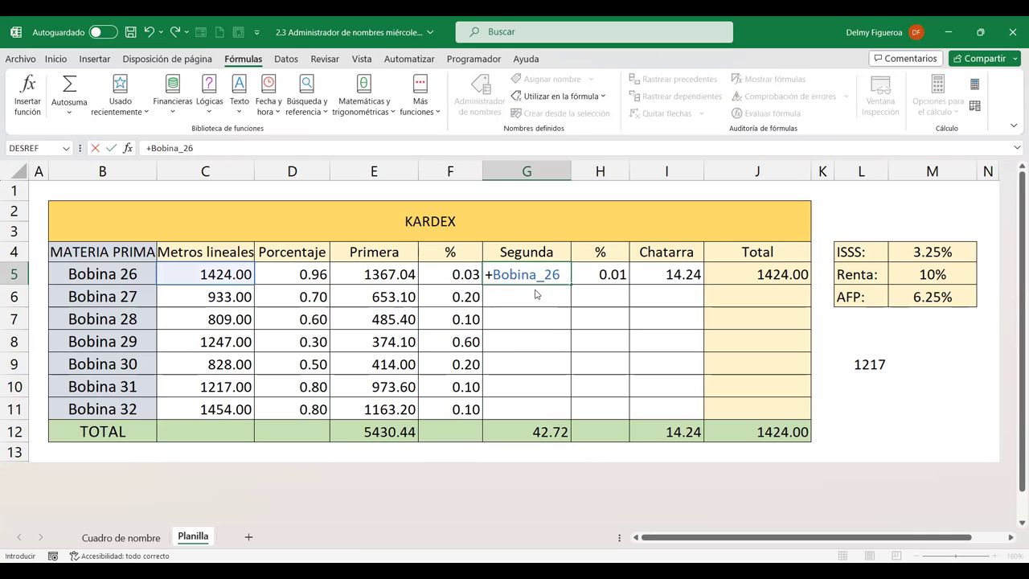
pyautogui.press('BackSpace')
pyautogui.press('BackSpace')
pyautogui.press('BackSpace')
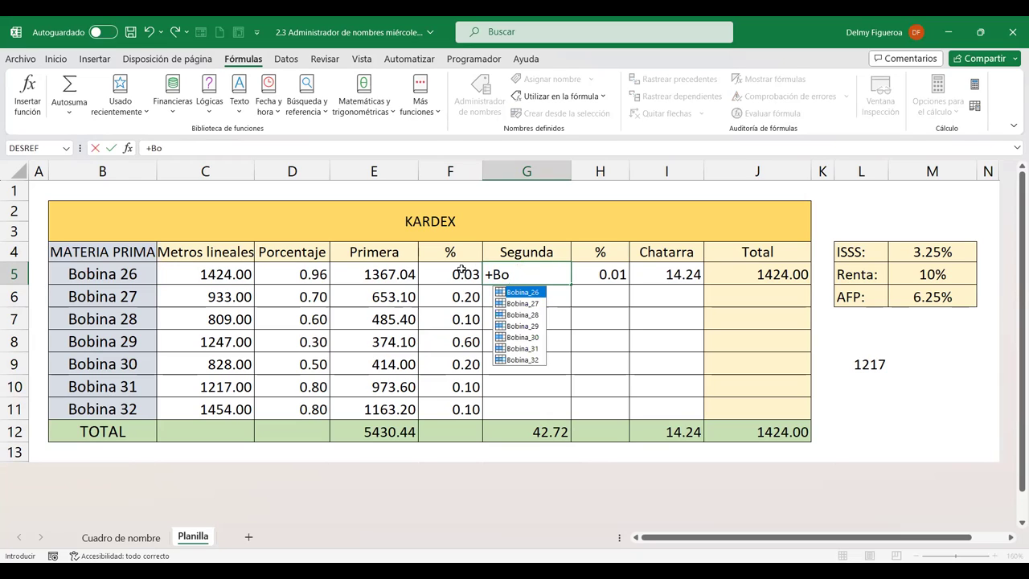
pyautogui.press('BackSpace')
pyautogui.press('BackSpace')
pyautogui.click(205, 274)
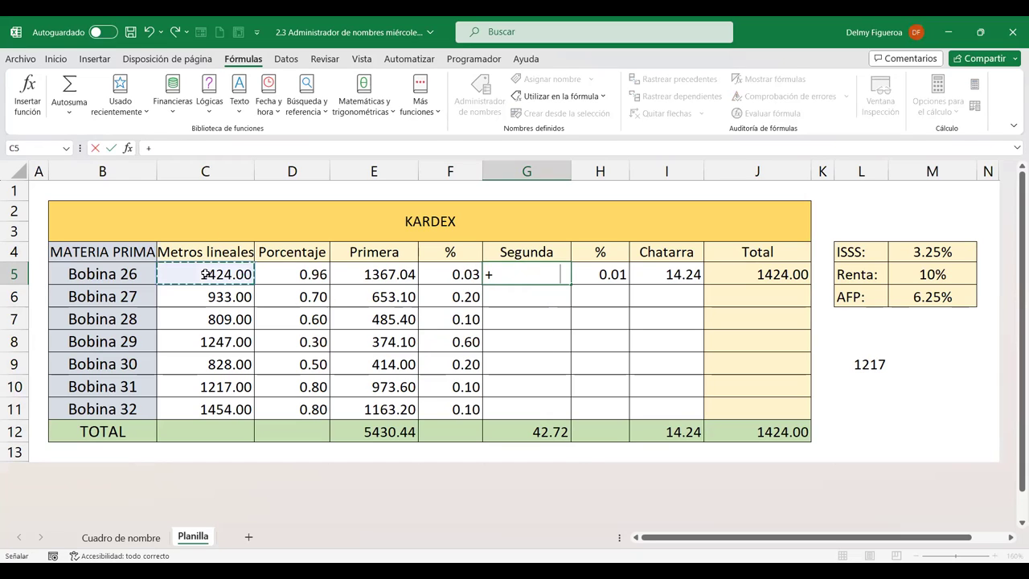
pyautogui.write('*')
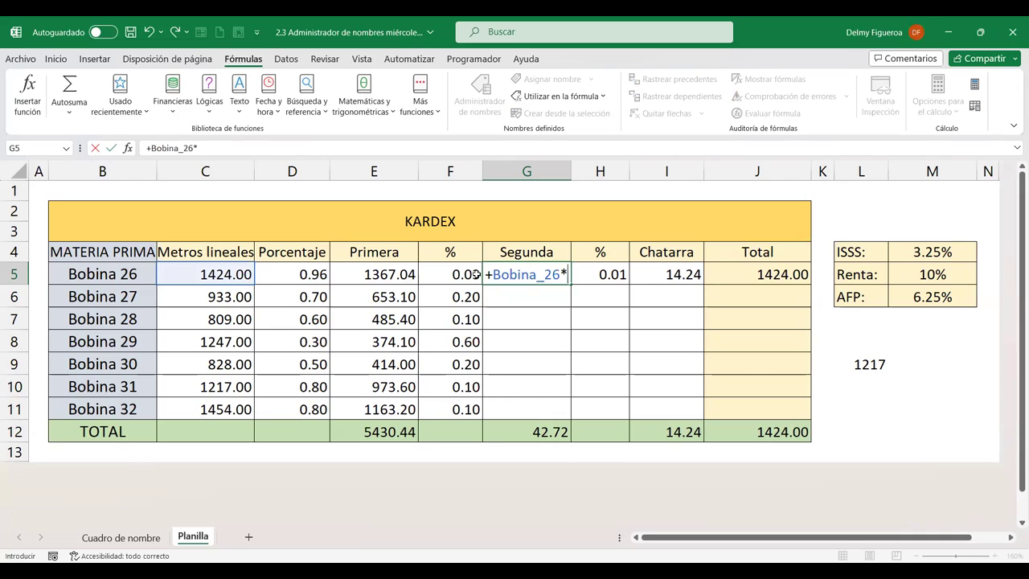
pyautogui.click(462, 276)
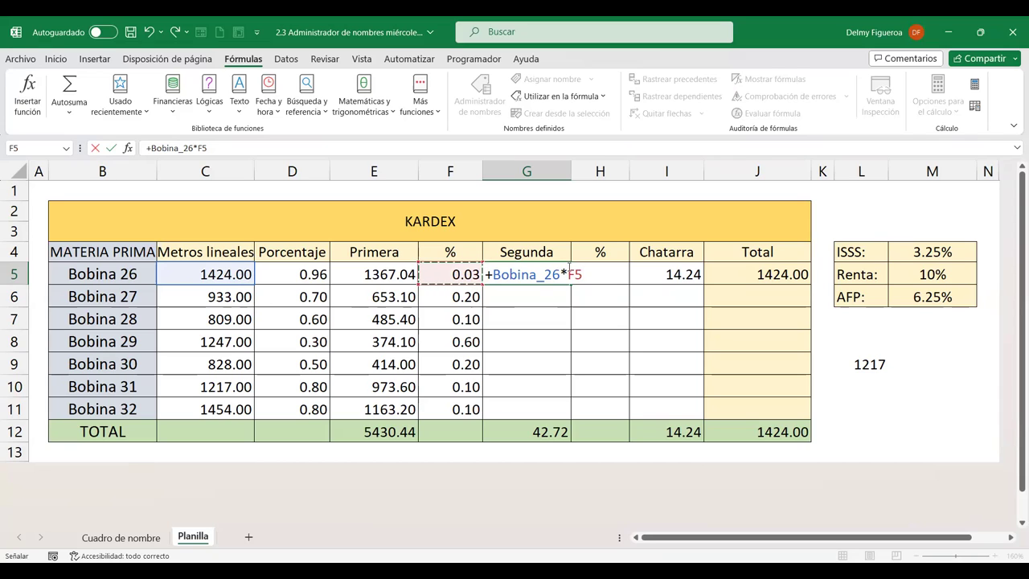
pyautogui.moveTo(560, 270); pyautogui.dragTo(491, 275)
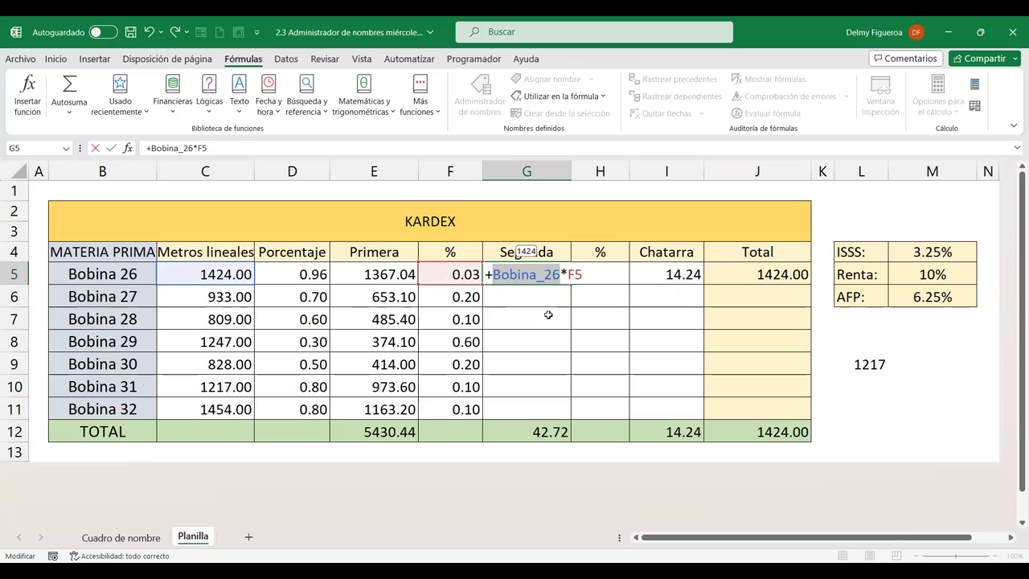
pyautogui.write('c5')
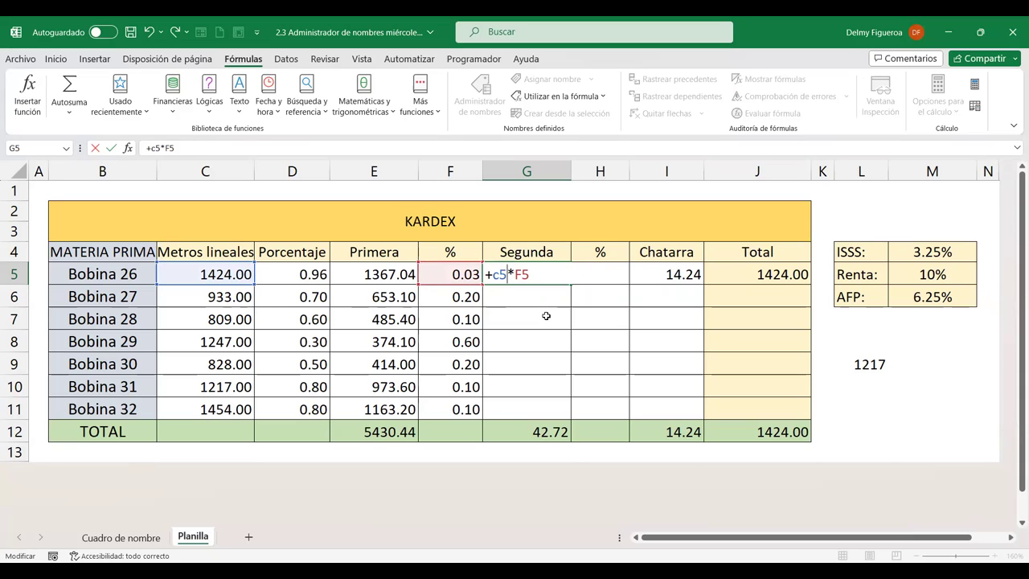
pyautogui.hotkey('ctrl', 'Return')
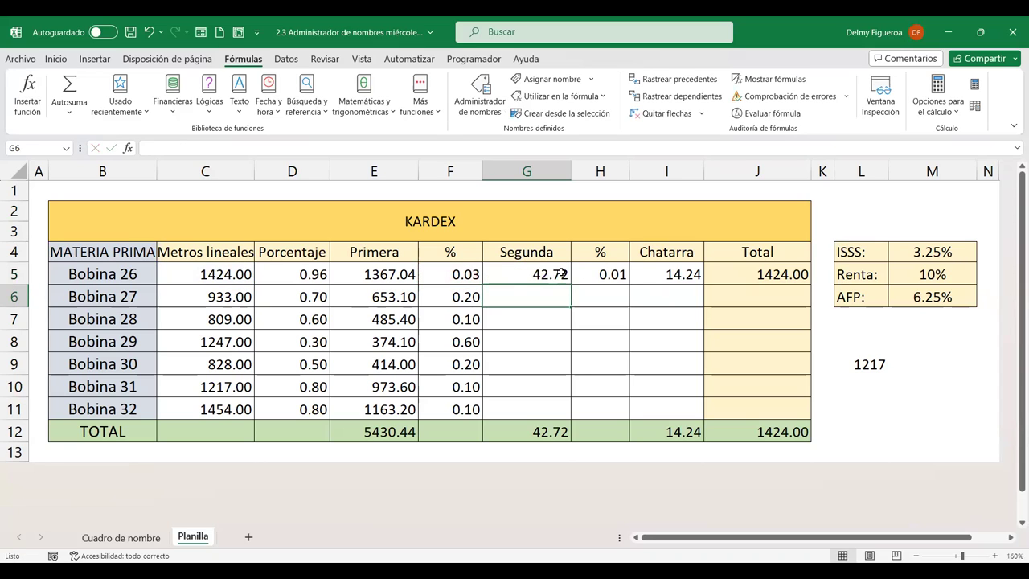
pyautogui.moveTo(573, 284); pyautogui.dragTo(569, 410)
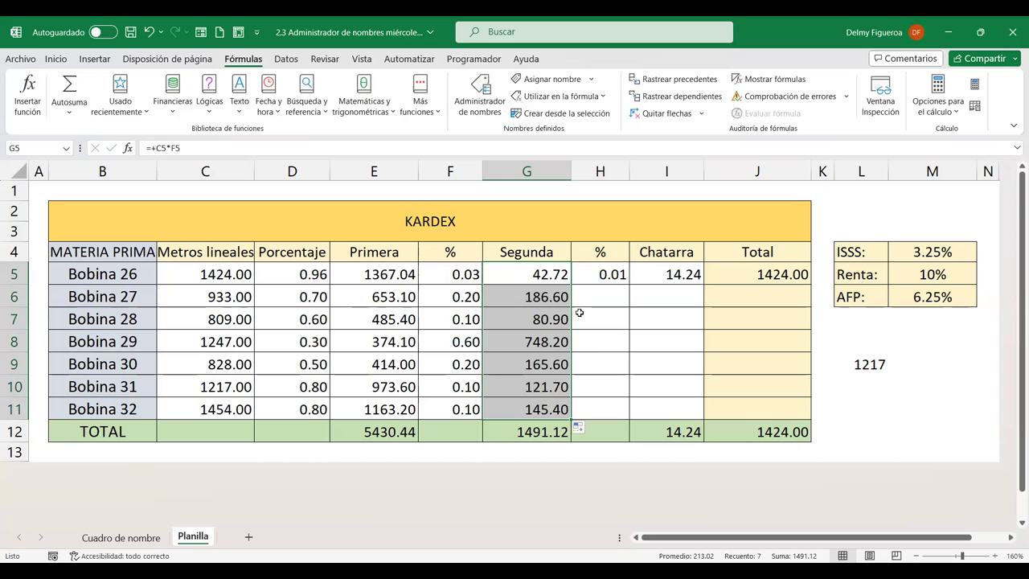
pyautogui.doubleClick(547, 295)
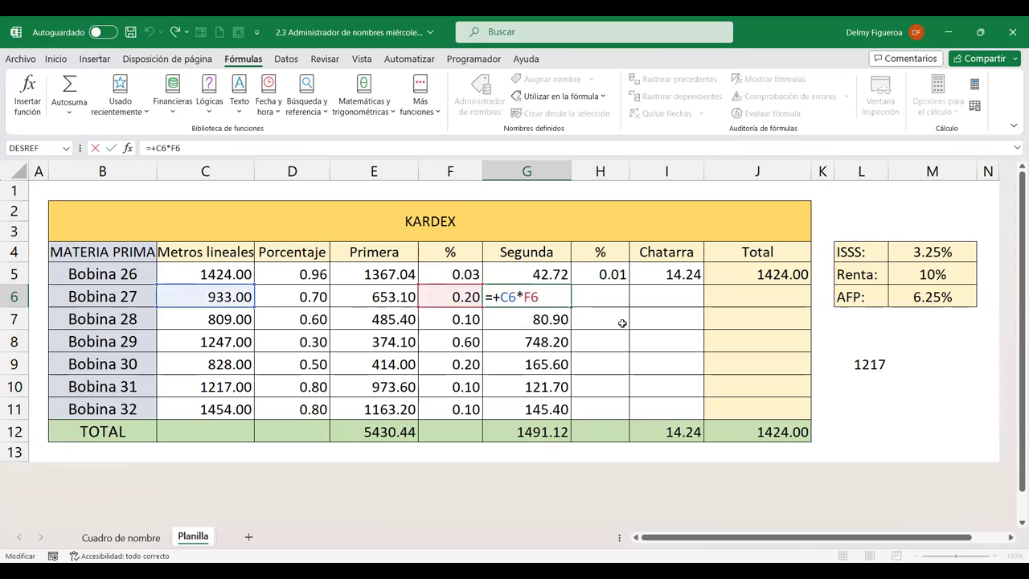
pyautogui.press('Return')
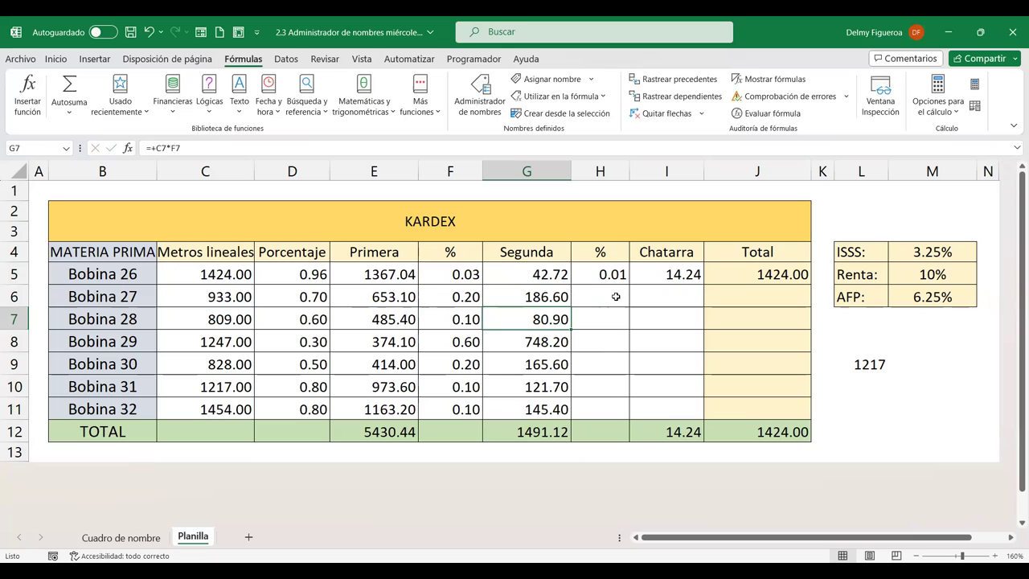
pyautogui.click(770, 274)
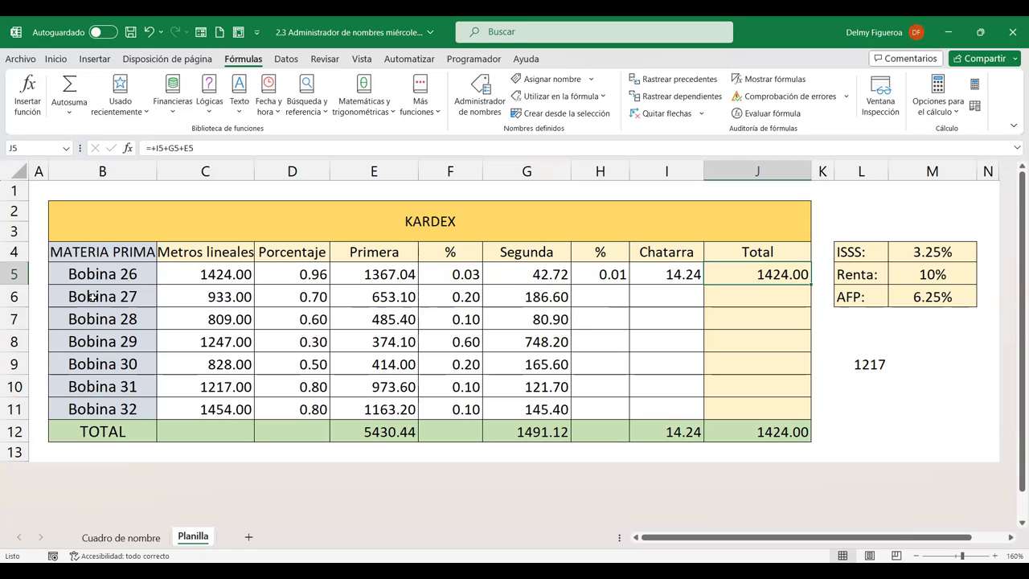
# - Create the MATERIA_PRIMA name from B4:B11 using the top row, and delete J5's Total formula
pyautogui.moveTo(117, 252); pyautogui.dragTo(121, 363)
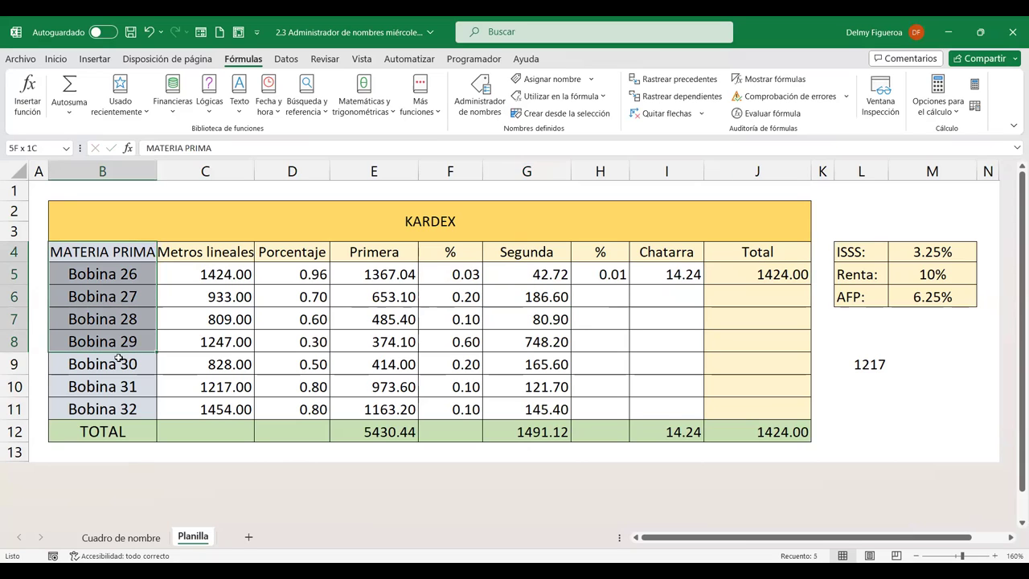
pyautogui.click(66, 147)
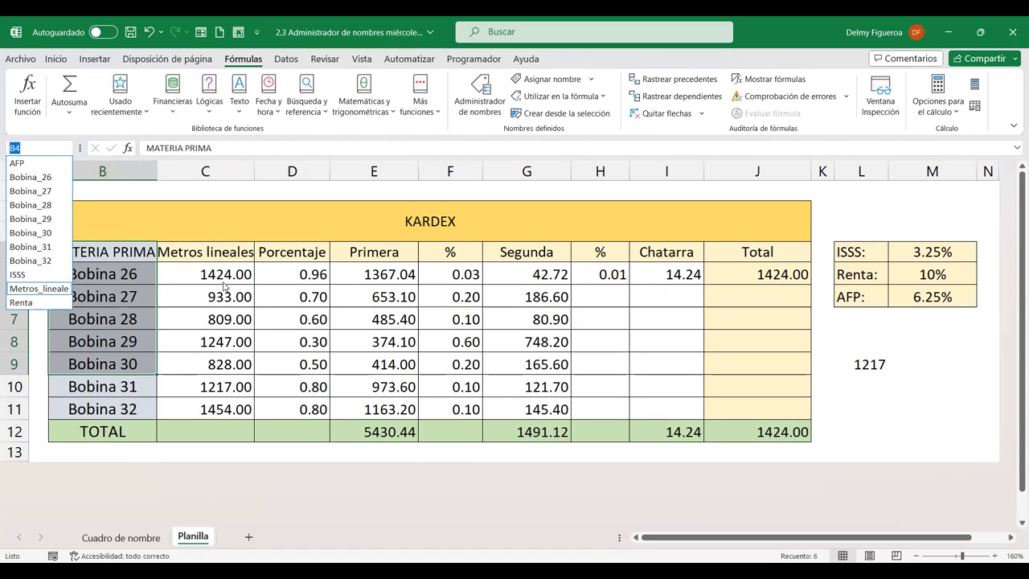
pyautogui.press('Escape')
pyautogui.moveTo(98, 249); pyautogui.dragTo(102, 414)
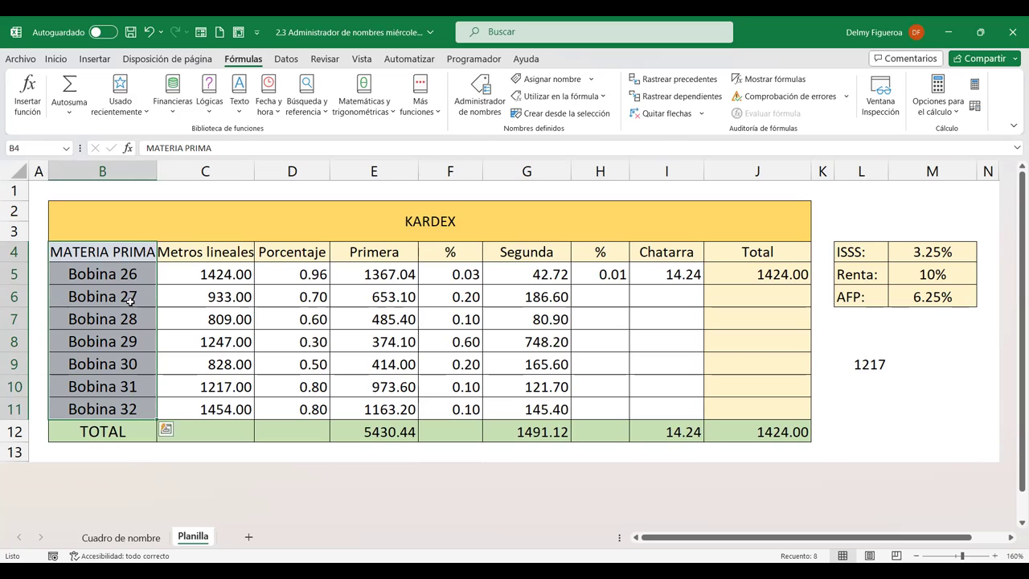
pyautogui.click(558, 115)
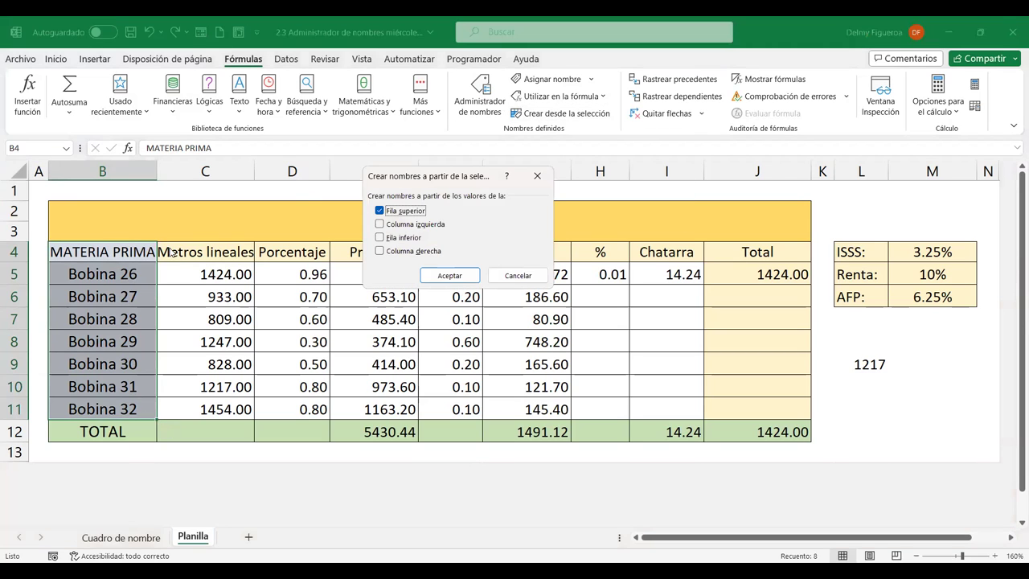
pyautogui.click(462, 279)
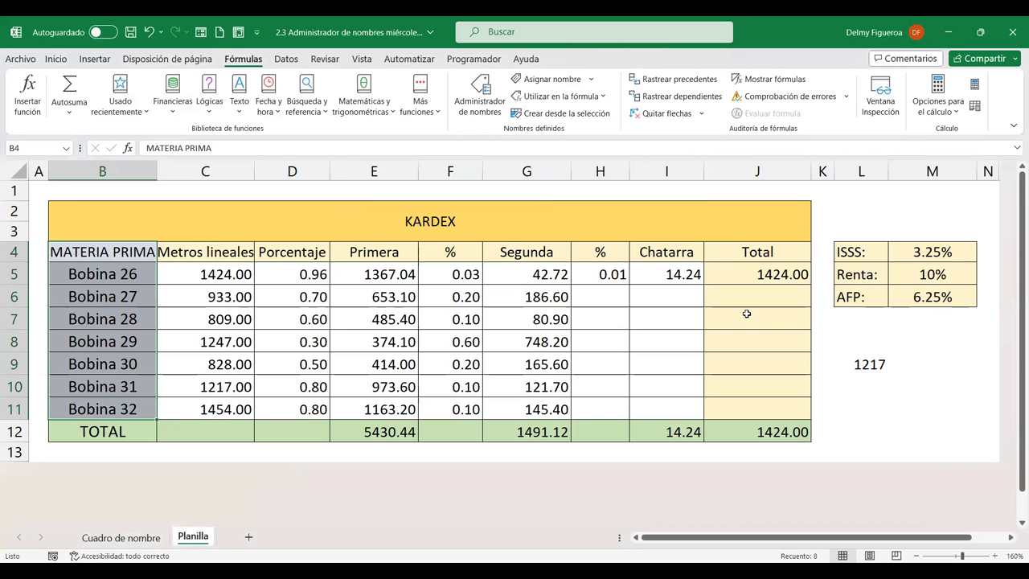
pyautogui.click(776, 276)
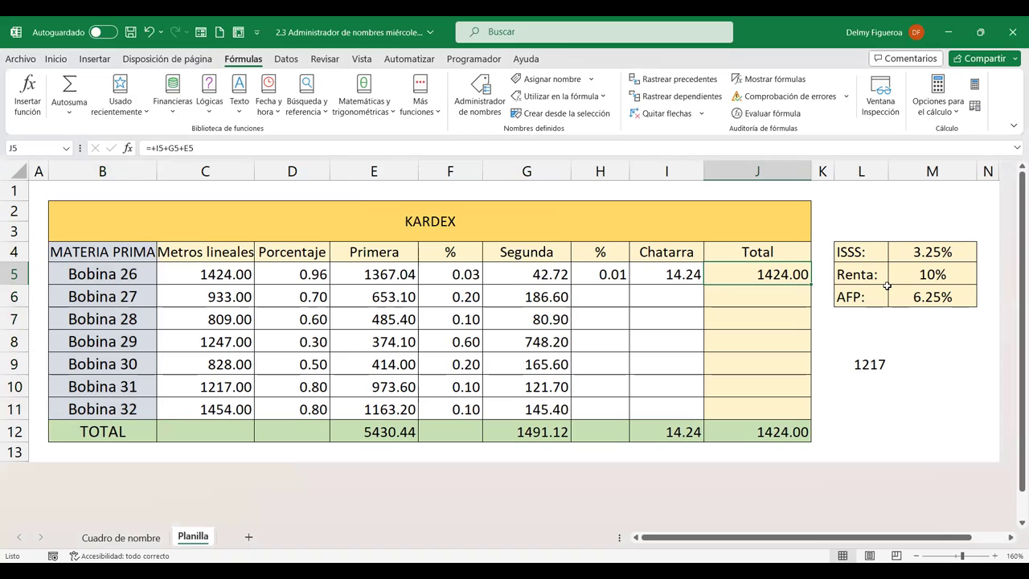
pyautogui.press('Delete')
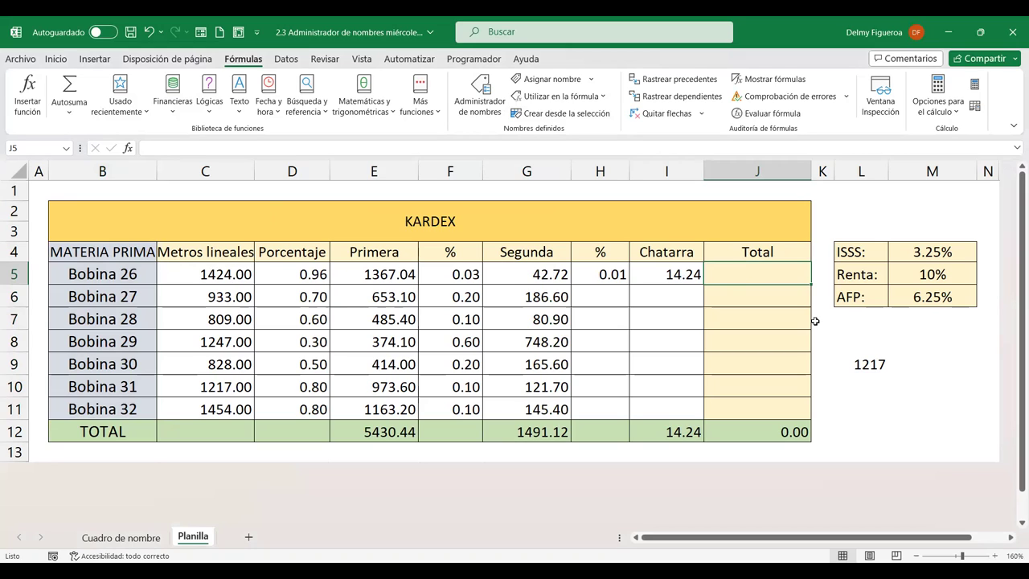
# - Unhide the rows below the KARDEX and enter =+MATERIA_PRIMA in B15 to spill the bobbin names
pyautogui.click(14, 454)
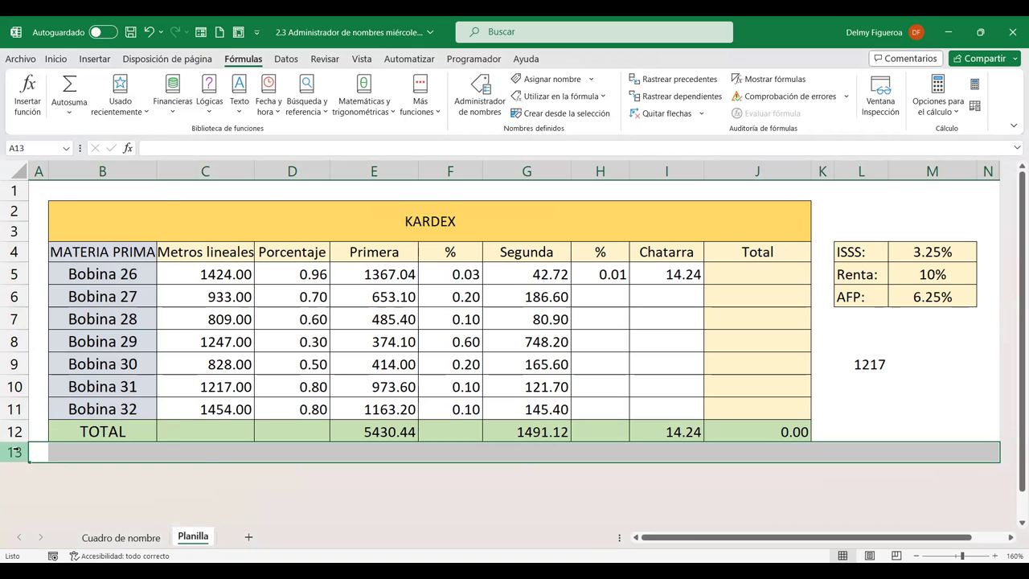
pyautogui.rightClick(16, 452)
pyautogui.click(59, 439)
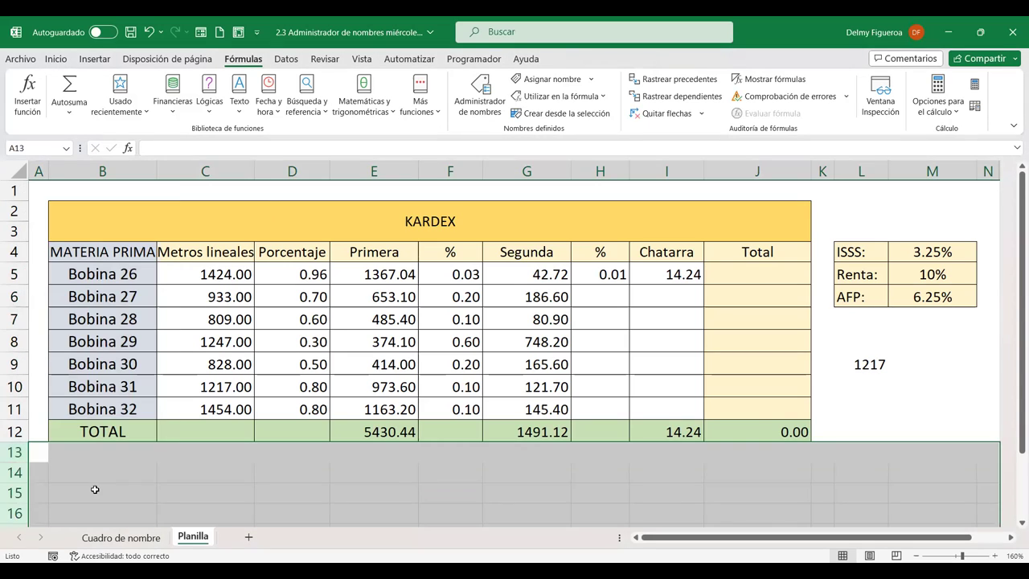
pyautogui.click(152, 485)
pyautogui.scroll(-1, 159, 485)
pyautogui.scroll(-2, 159, 485)
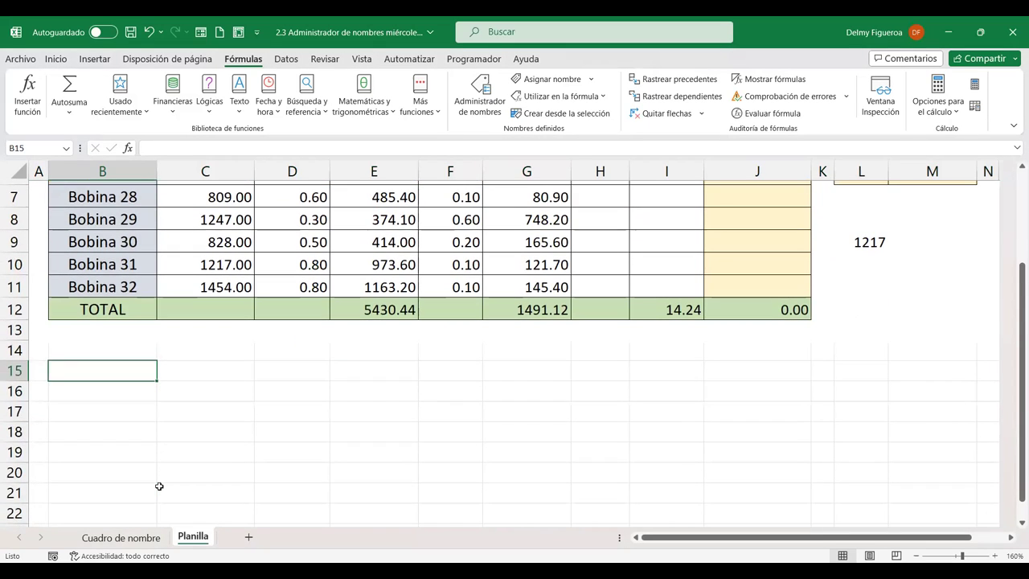
pyautogui.write('+mat')
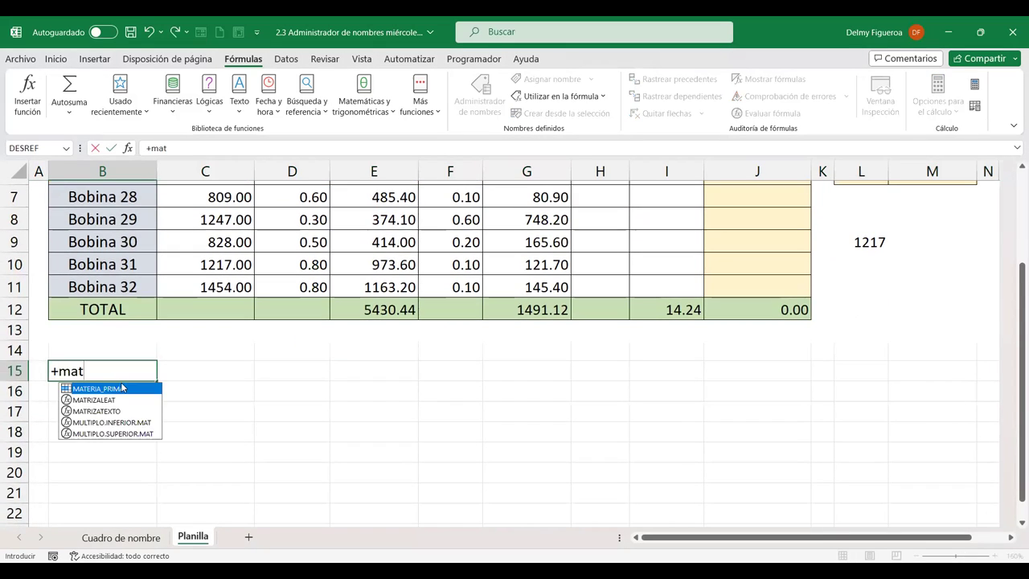
pyautogui.doubleClick(123, 388)
pyautogui.press('Return')
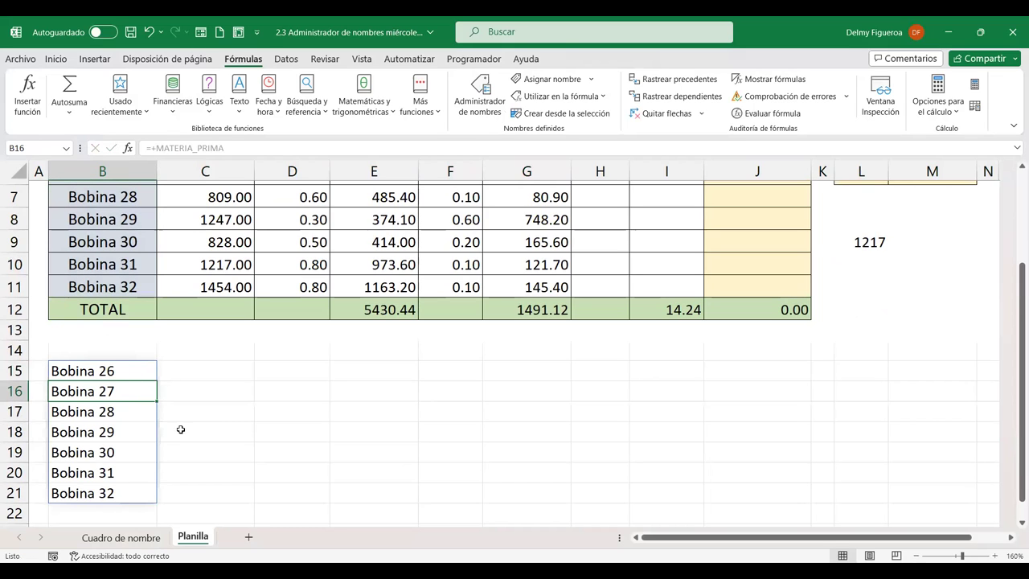
pyautogui.scroll(2, 374, 429)
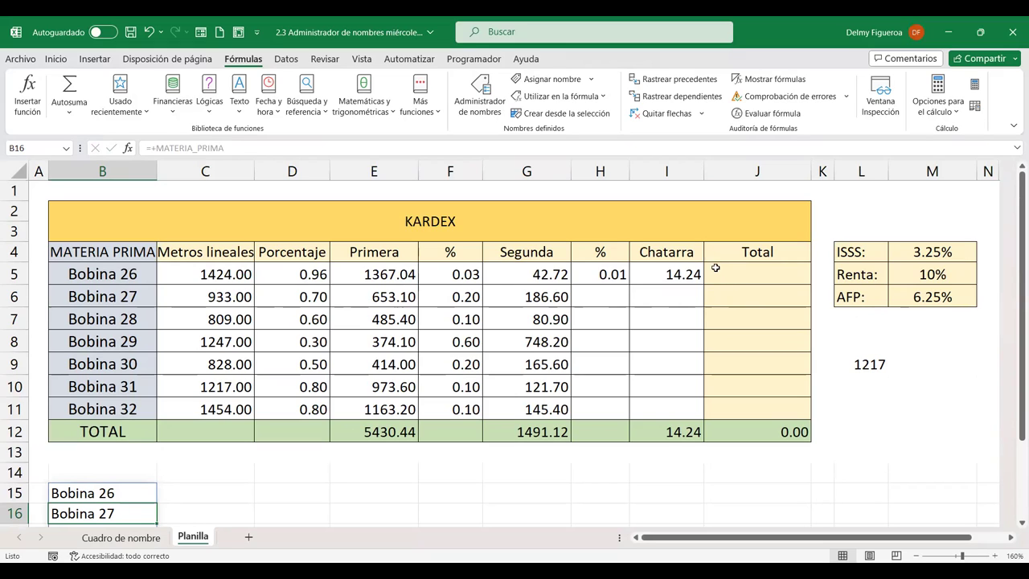
# - Discard a +MATERIA_PRIMA formula started in Bobina 26's Total cell J5
pyautogui.click(739, 274)
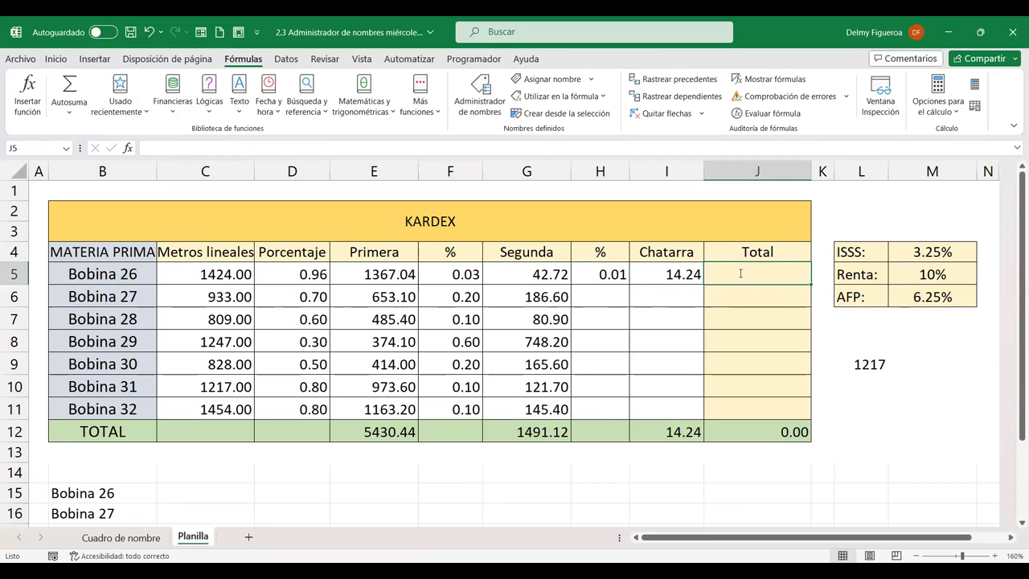
pyautogui.write('+')
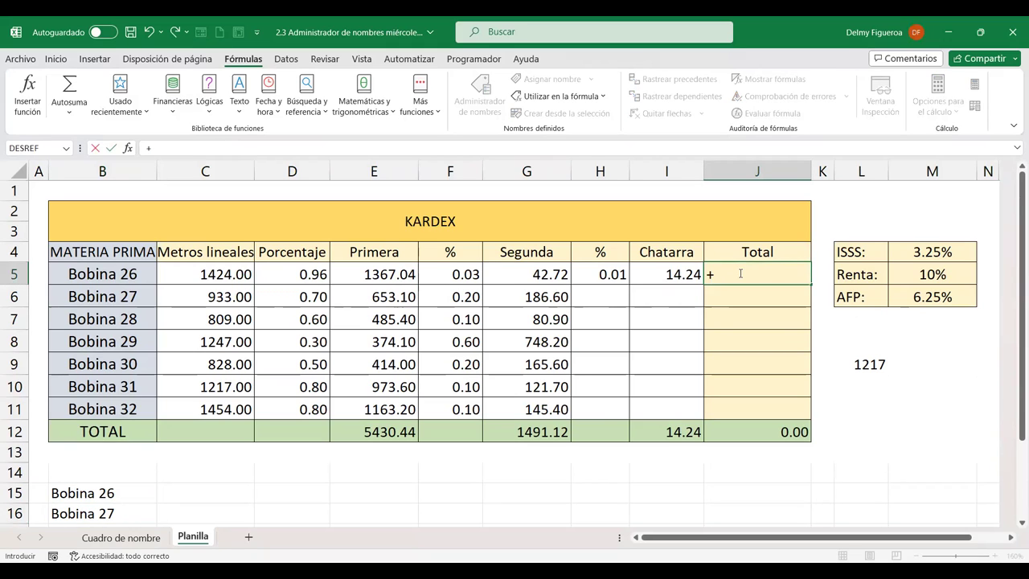
pyautogui.write('mat')
pyautogui.doubleClick(770, 292)
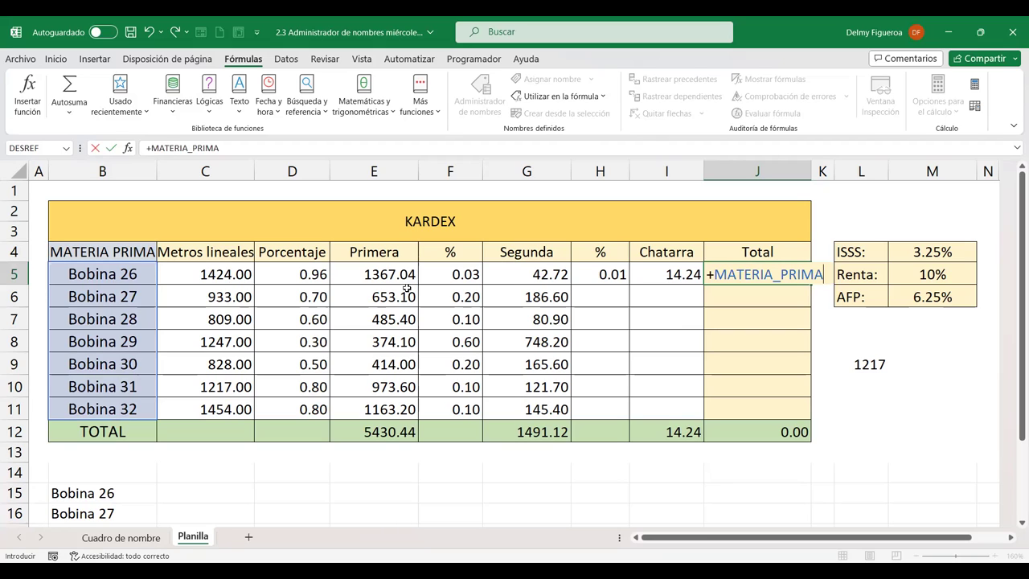
pyautogui.press('Escape')
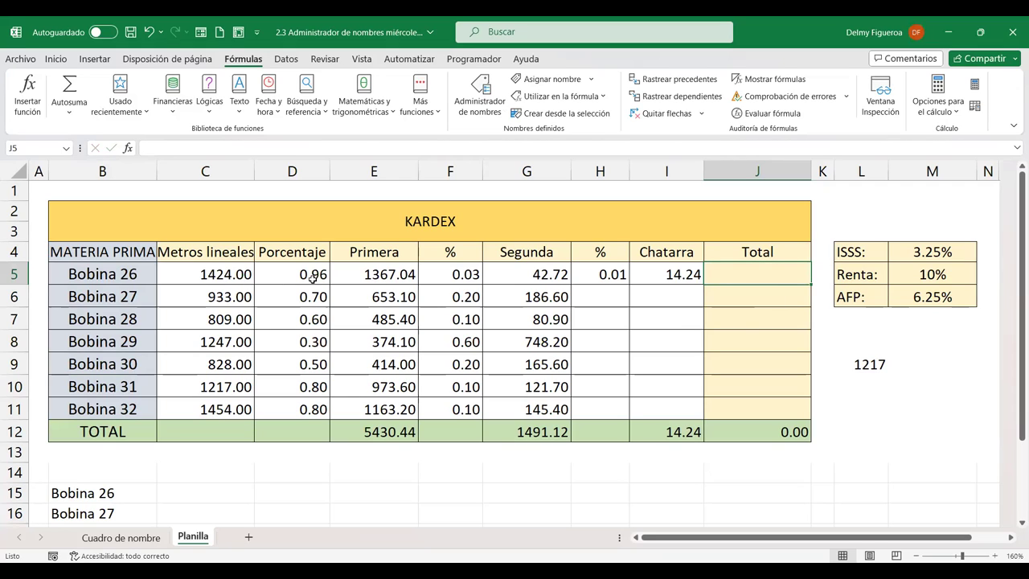
# - Review Bobina 26's Primera, Segunda and Chatarra amounts and select B15 below the table
pyautogui.click(397, 272)
pyautogui.click(564, 274)
pyautogui.click(677, 269)
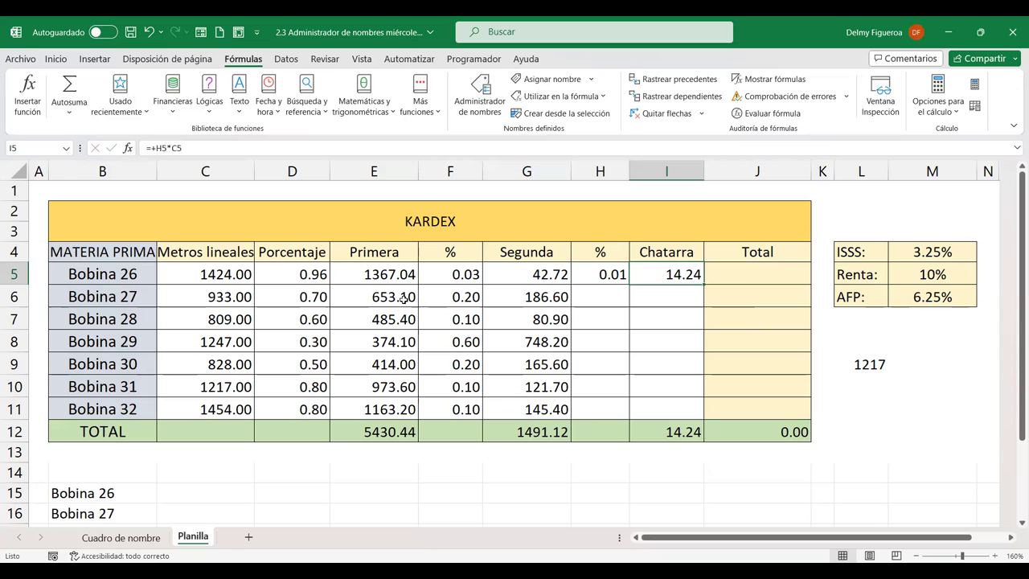
pyautogui.click(743, 278)
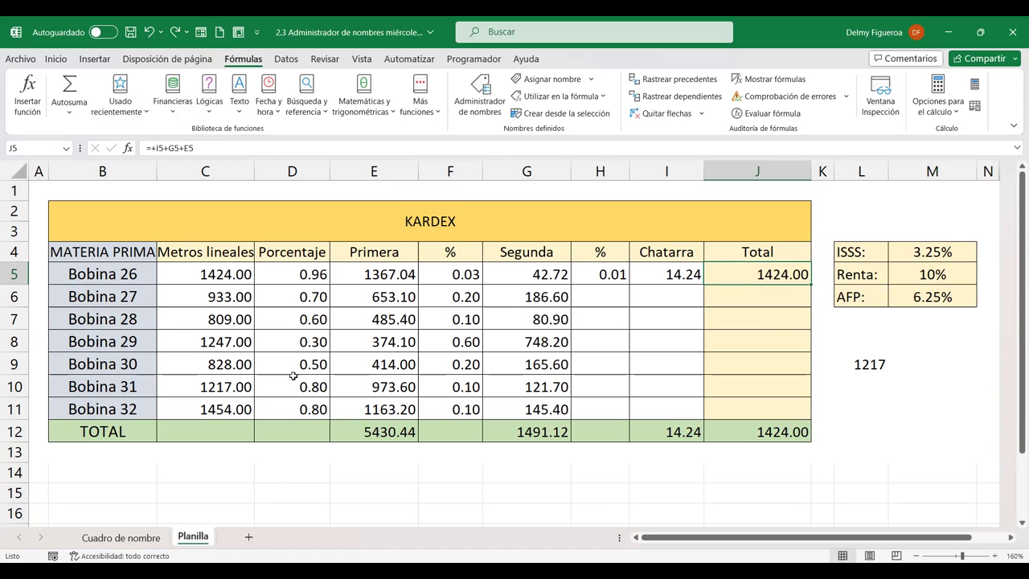
pyautogui.scroll(-1, 298, 380)
pyautogui.scroll(1, 303, 382)
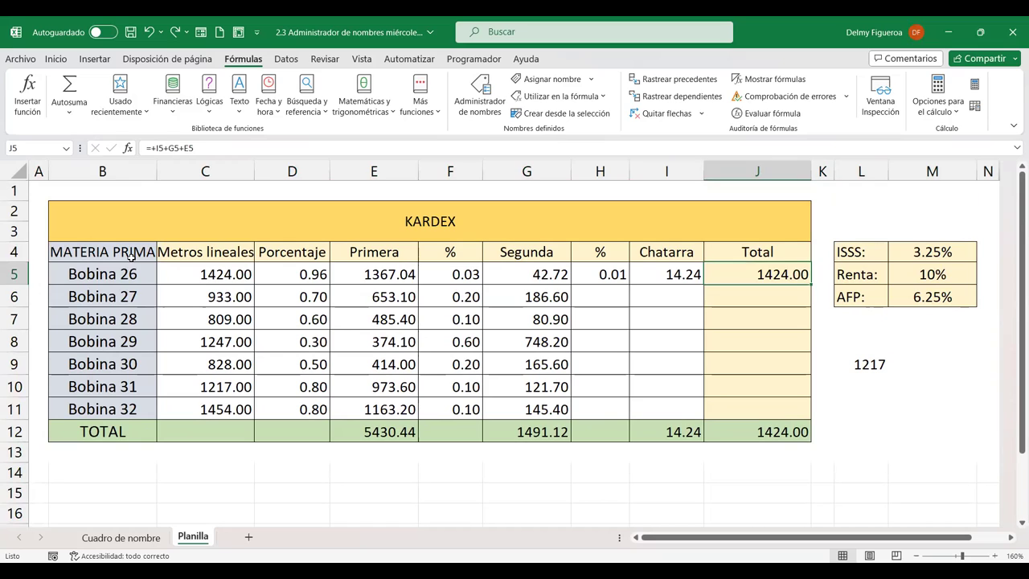
pyautogui.click(132, 256)
pyautogui.click(132, 490)
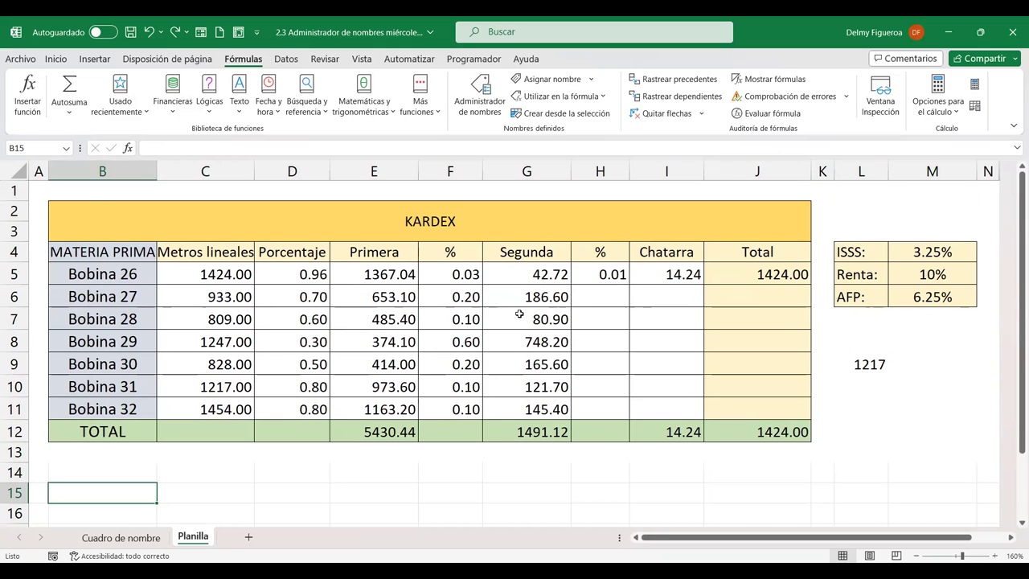
# - Enter =+MATERIA_PRIMA in B15 to list Bobina 26 through Bobina 32
pyautogui.click(222, 268)
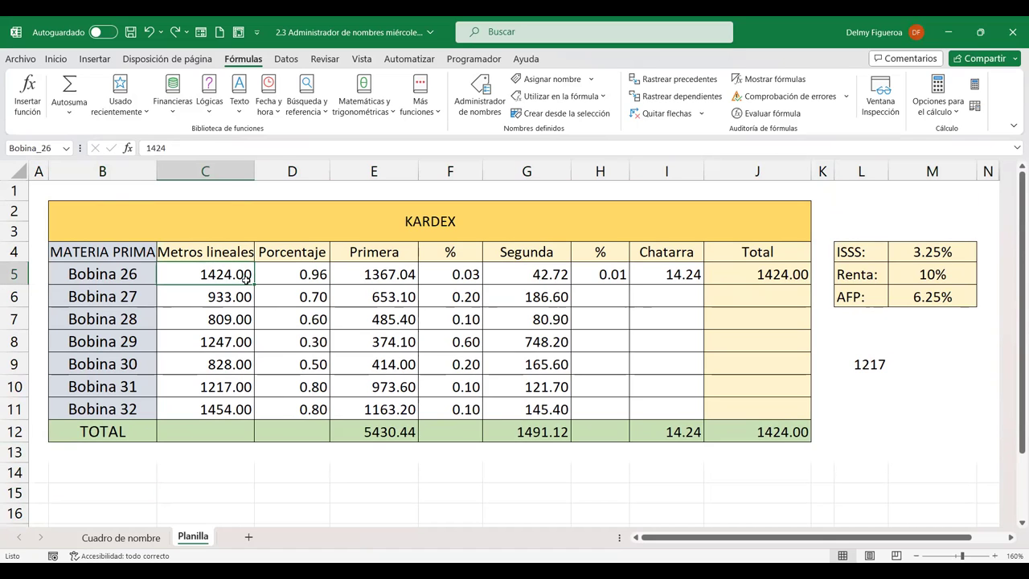
pyautogui.scroll(-2, 247, 277)
pyautogui.click(109, 374)
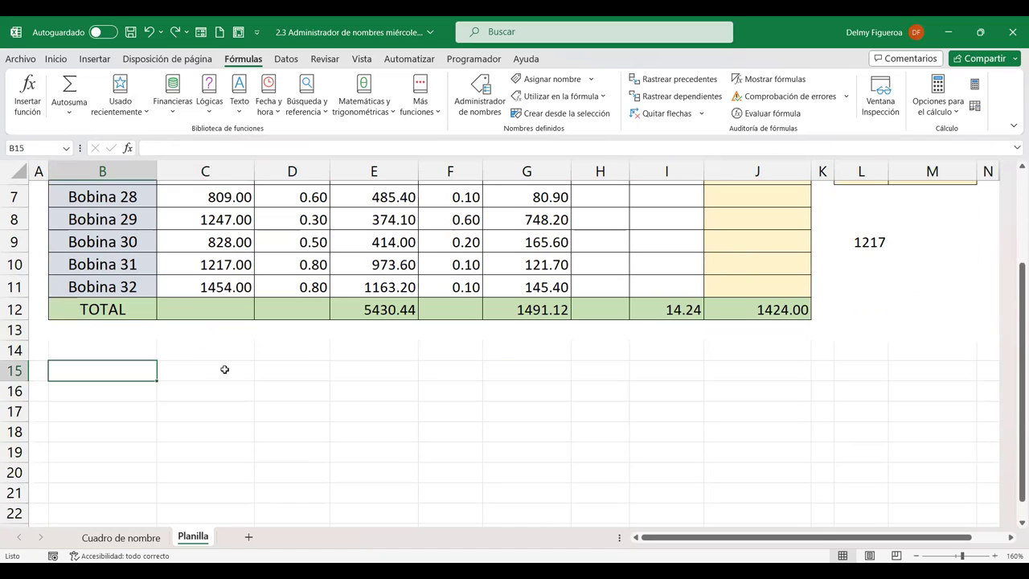
pyautogui.write('+')
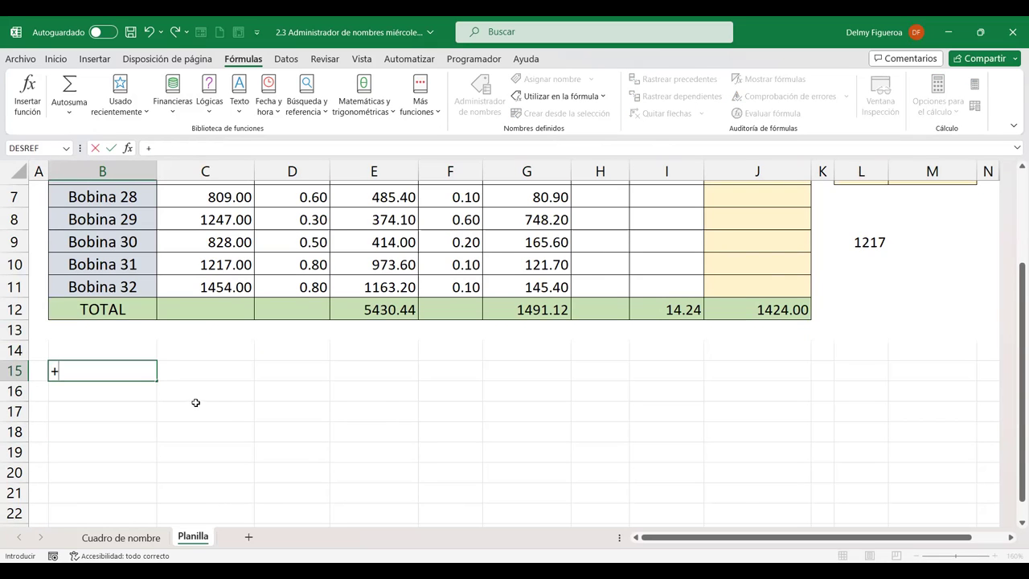
pyautogui.scroll(2, 196, 404)
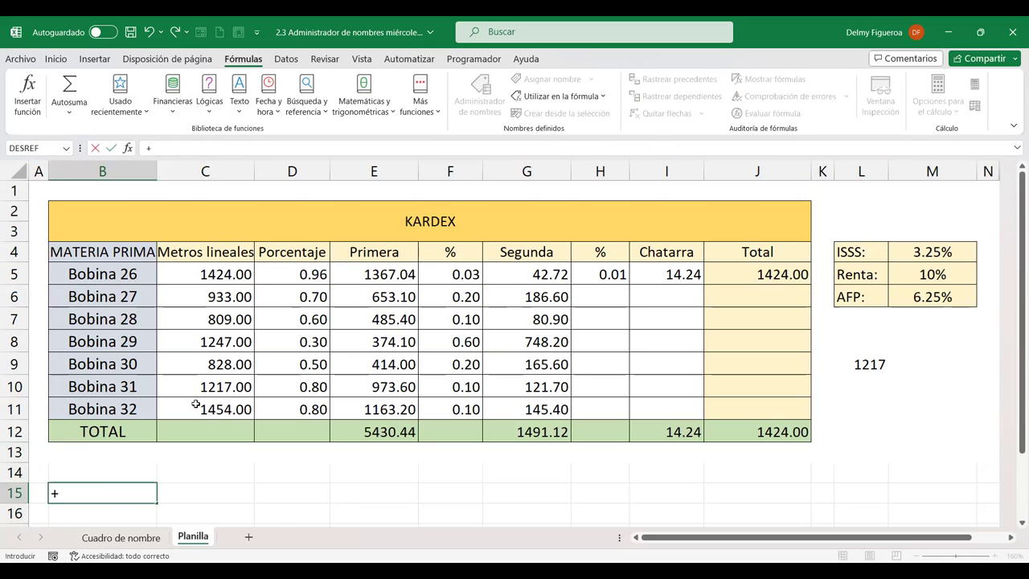
pyautogui.write('mate')
pyautogui.doubleClick(103, 521)
pyautogui.press('Return')
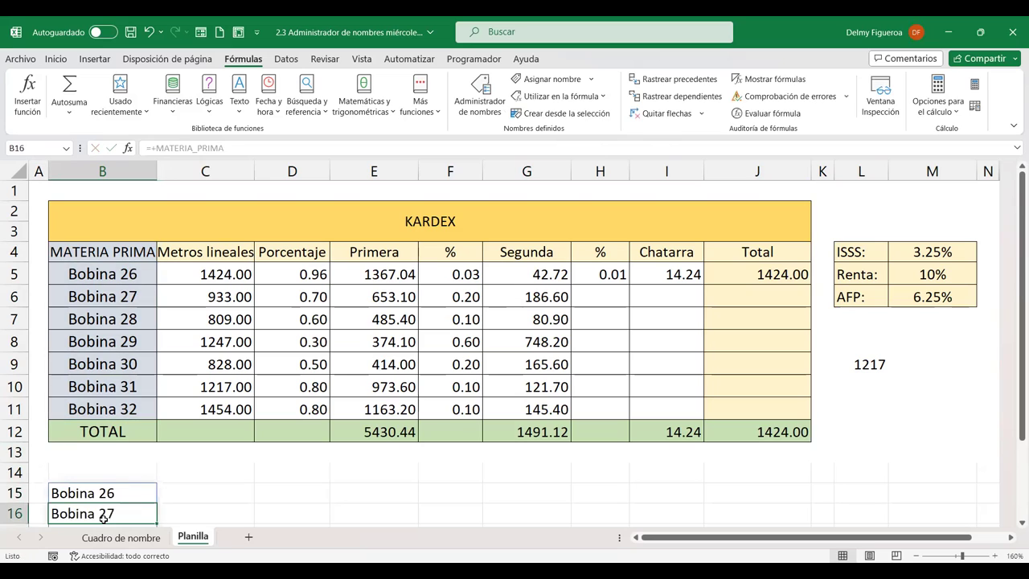
# - Enter =+Metros_lineales in C15, spilling 1424, 933, 809, 1247, 828, 1217, 1454
pyautogui.click(194, 494)
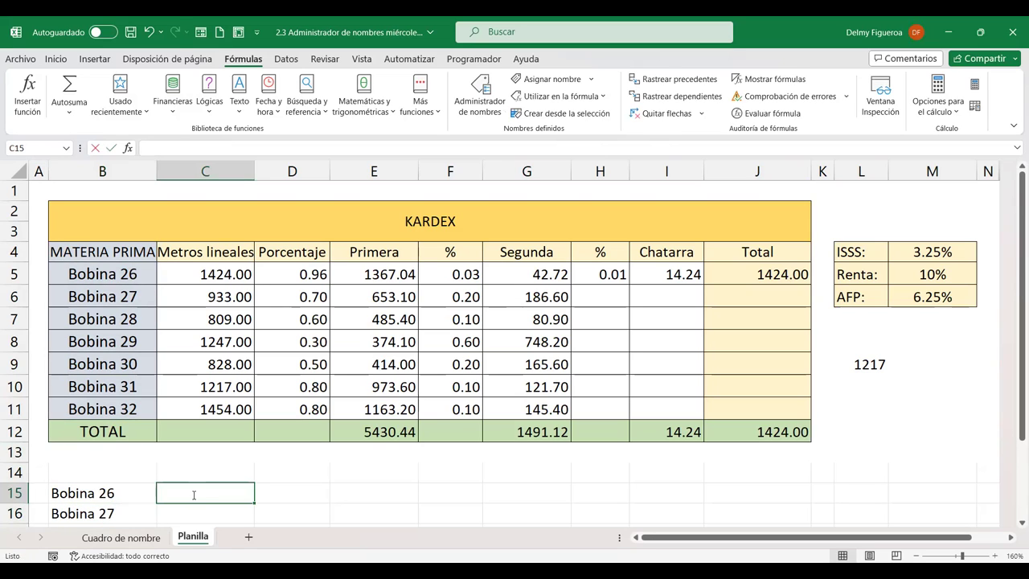
pyautogui.write('+metr')
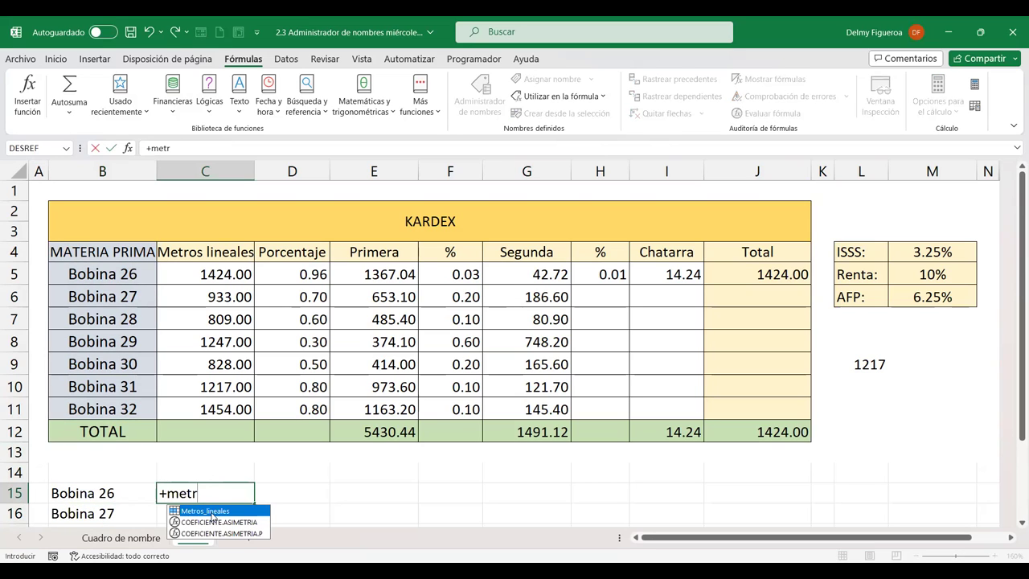
pyautogui.doubleClick(211, 511)
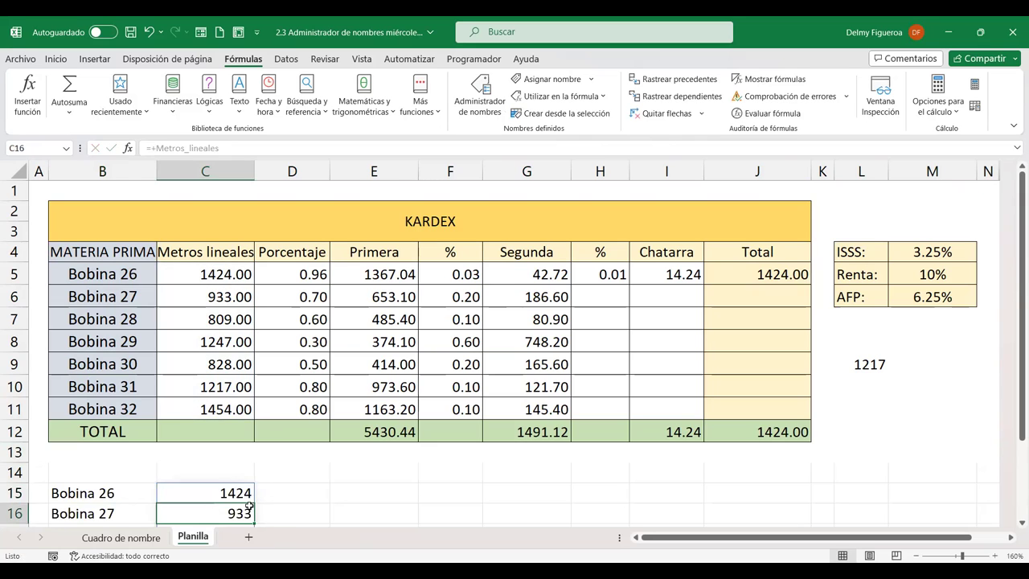
pyautogui.scroll(-3, 213, 507)
pyautogui.scroll(-1, 282, 364)
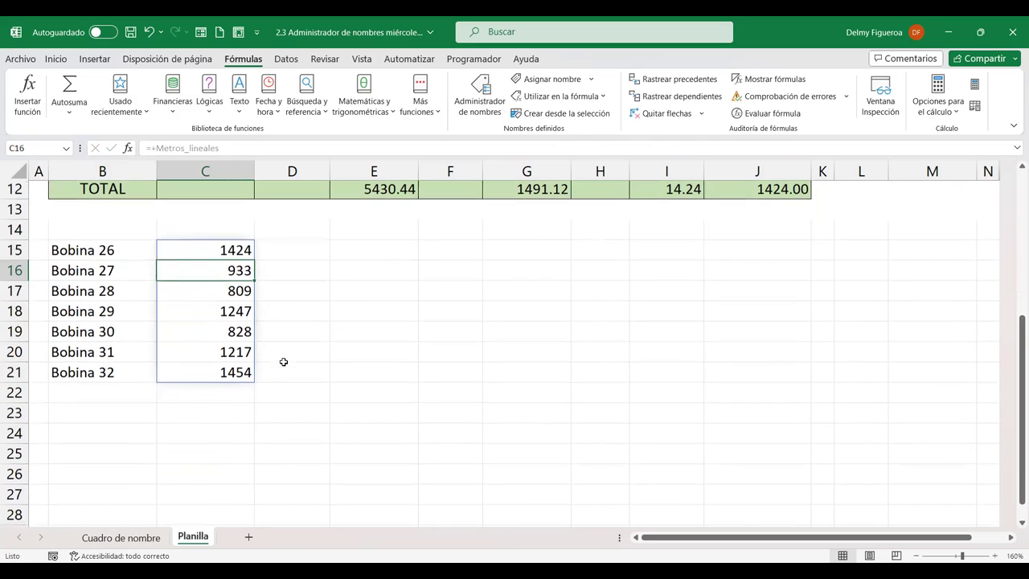
pyautogui.scroll(4, 282, 362)
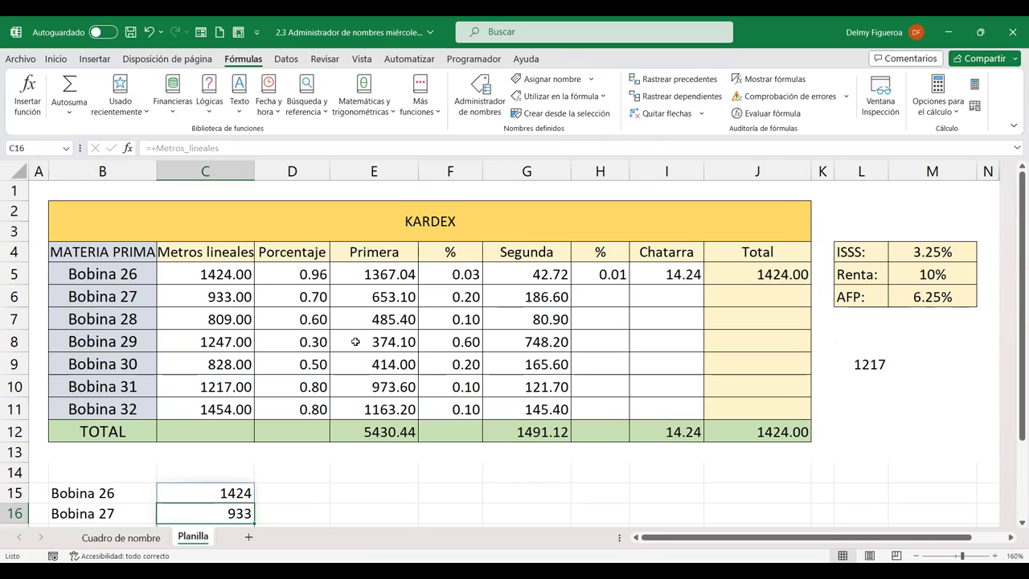
pyautogui.click(657, 298)
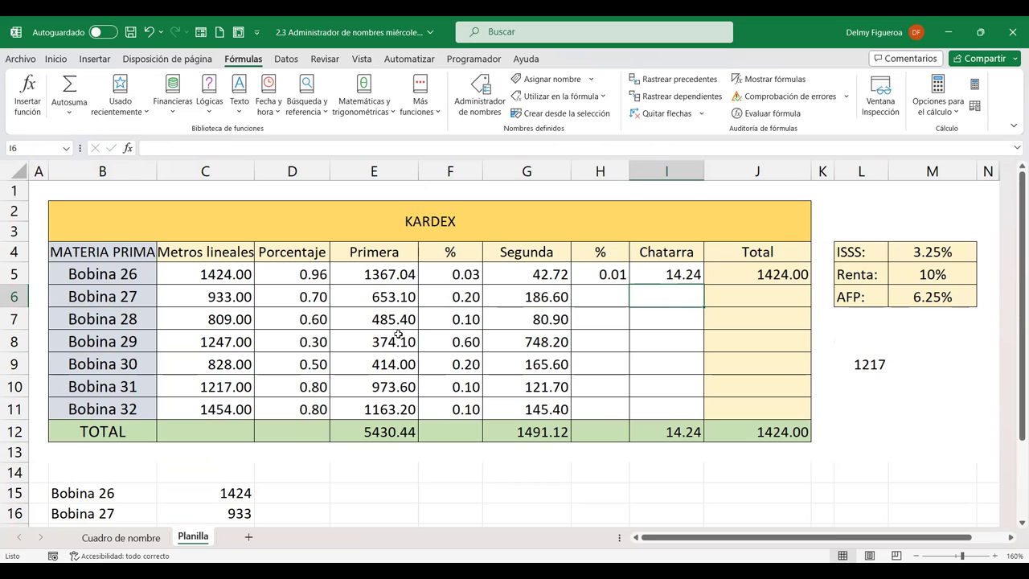
# - Open the Name Manager (Administrador de nombres) from the Formulas ribbon
pyautogui.scroll(-4, 342, 321)
pyautogui.scroll(4, 304, 320)
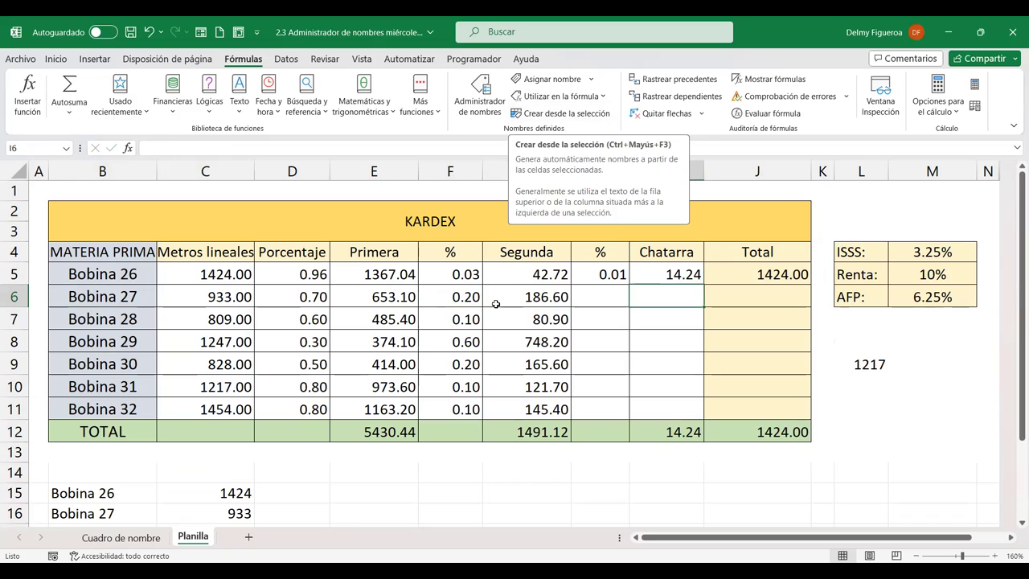
pyautogui.click(604, 299)
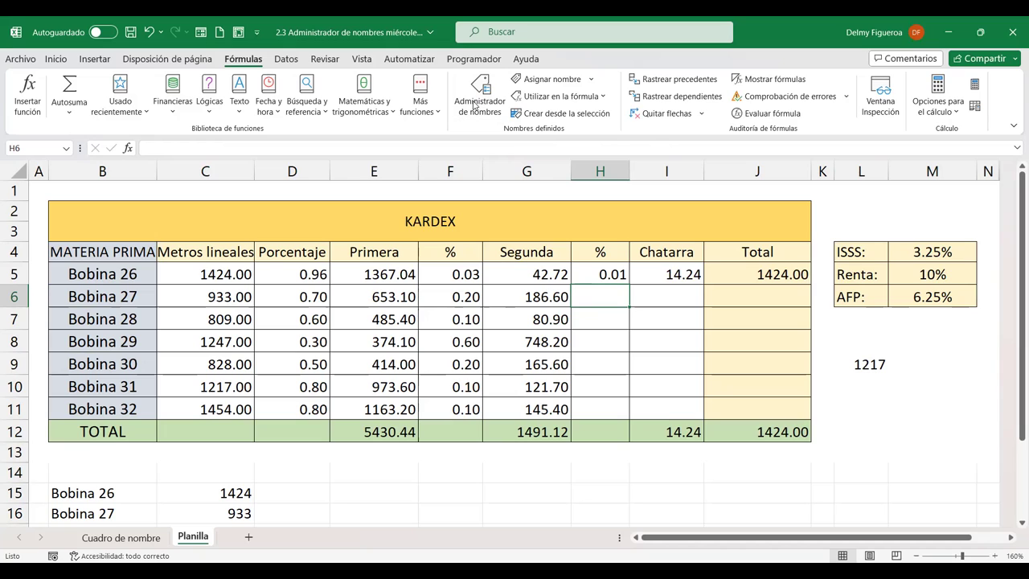
pyautogui.click(474, 105)
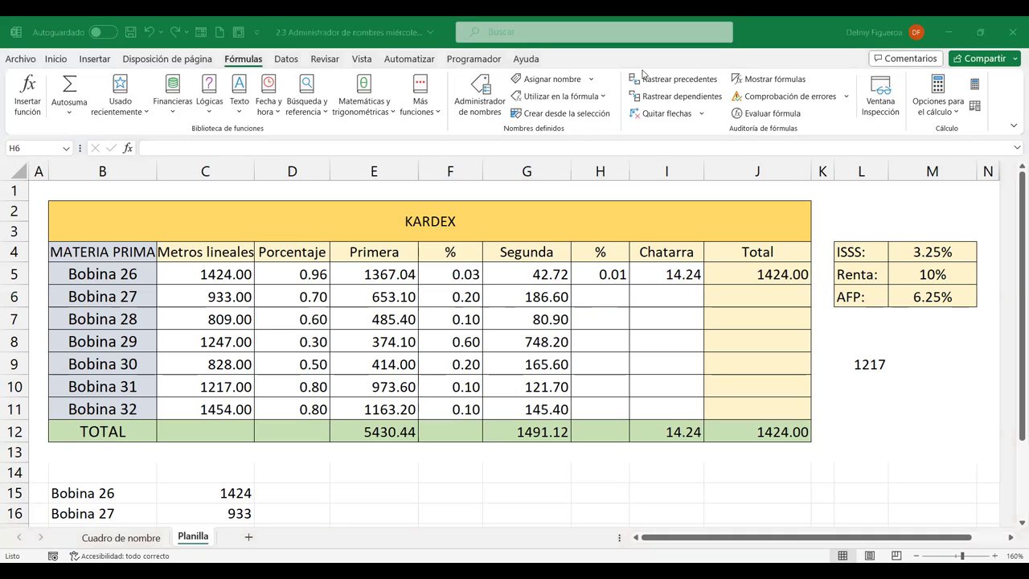